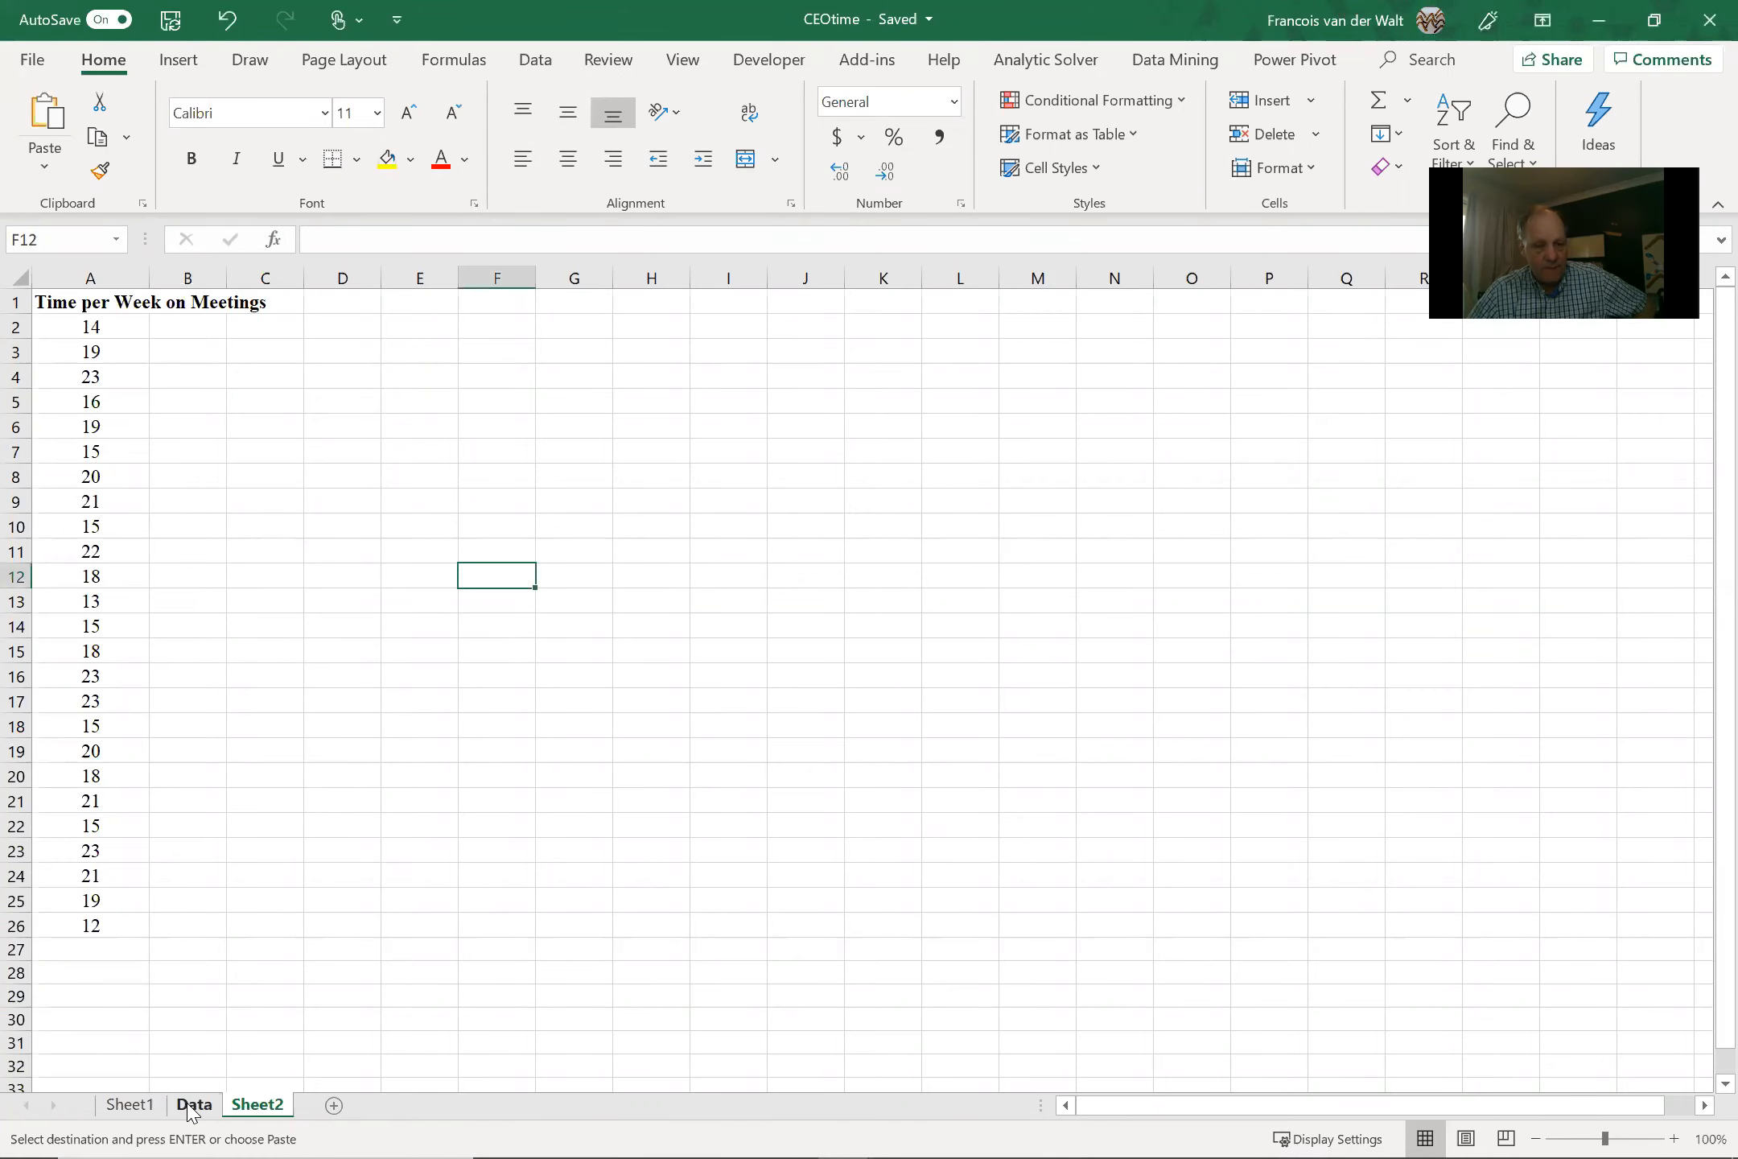
- Check the Min and Max values of the meeting times on the Data sheet and return to Sheet2
{"action": "left_click", "coordinate": [193, 1104]}
{"action": "left_click", "coordinate": [552, 971]}
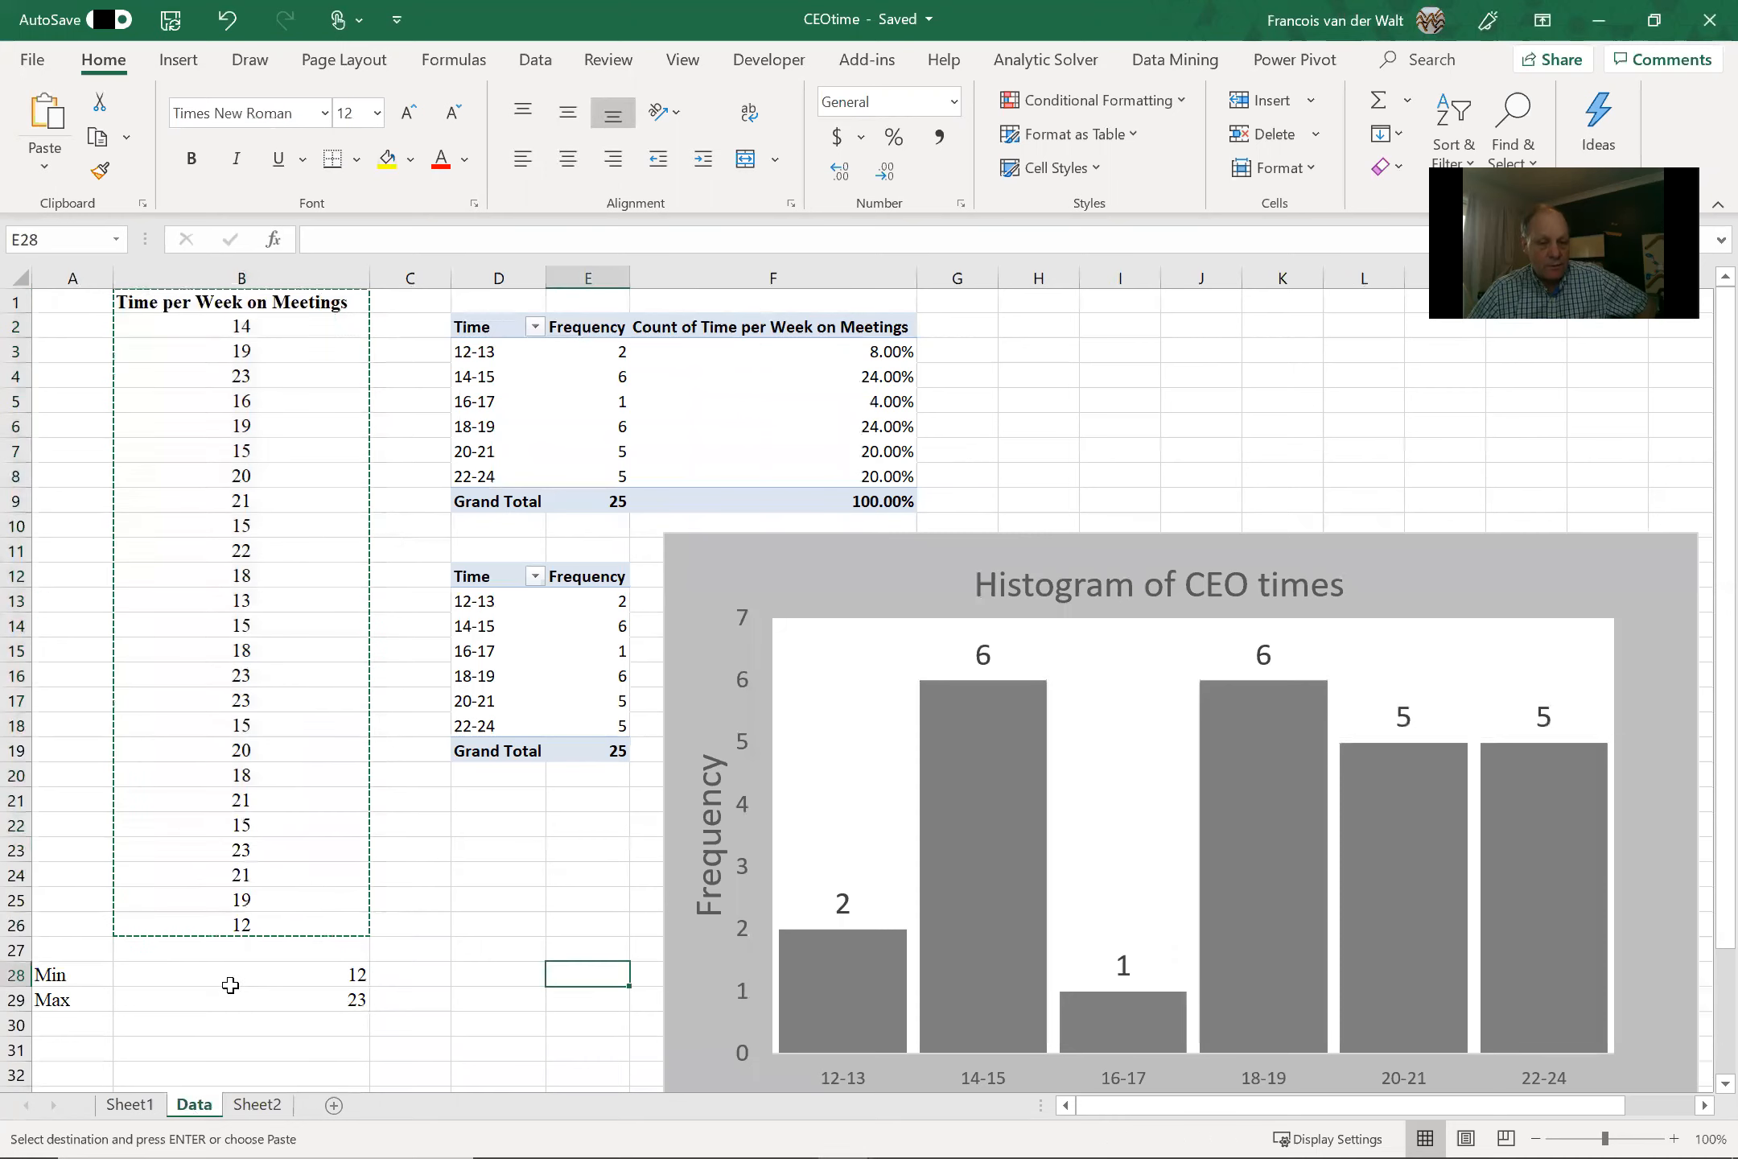
{"action": "left_click_drag", "start_coordinate": [226, 978], "coordinate": [223, 1003]}
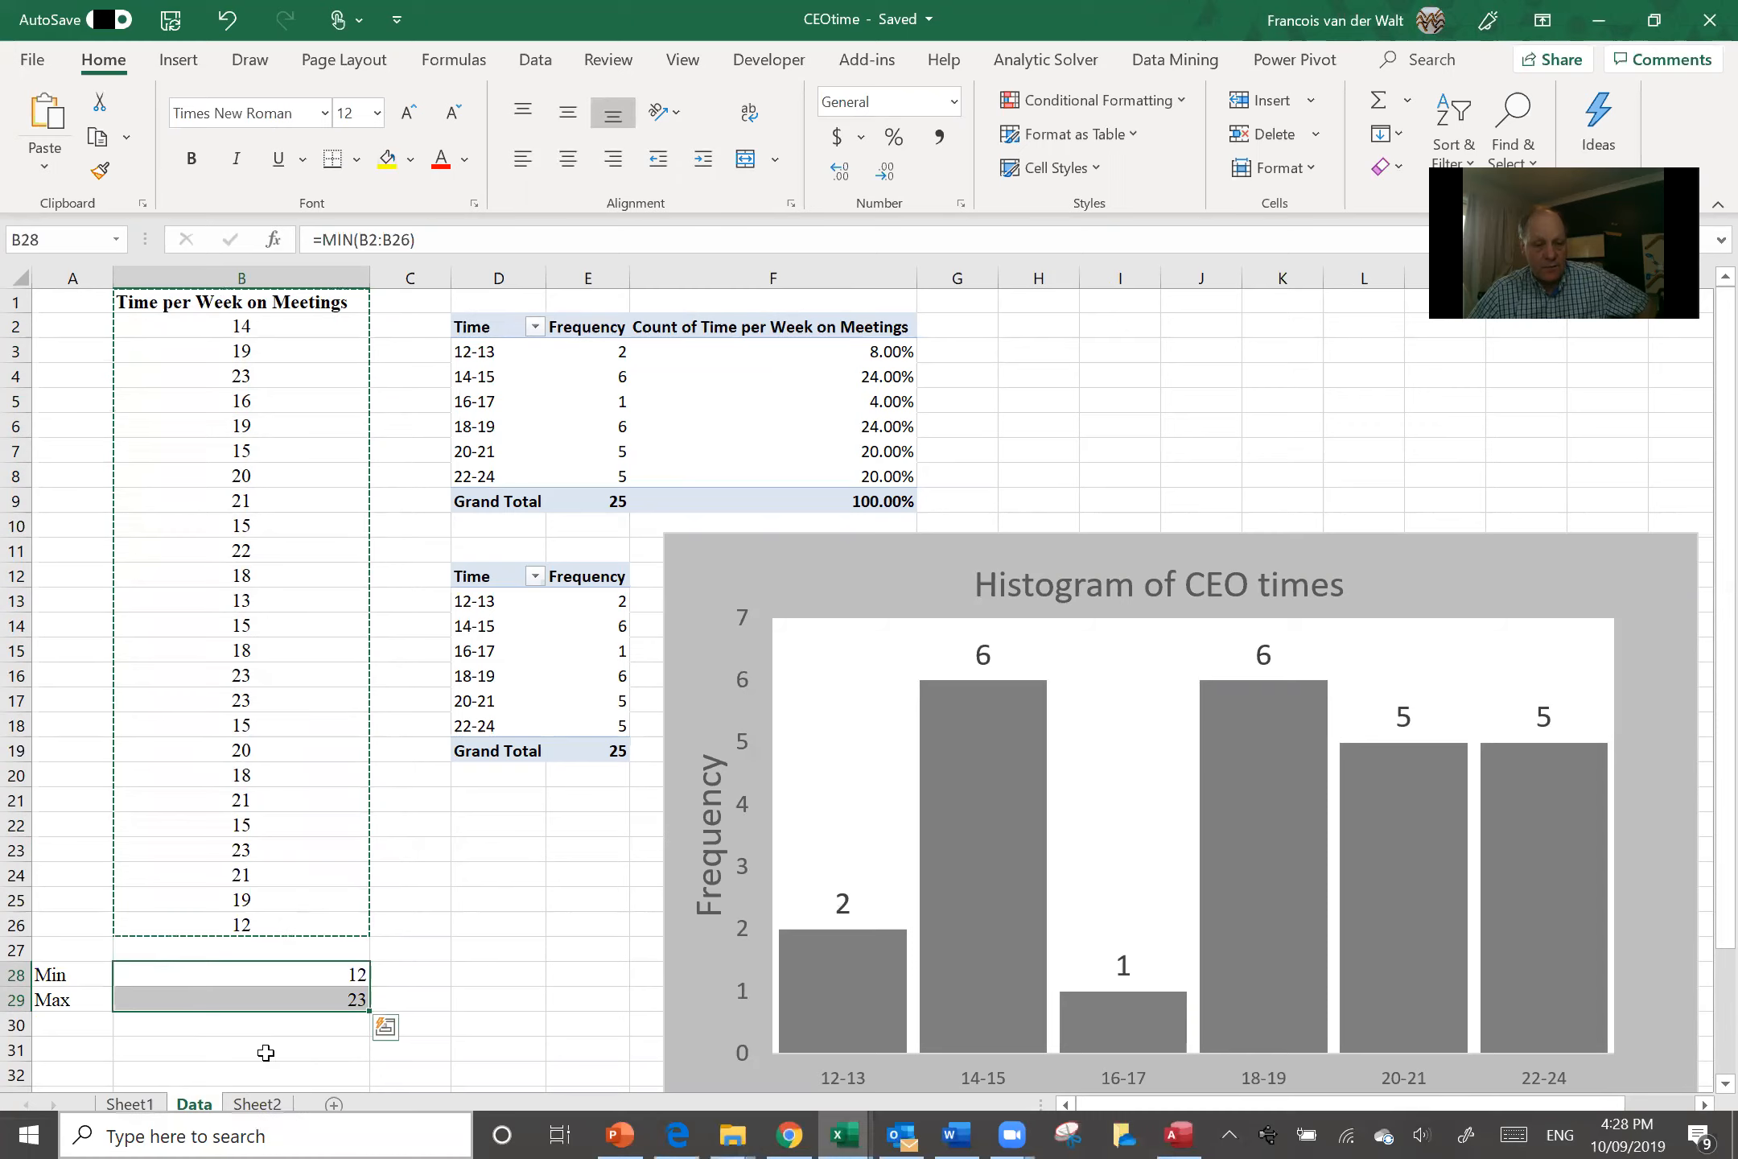
{"action": "left_click", "coordinate": [258, 1105]}
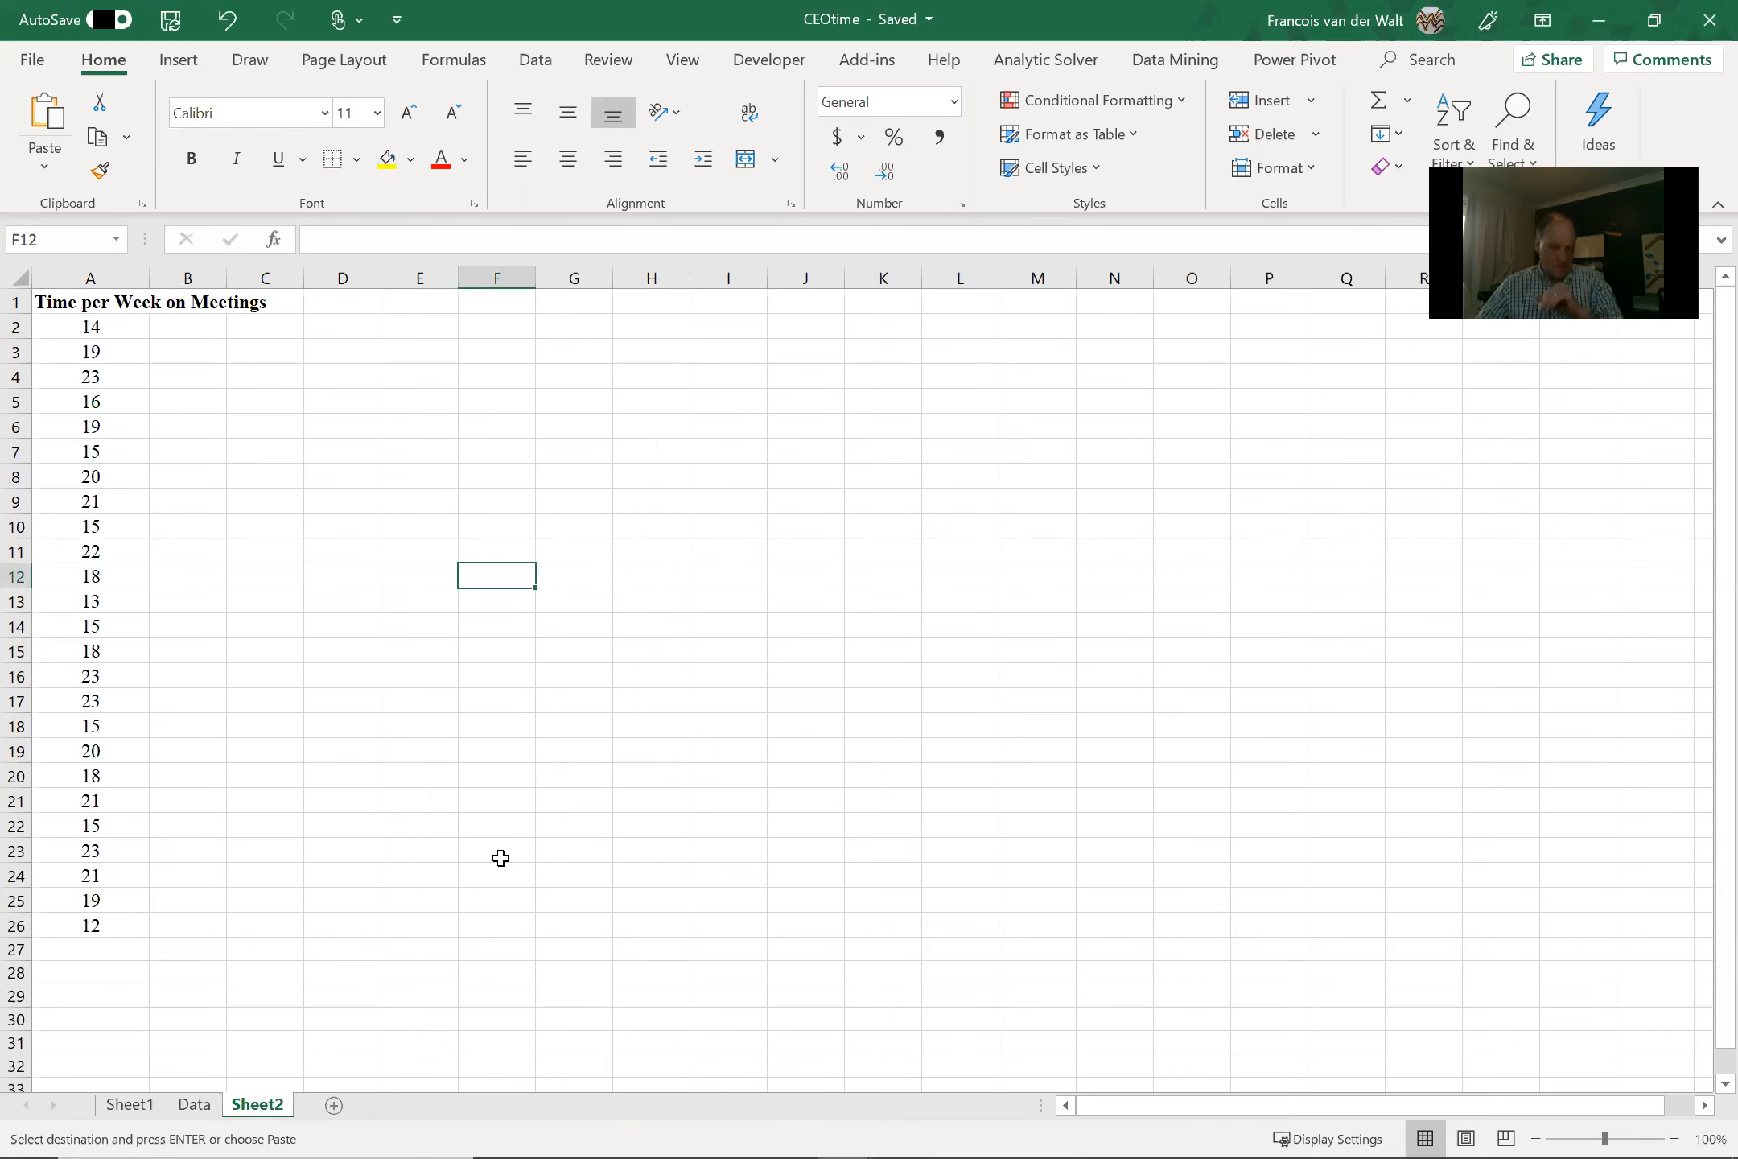
- Set up a Descriptive Statistics analysis with input range A1:A26, grouped by columns, with labels in the first row
{"action": "left_click", "coordinate": [90, 278]}
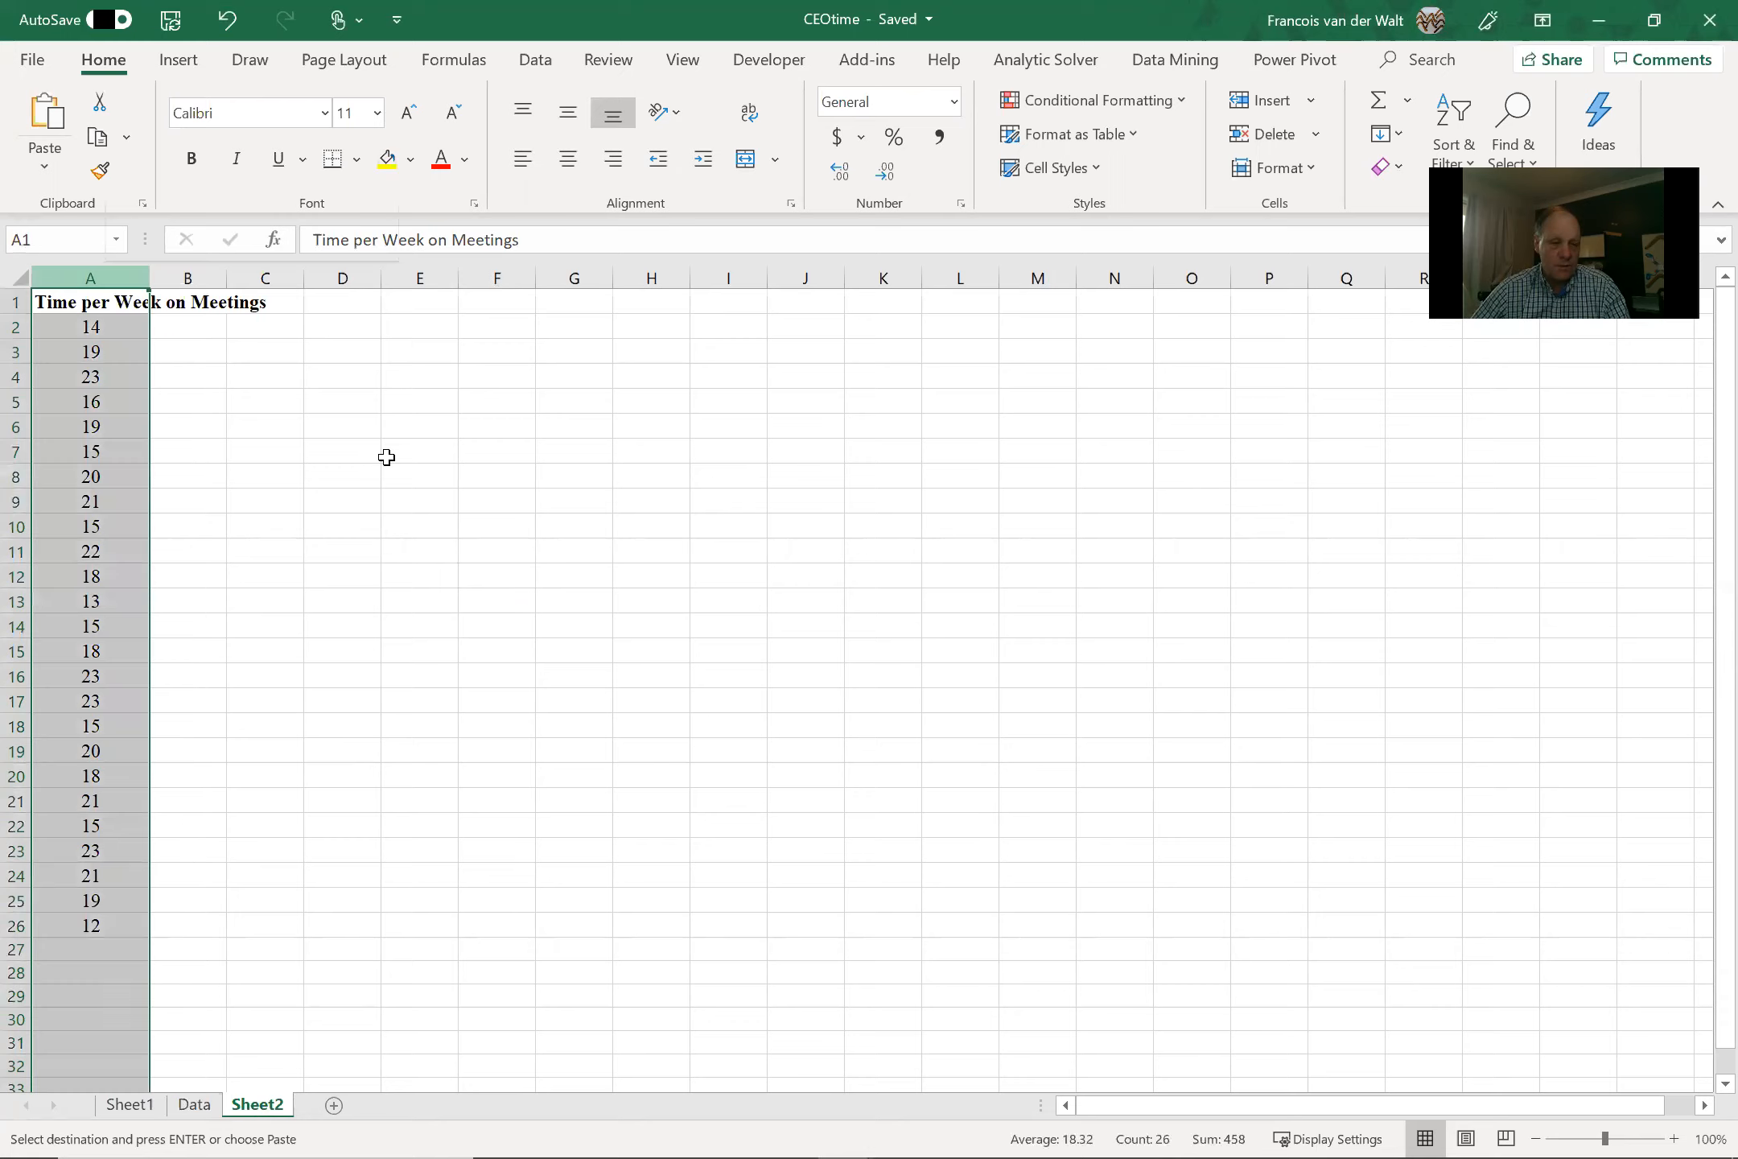
{"action": "left_click", "coordinate": [108, 303]}
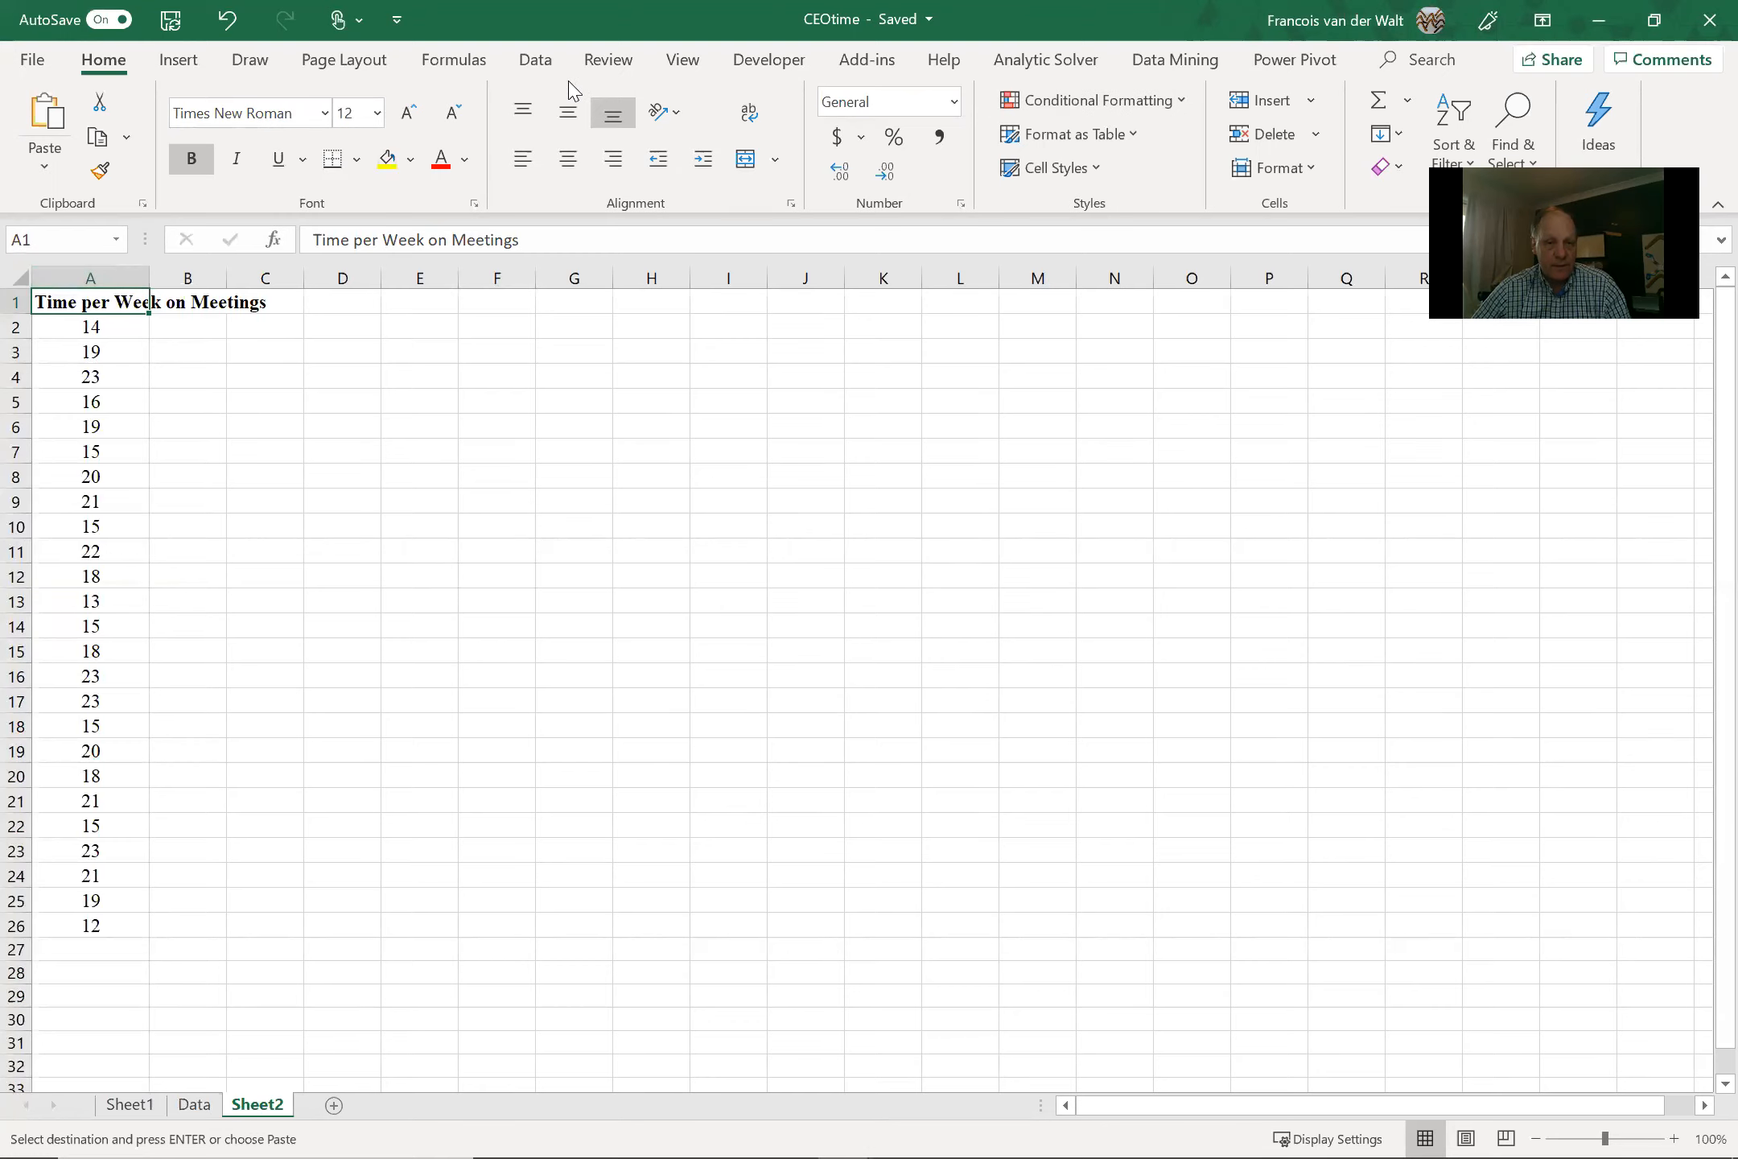
{"action": "left_click", "coordinate": [536, 61]}
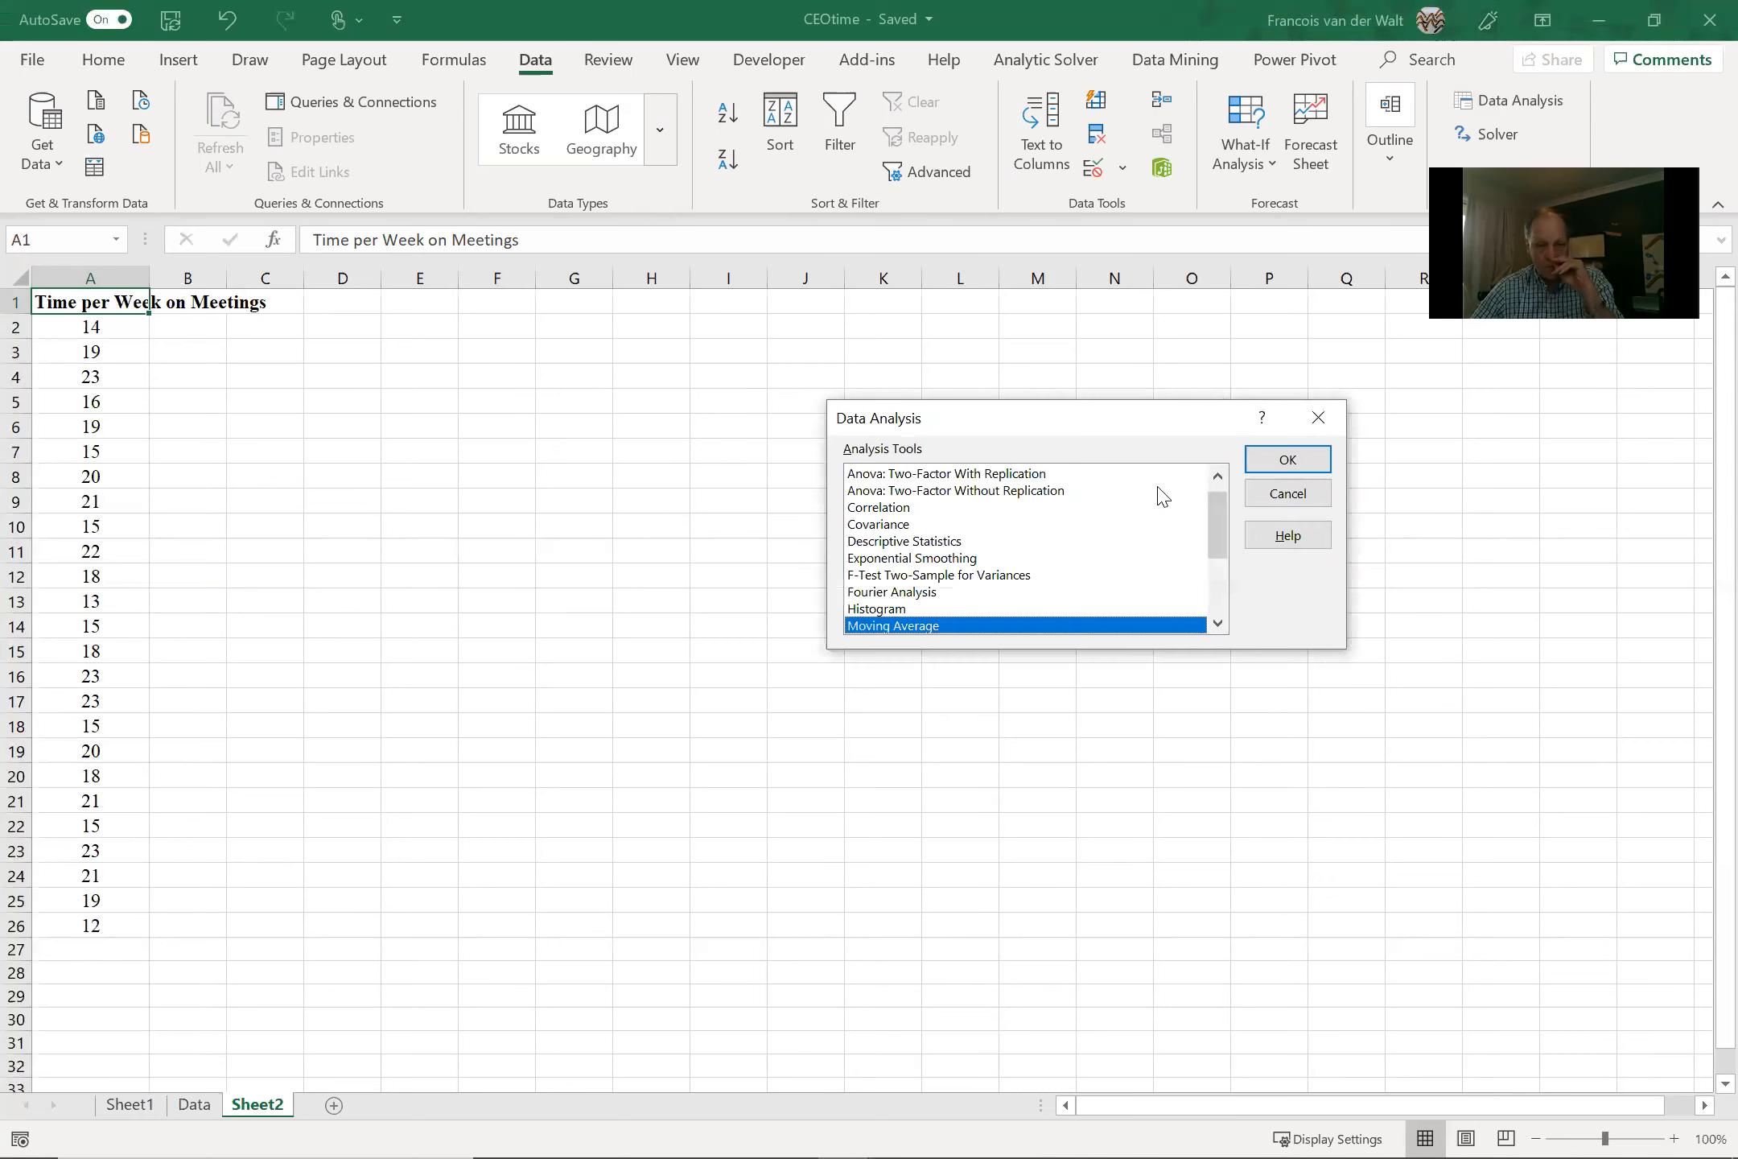
{"action": "left_click", "coordinate": [921, 544]}
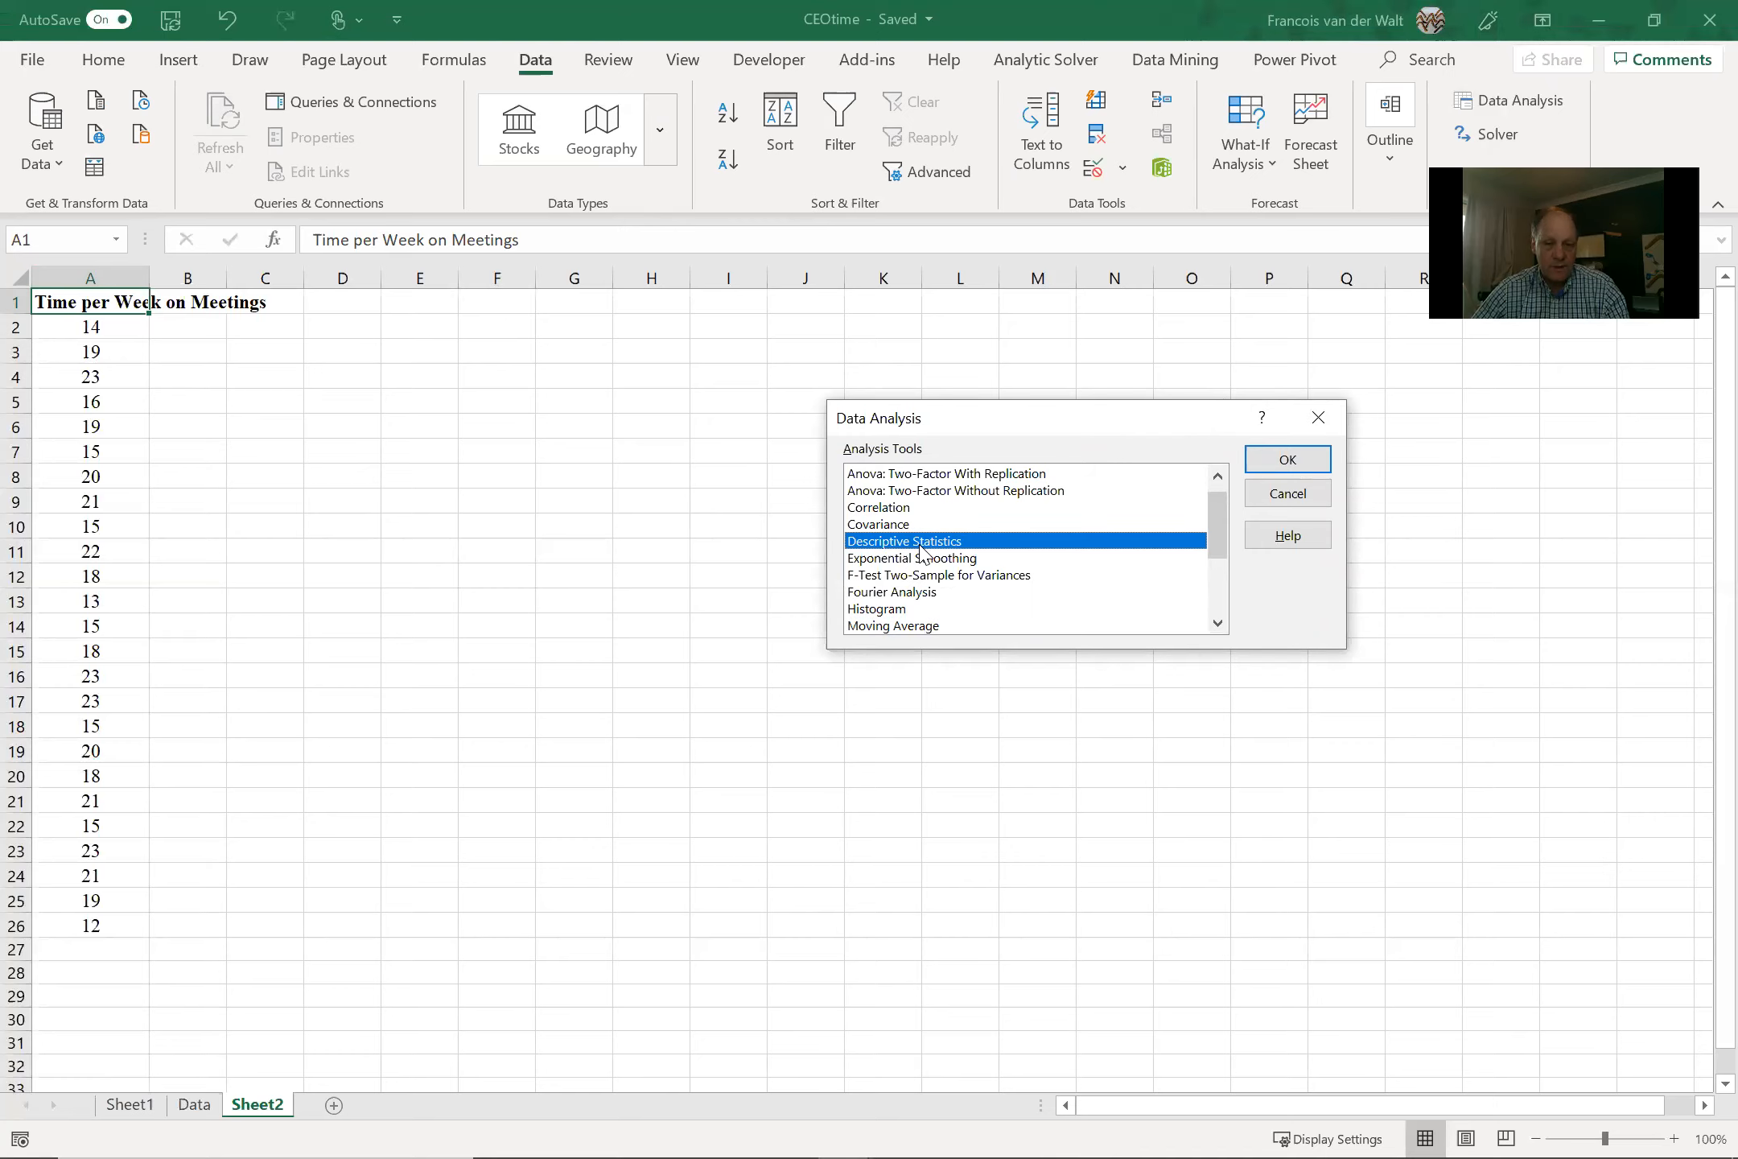
{"action": "left_click", "coordinate": [1289, 460]}
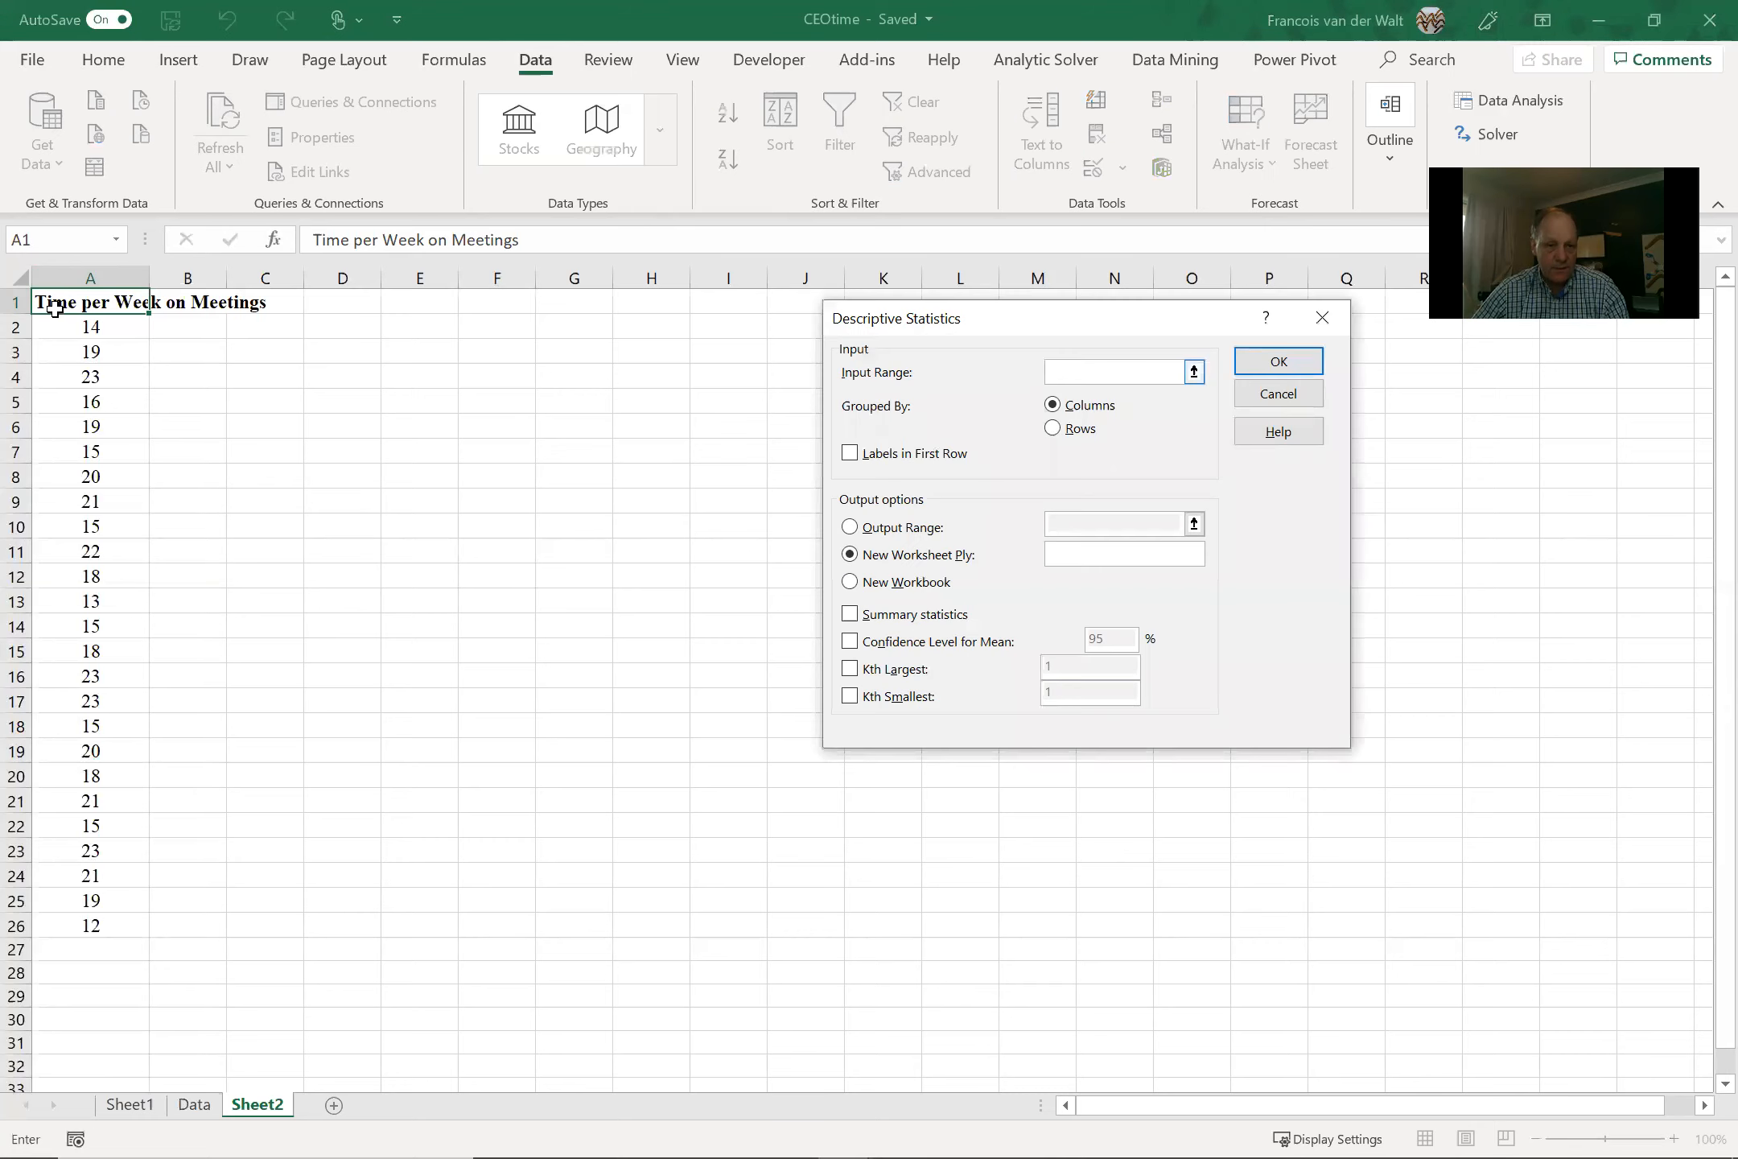
{"action": "left_click_drag", "start_coordinate": [75, 302], "coordinate": [25, 861]}
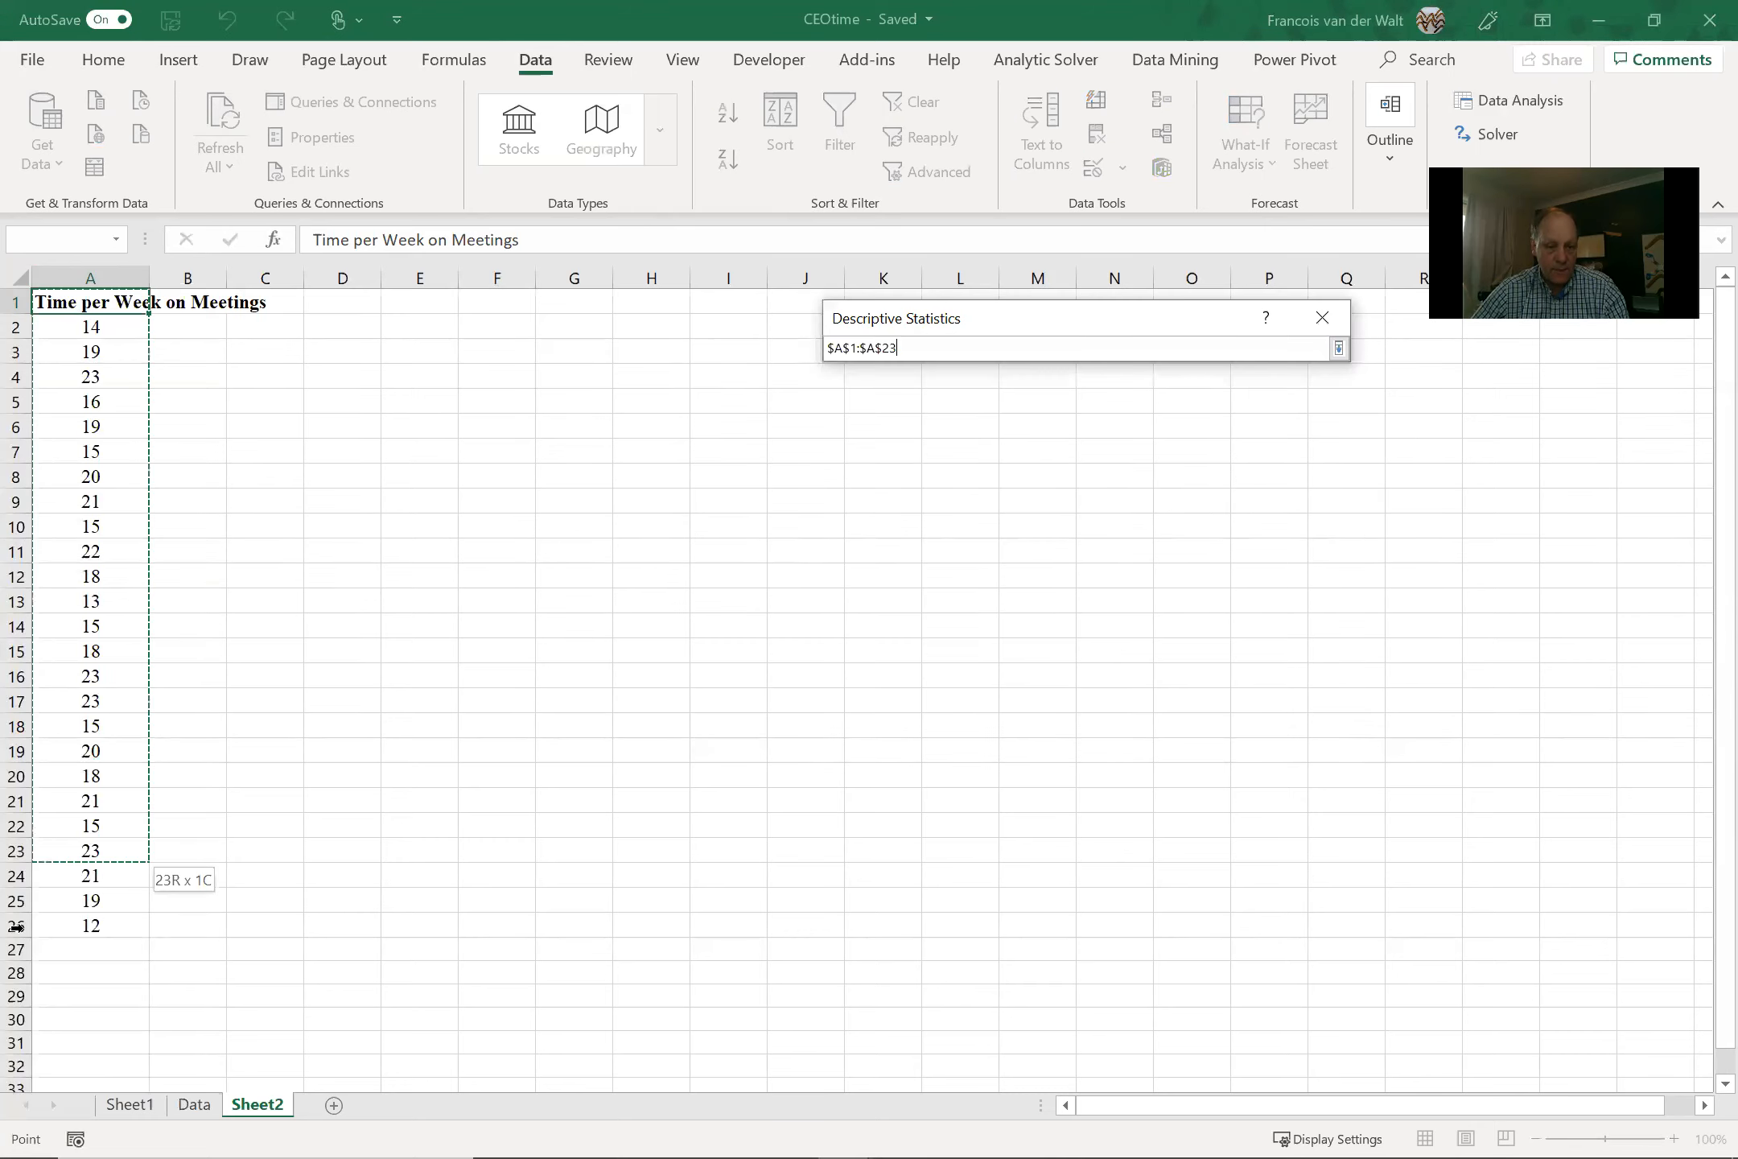
{"action": "left_click_drag", "start_coordinate": [38, 971], "coordinate": [38, 925]}
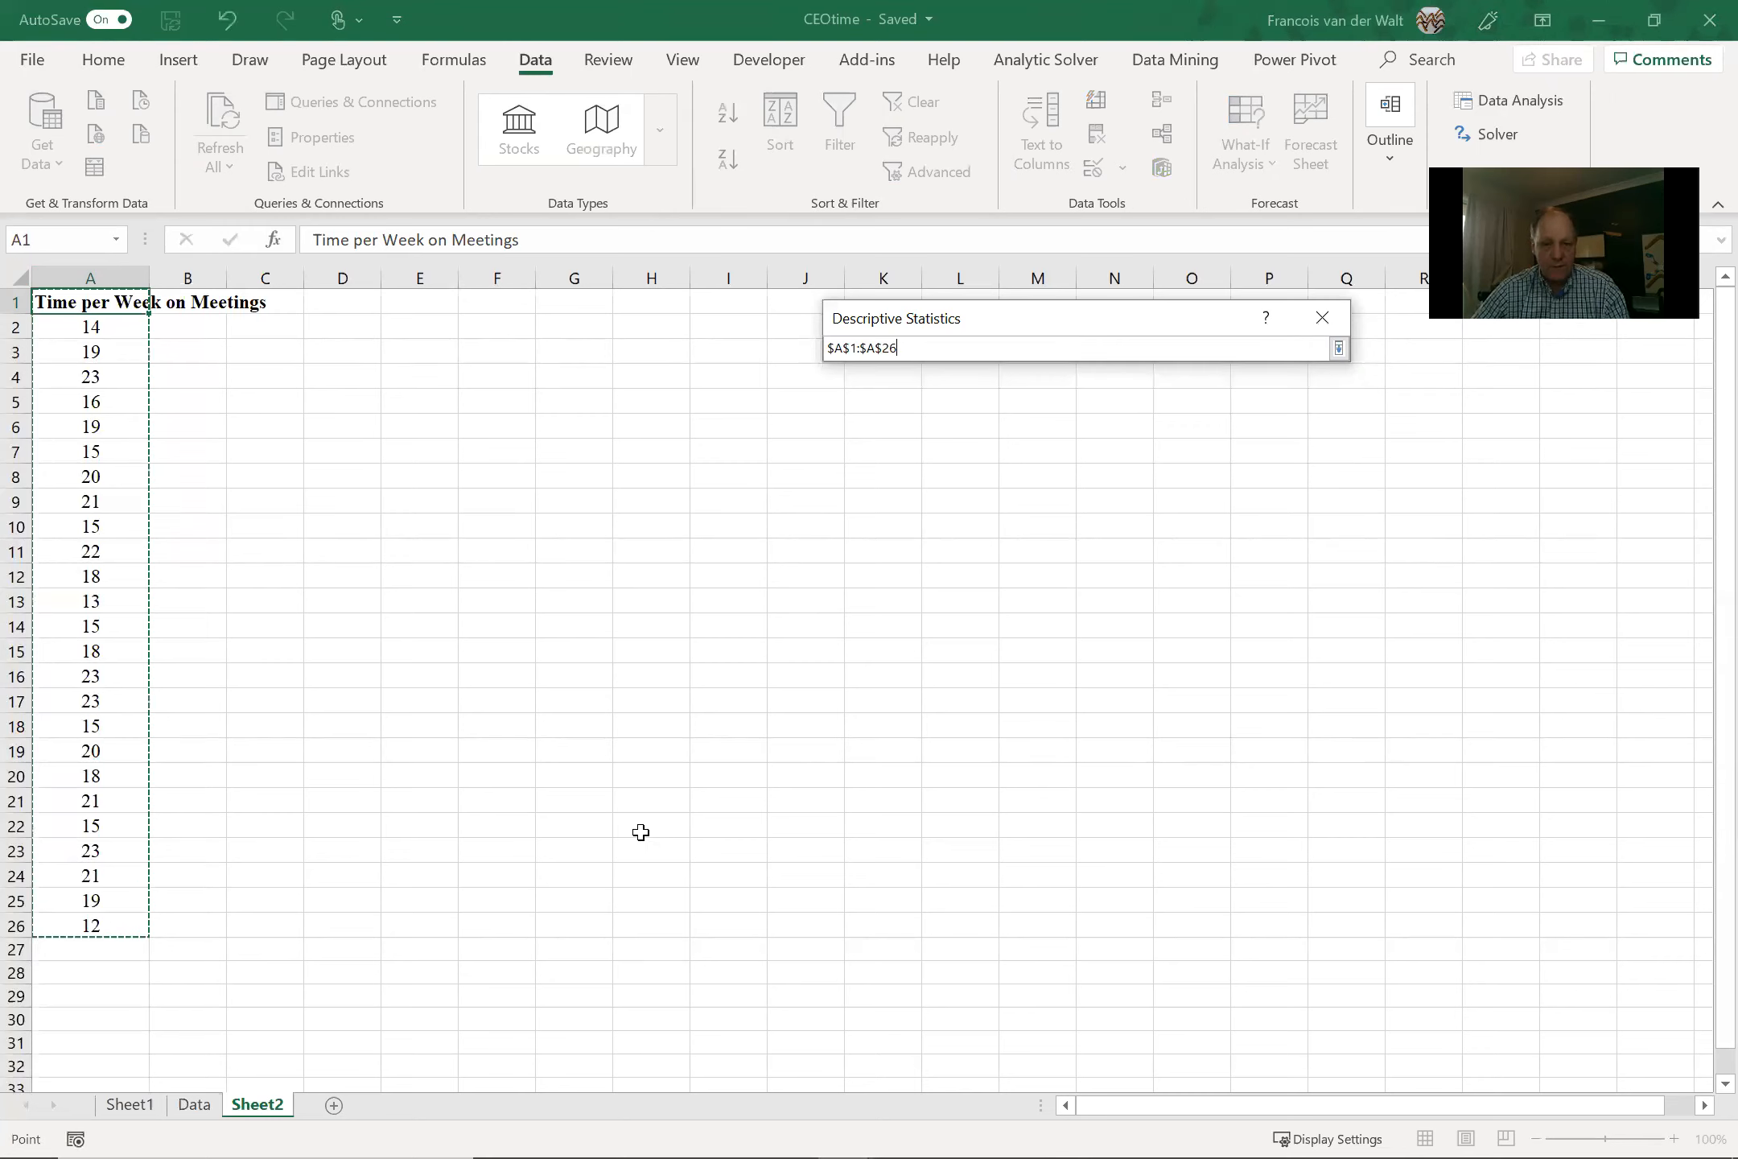
{"action": "left_click", "coordinate": [849, 455]}
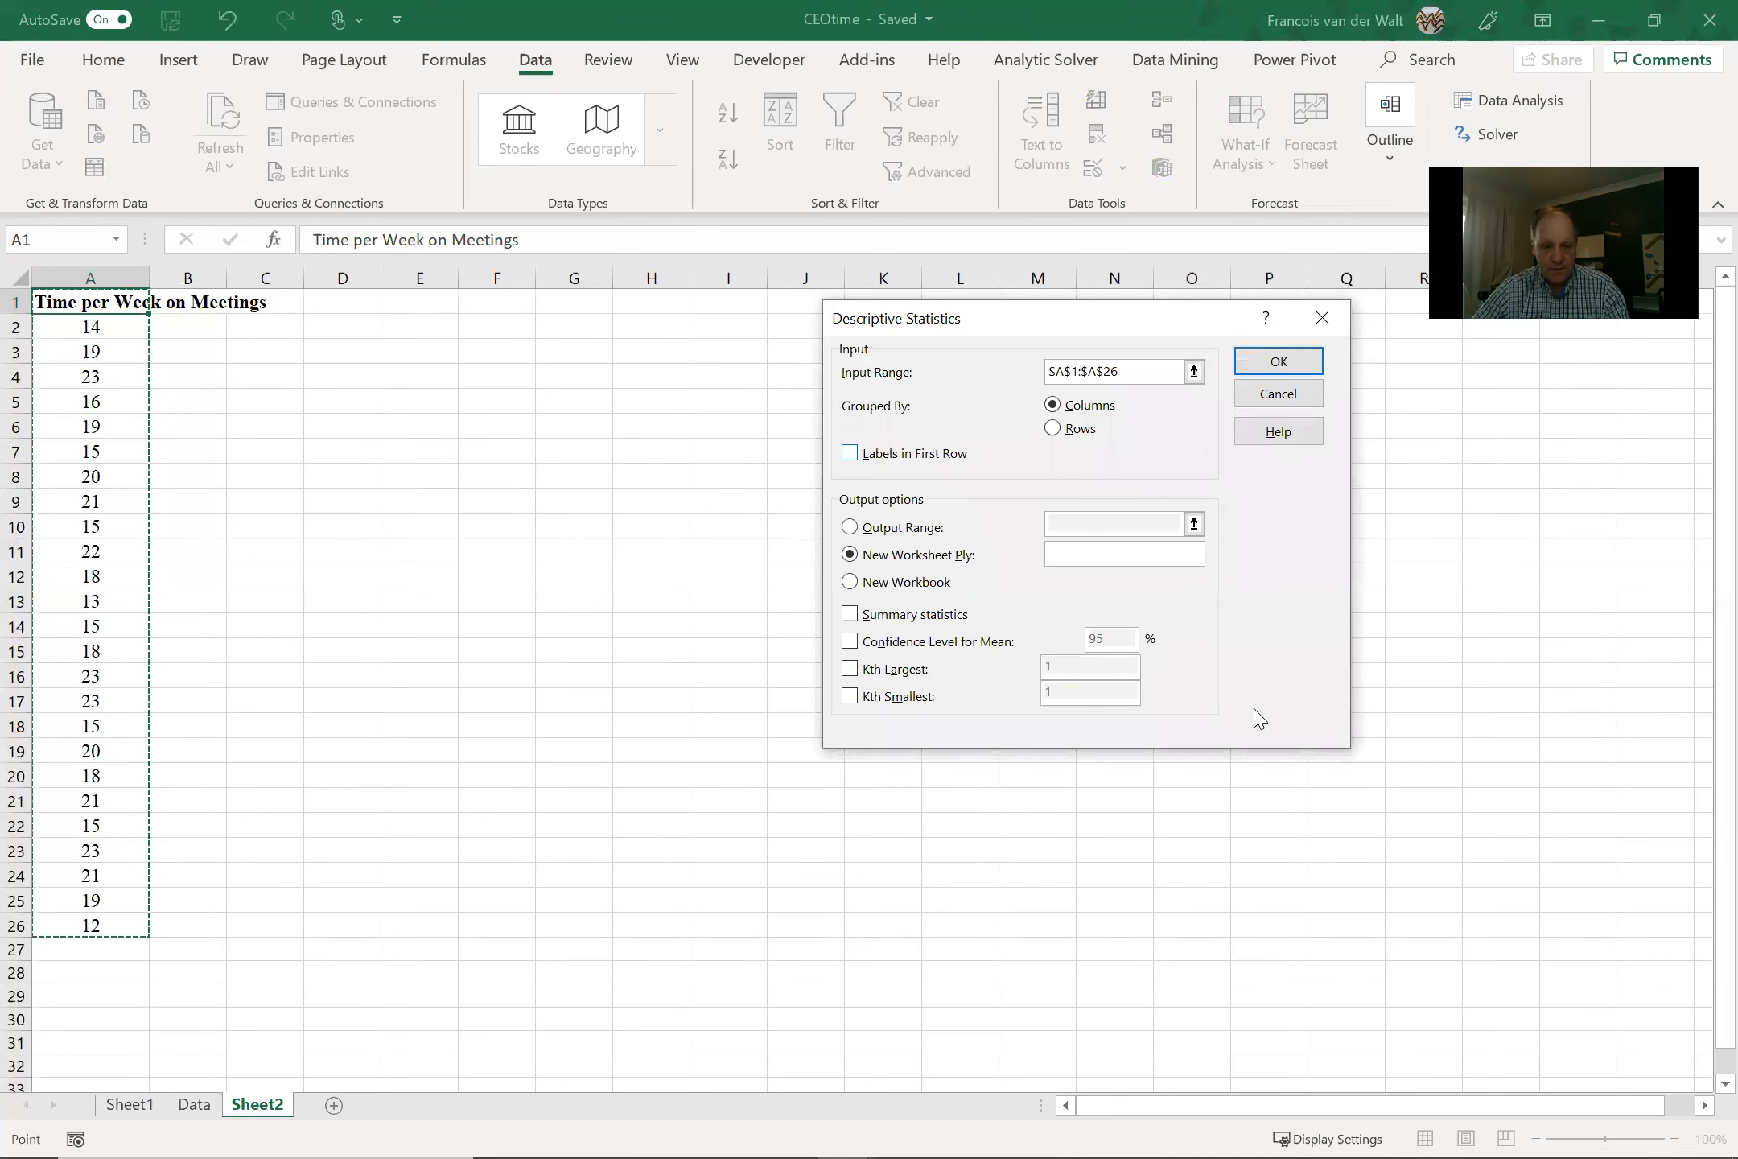
- Direct the Descriptive Statistics results to an output range starting at cell D2
{"action": "left_click", "coordinate": [850, 528]}
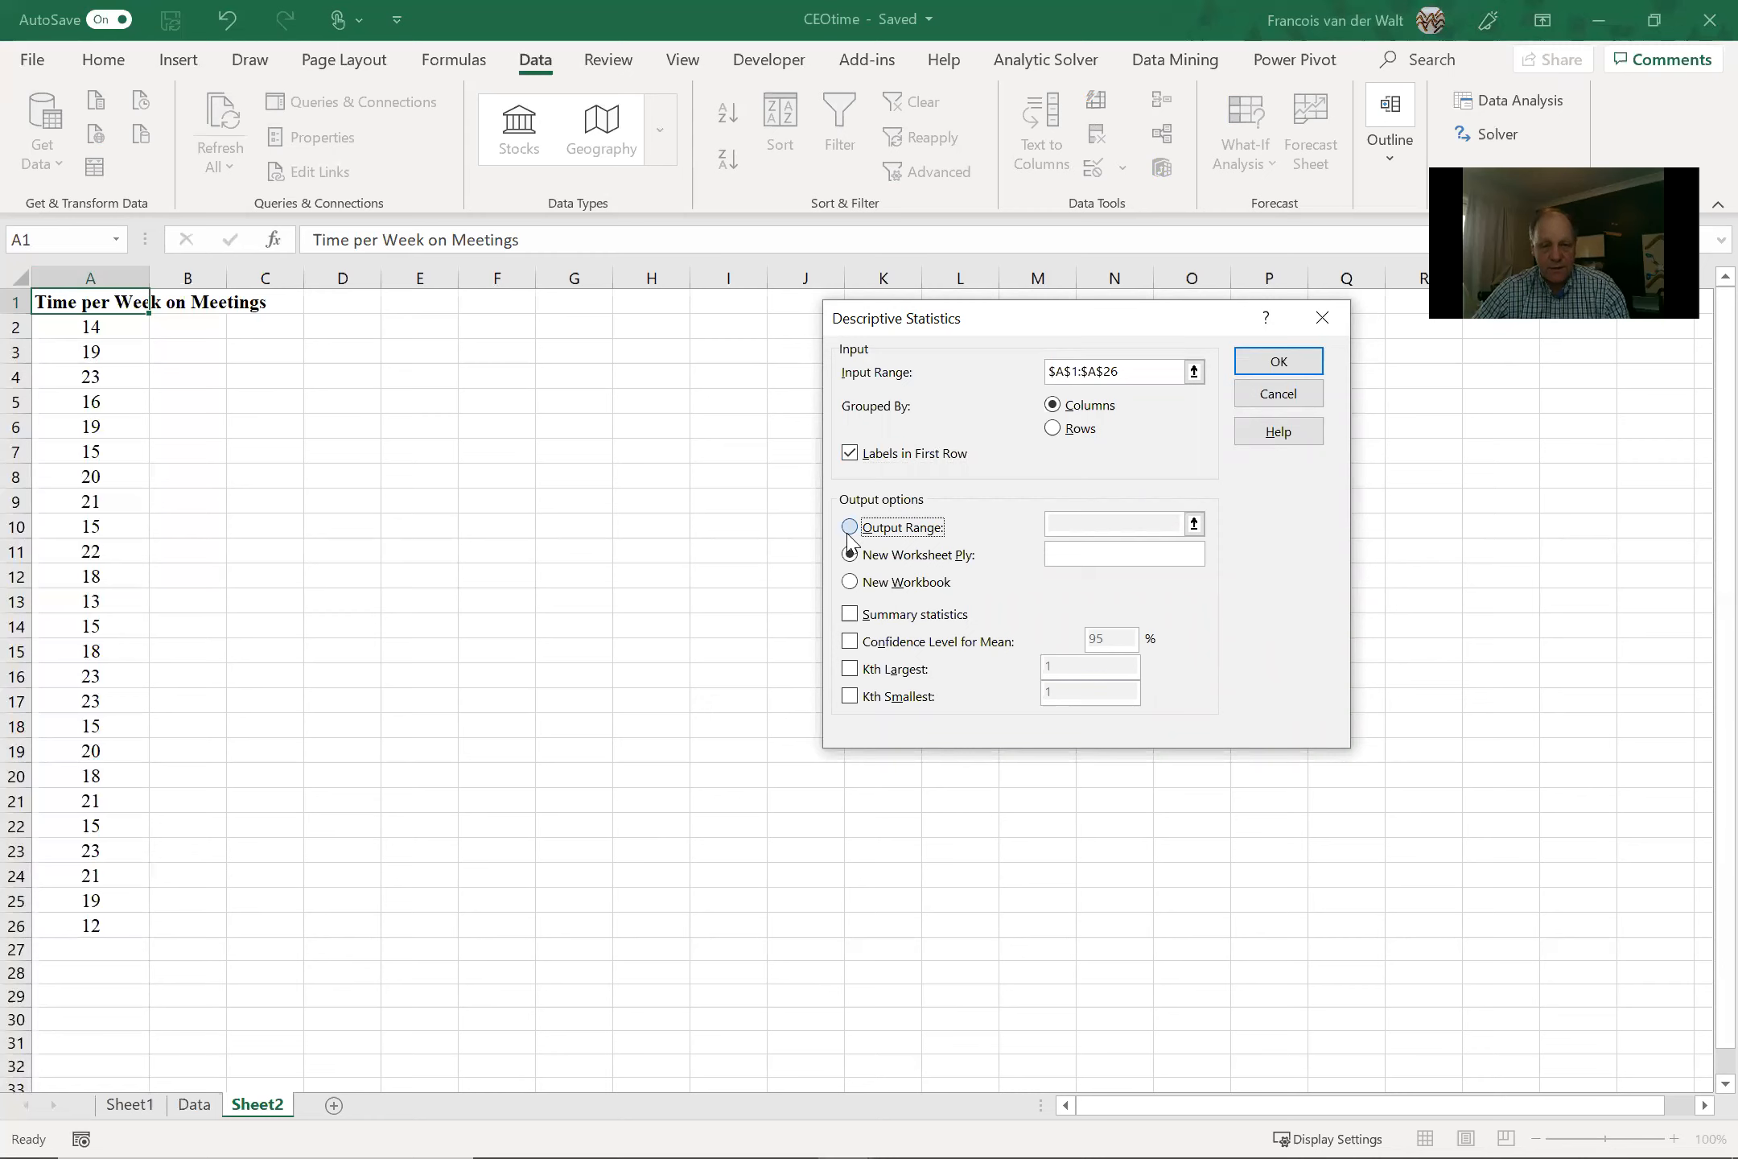
{"action": "left_click", "coordinate": [1190, 522]}
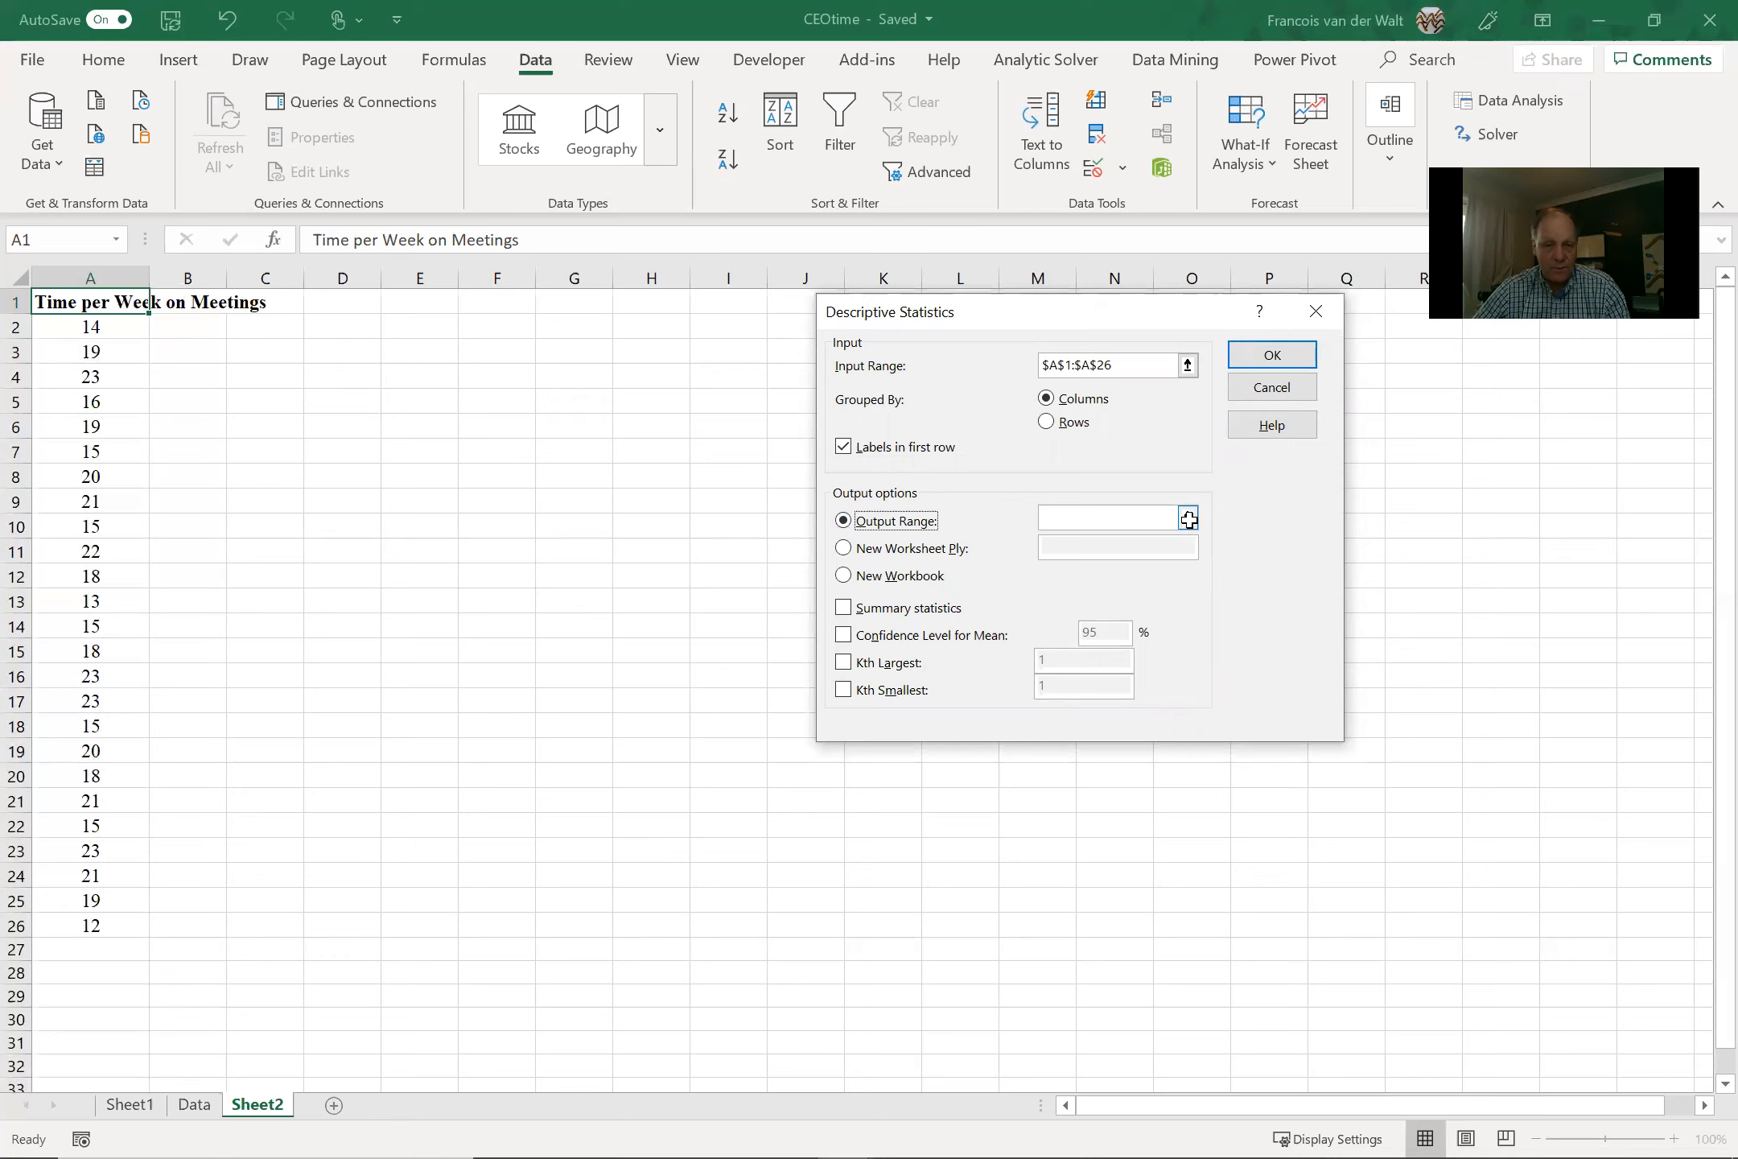
{"action": "left_click", "coordinate": [341, 325]}
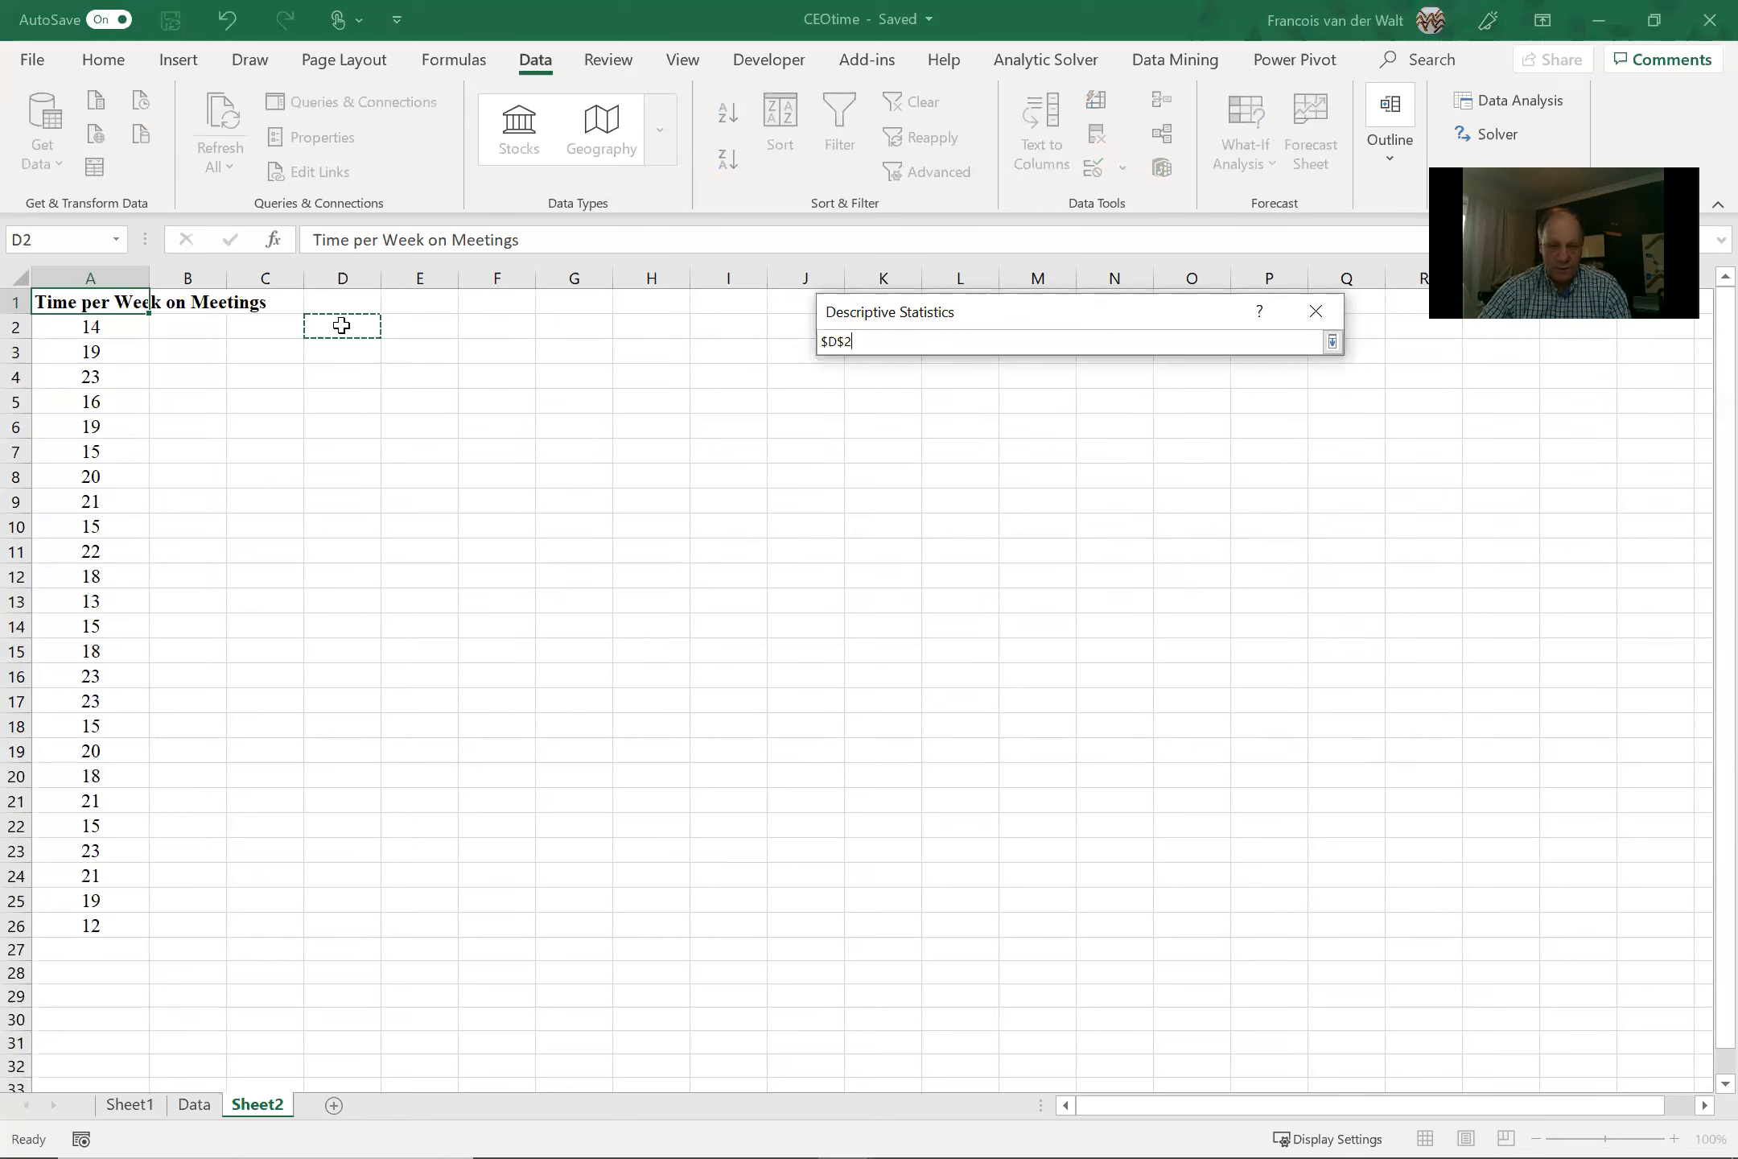
{"action": "key", "text": "Return"}
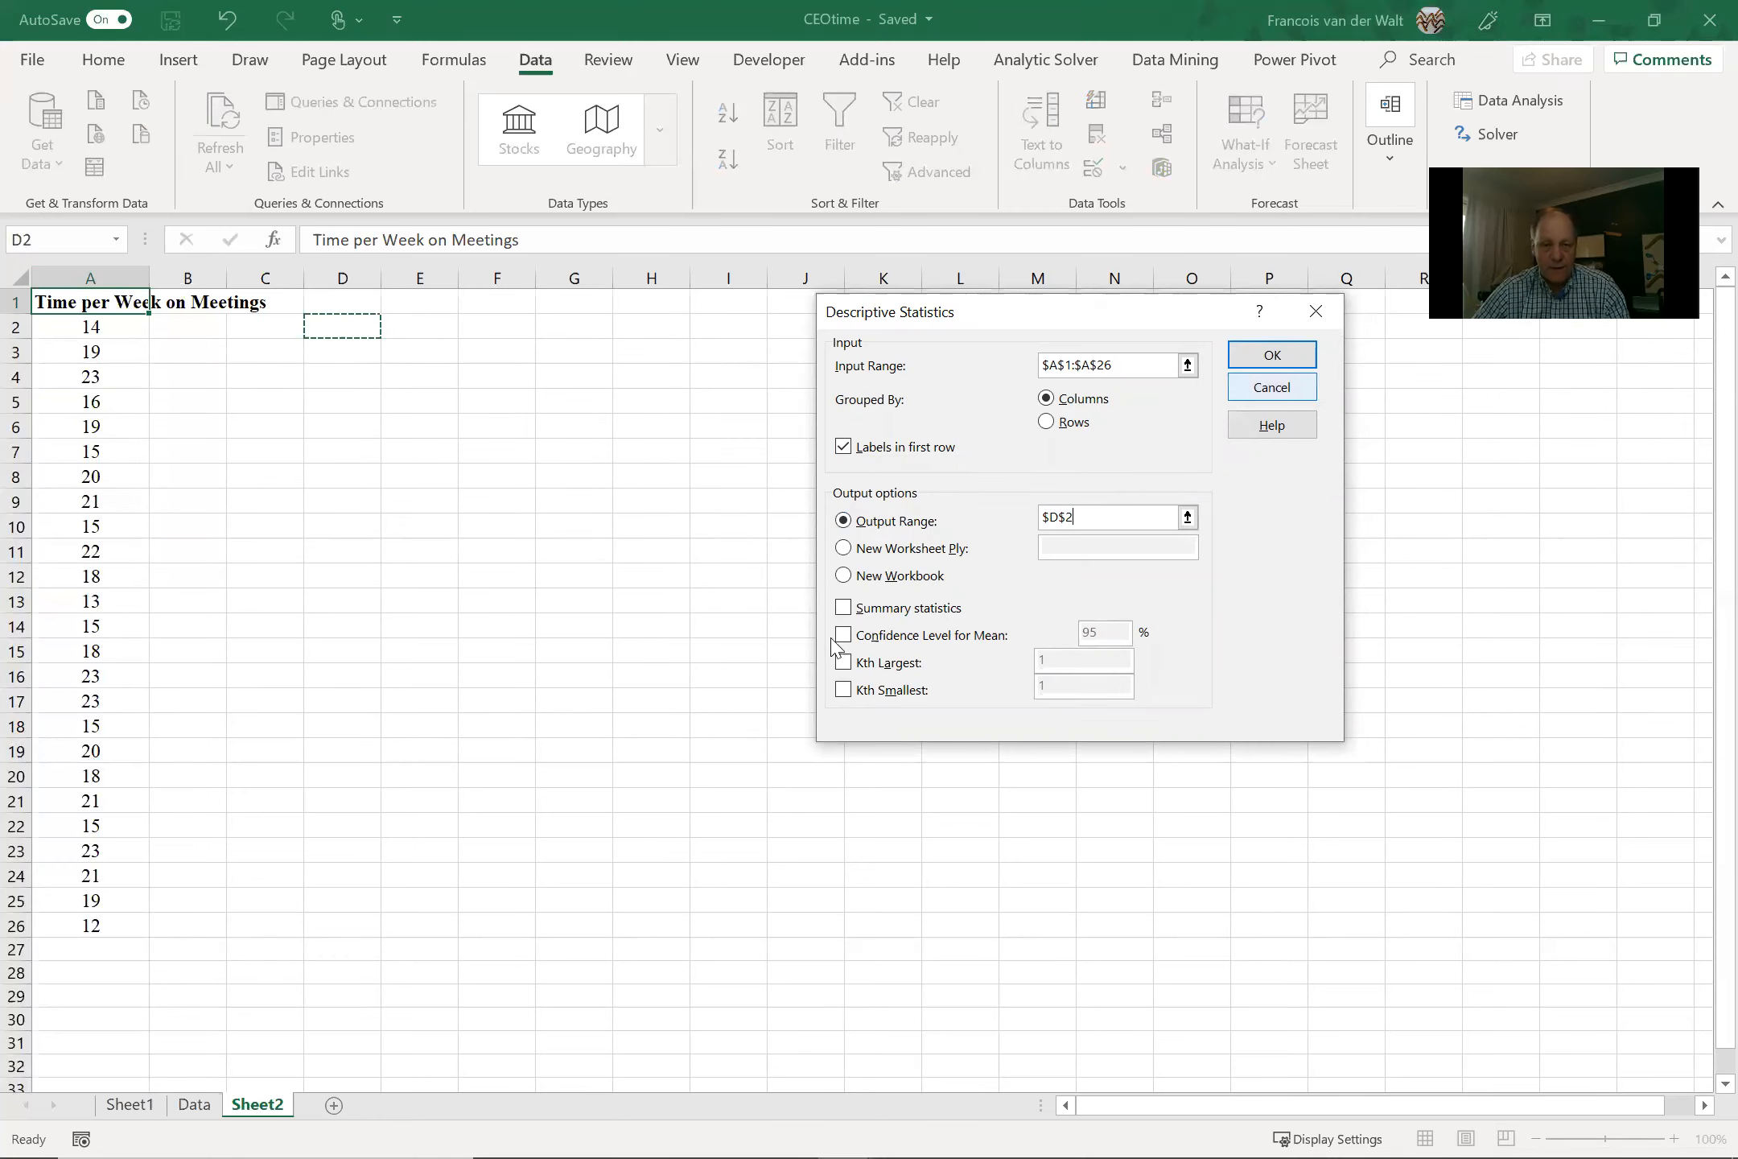
- Generate the results with summary statistics and autofit the widths of columns D to F
{"action": "left_click", "coordinate": [845, 609]}
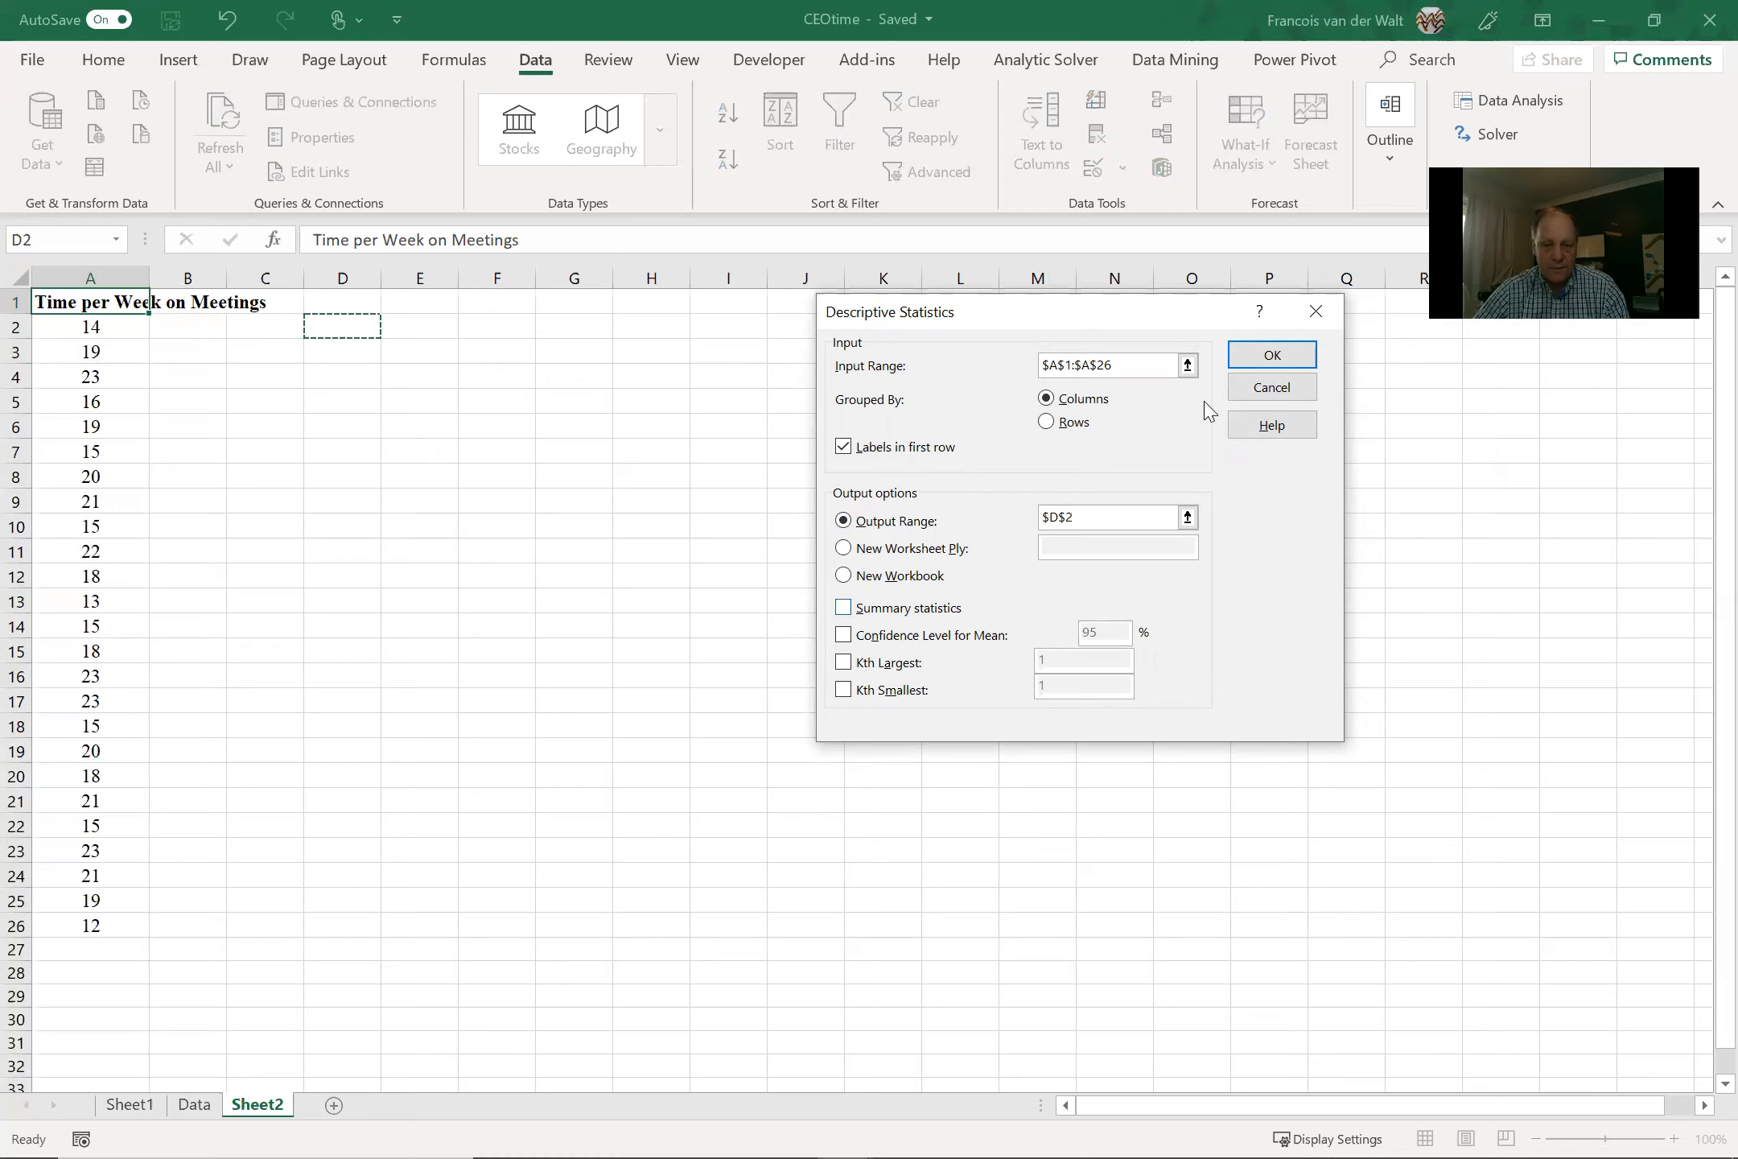
{"action": "left_click", "coordinate": [1299, 362]}
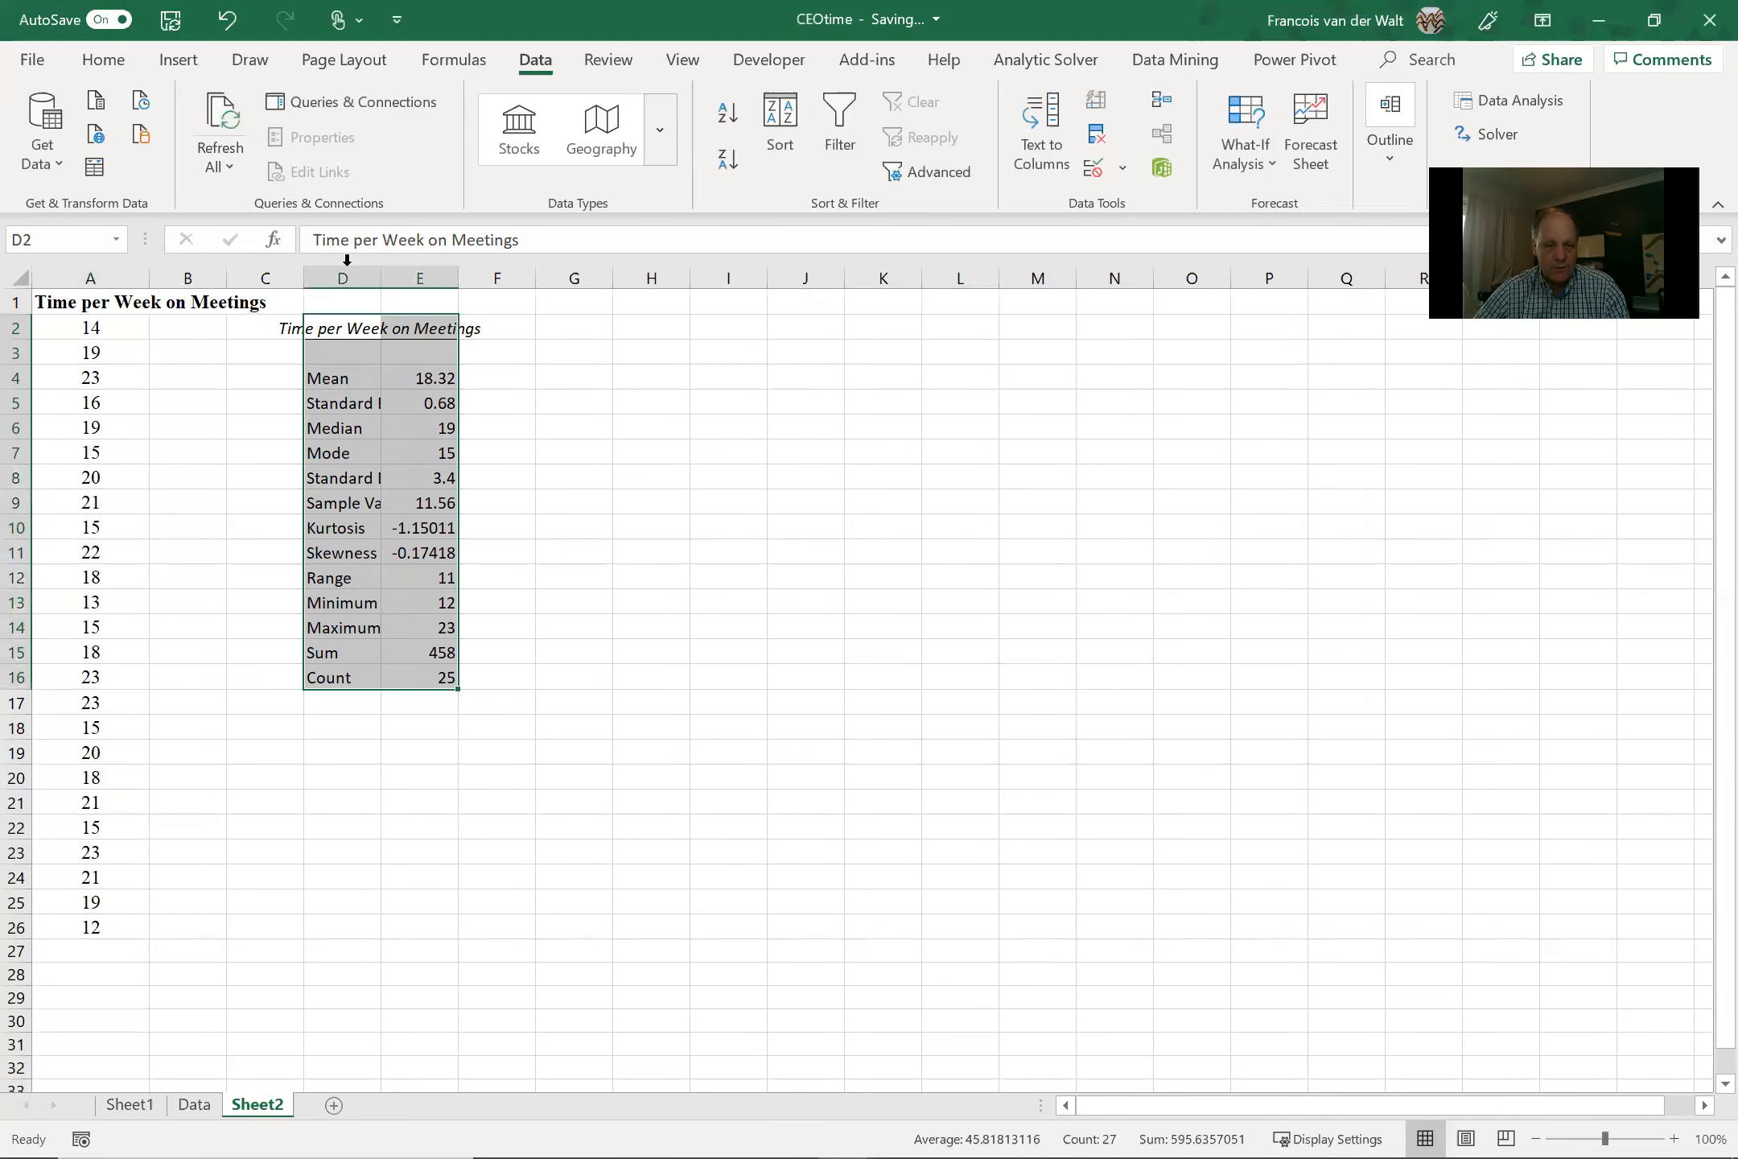
{"action": "left_click_drag", "start_coordinate": [347, 268], "coordinate": [478, 267]}
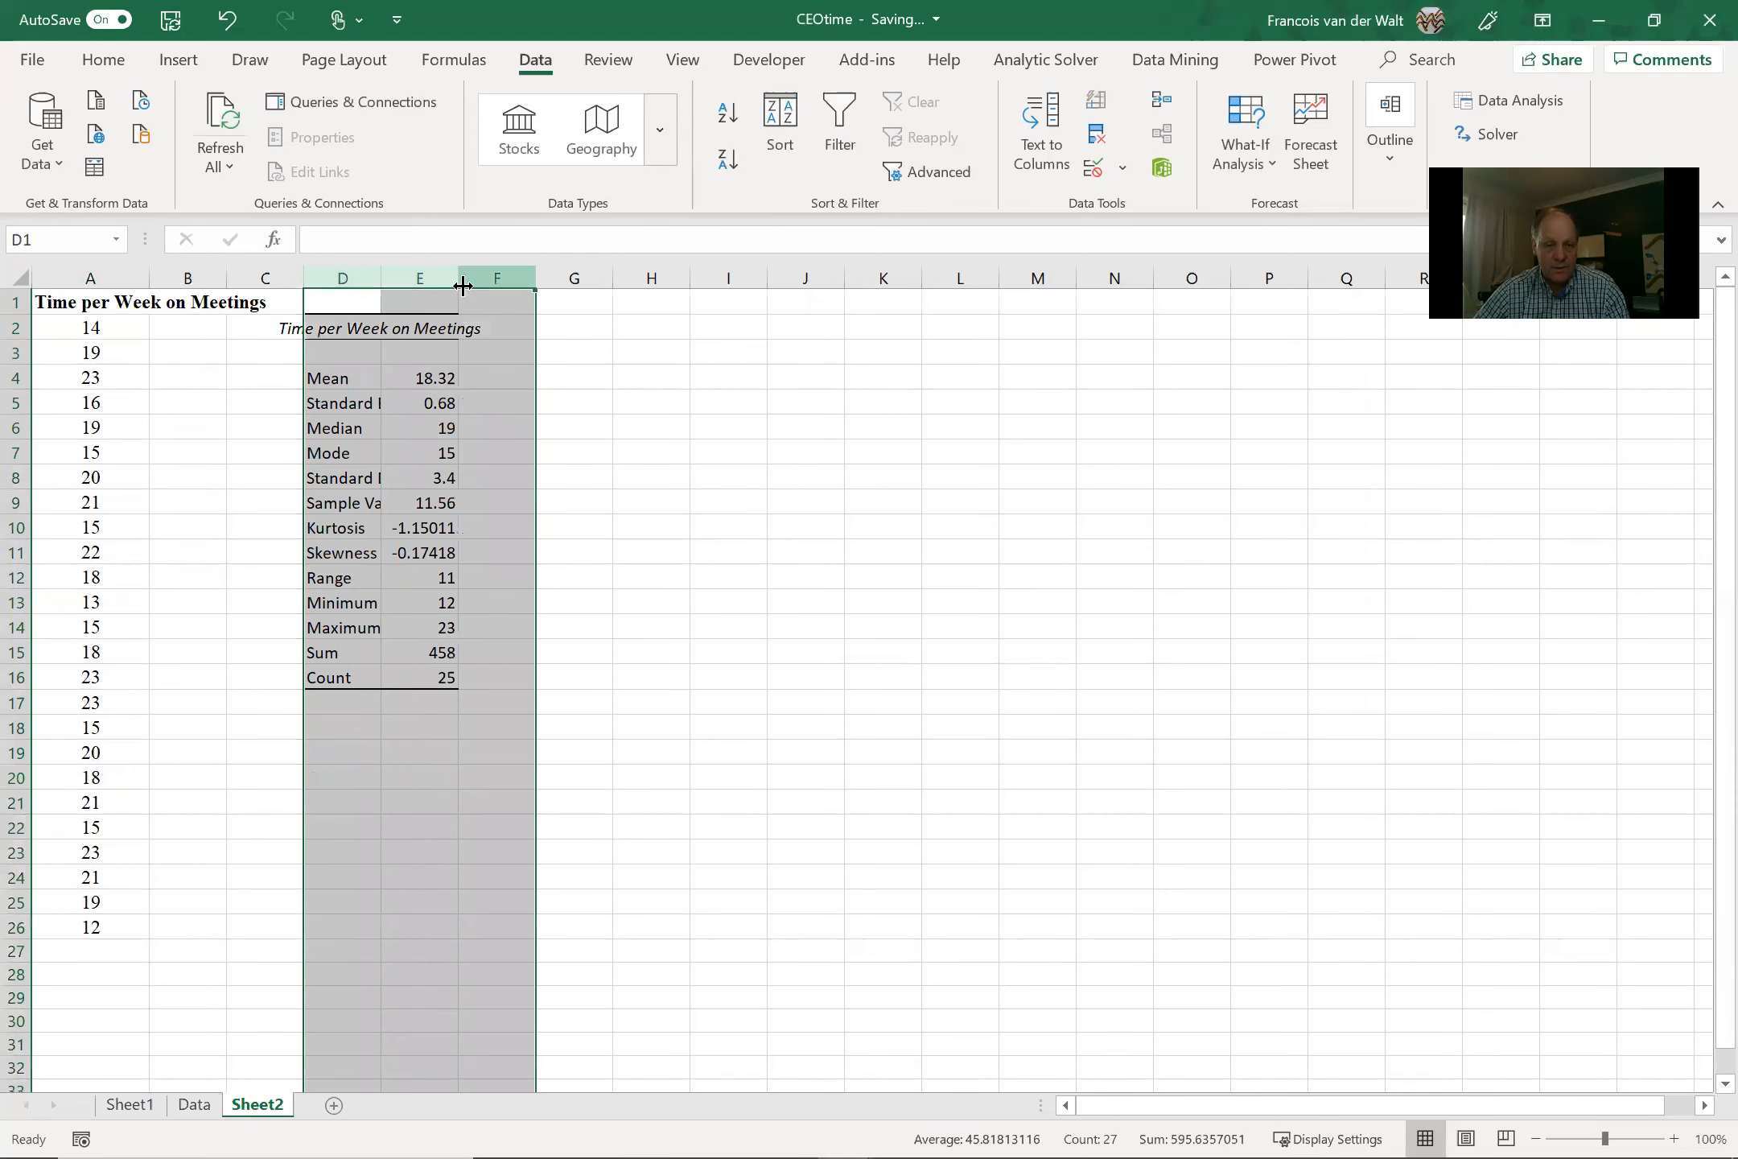
{"action": "double_click", "coordinate": [458, 283]}
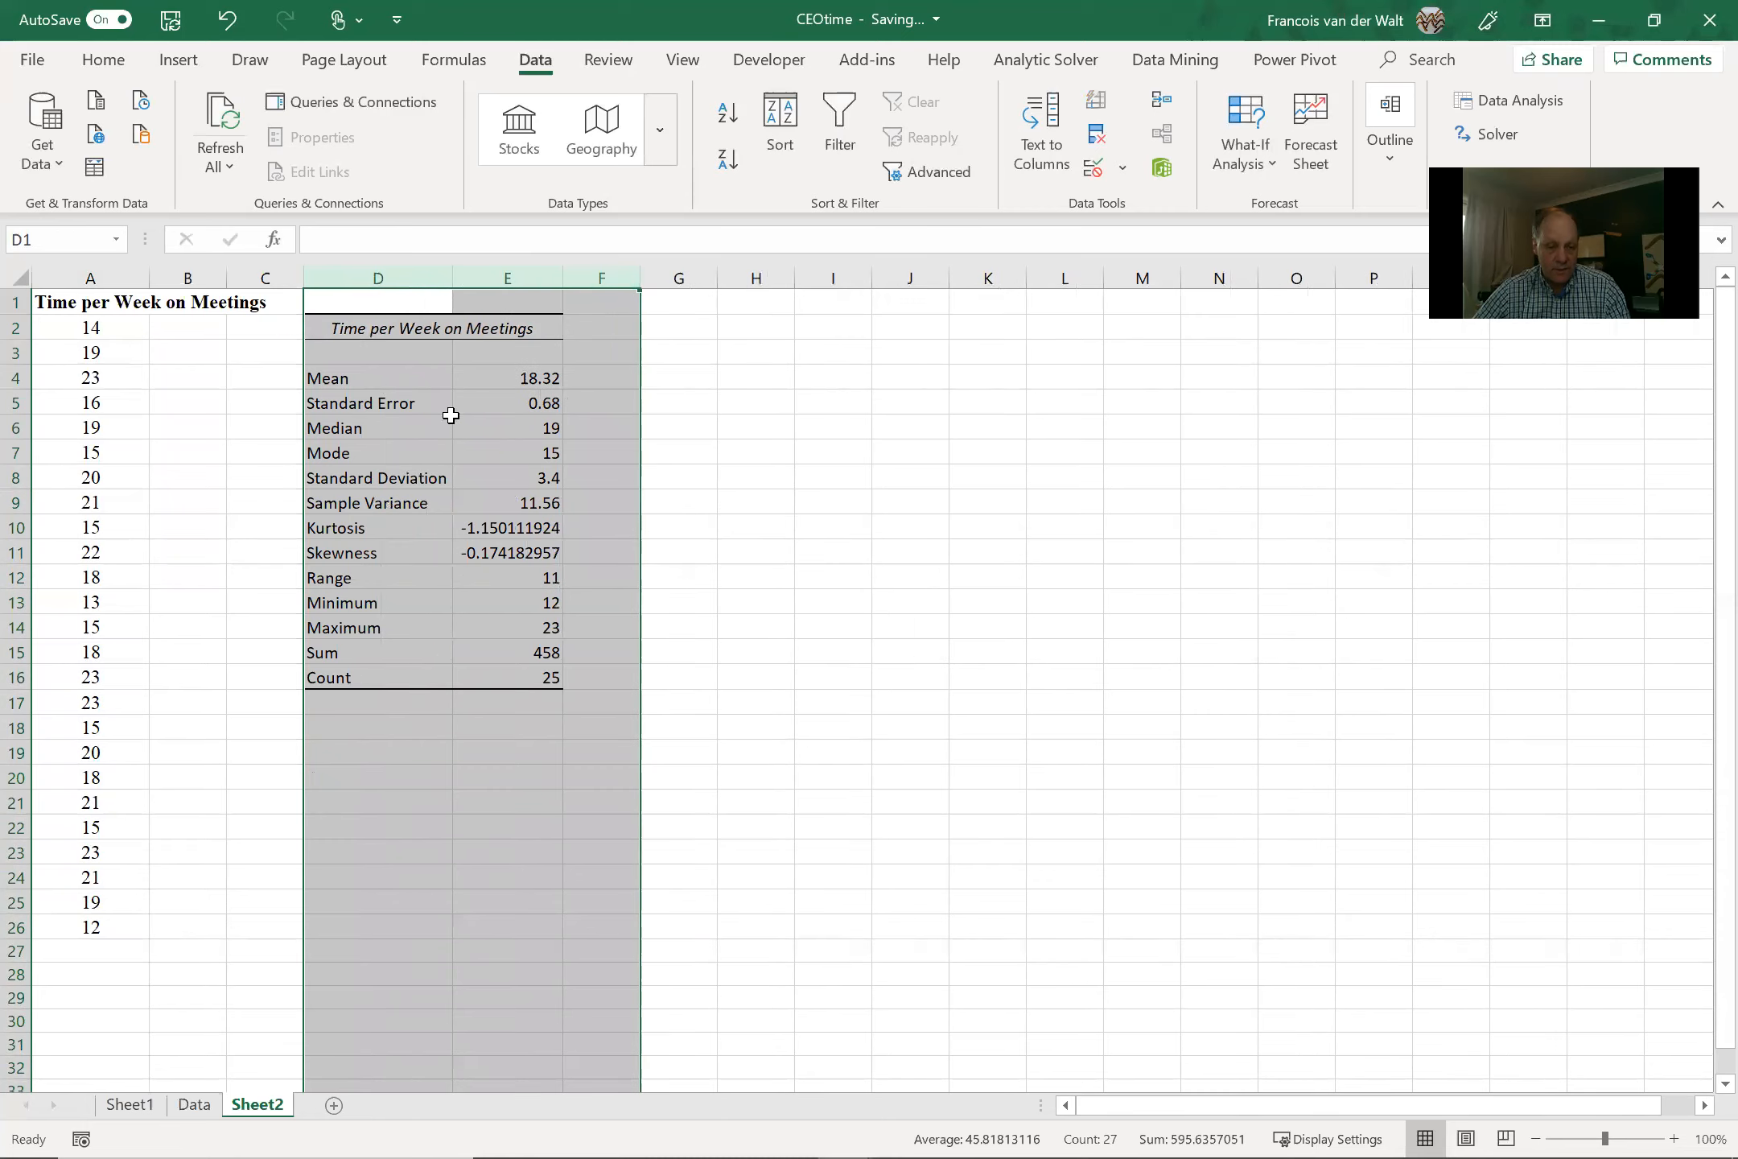
- Examine the mean, median and mode in the descriptive statistics table at a larger zoom
{"action": "key", "text": "Down"}
{"action": "key", "text": "Down"}
{"action": "key", "text": "Down"}
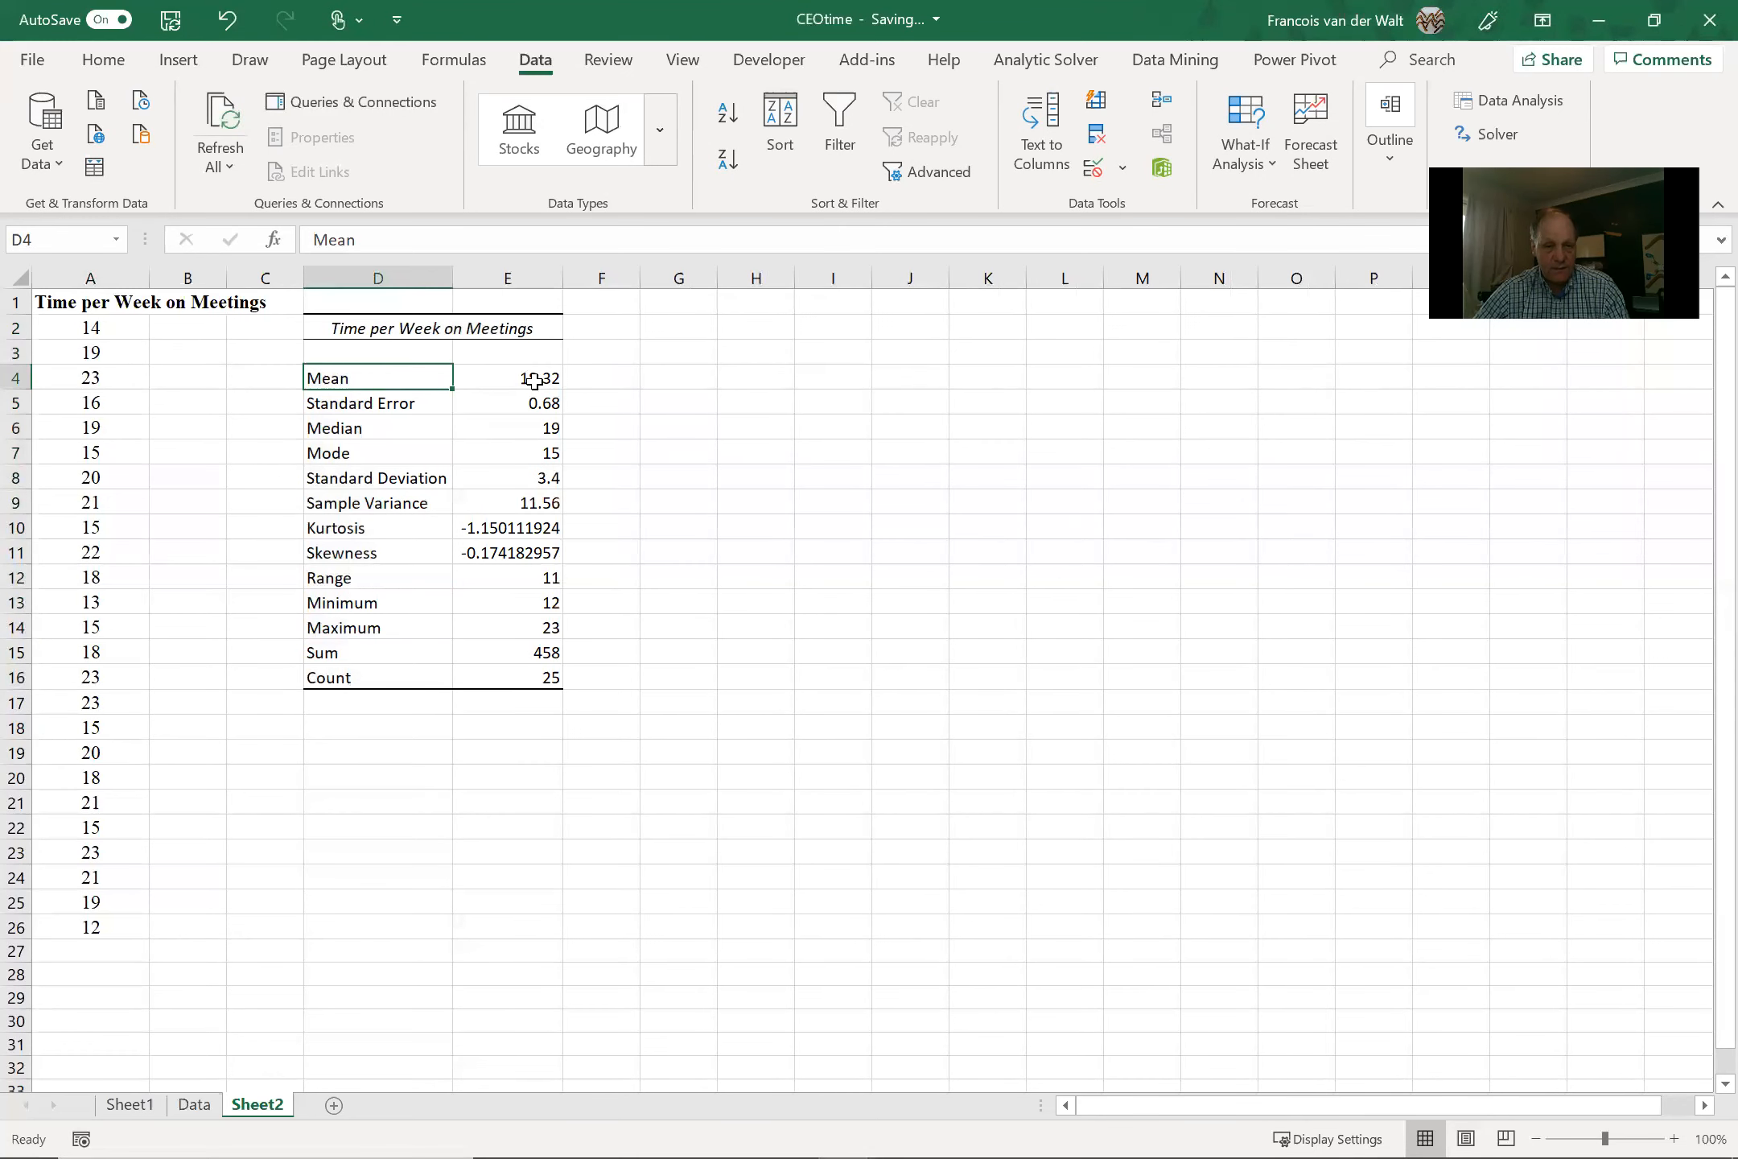
{"action": "key", "text": "Right"}
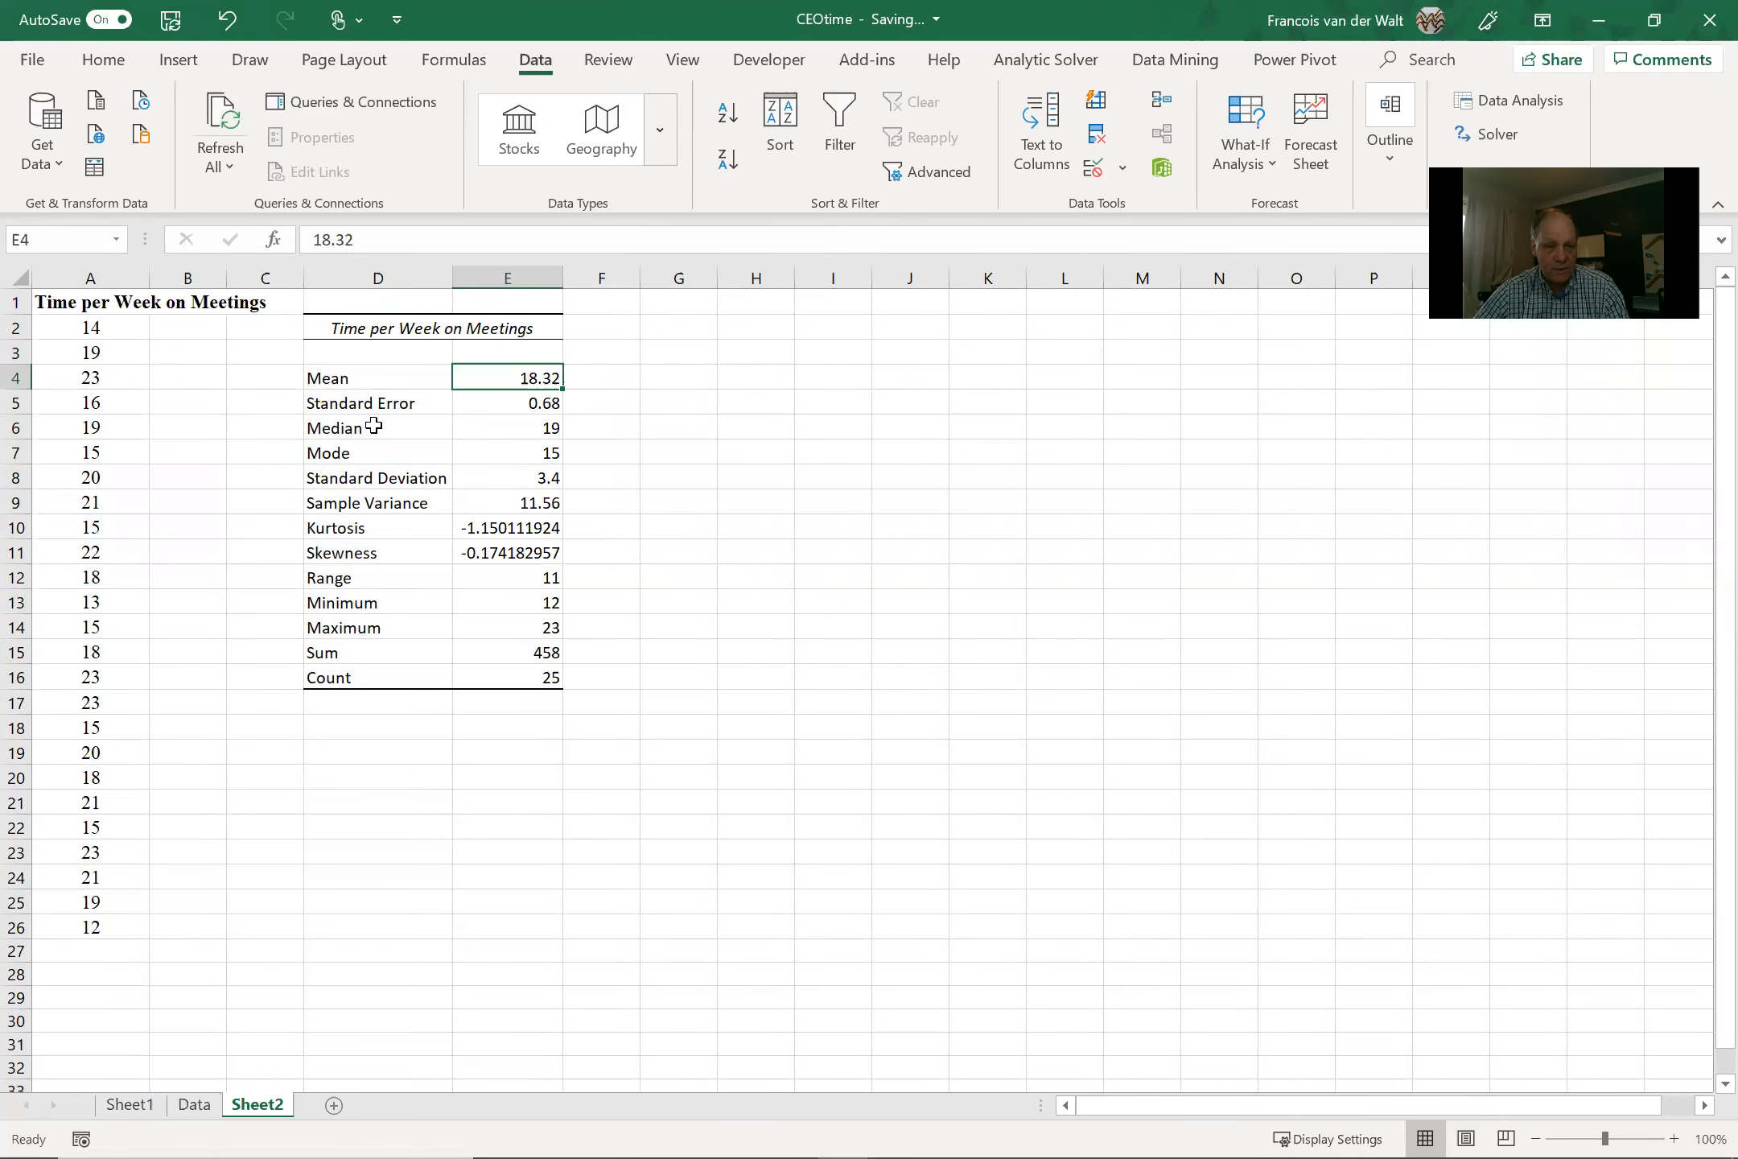
{"action": "left_click", "coordinate": [343, 438]}
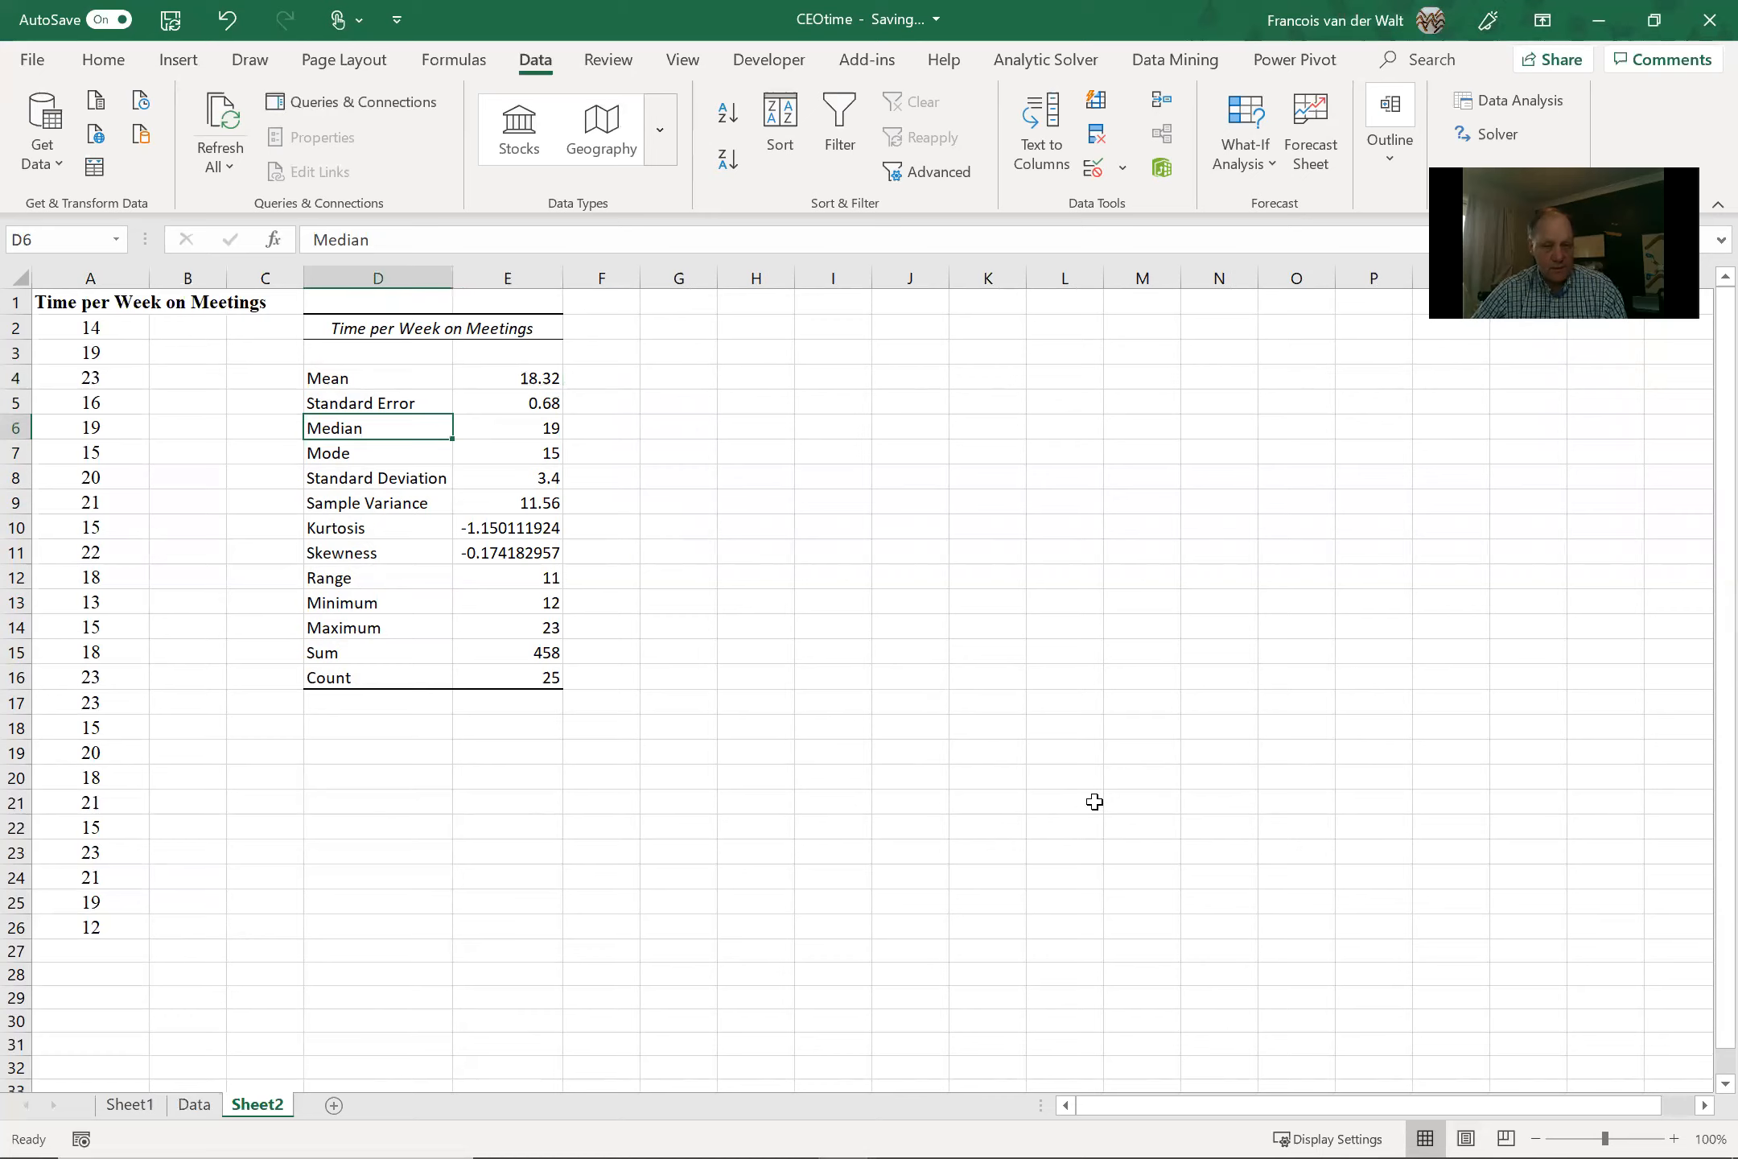
{"action": "scroll", "coordinate": [1094, 801], "scroll_direction": "up", "scroll_amount": 1, "text": "ctrl"}
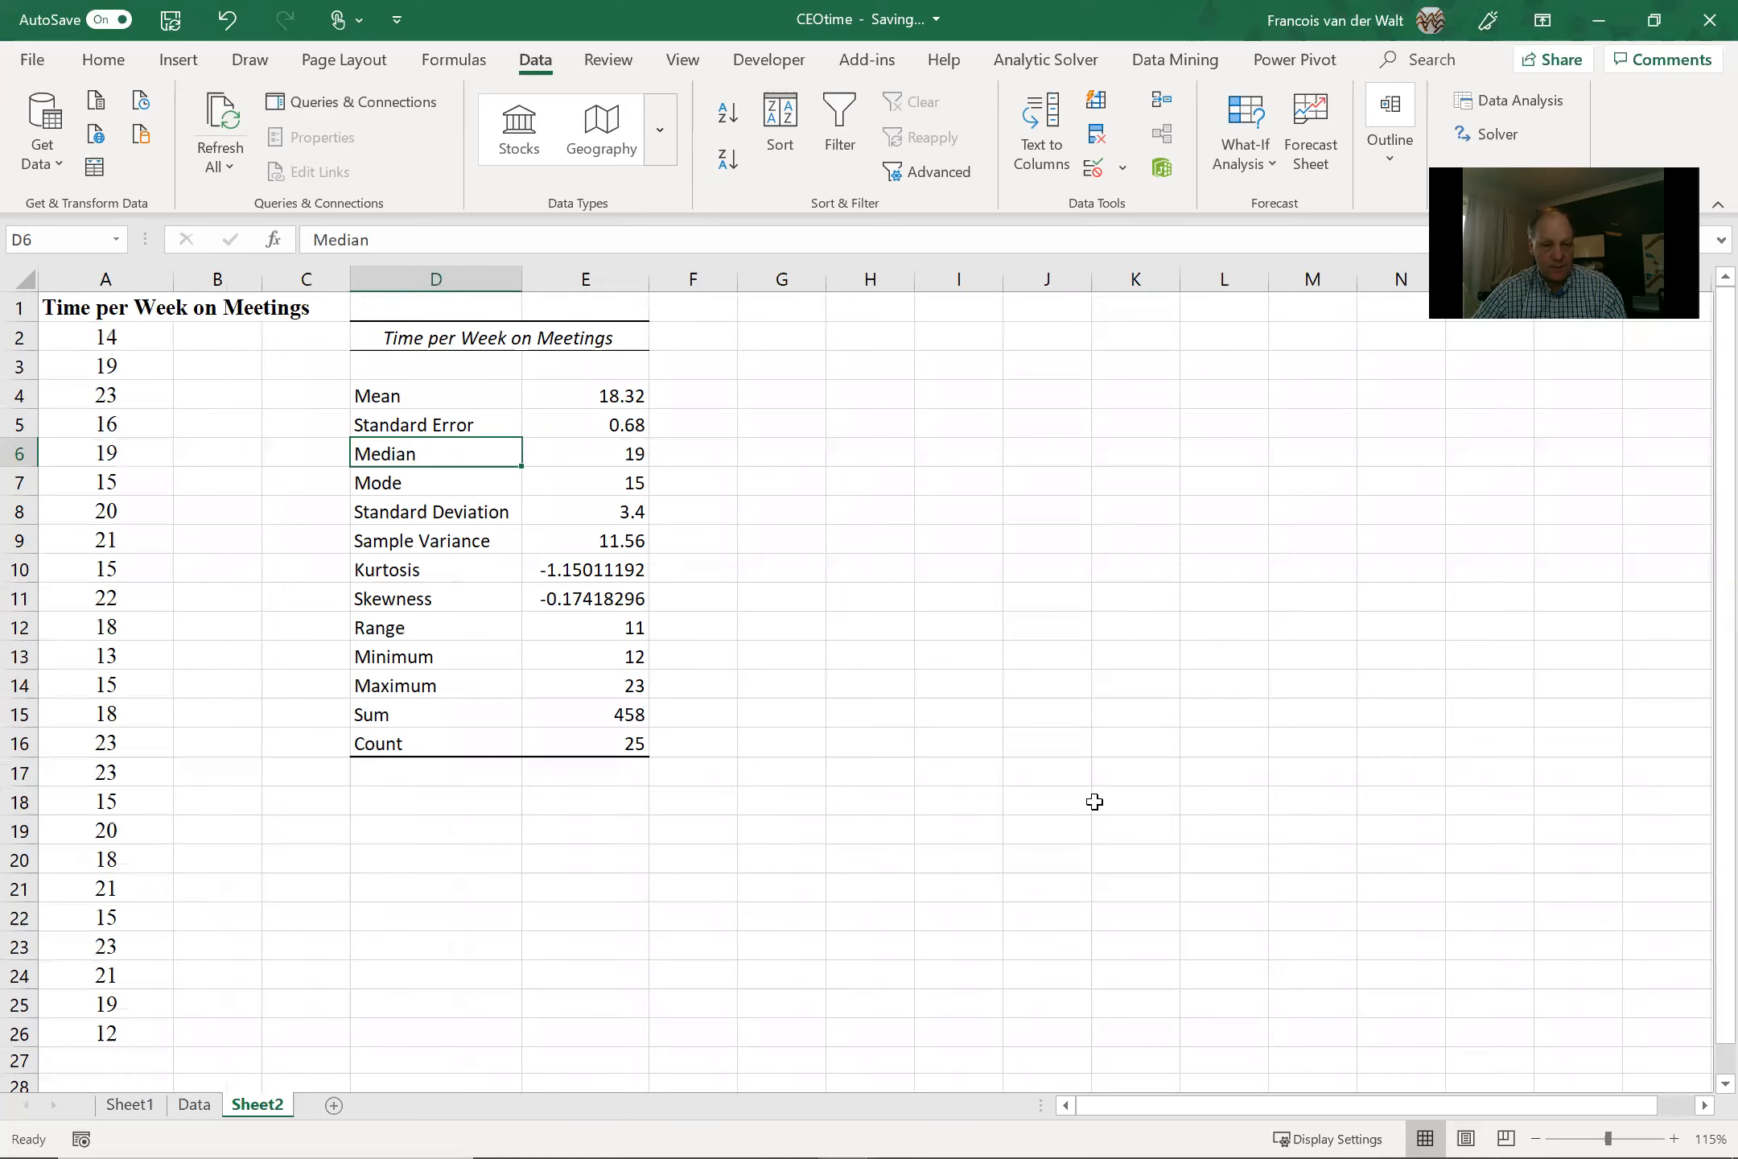
{"action": "scroll", "coordinate": [1094, 801], "scroll_direction": "up", "scroll_amount": 1, "text": "ctrl"}
{"action": "scroll", "coordinate": [1094, 801], "scroll_direction": "up", "scroll_amount": 1}
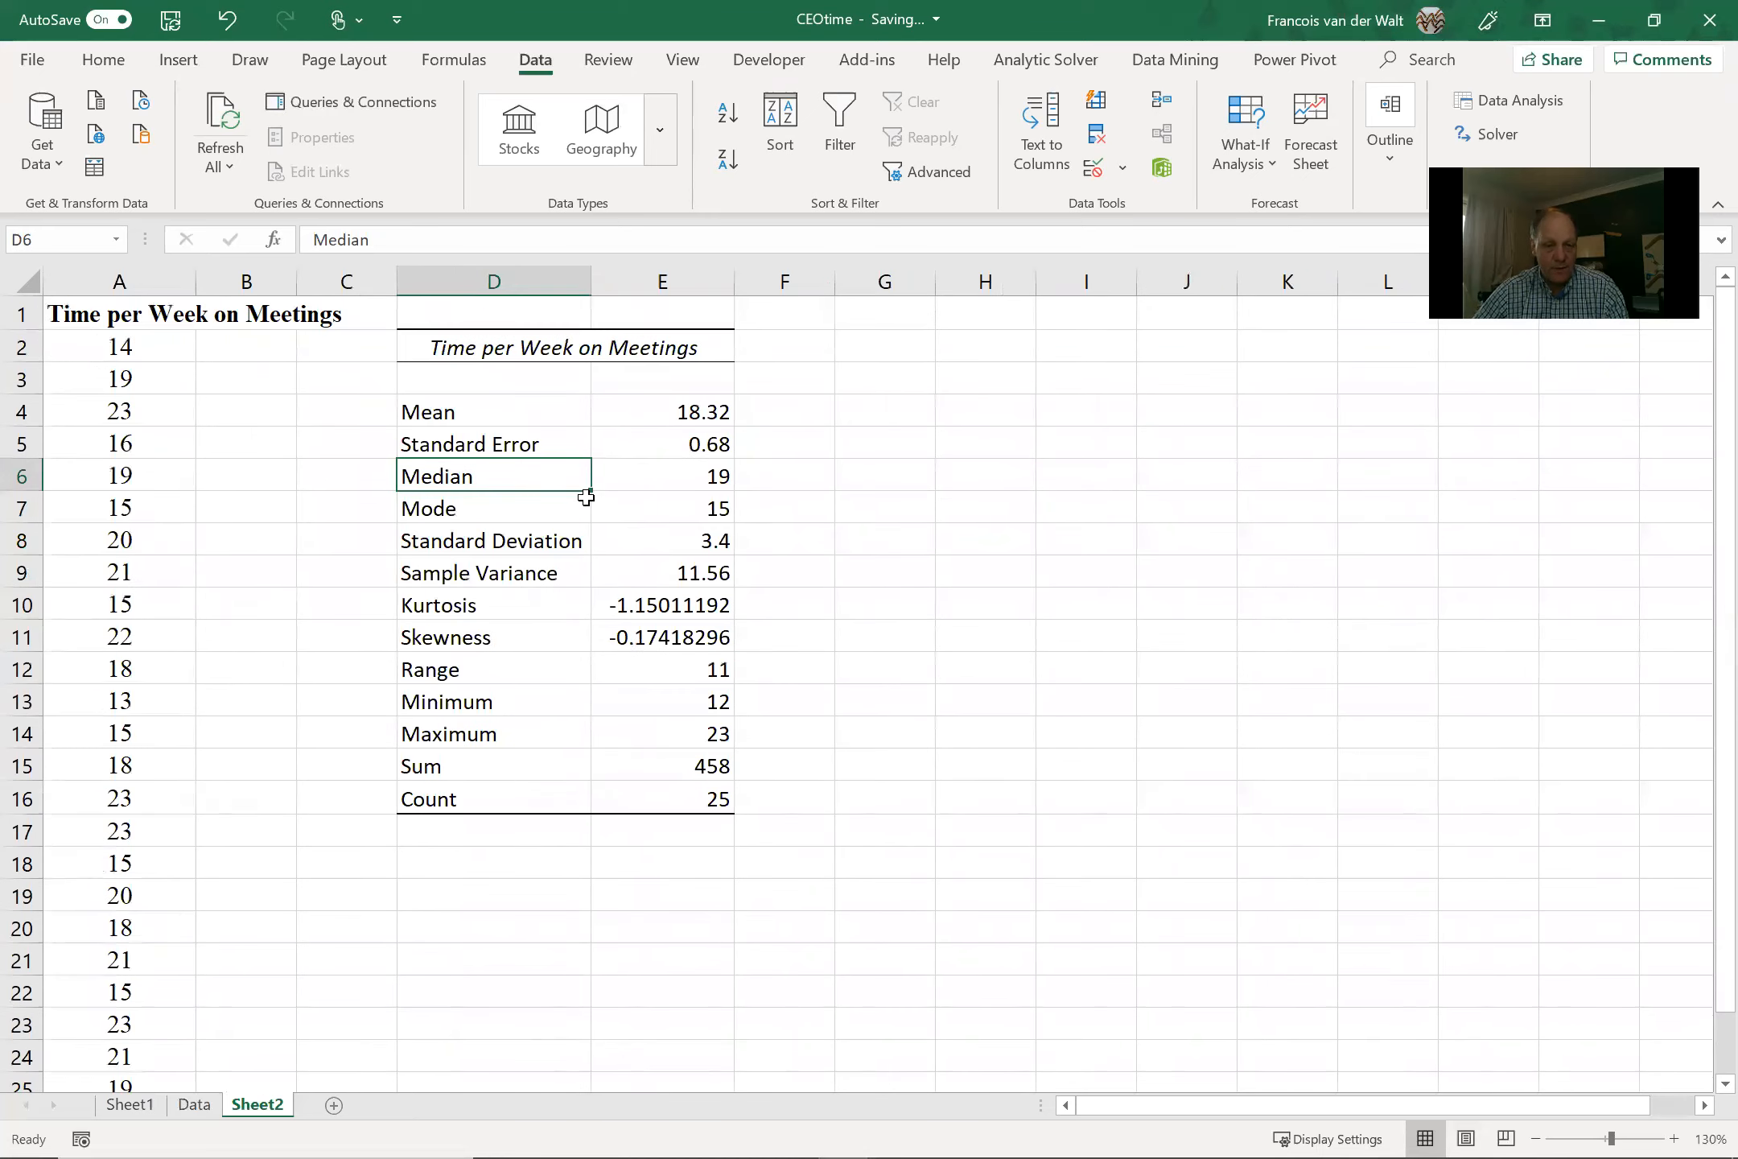
{"action": "key", "text": "Down"}
{"action": "key", "text": "Right"}
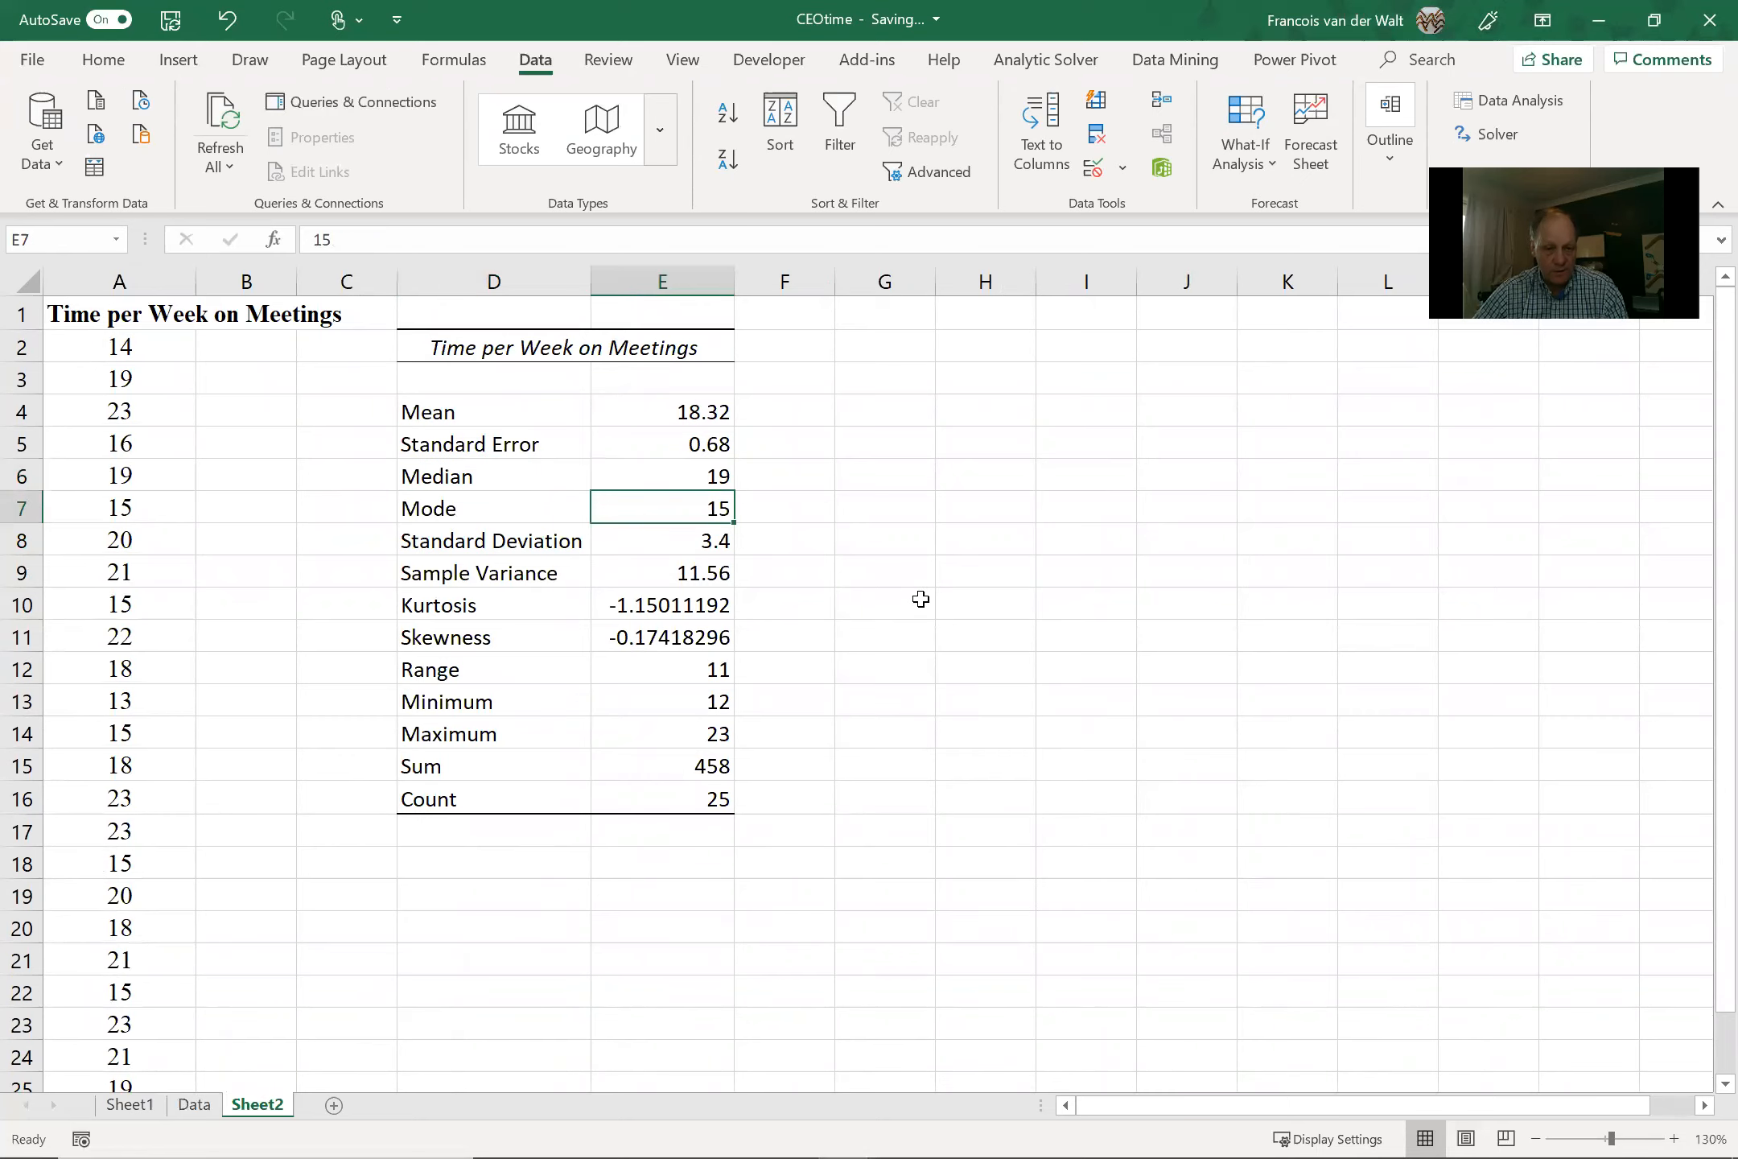
- Examine the standard deviation, sample variance, sum and count in the descriptive statistics table
{"action": "left_click", "coordinate": [667, 546]}
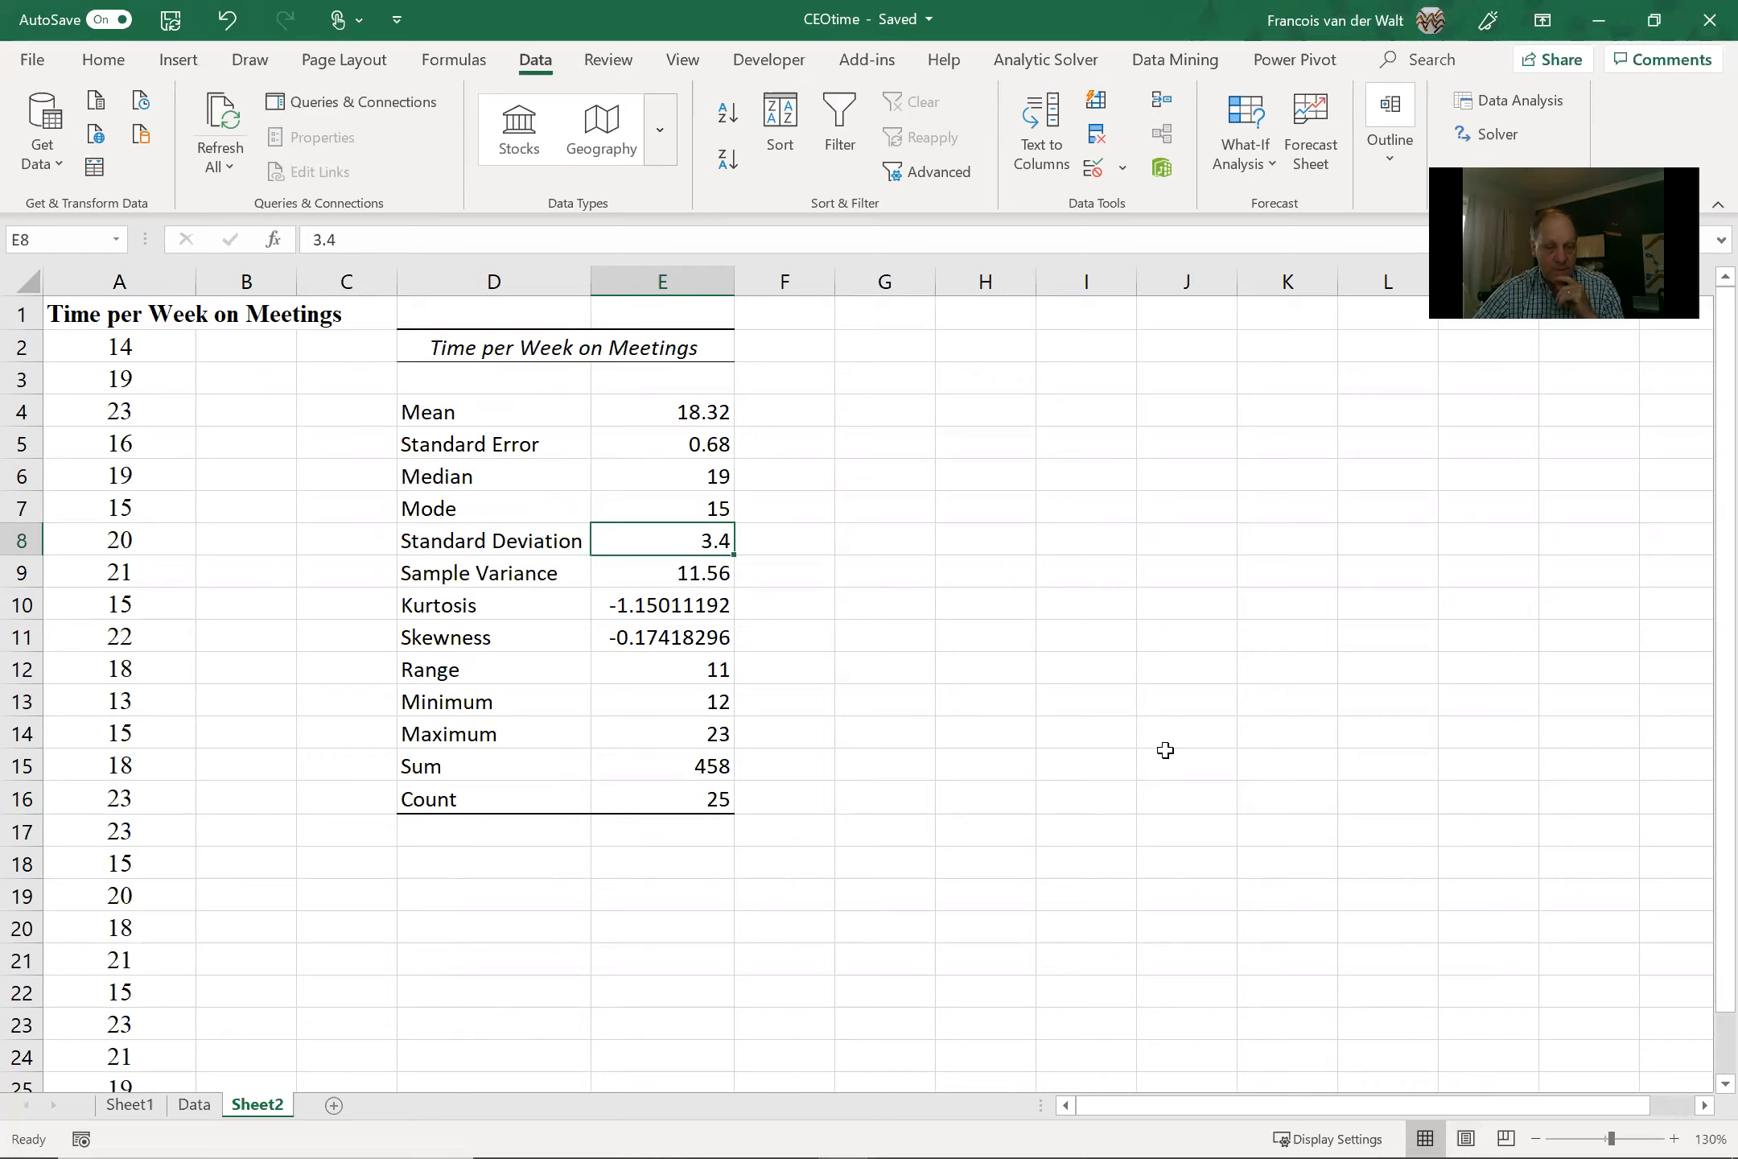
{"action": "key", "text": "Down"}
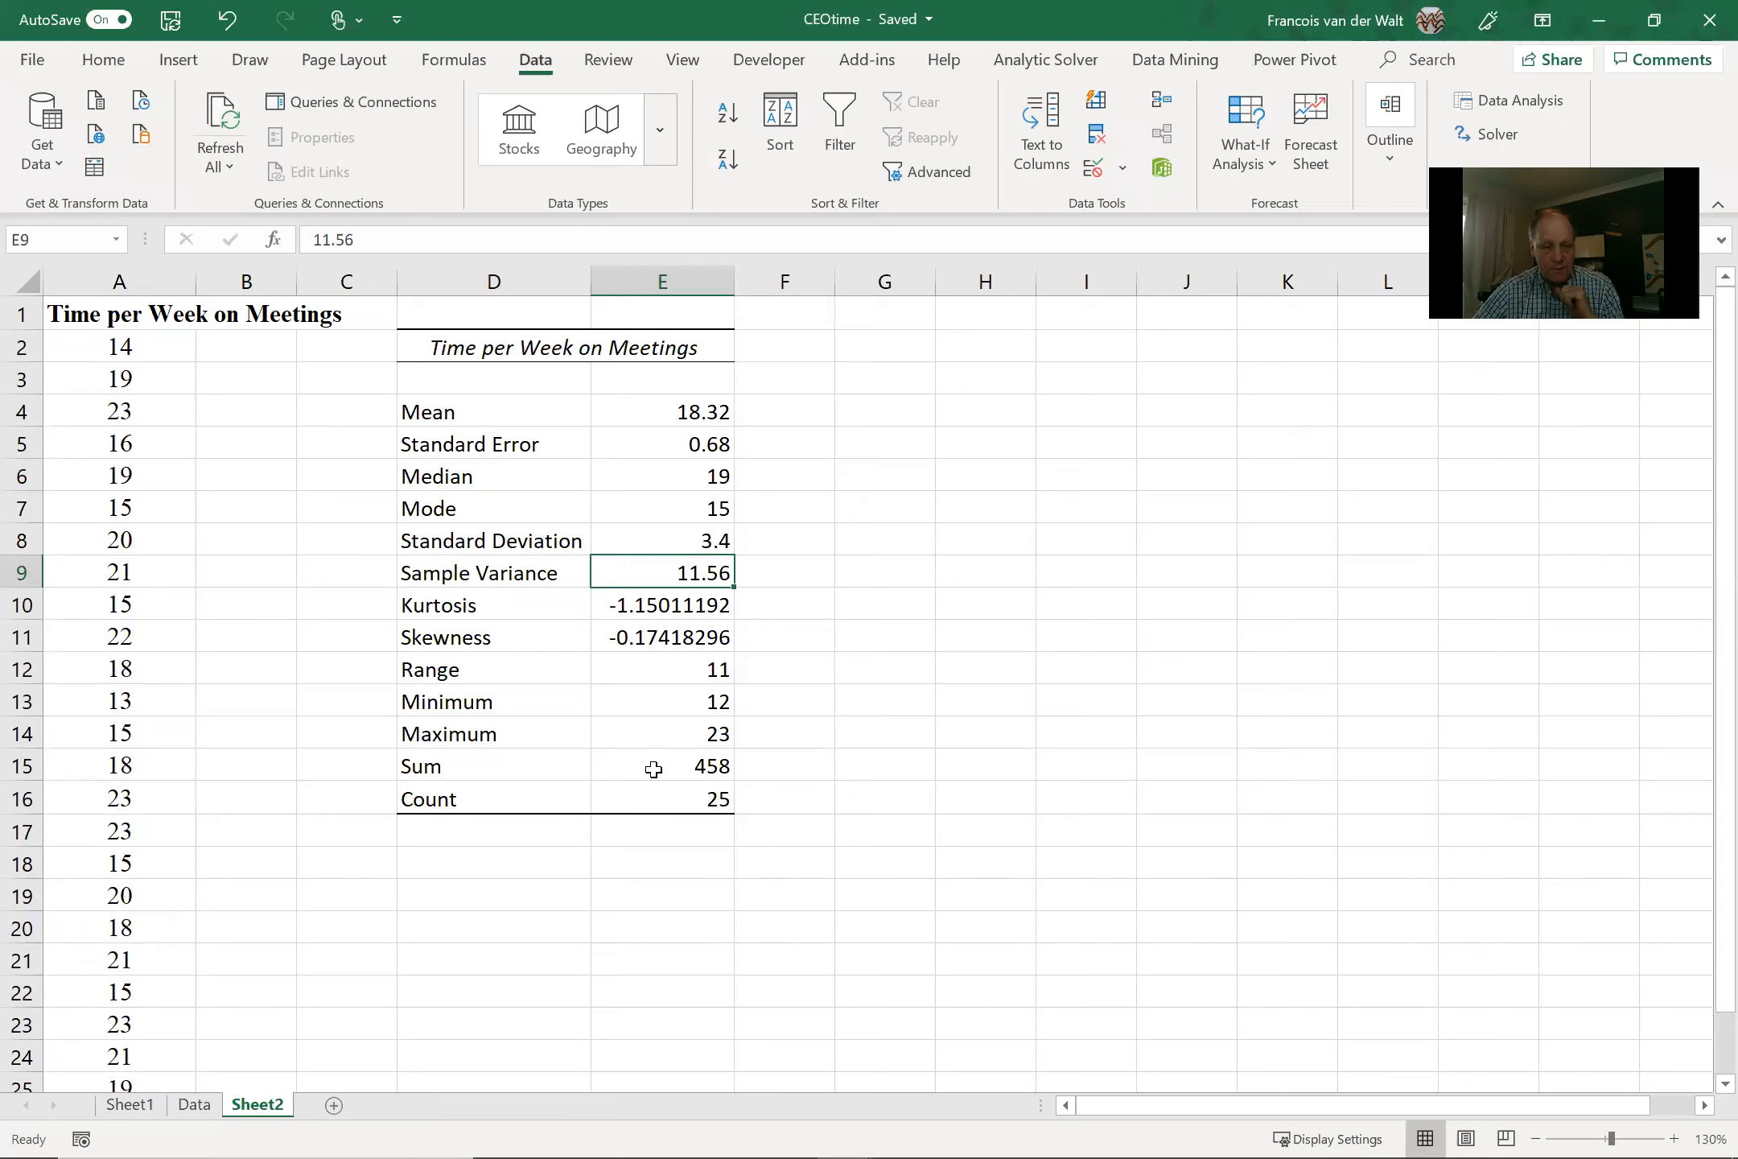
{"action": "key", "text": "Down"}
{"action": "key", "text": "Down"}
{"action": "key", "text": "Down"}
{"action": "key", "text": "Down"}
{"action": "key", "text": "Down"}
{"action": "key", "text": "Down"}
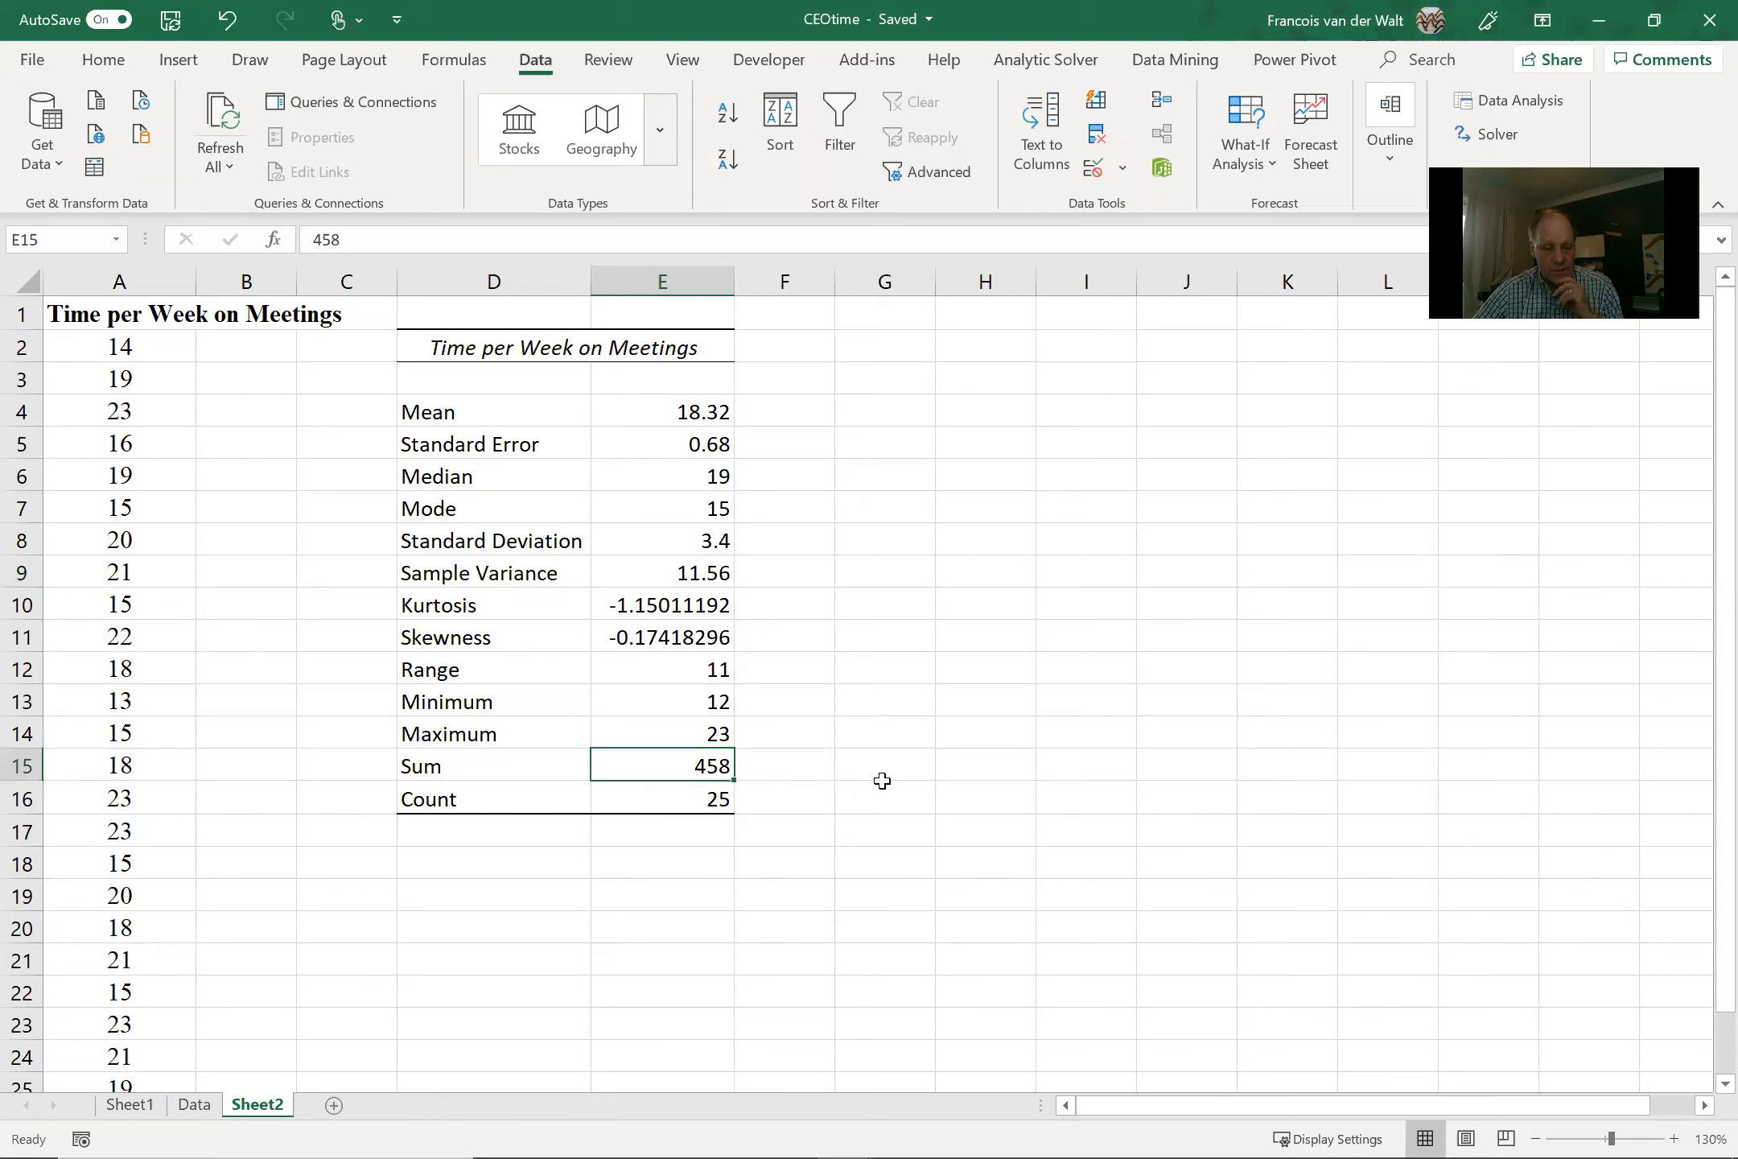
{"action": "key", "text": "Down"}
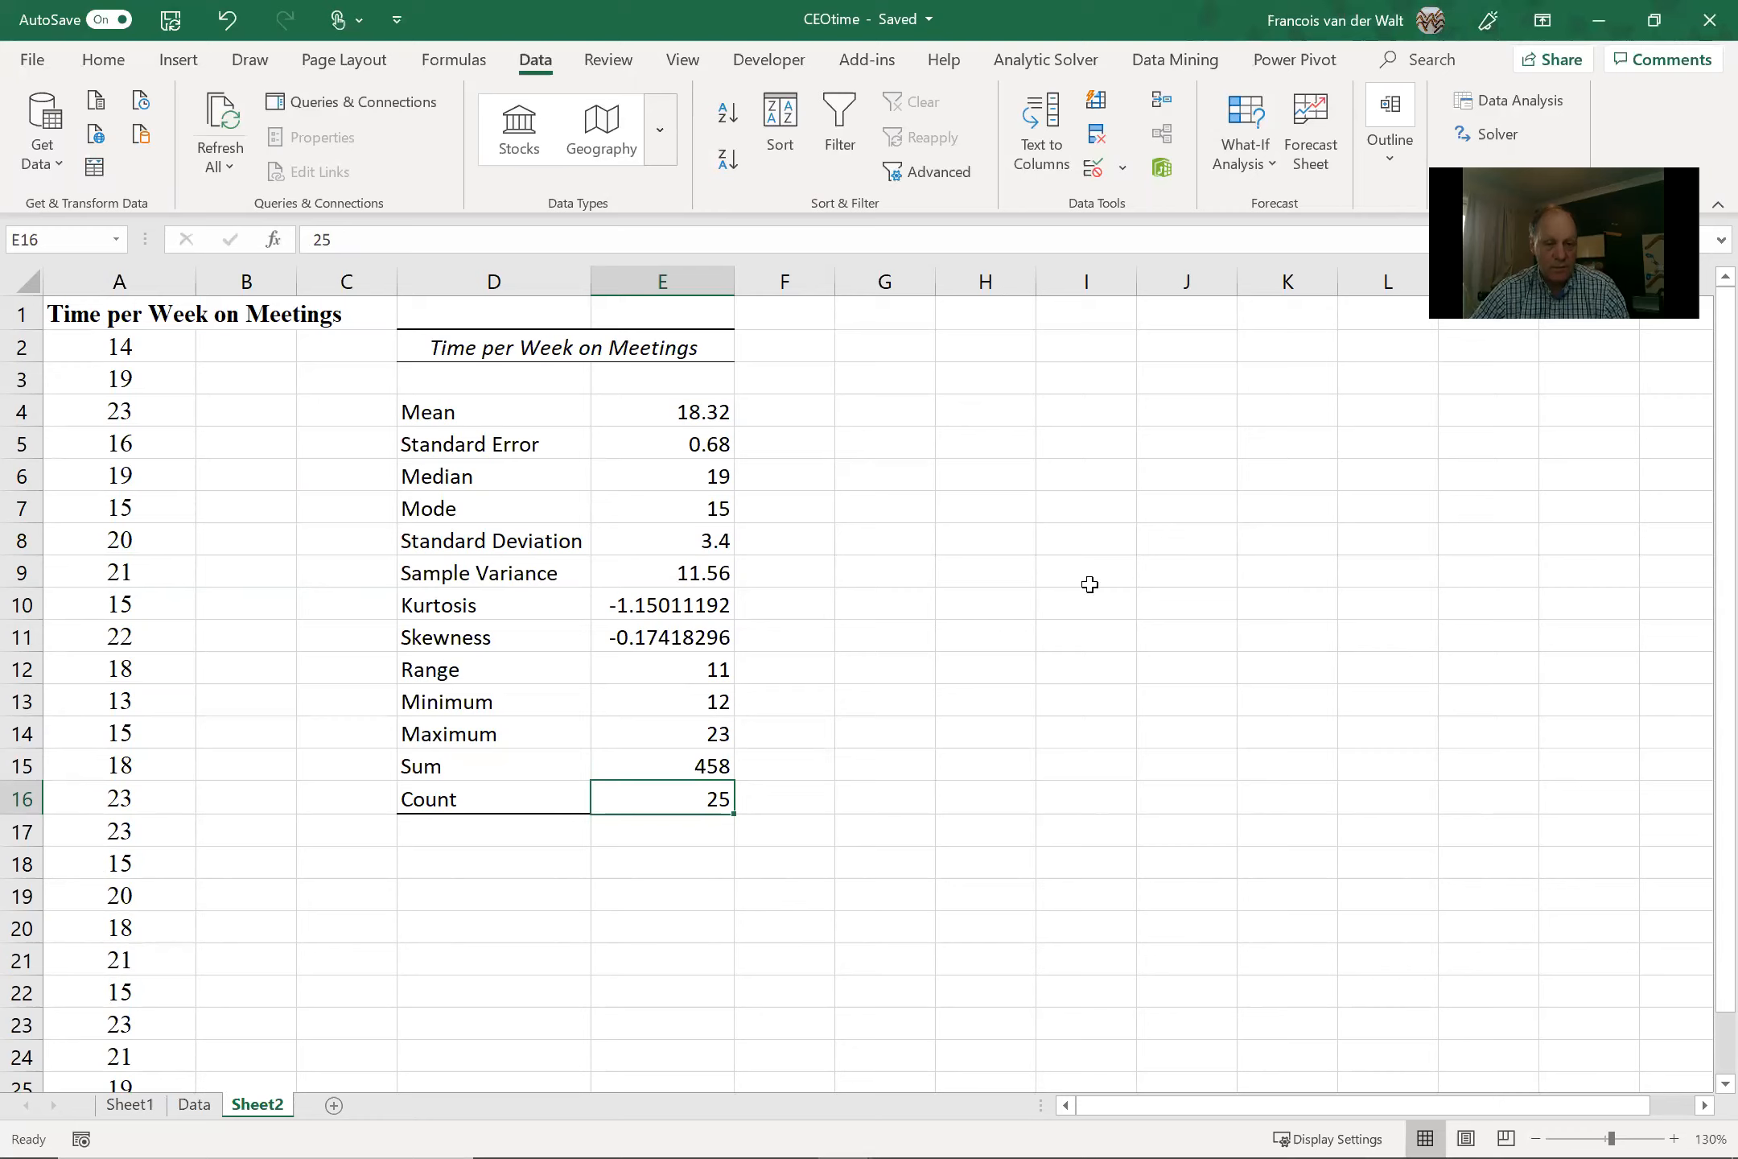
- Delete columns D and E containing the descriptive statistics table
{"action": "left_click_drag", "start_coordinate": [519, 268], "coordinate": [715, 285]}
{"action": "right_click", "coordinate": [714, 284]}
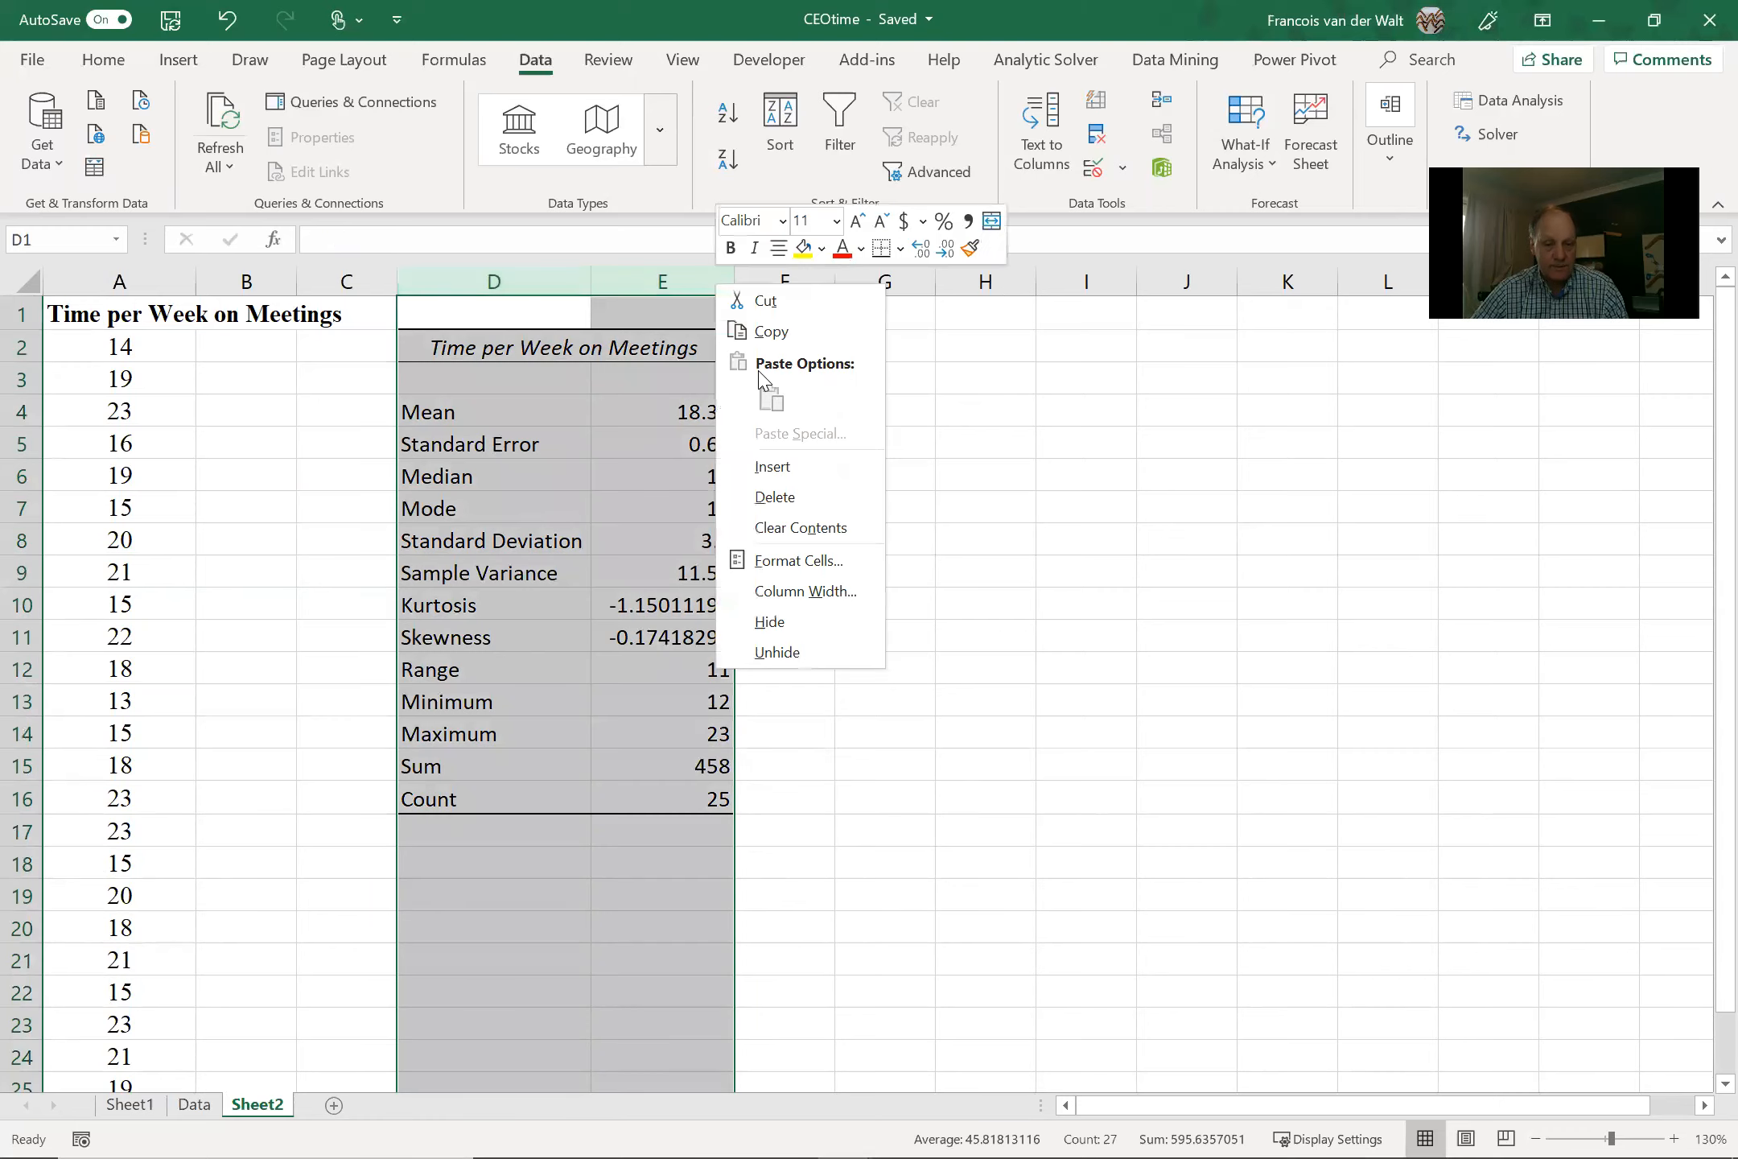
{"action": "left_click", "coordinate": [771, 499]}
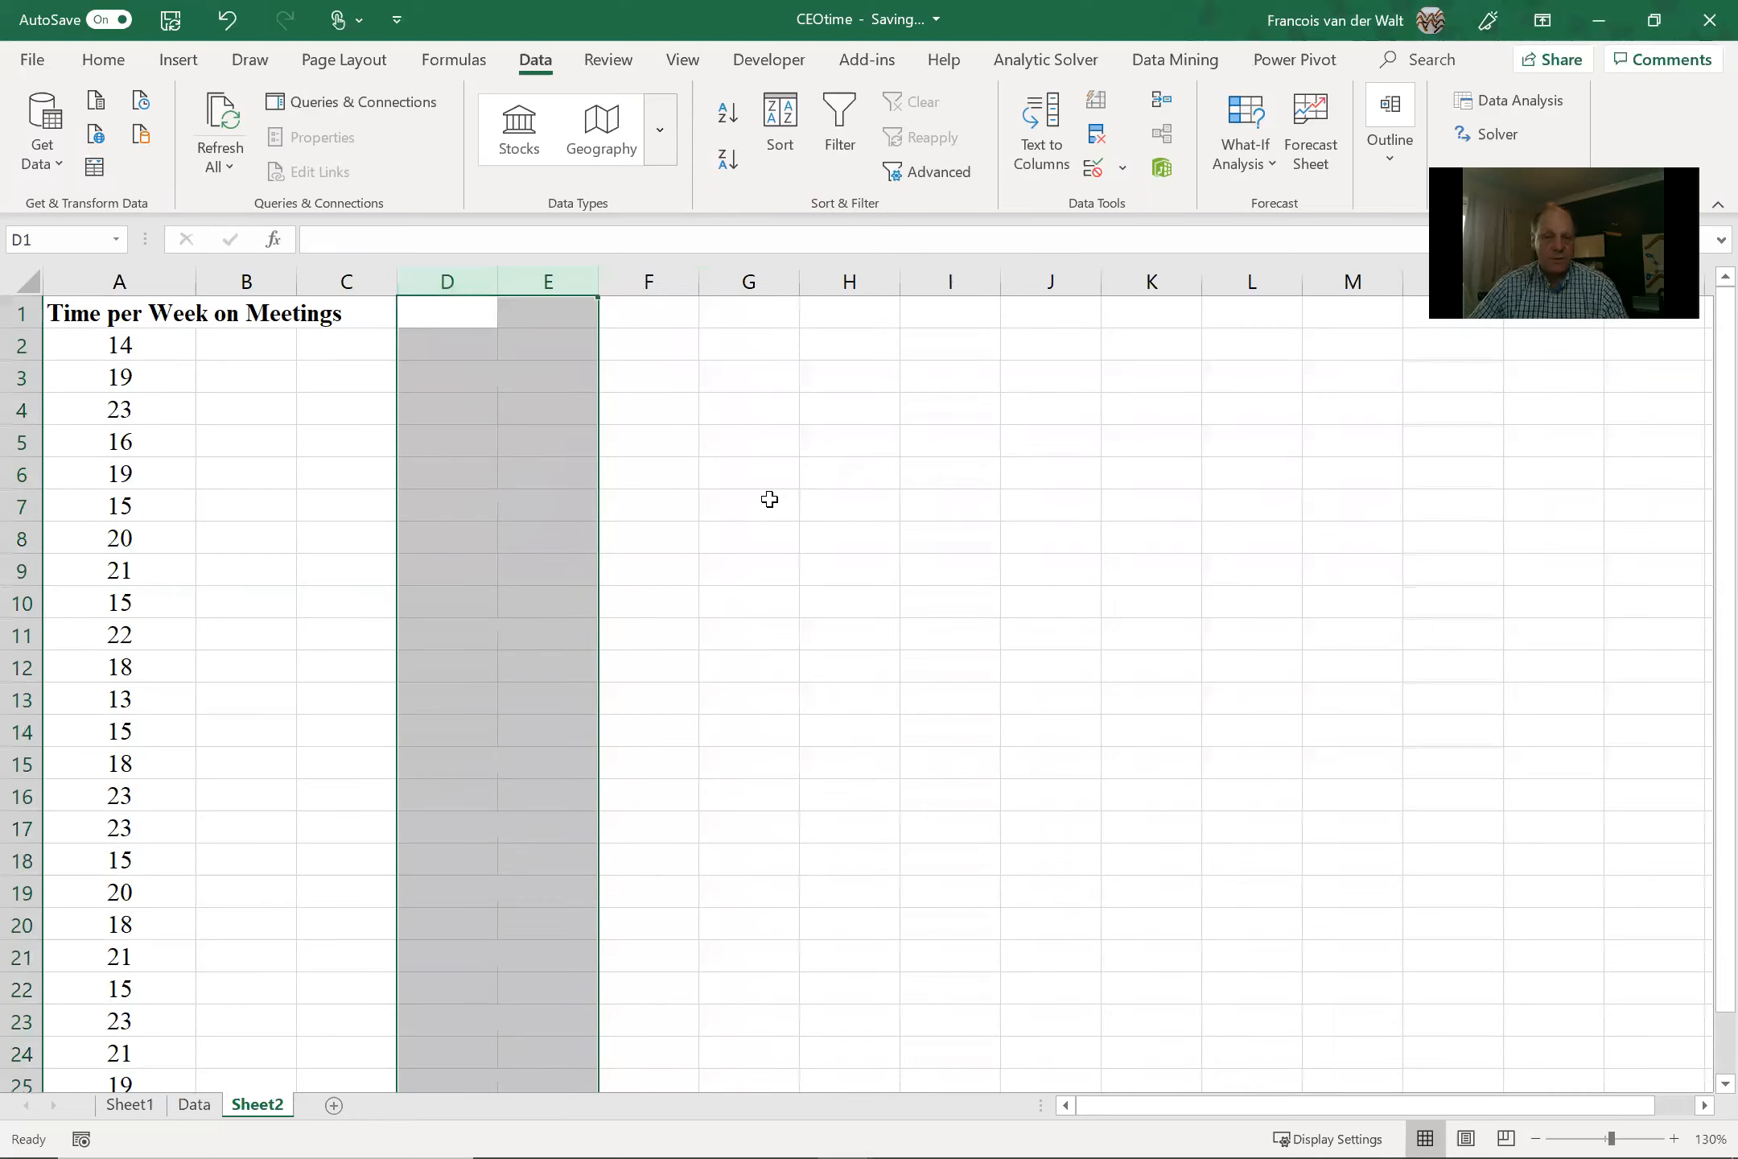
- Create a PivotTable from the meeting-time data in Sheet2!$A$1:$A$26 and place it on the existing worksheet at cell D2
{"action": "left_click", "coordinate": [161, 340]}
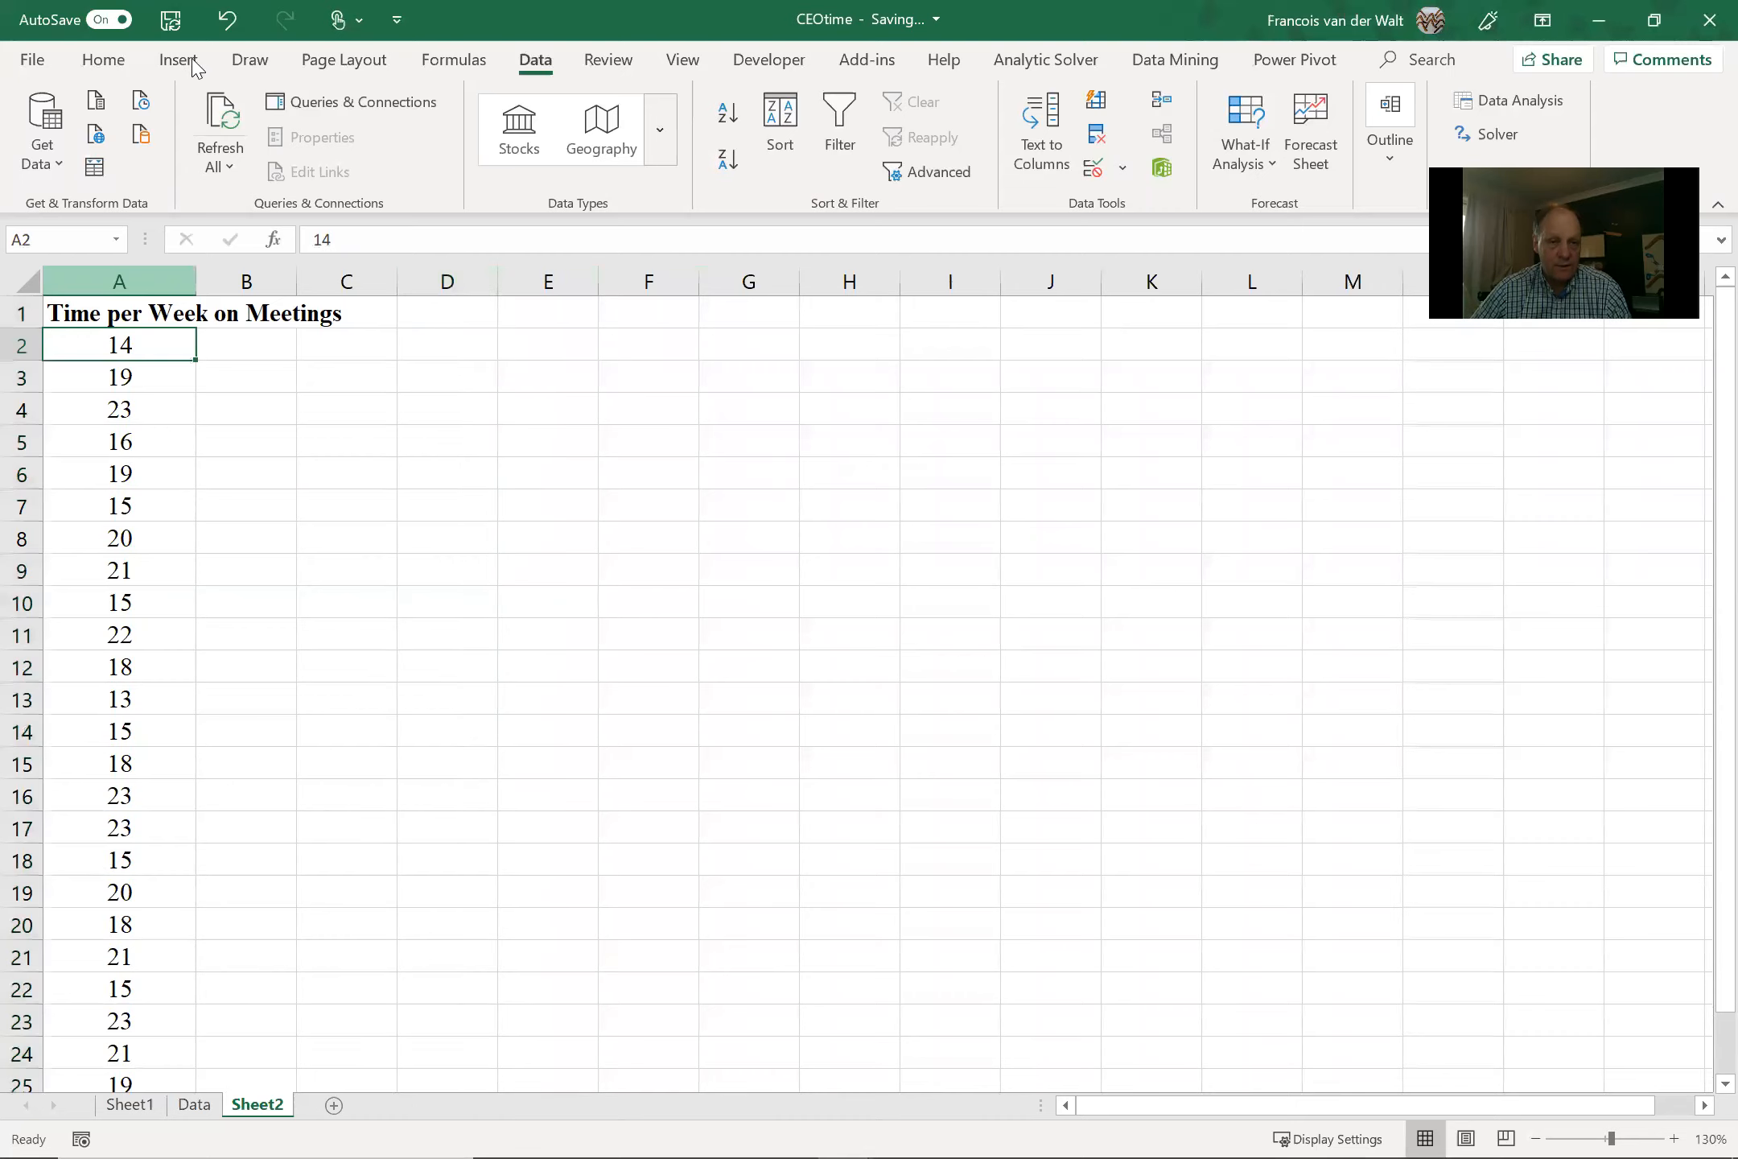
{"action": "left_click", "coordinate": [175, 71]}
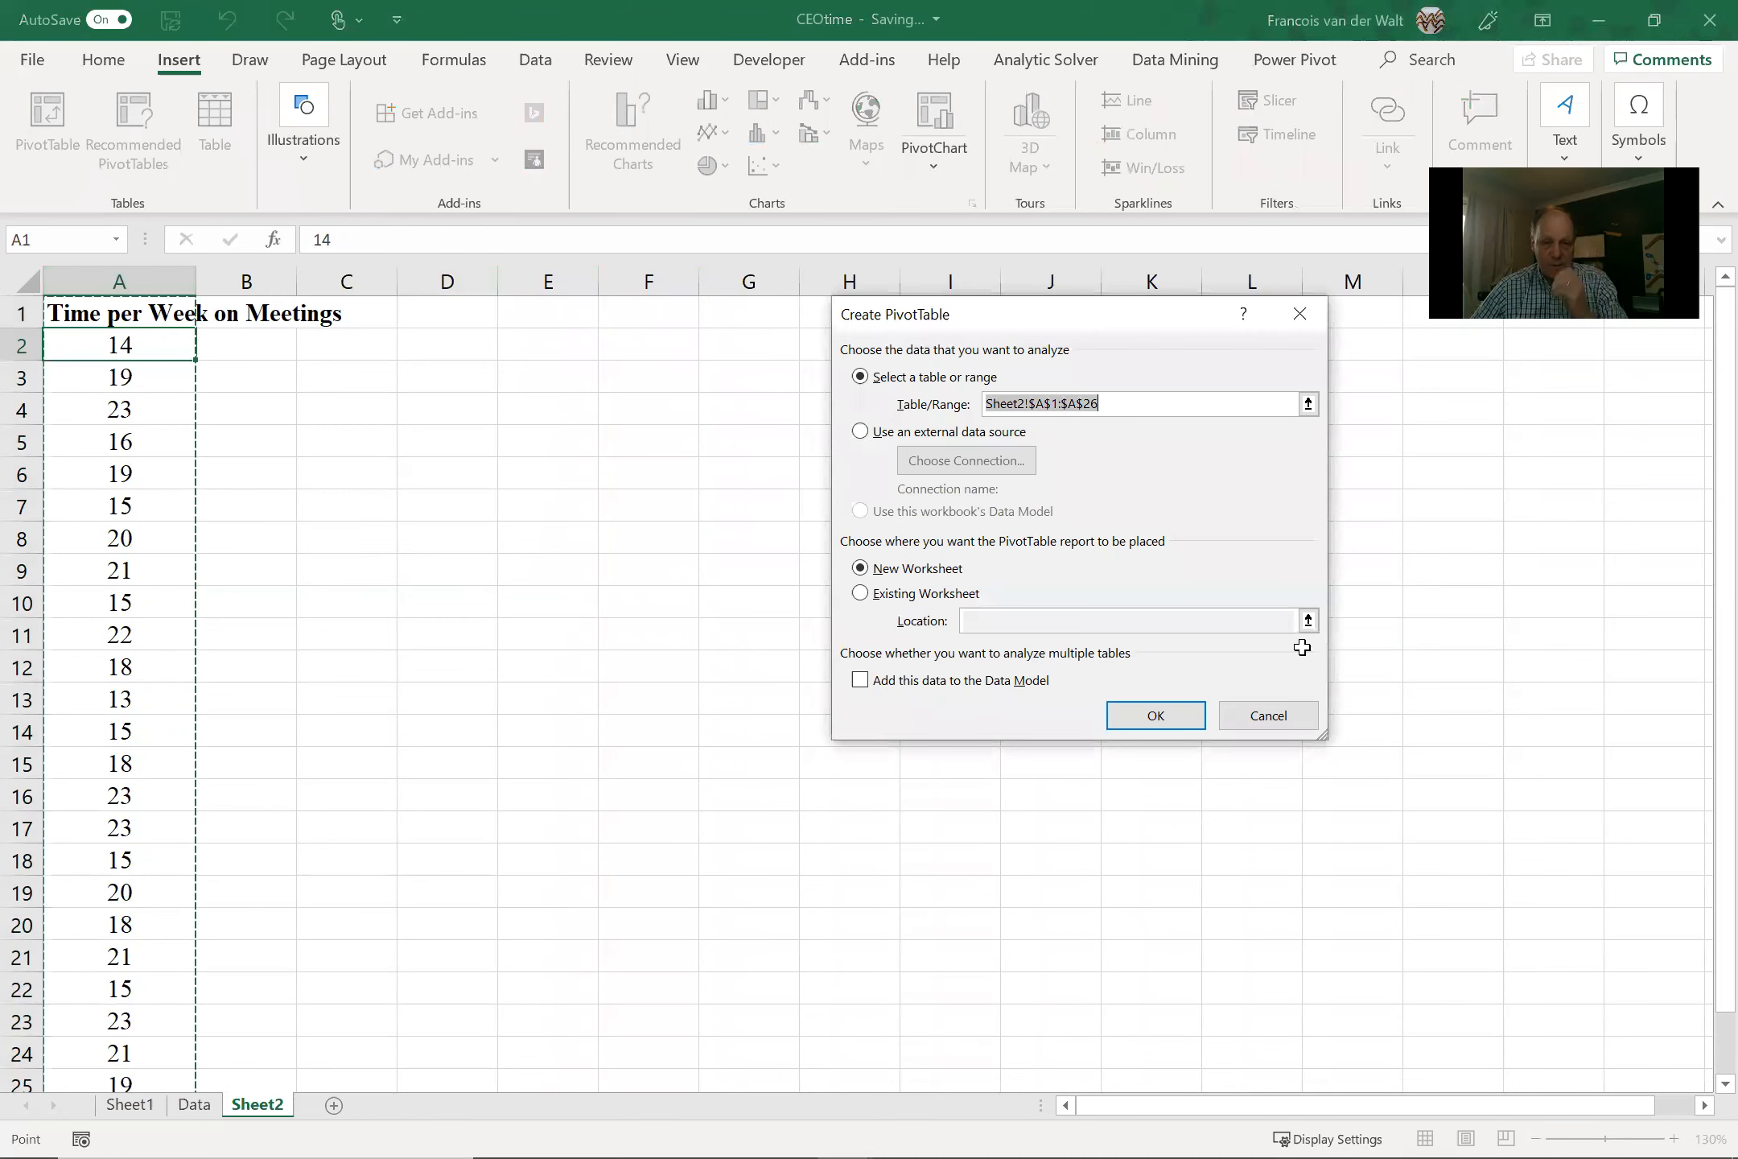
{"action": "left_click", "coordinate": [1144, 586]}
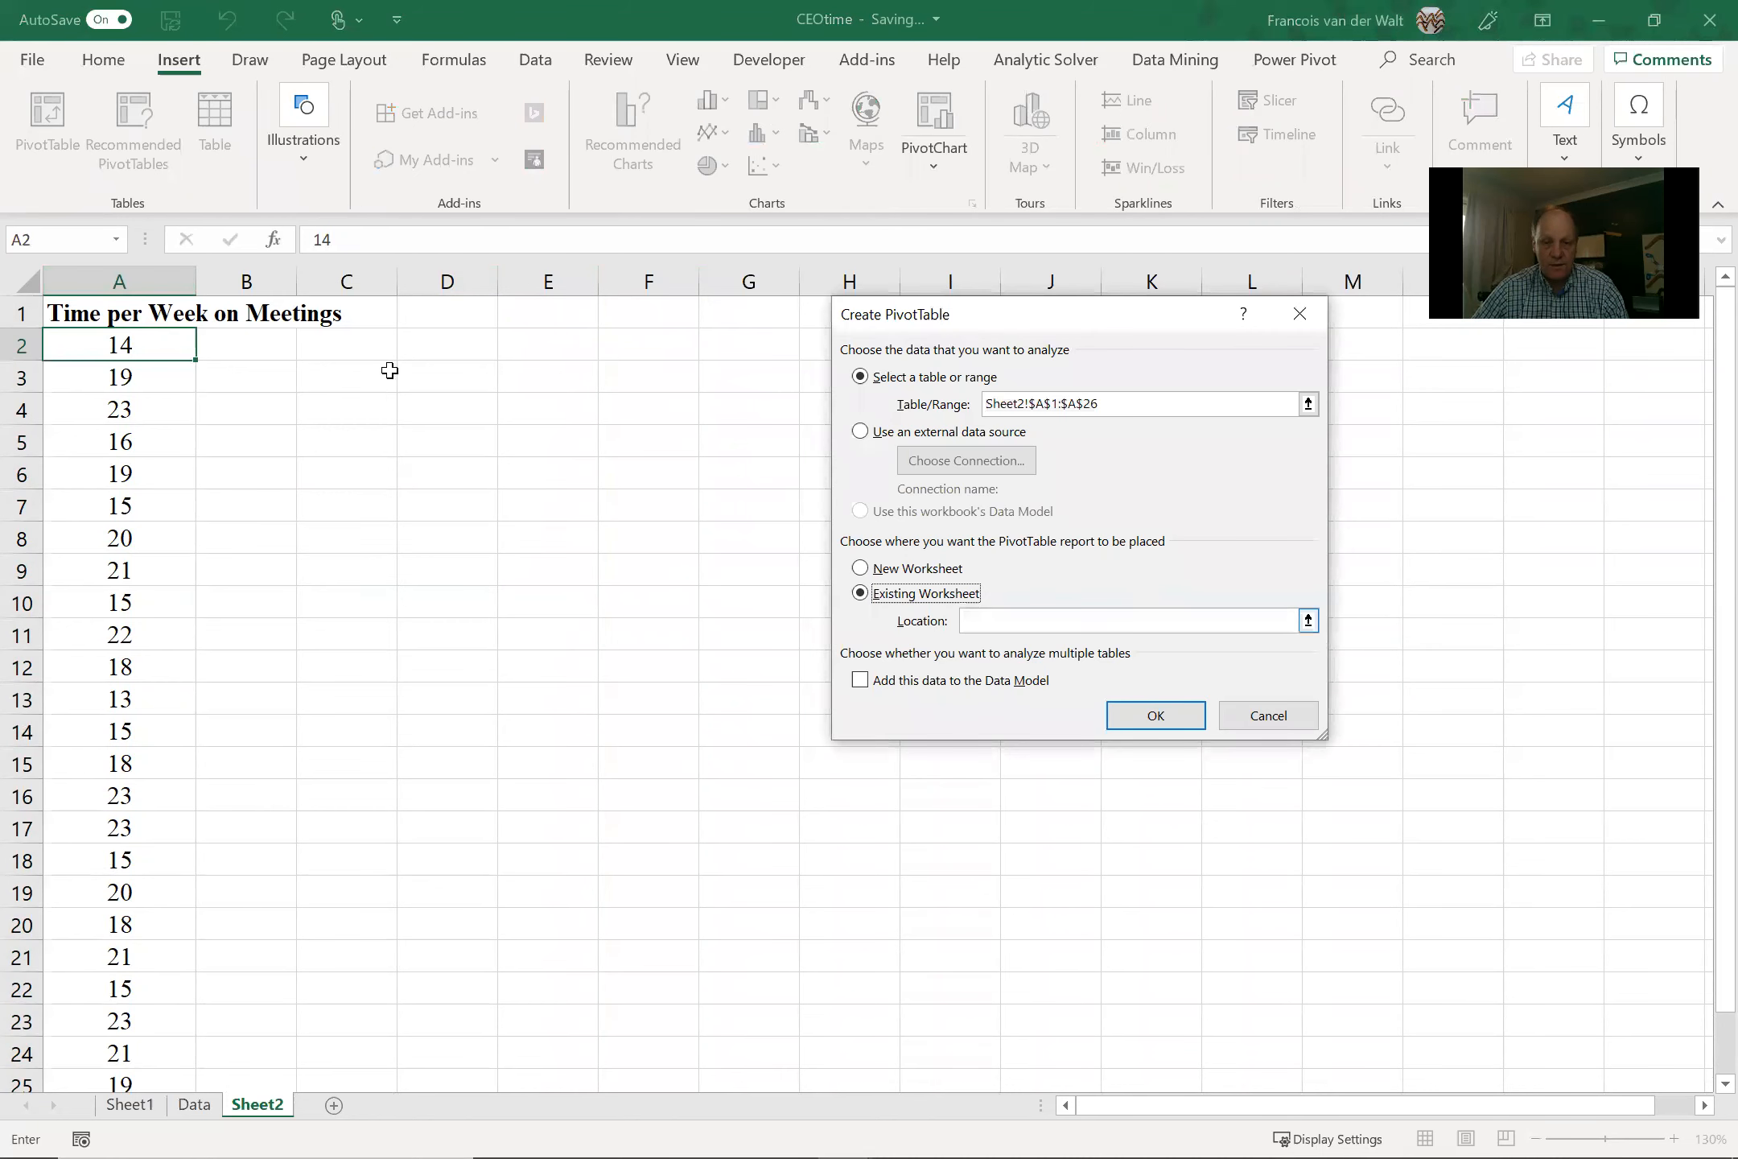
{"action": "left_click", "coordinate": [389, 370]}
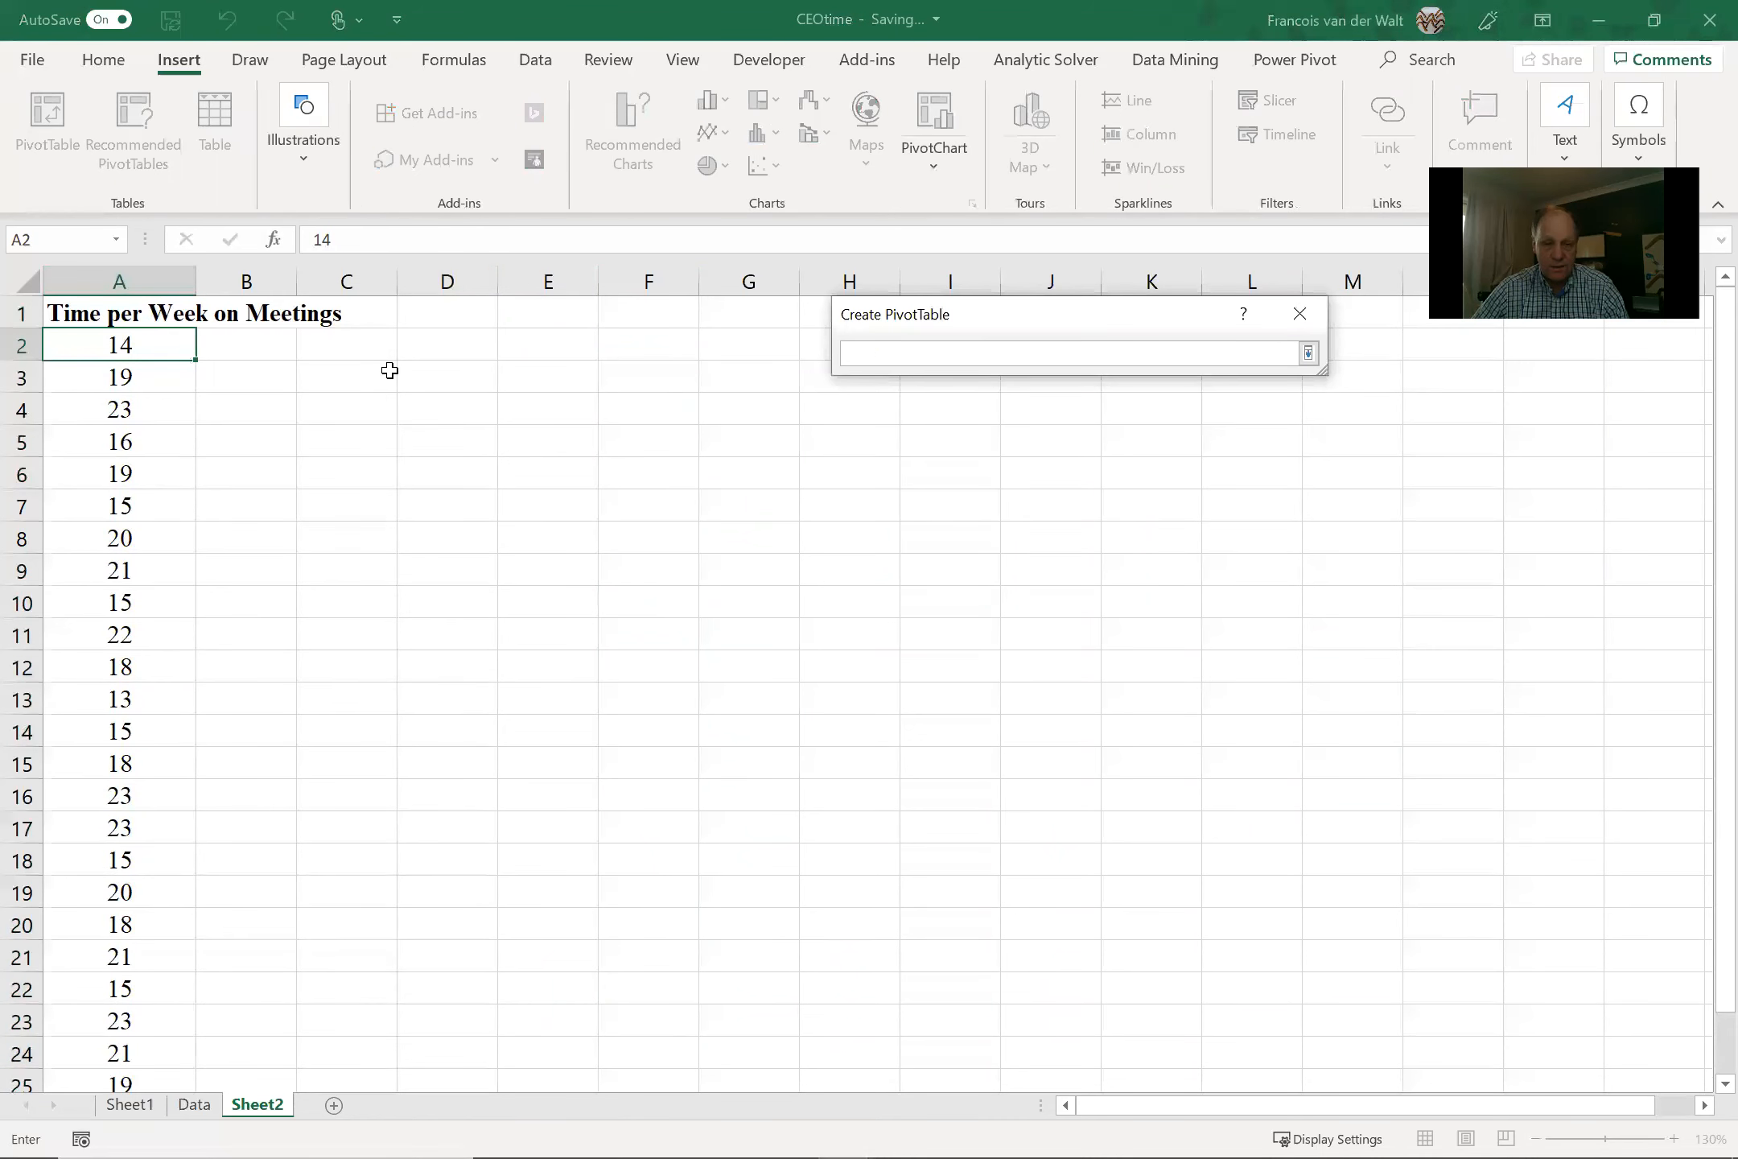
{"action": "left_click", "coordinate": [424, 345]}
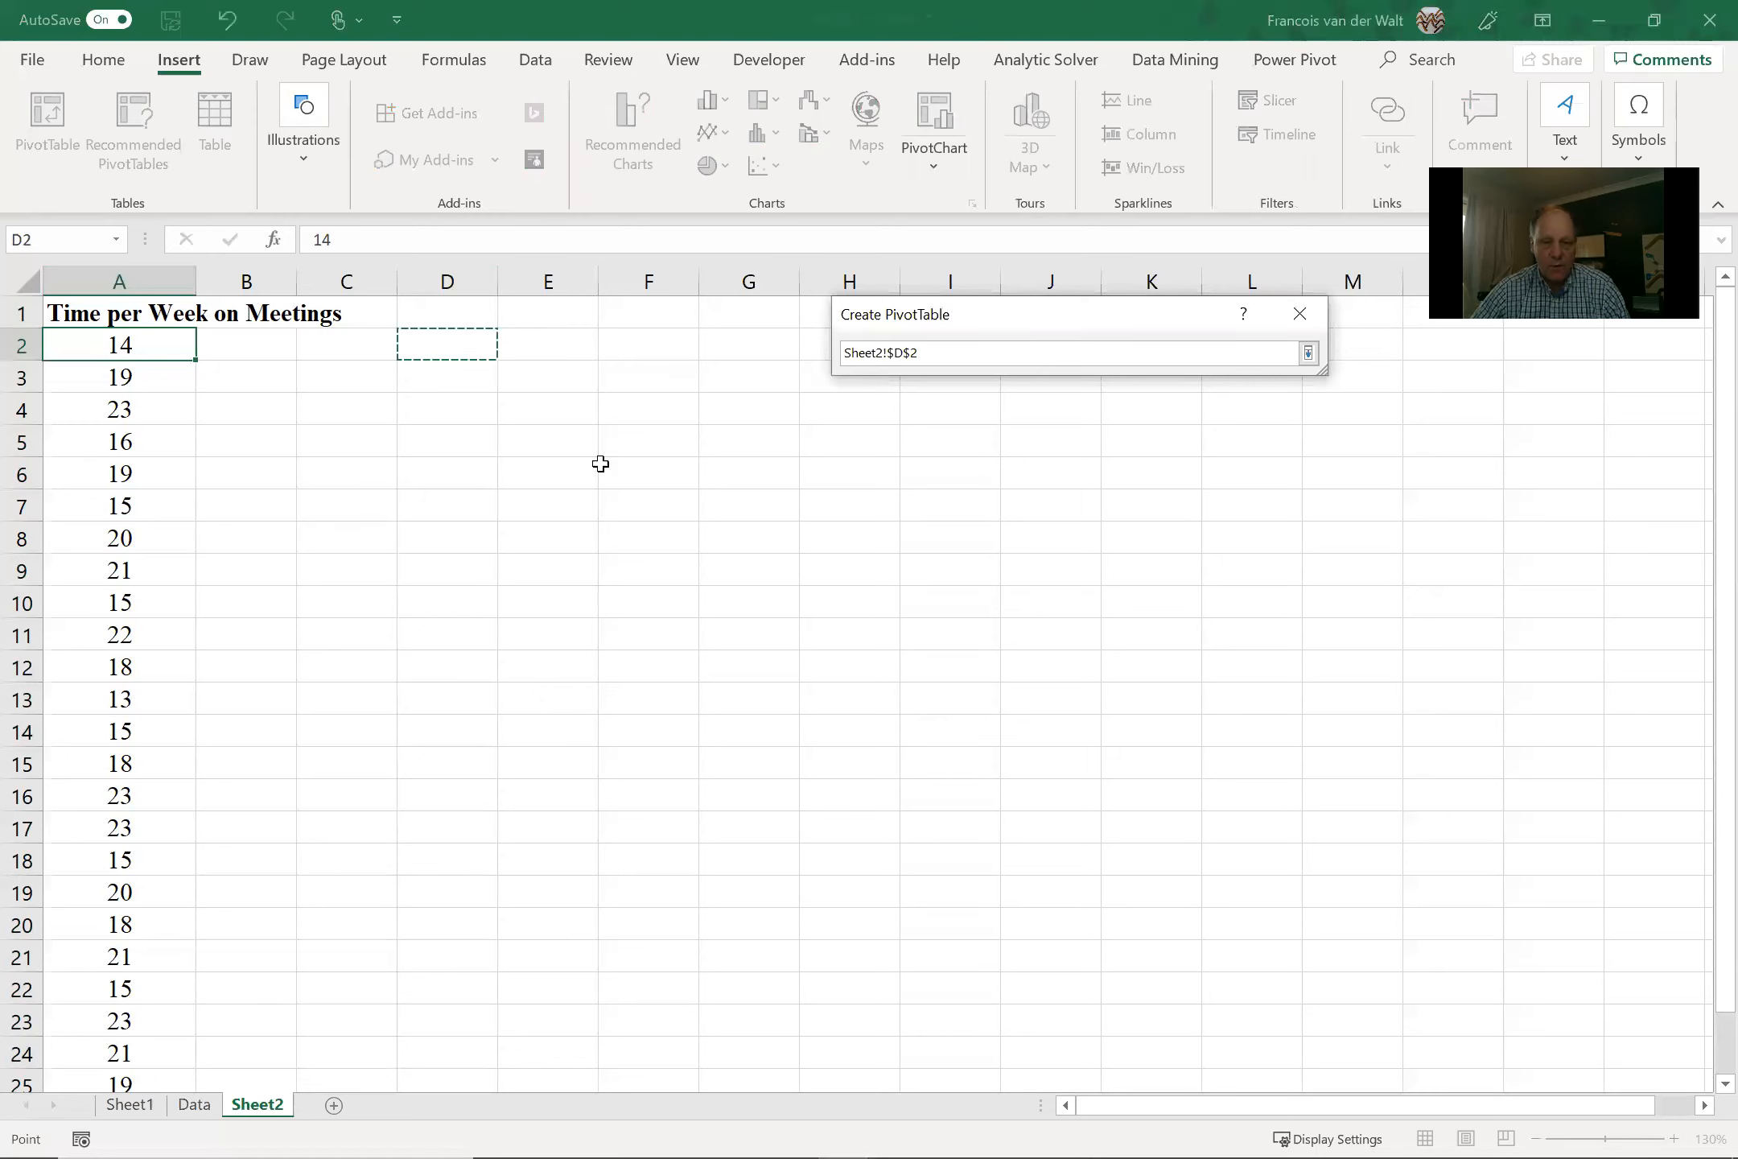
{"action": "left_click", "coordinate": [1179, 725]}
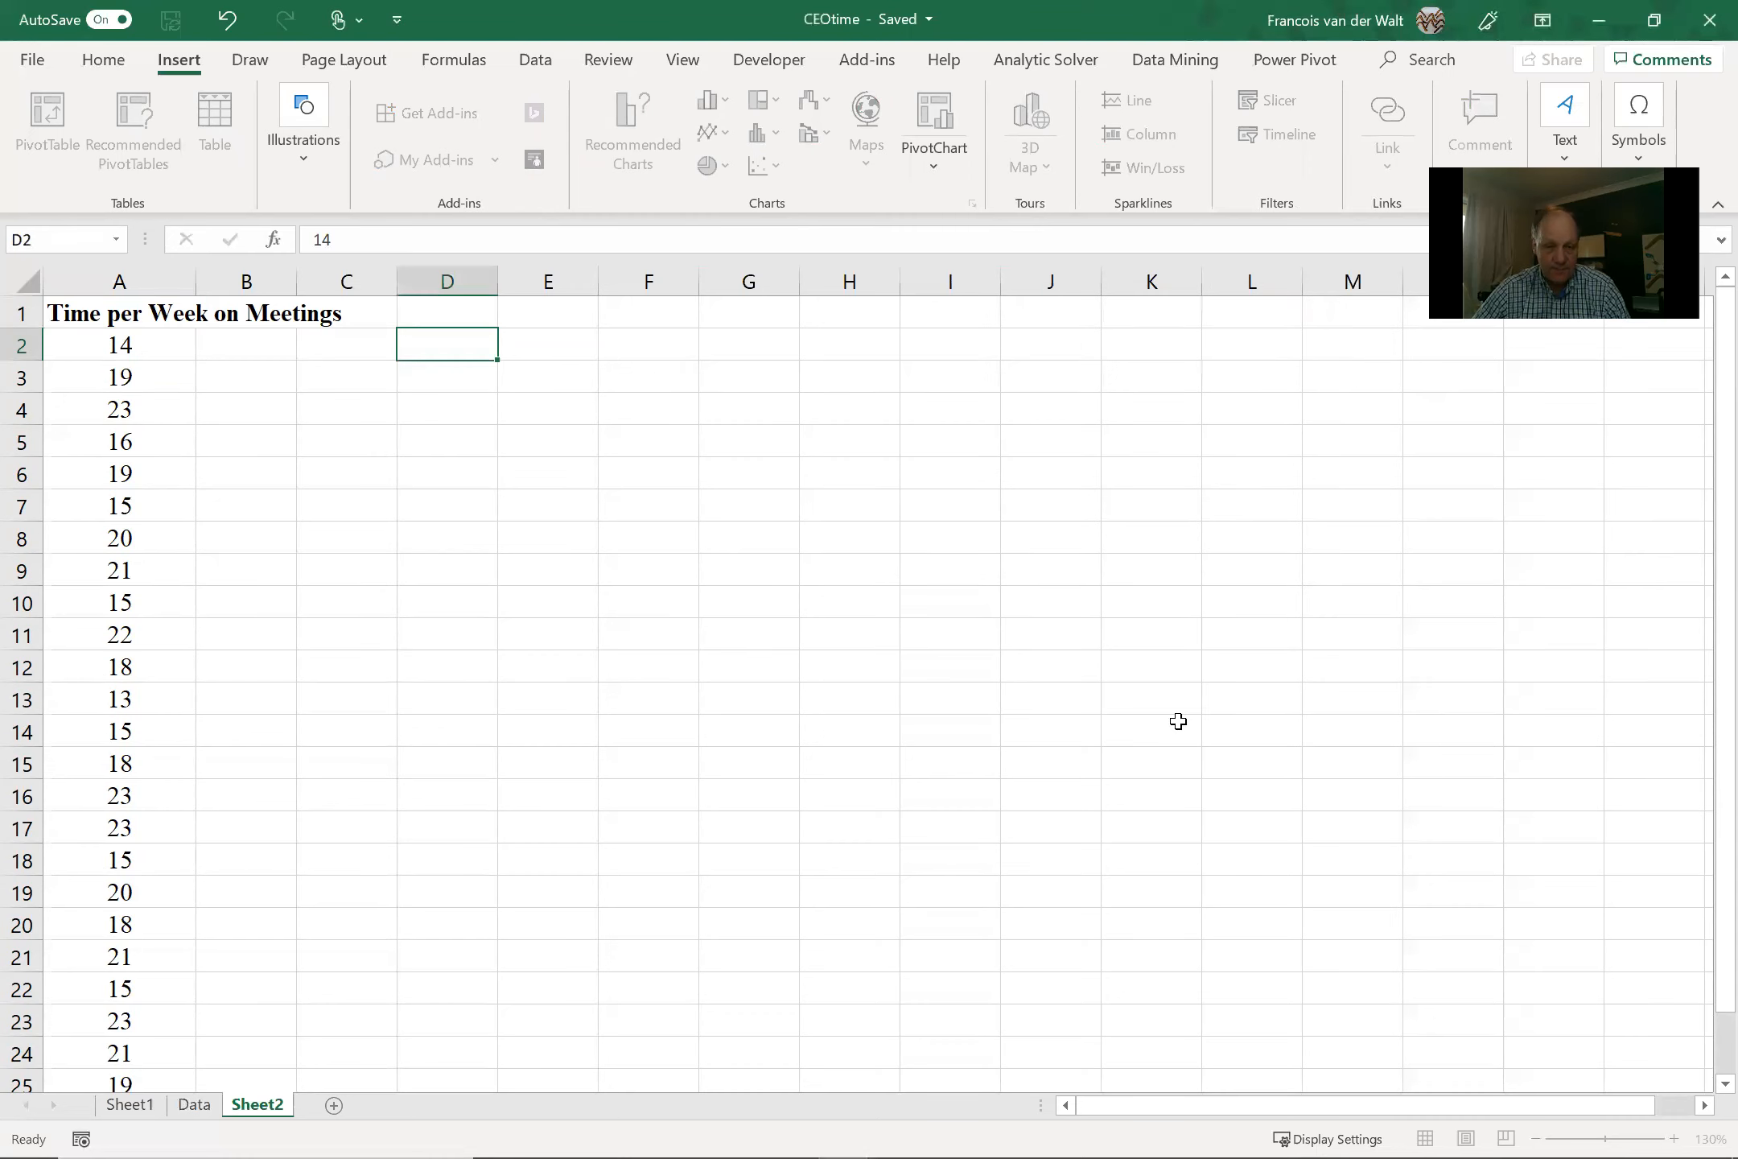
- Add Time per Week on Meetings to both the values and rows of the PivotTable, and summarize the values by Count
{"action": "left_click_drag", "start_coordinate": [1416, 407], "coordinate": [1597, 985]}
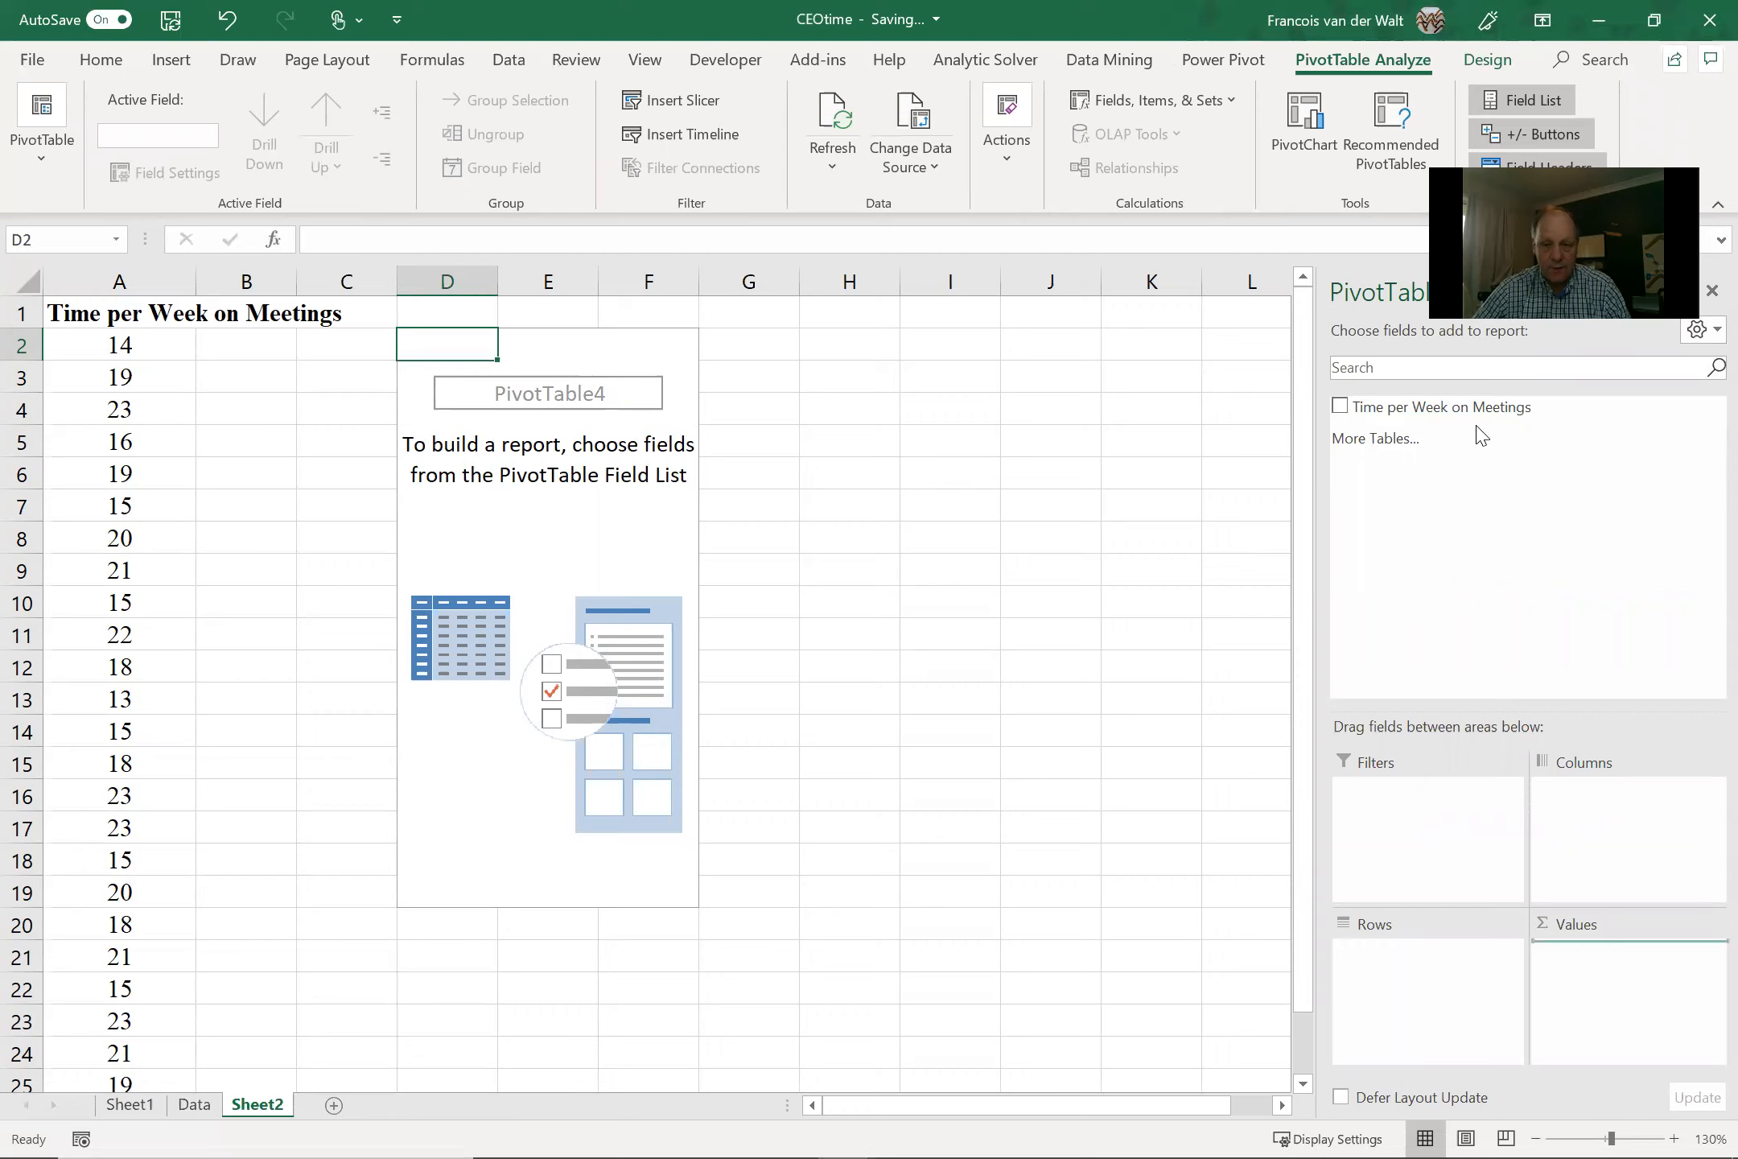
{"action": "left_click_drag", "start_coordinate": [1485, 412], "coordinate": [1338, 985]}
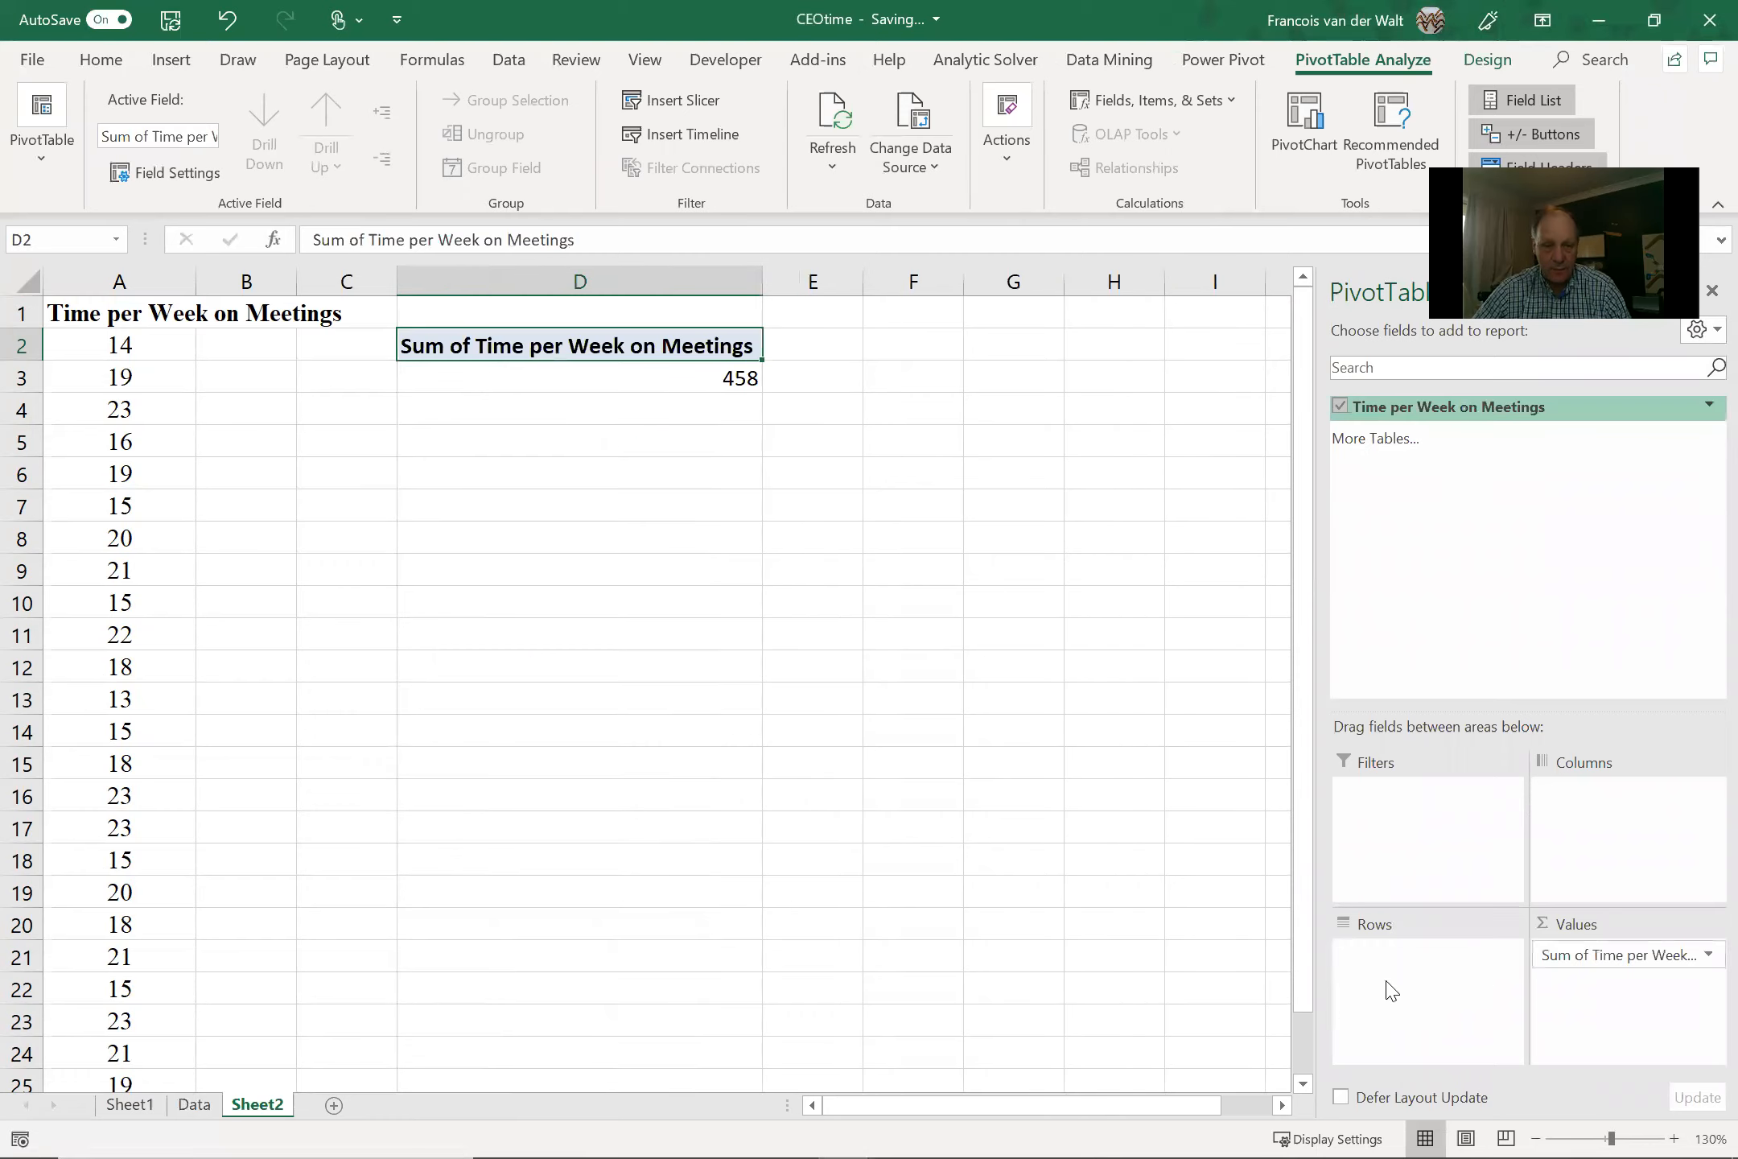
{"action": "left_click", "coordinate": [1704, 959]}
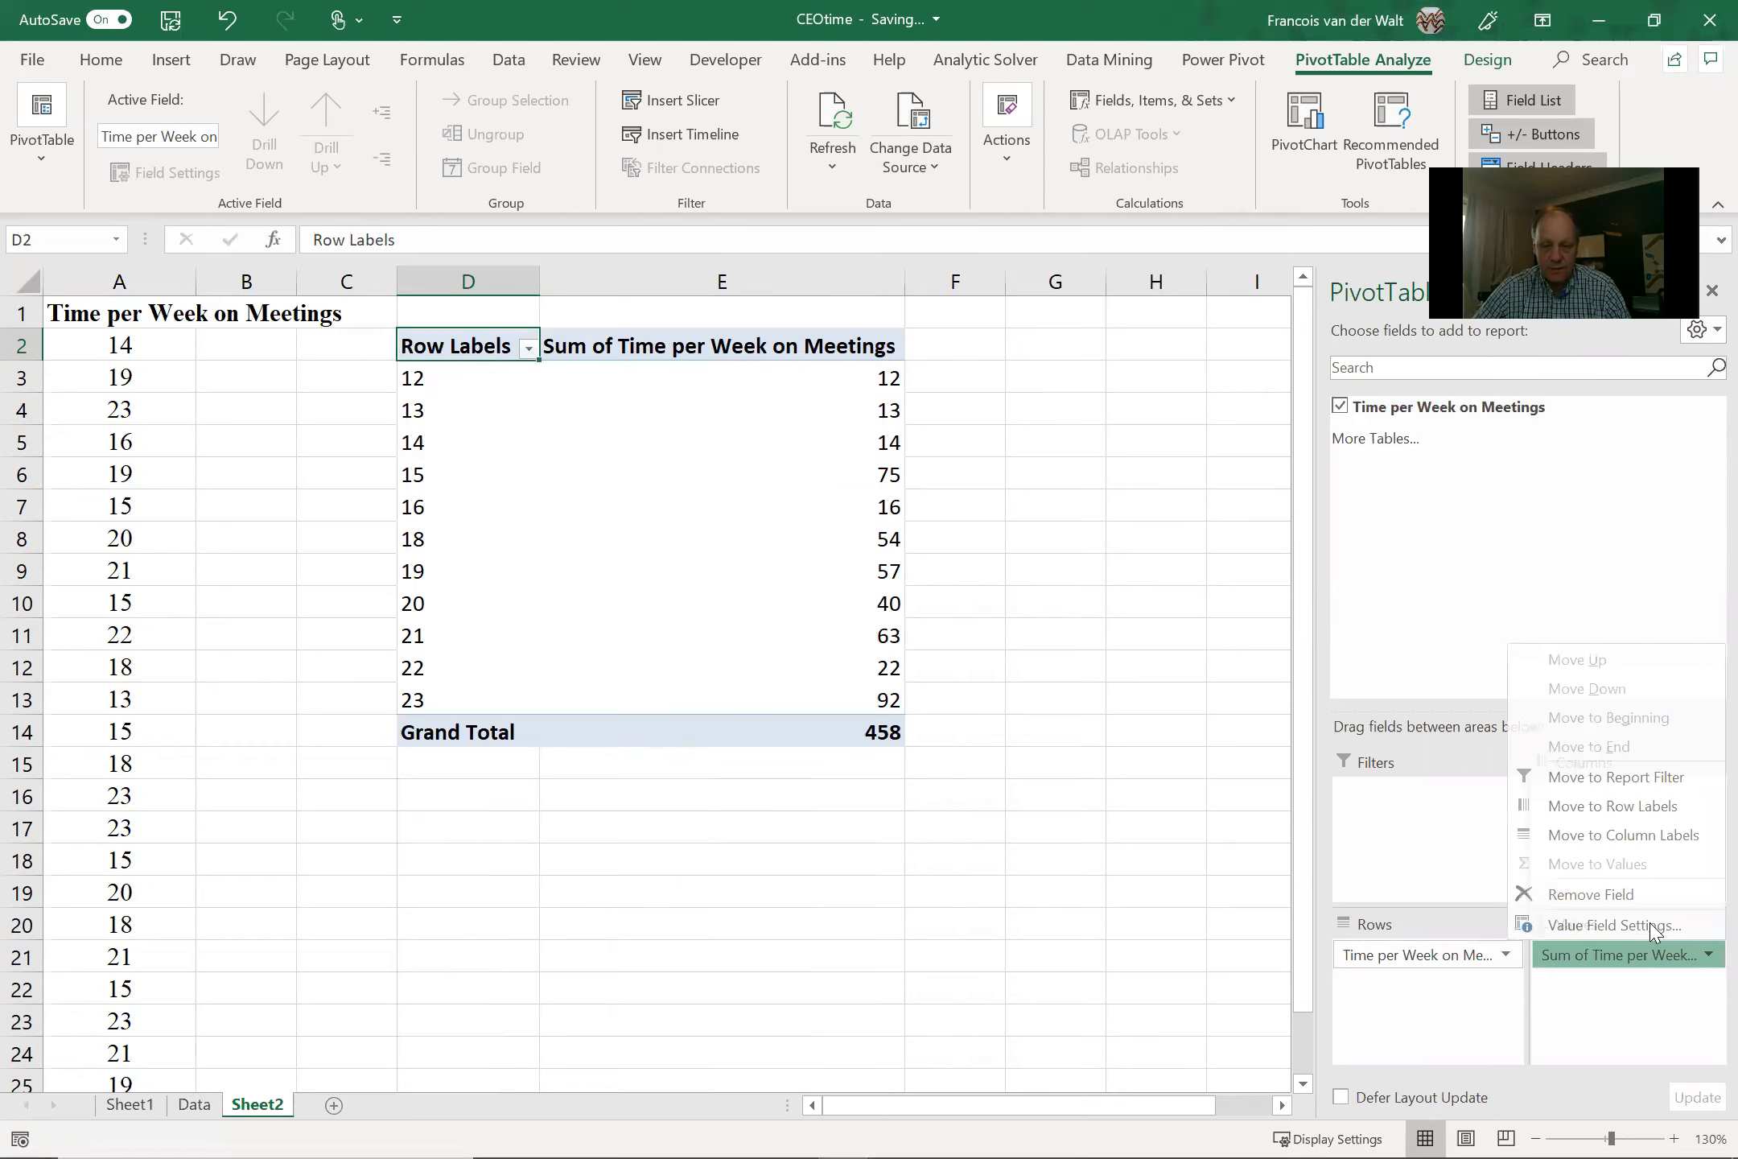
{"action": "left_click", "coordinate": [1652, 926]}
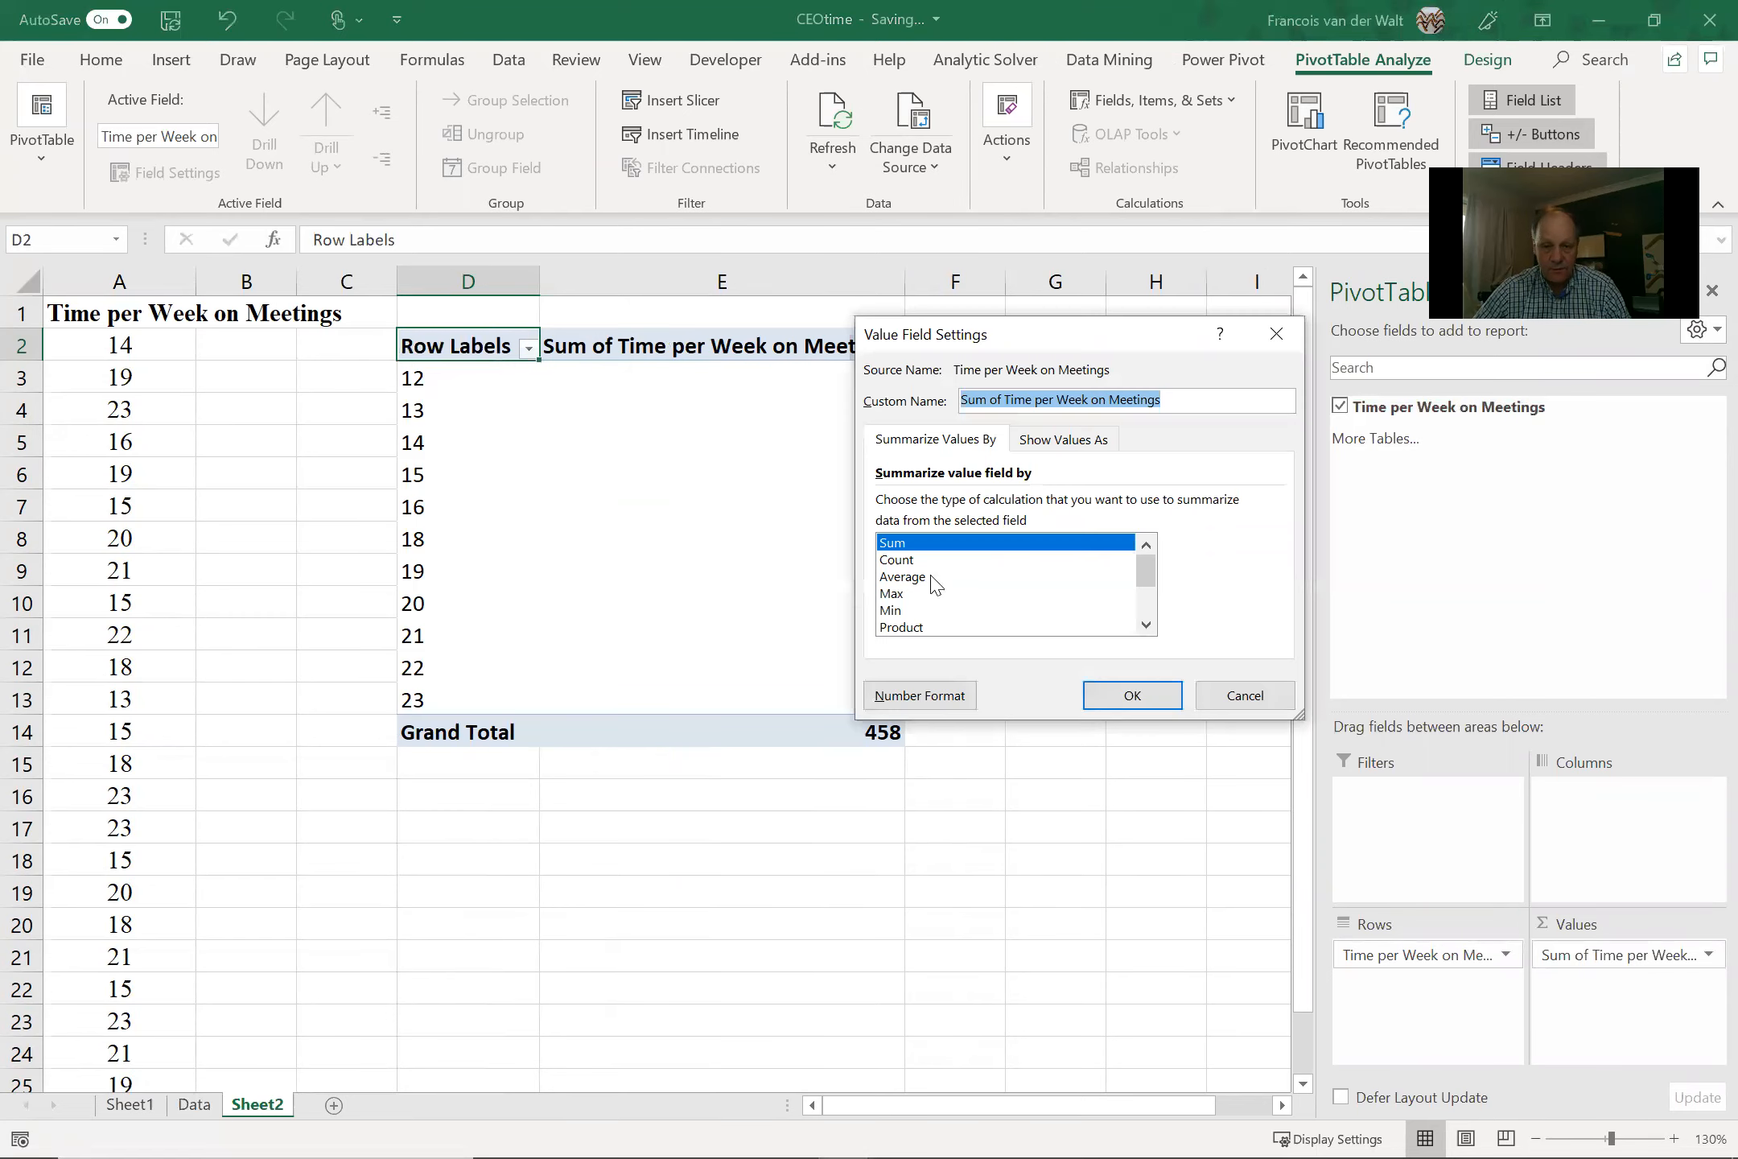
{"action": "key", "text": "Down"}
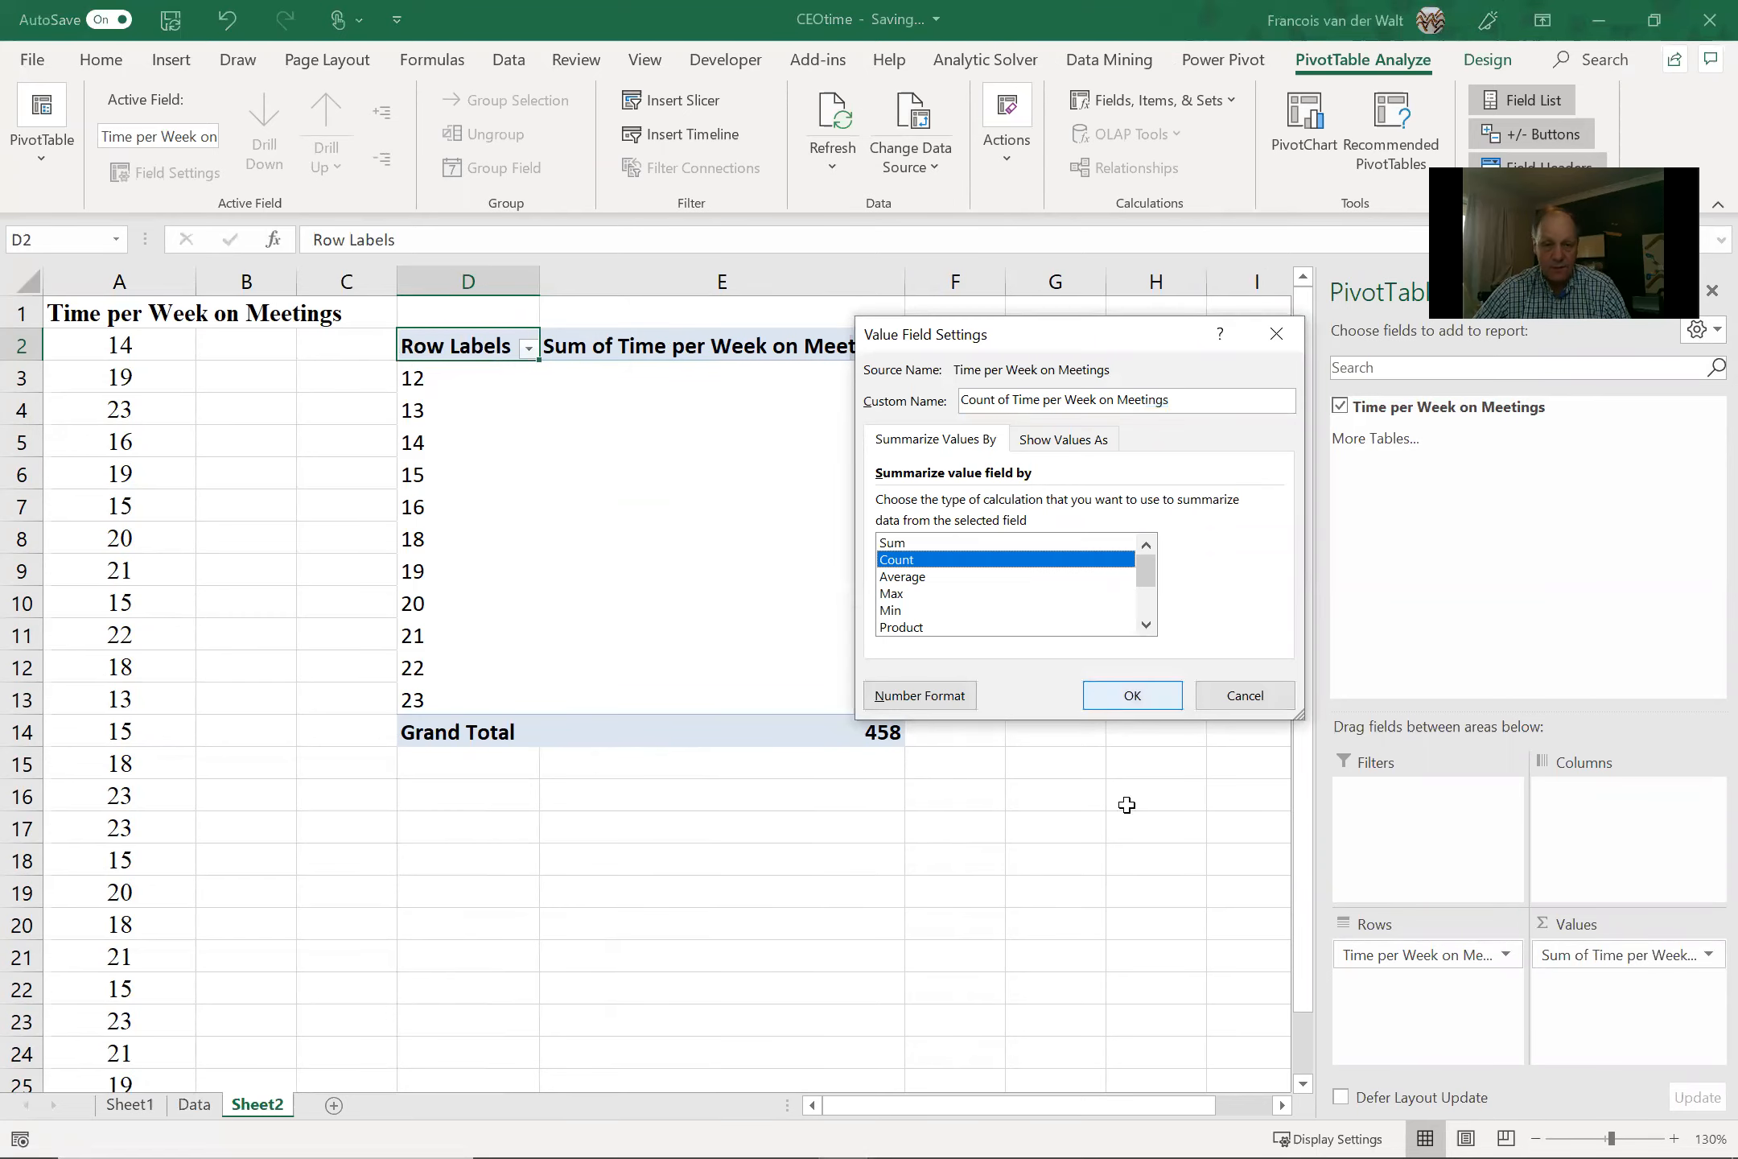
{"action": "key", "text": "Return"}
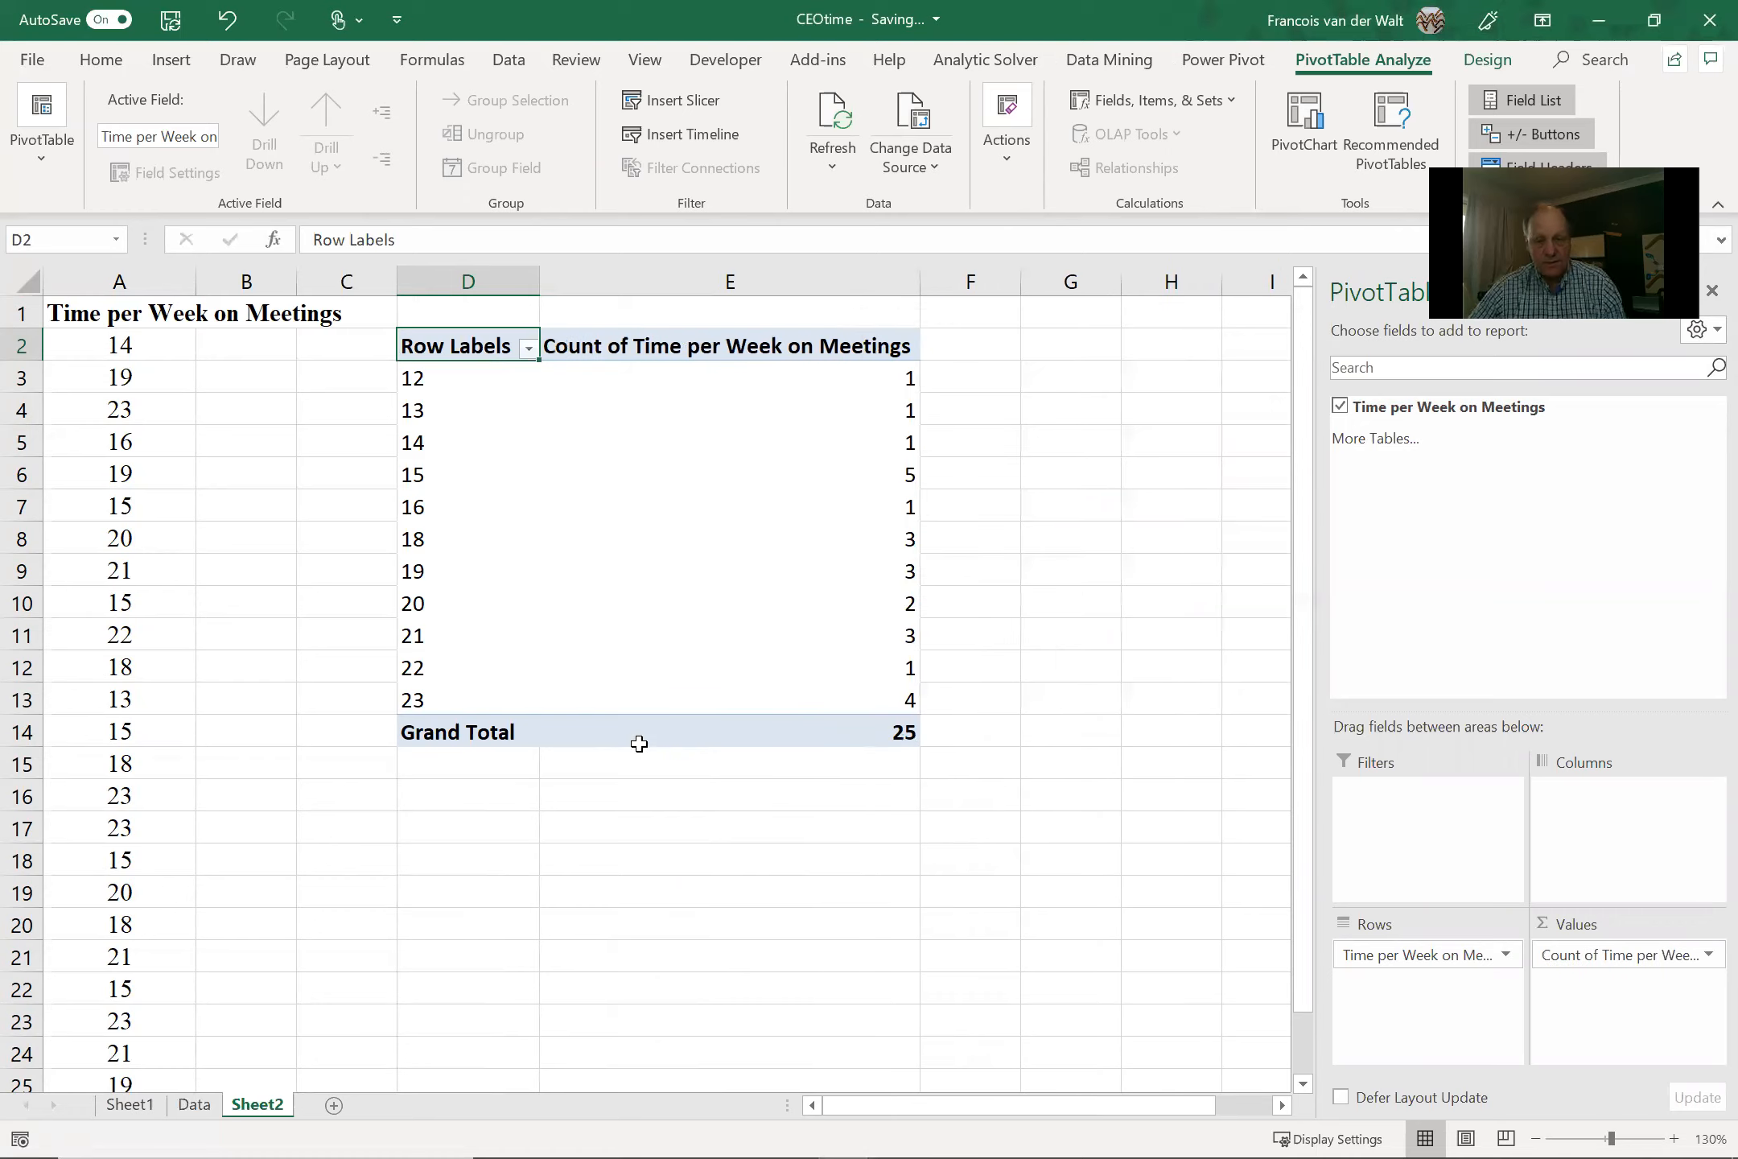
- Group the PivotTable's row labels in intervals of 2
{"action": "right_click", "coordinate": [440, 453]}
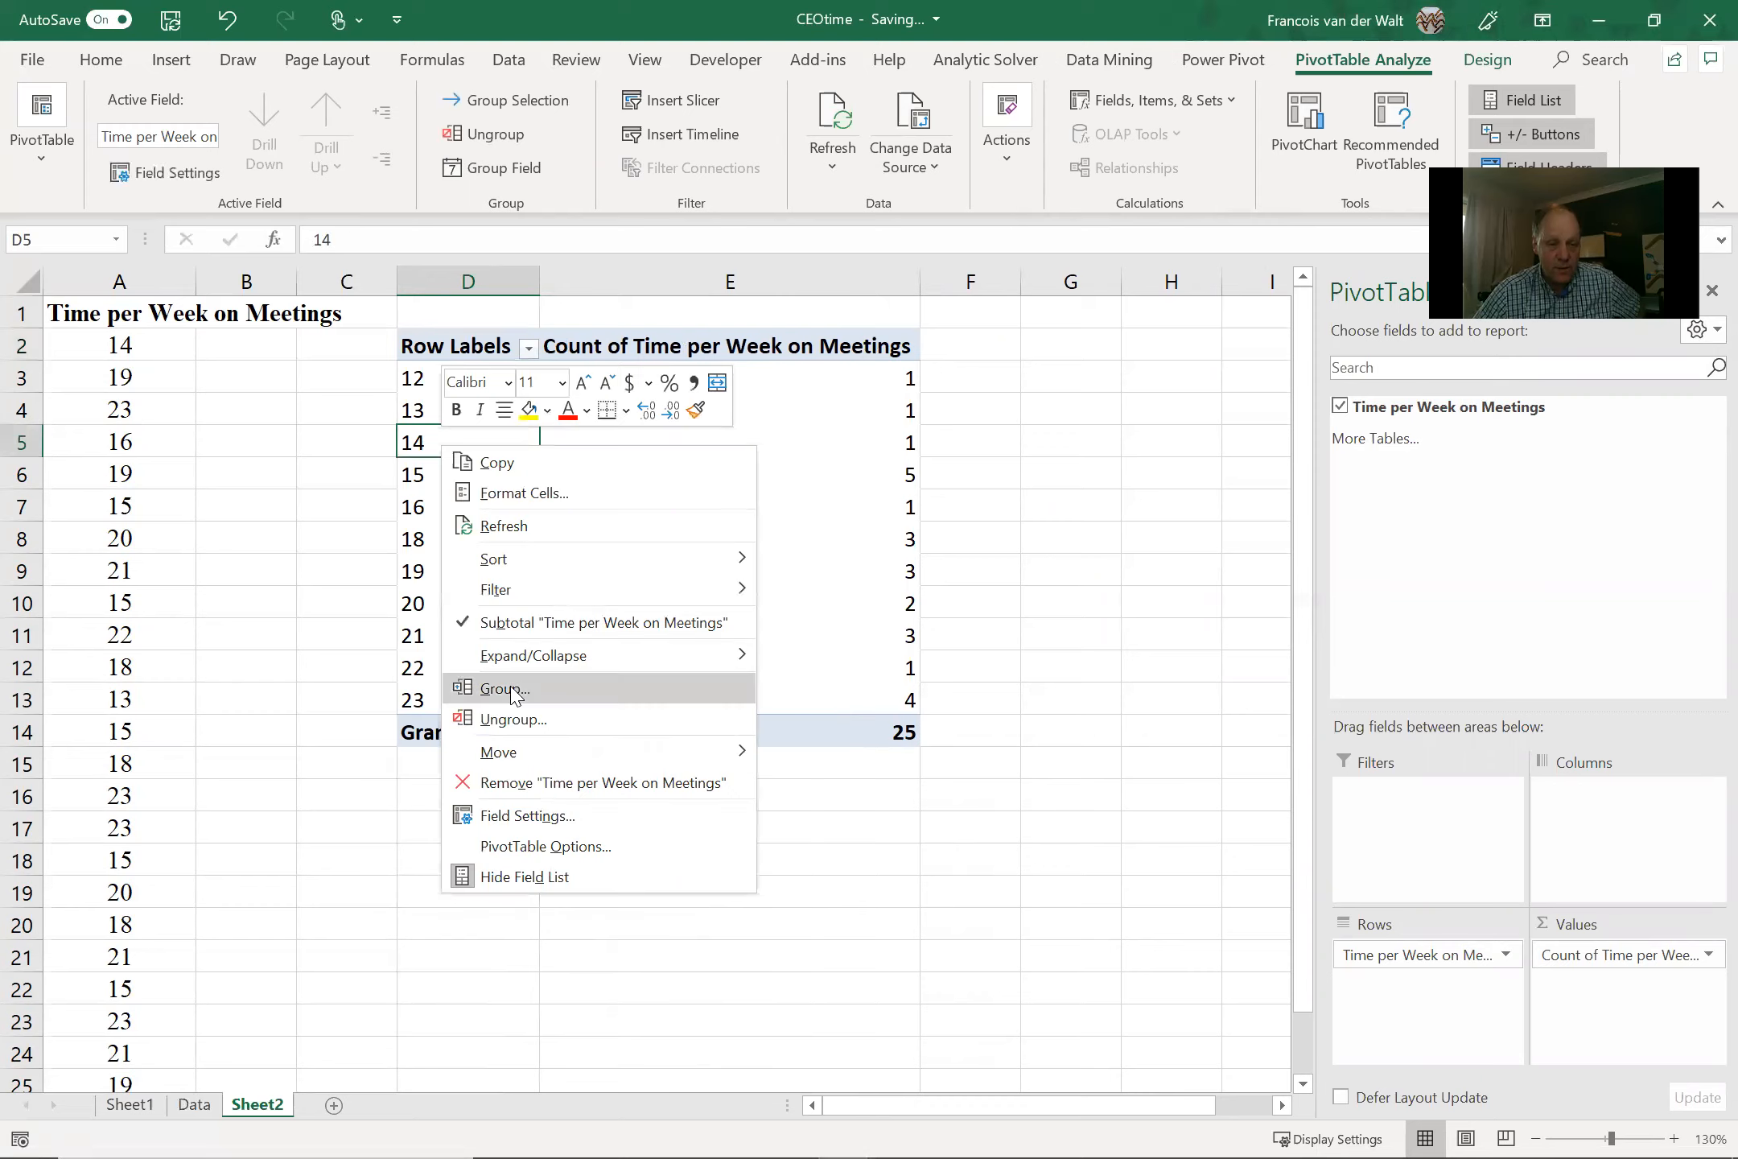
{"action": "left_click", "coordinate": [507, 688]}
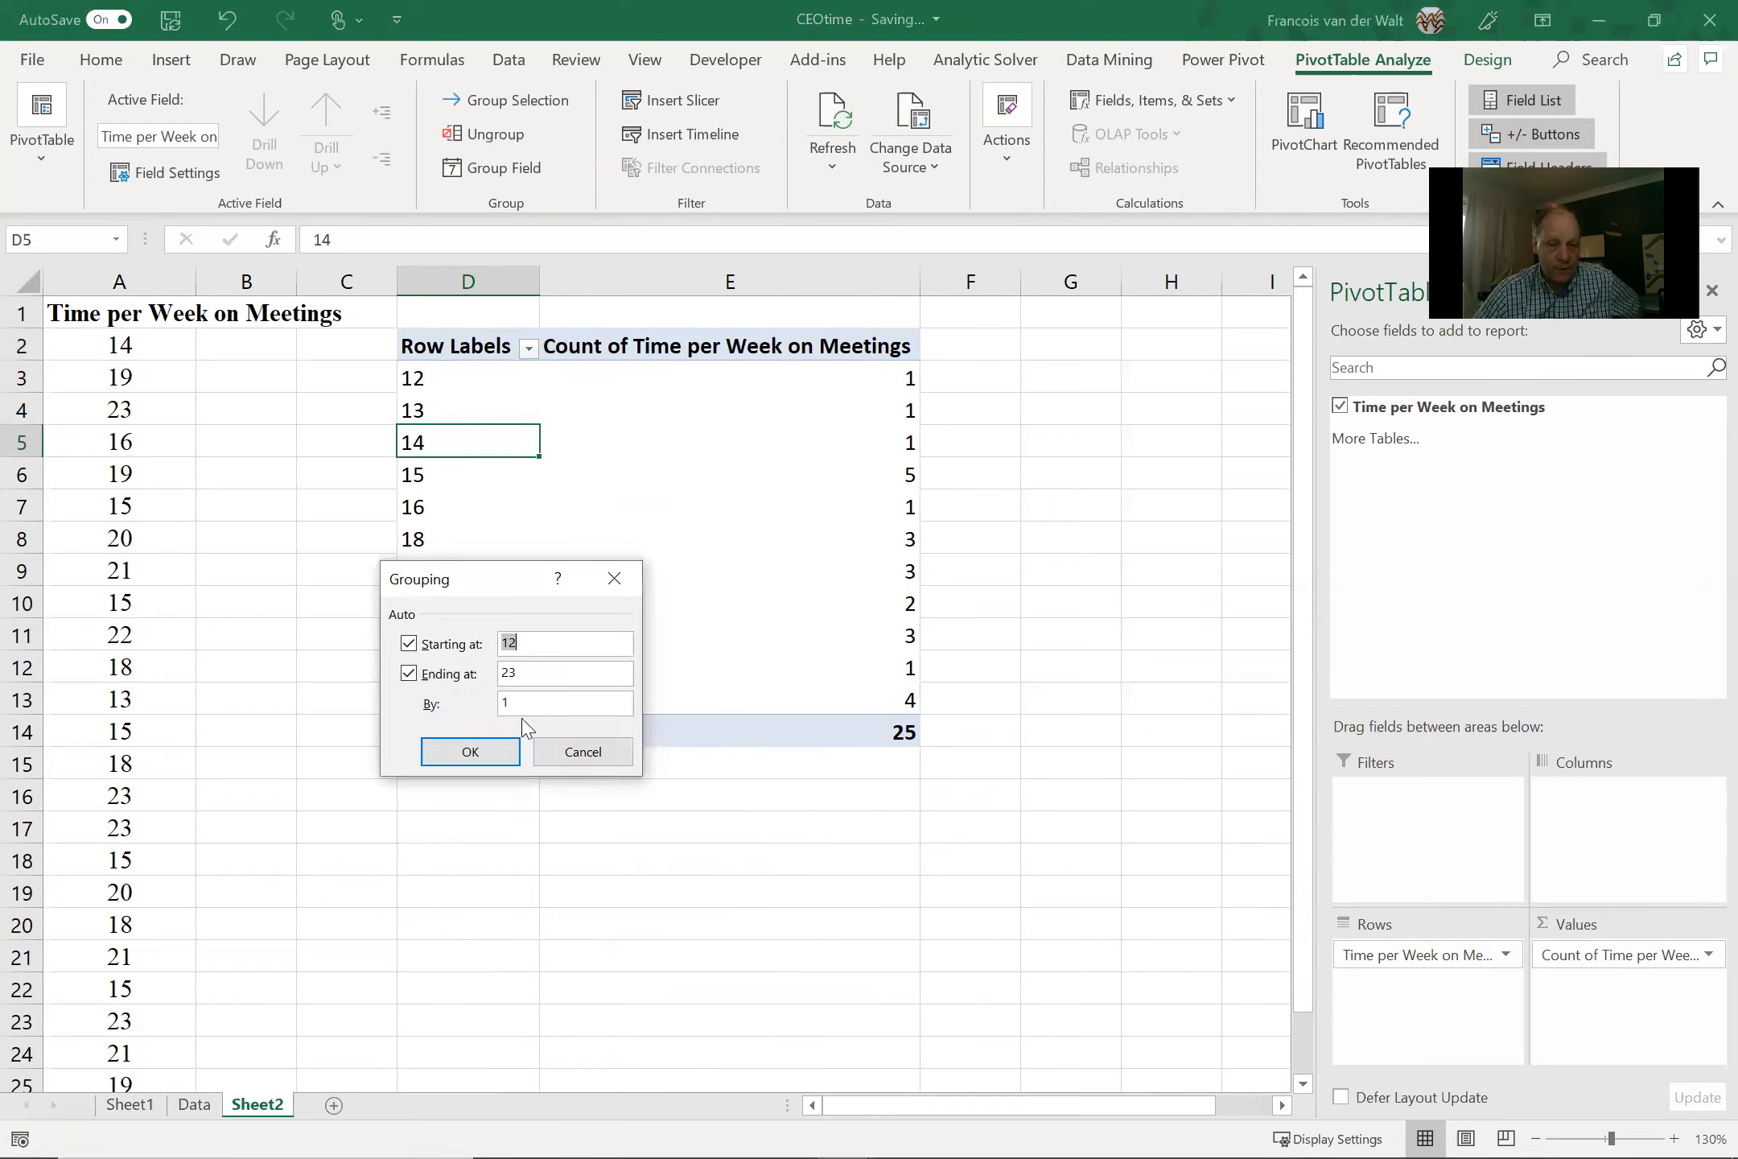
{"action": "left_click_drag", "start_coordinate": [517, 701], "coordinate": [469, 711]}
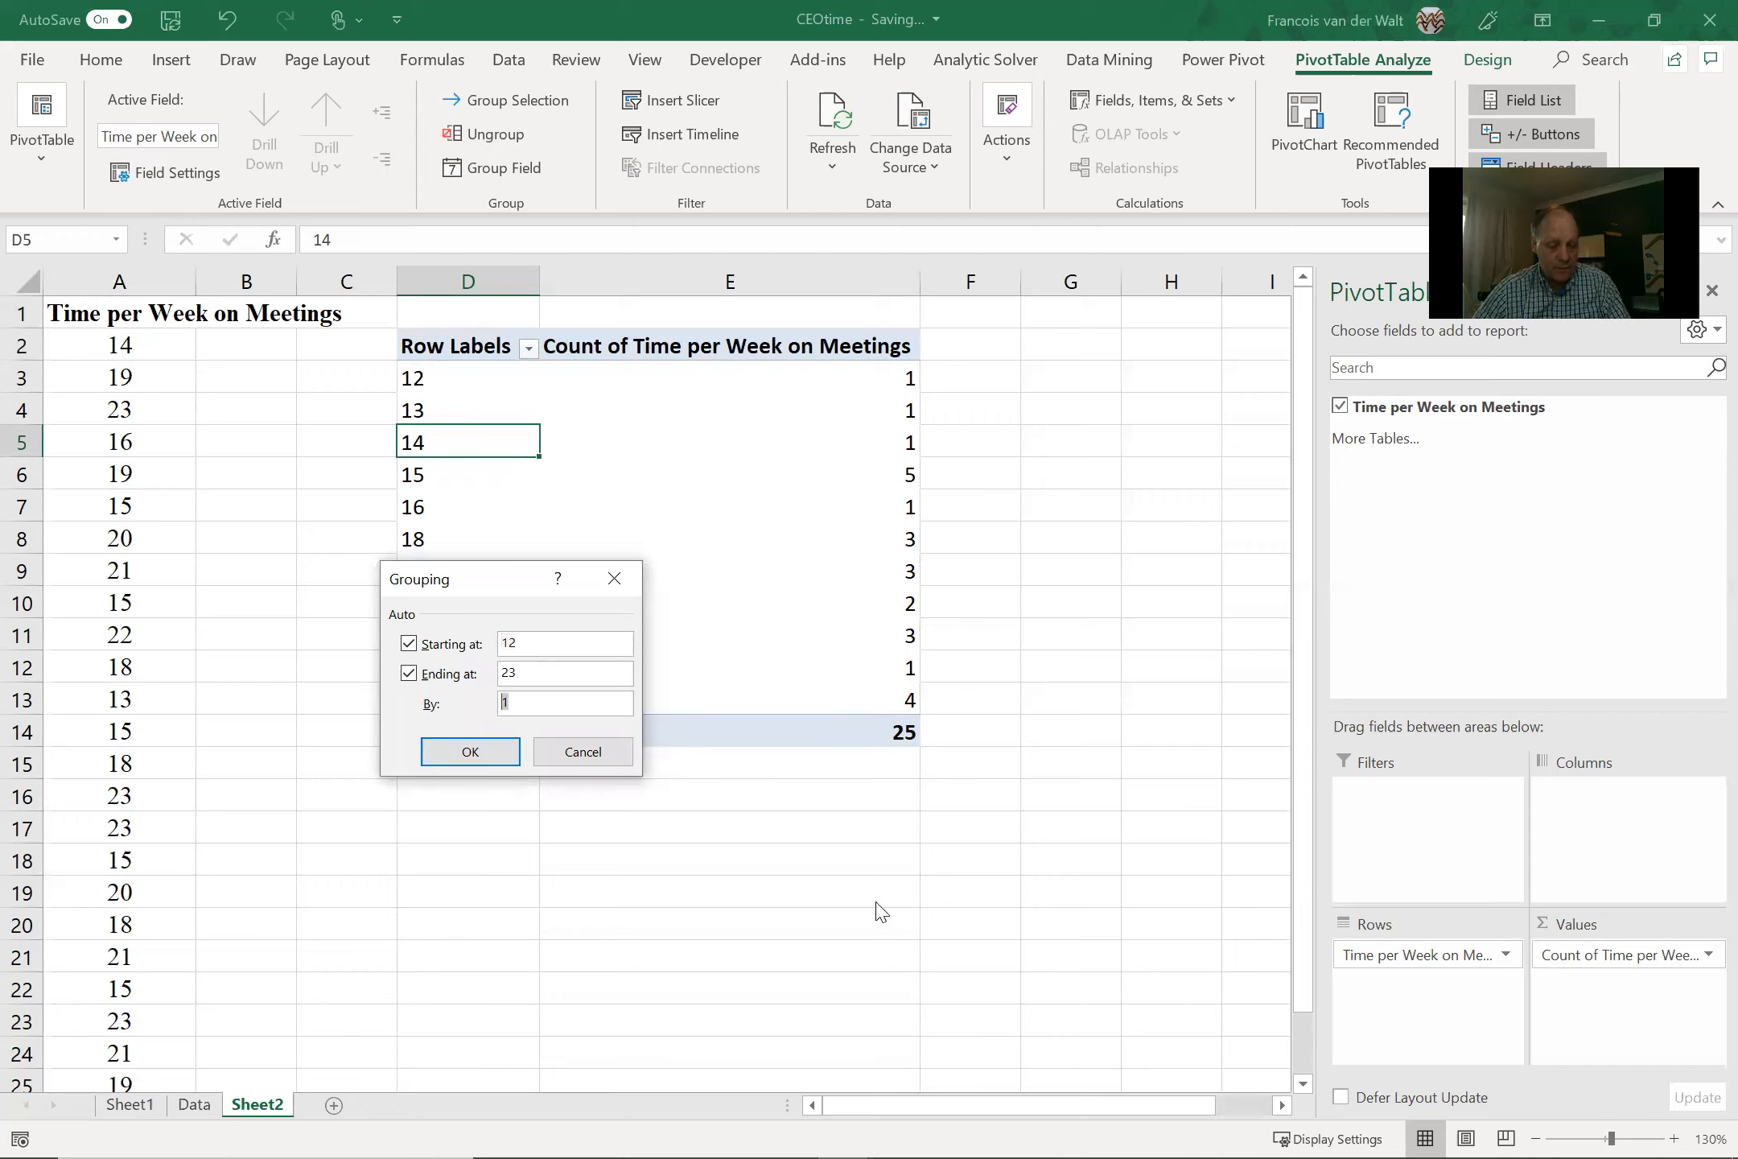
{"action": "type", "text": "2"}
{"action": "key", "text": "Return"}
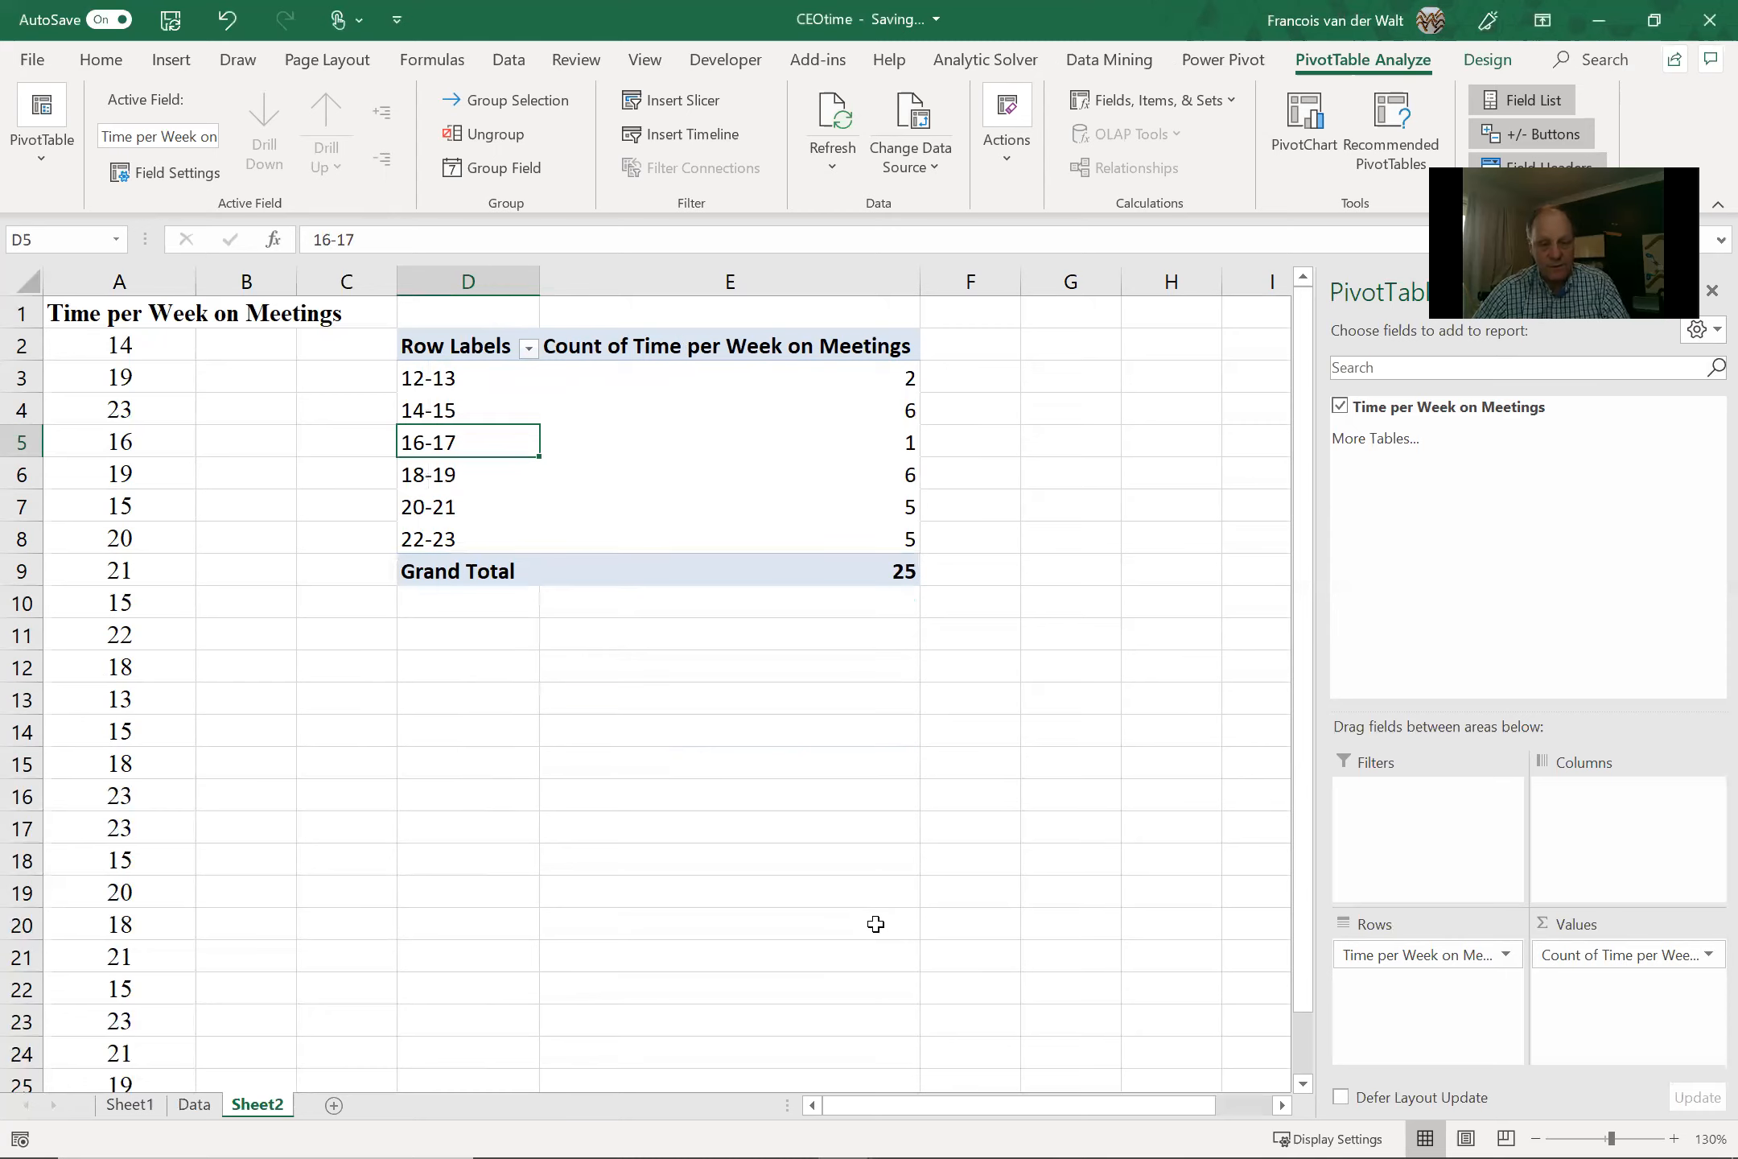
- Insert a 2-D clustered column chart from the PivotTable and move it down to about row 9, over columns C to E
{"action": "left_click", "coordinate": [657, 445]}
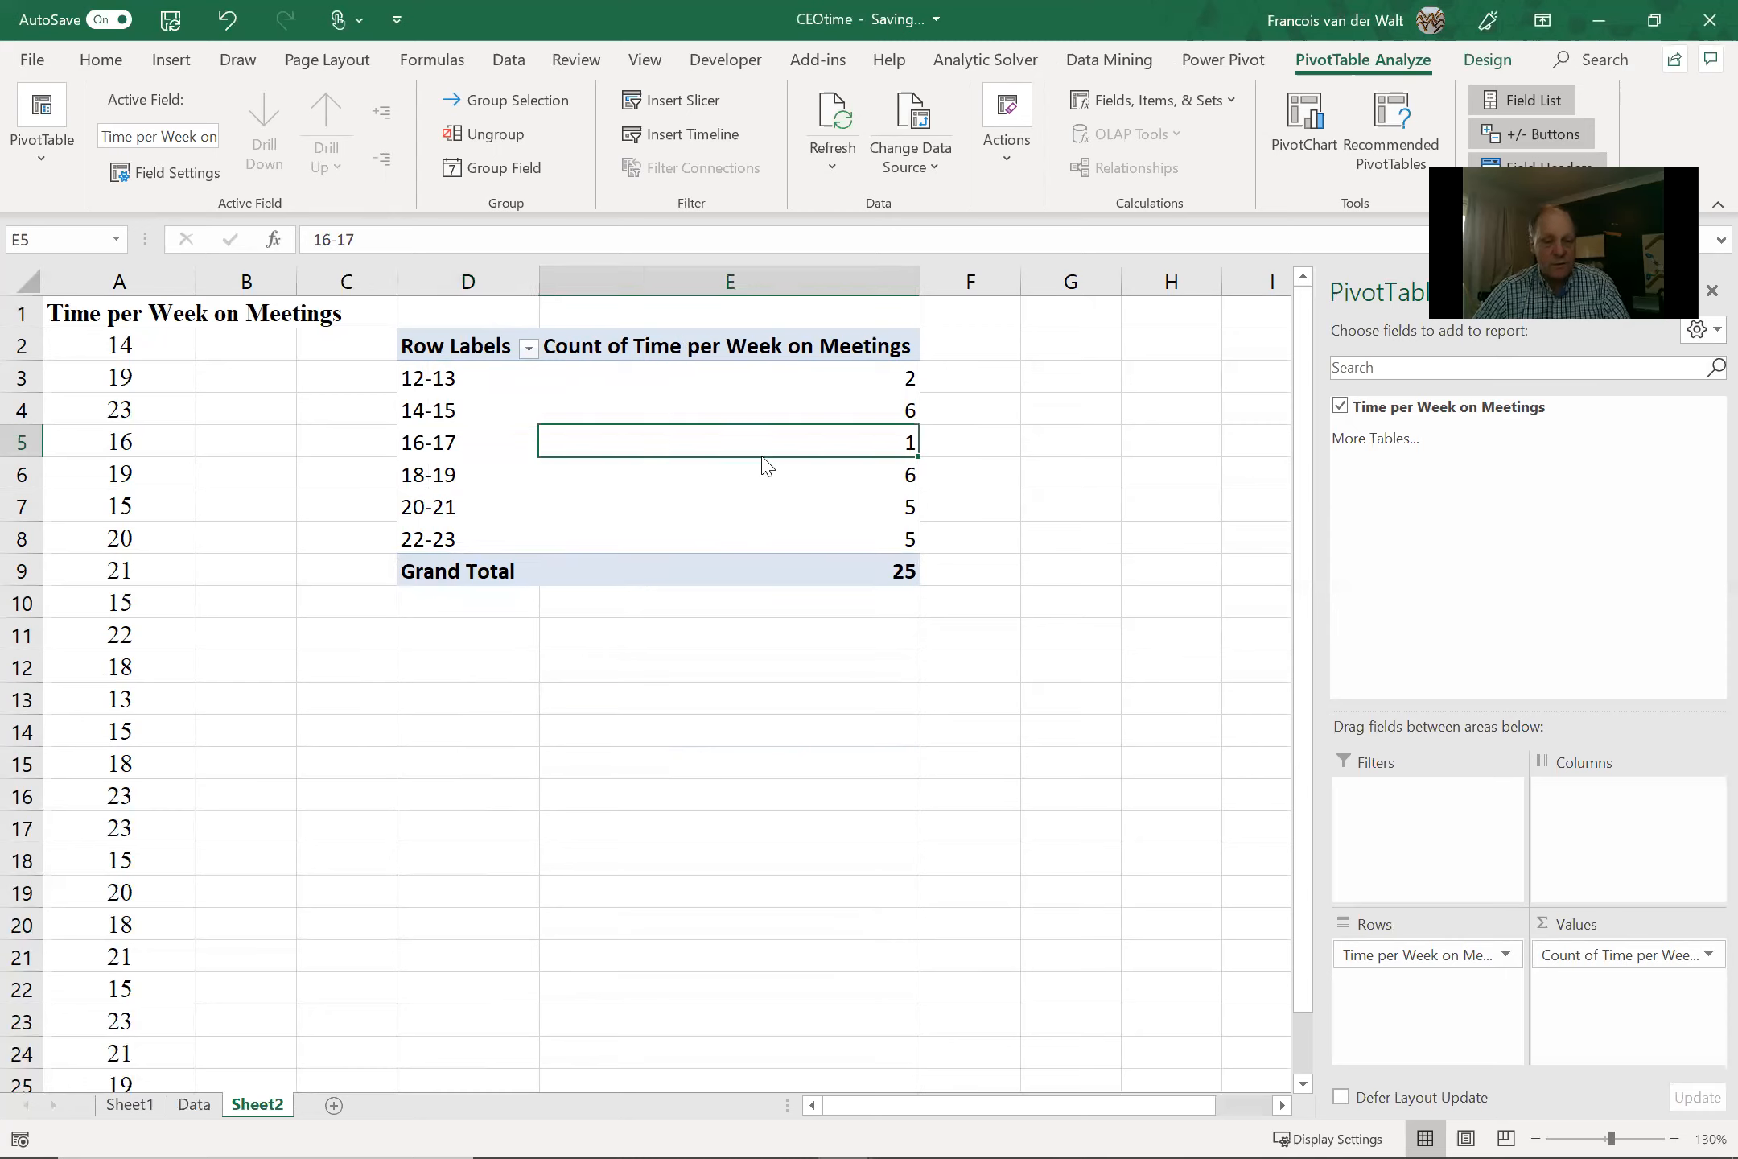
{"action": "right_click", "coordinate": [659, 447]}
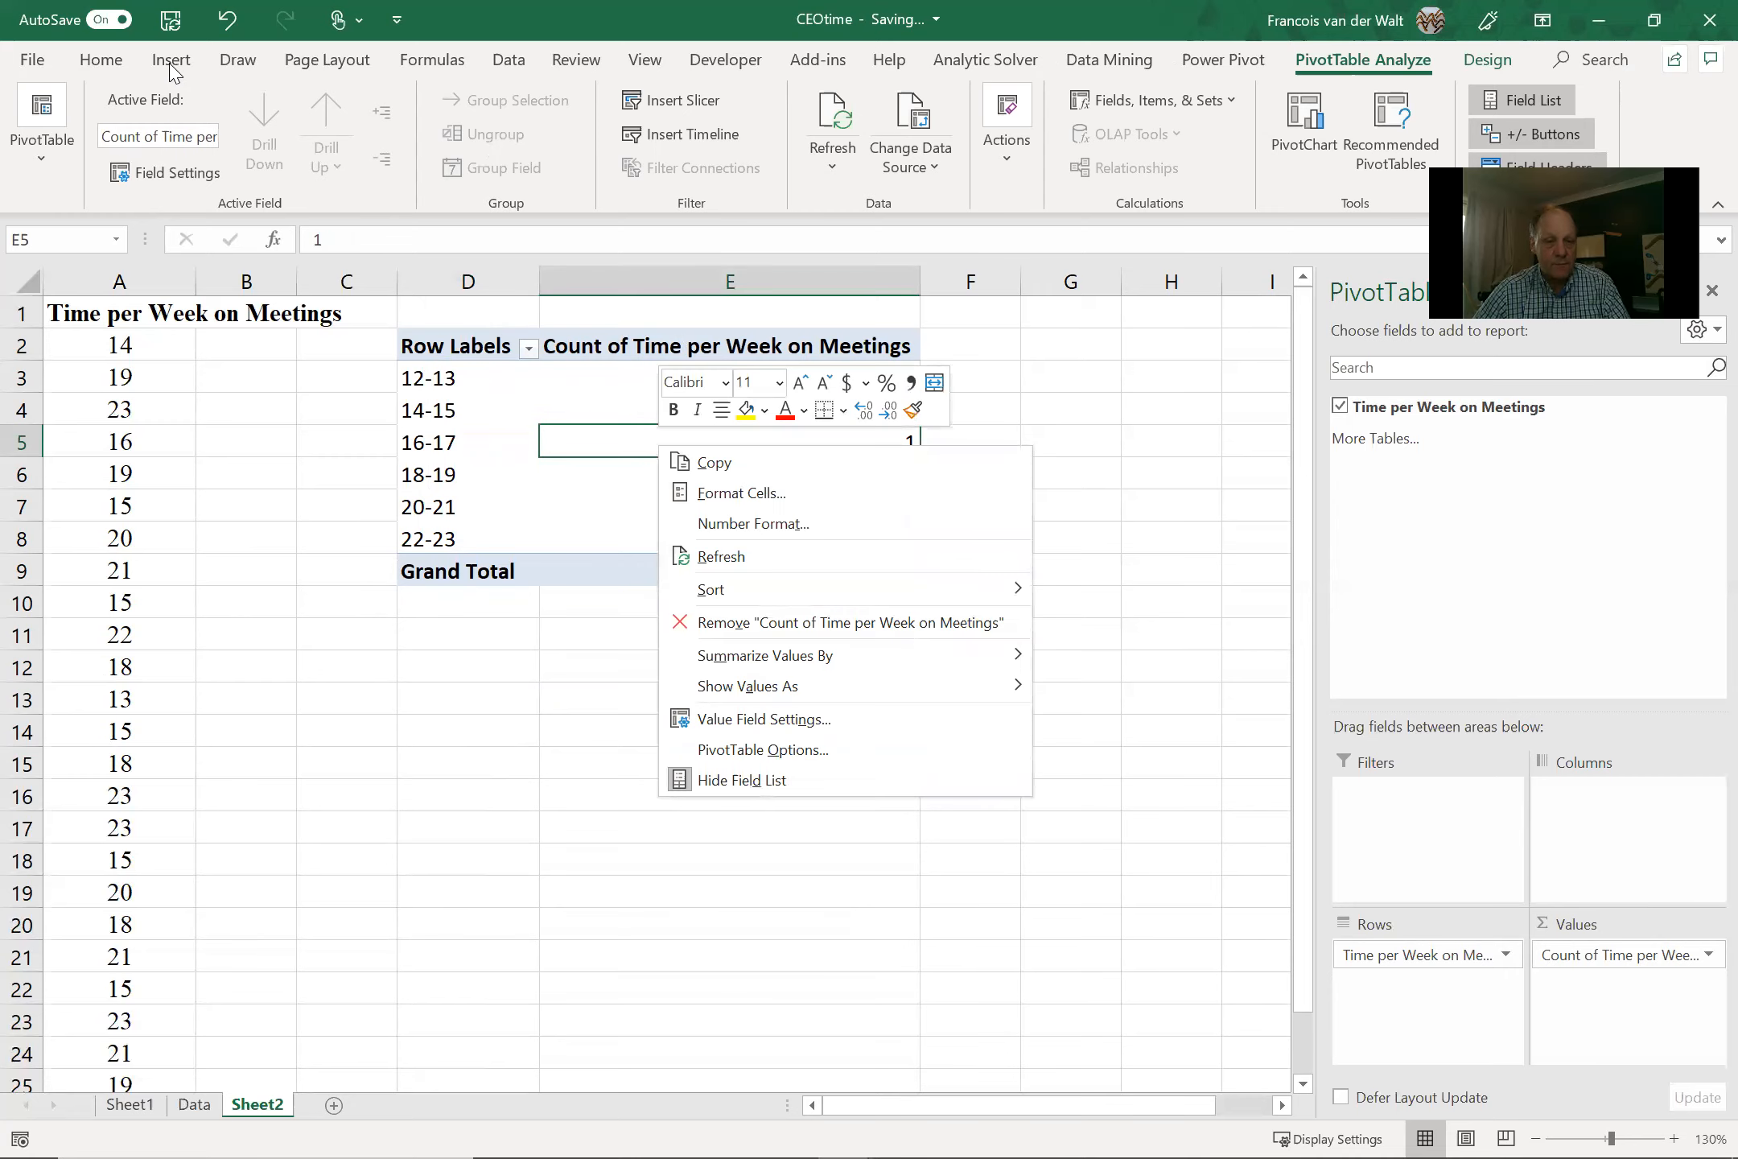
{"action": "left_click", "coordinate": [171, 71]}
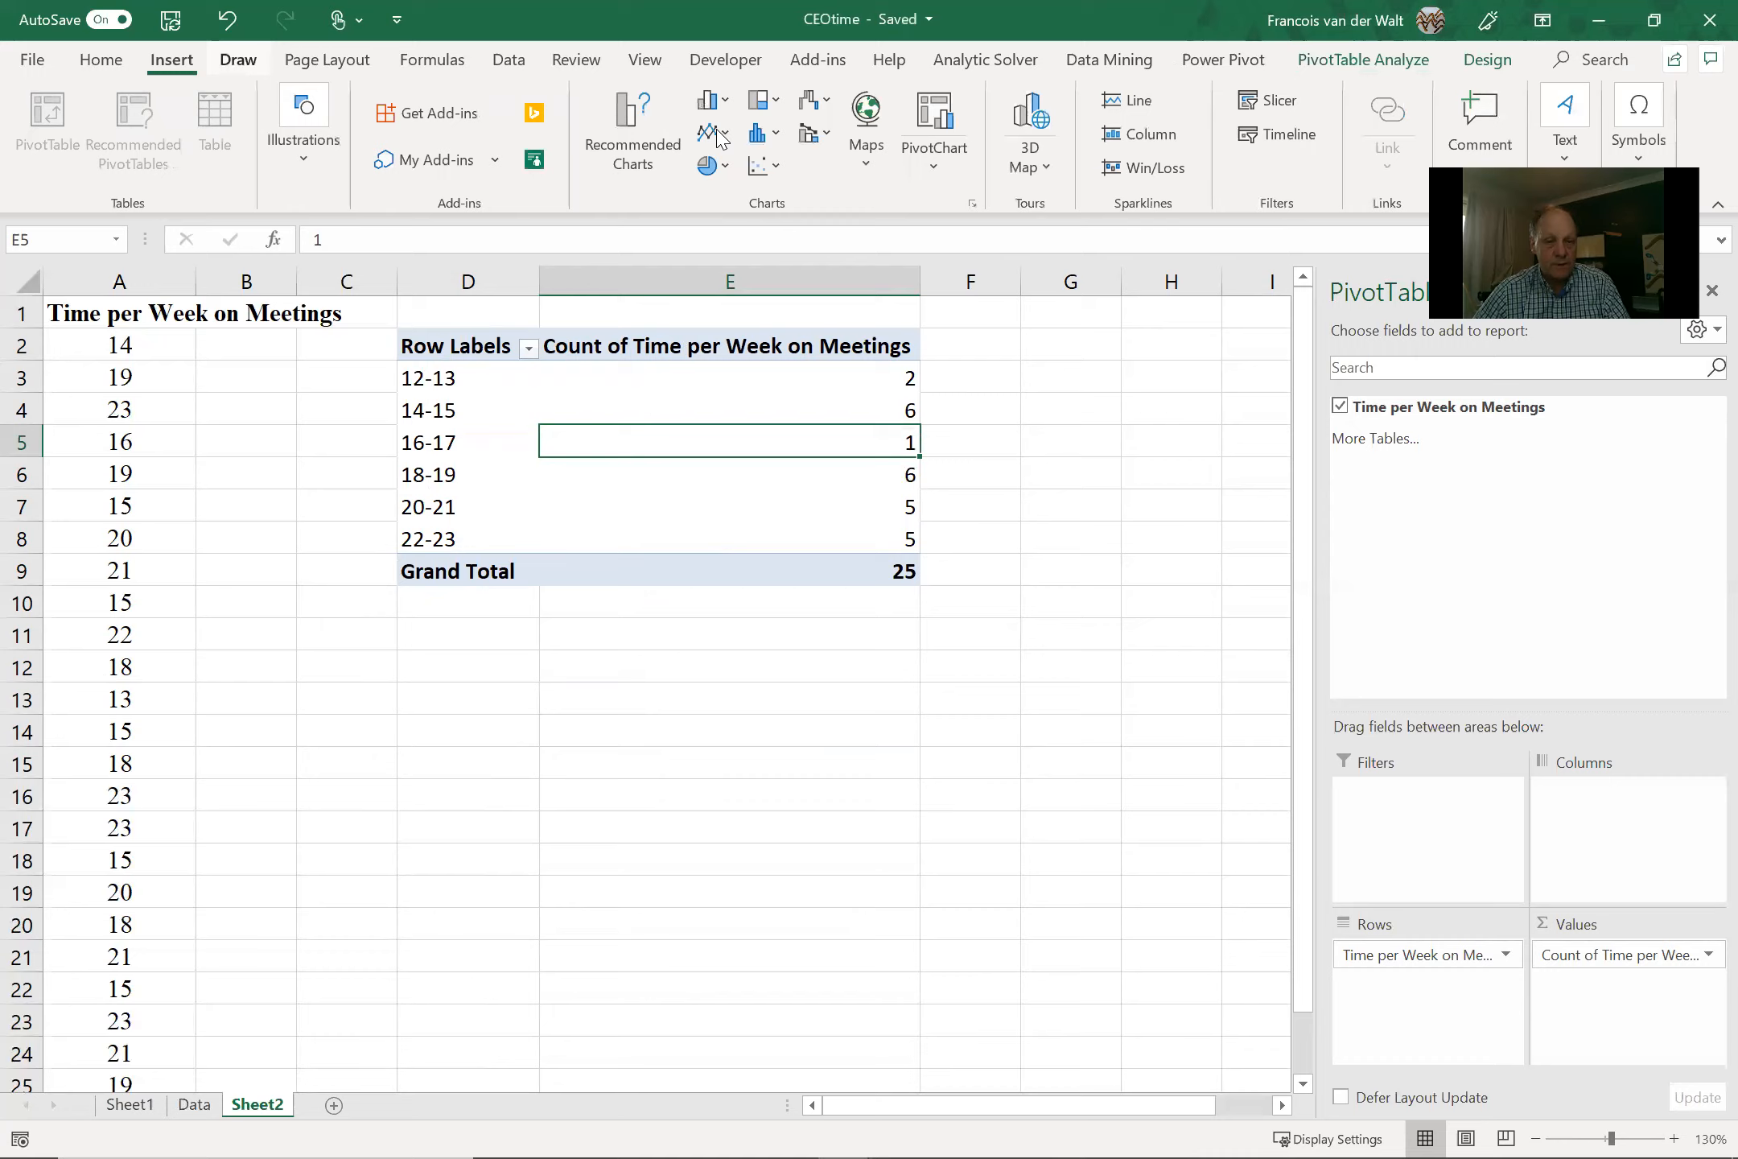
{"action": "left_click", "coordinate": [704, 99]}
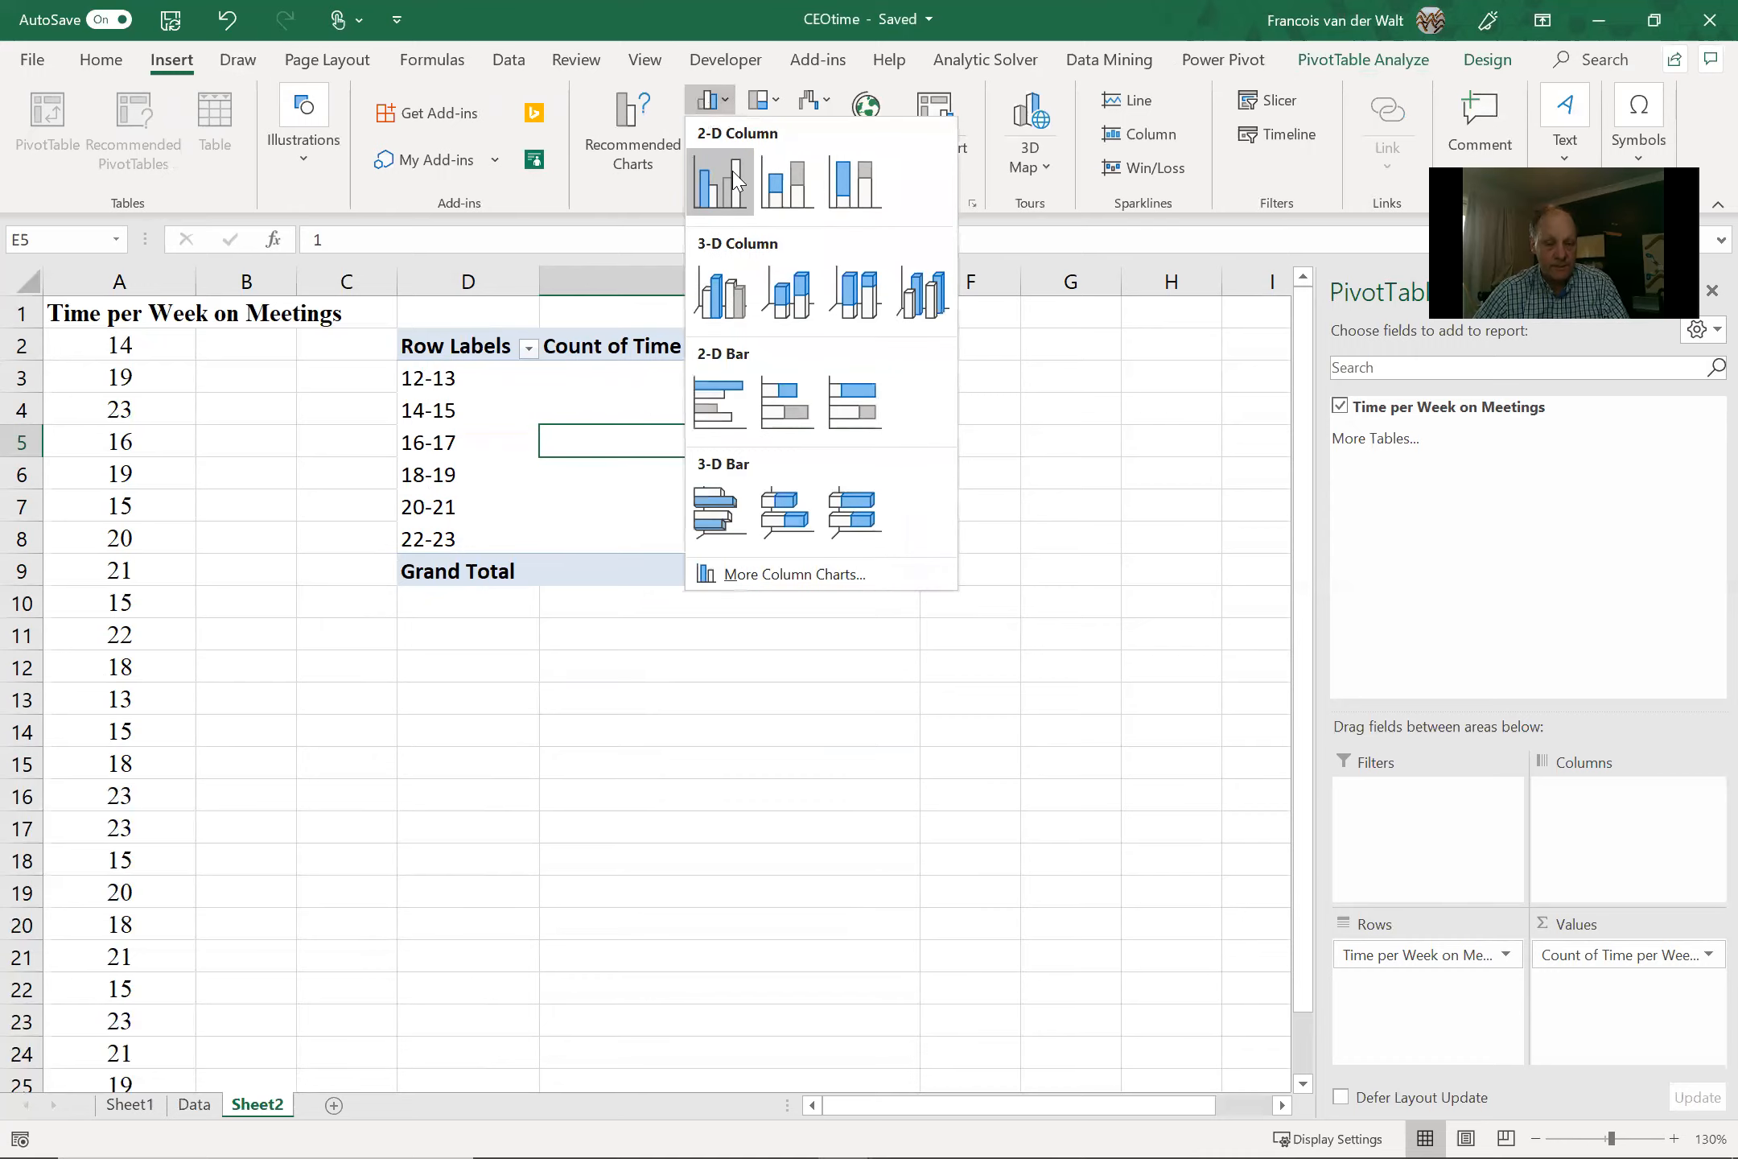
{"action": "left_click", "coordinate": [720, 181]}
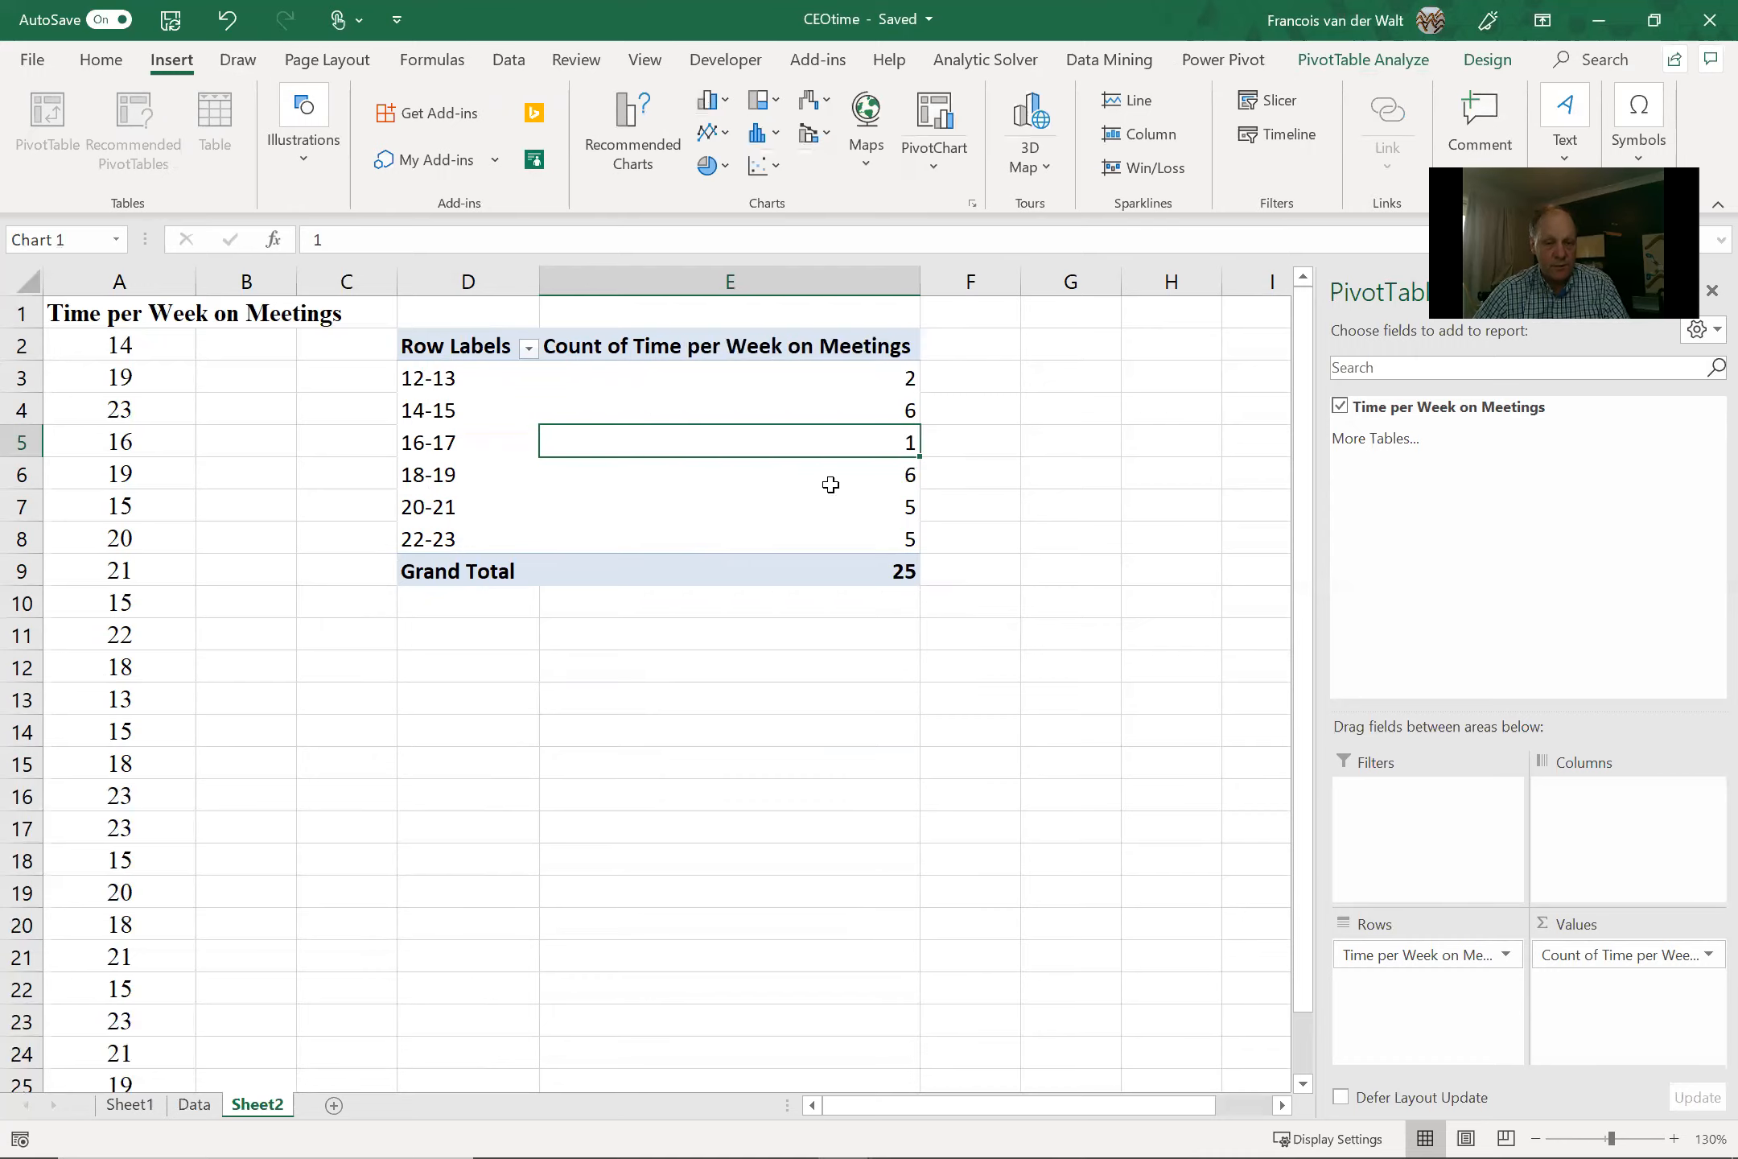
{"action": "left_click_drag", "start_coordinate": [859, 513], "coordinate": [784, 602]}
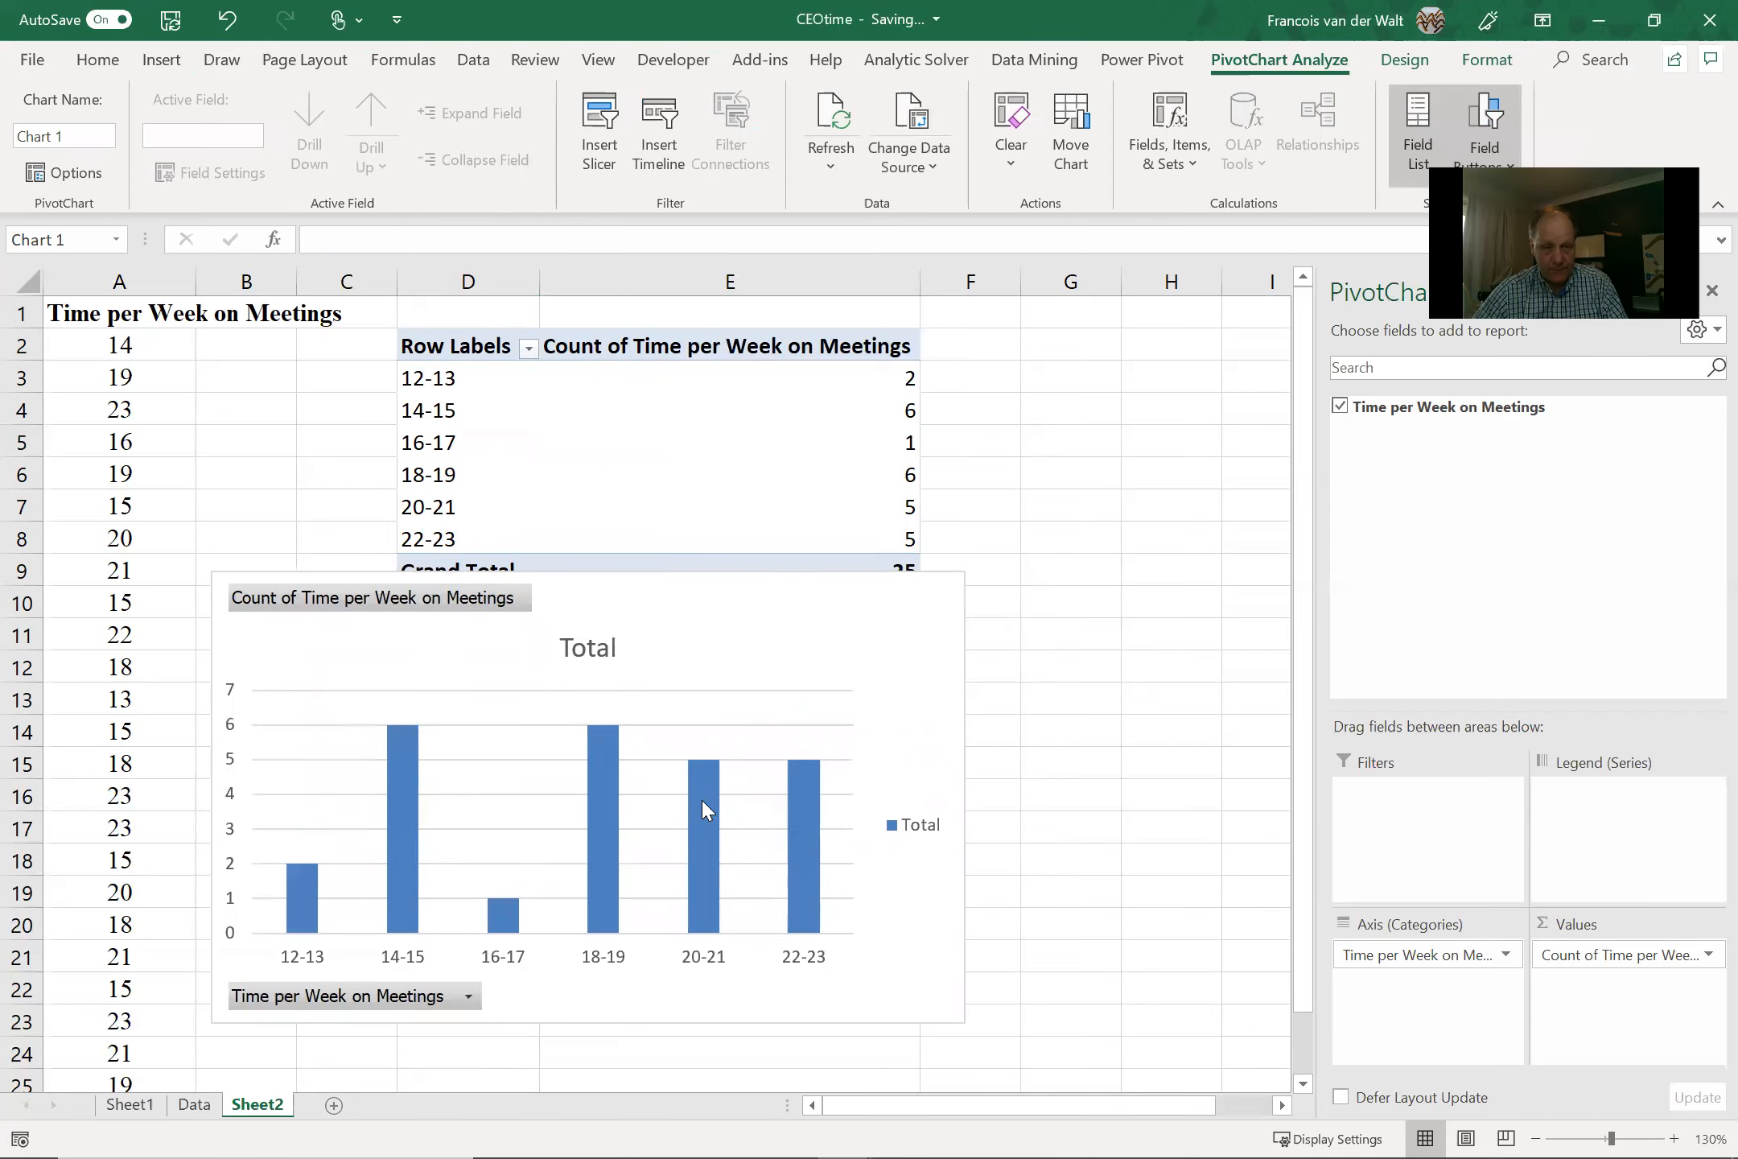
- Set the gap width of the chart's column series to 0%
{"action": "left_click", "coordinate": [701, 797]}
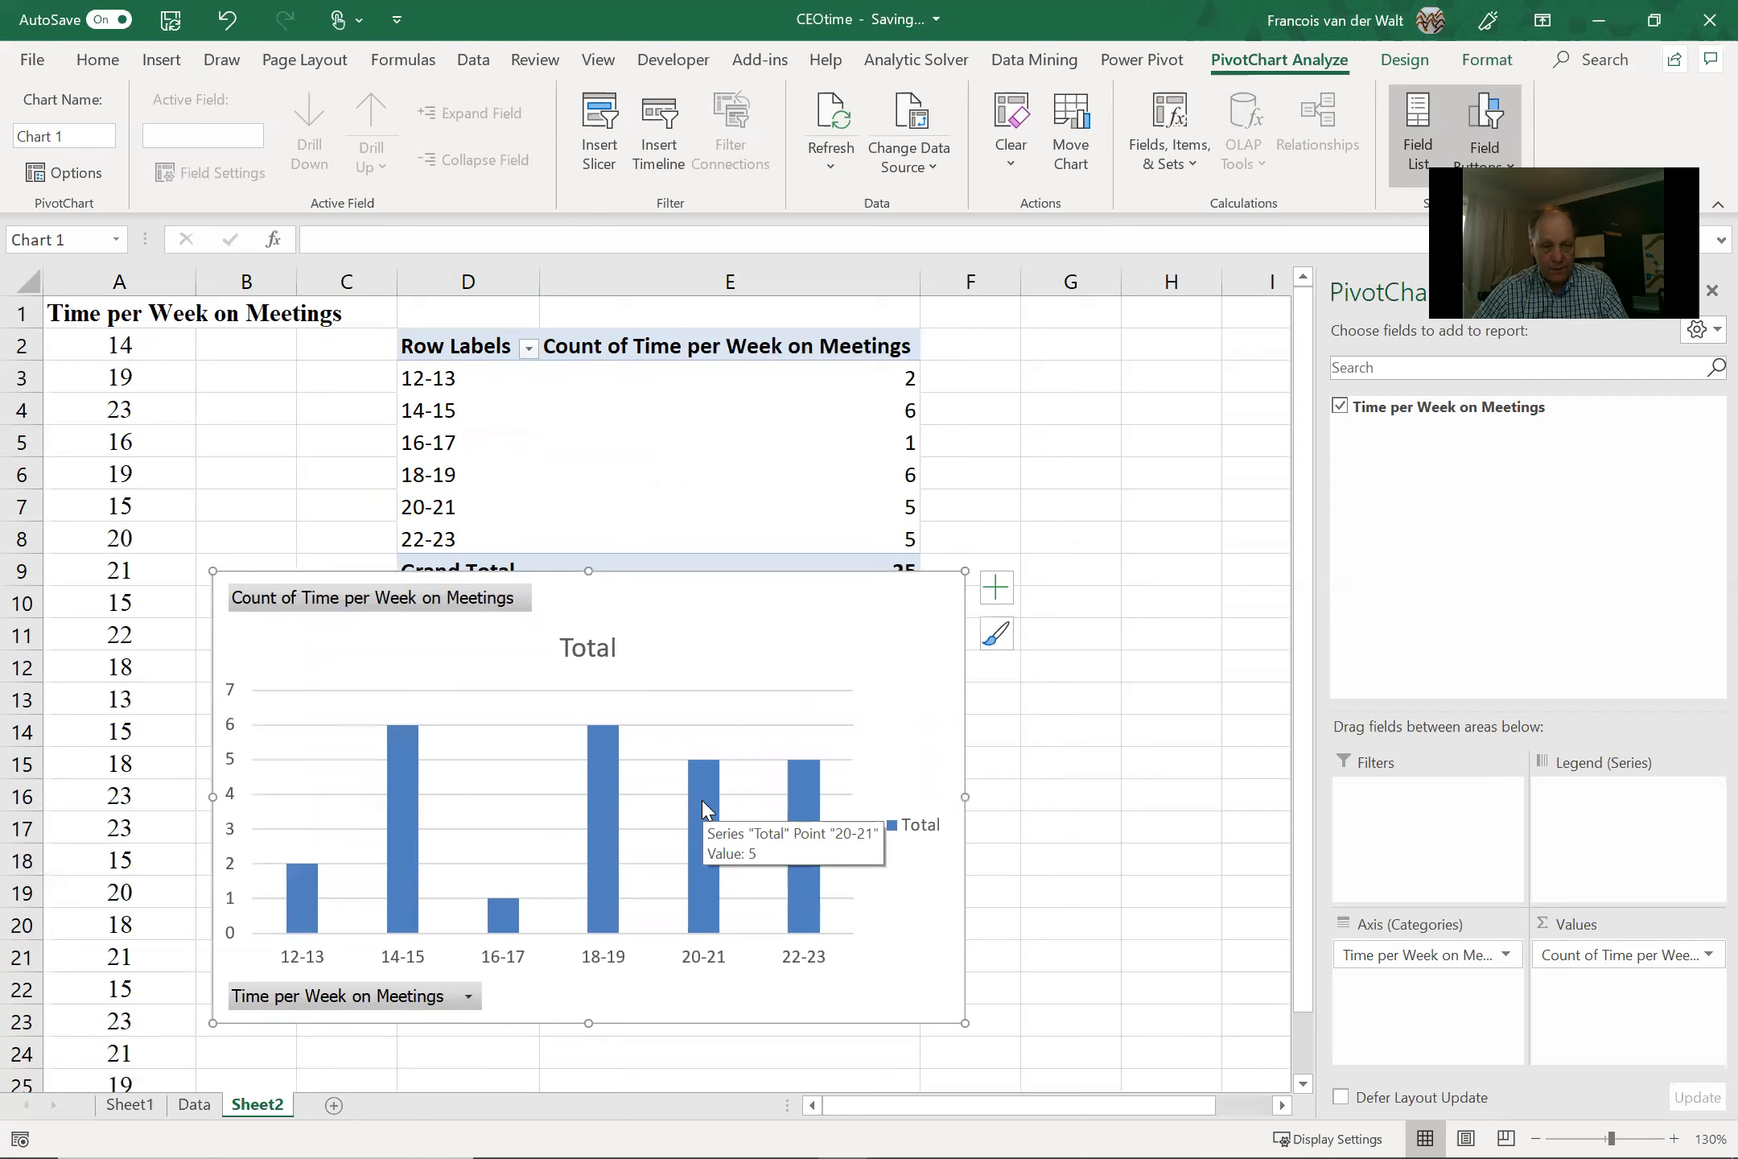
{"action": "right_click", "coordinate": [703, 805]}
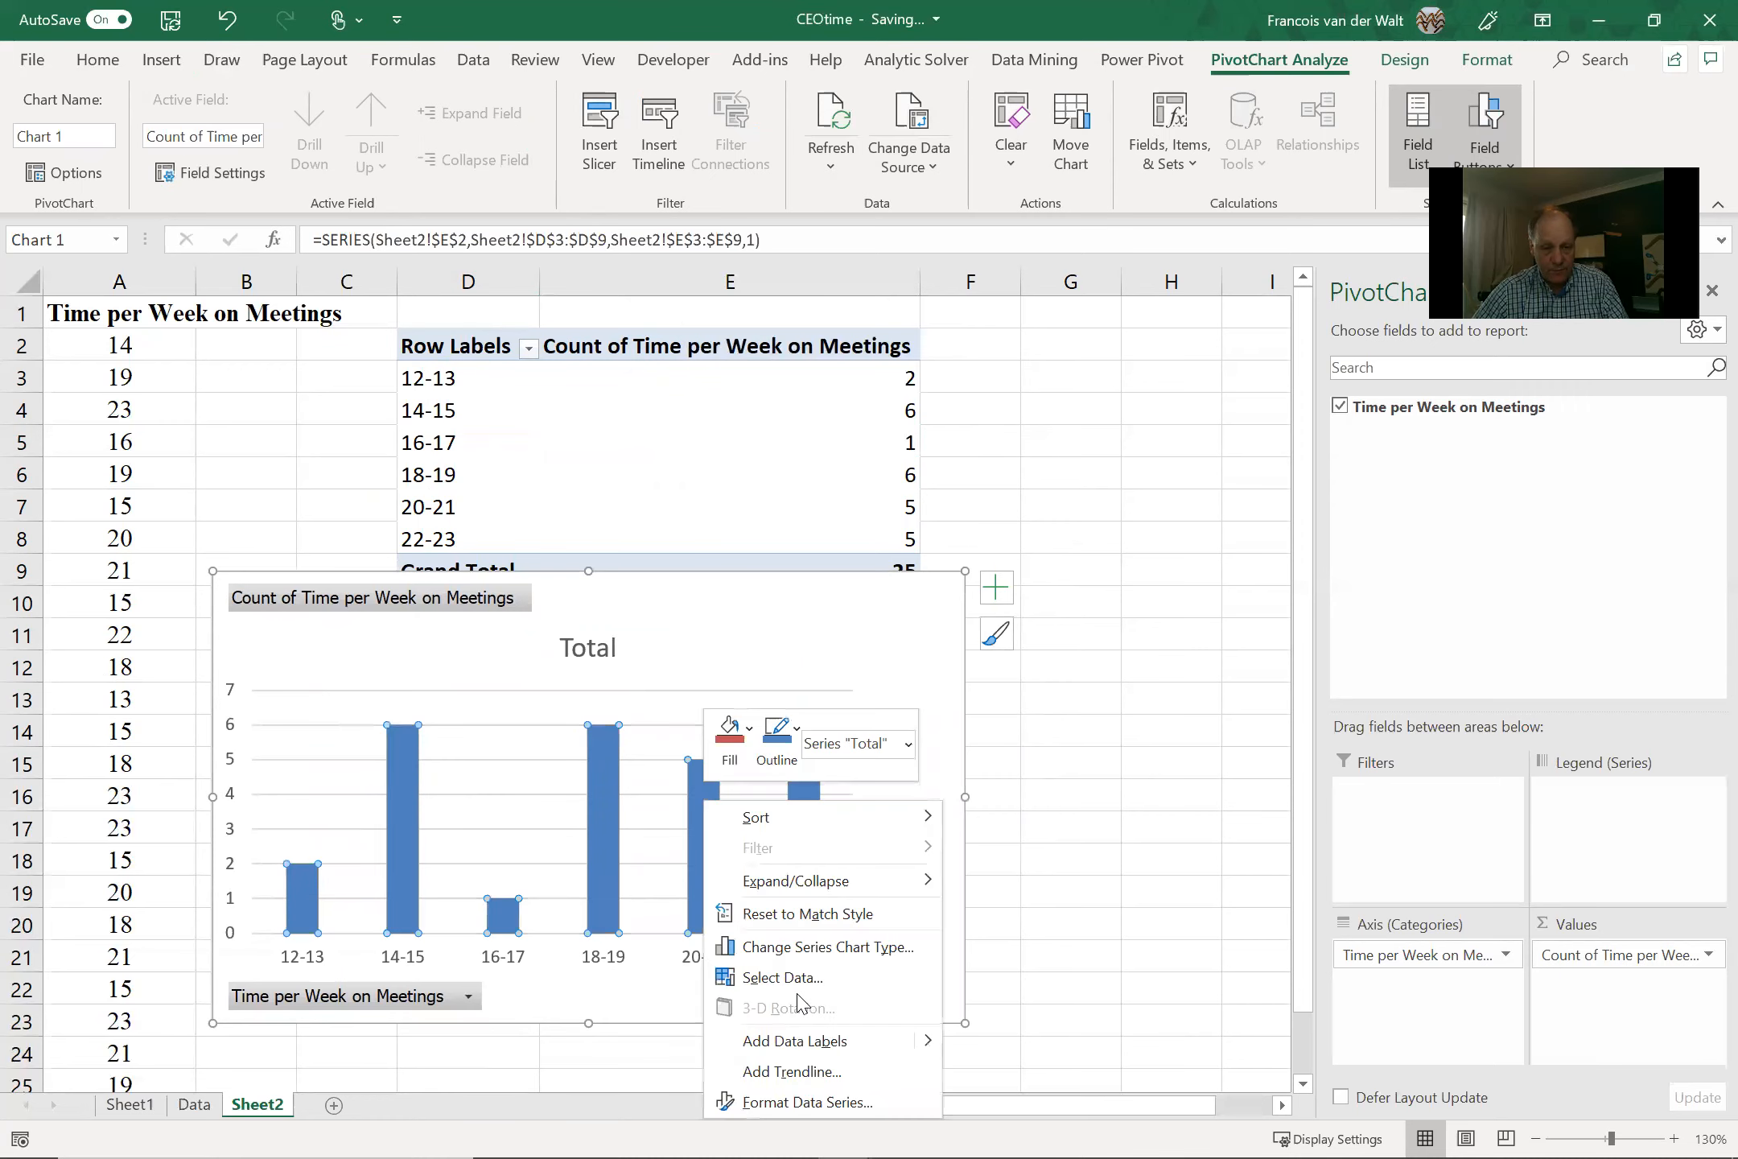
{"action": "left_click", "coordinate": [807, 1101]}
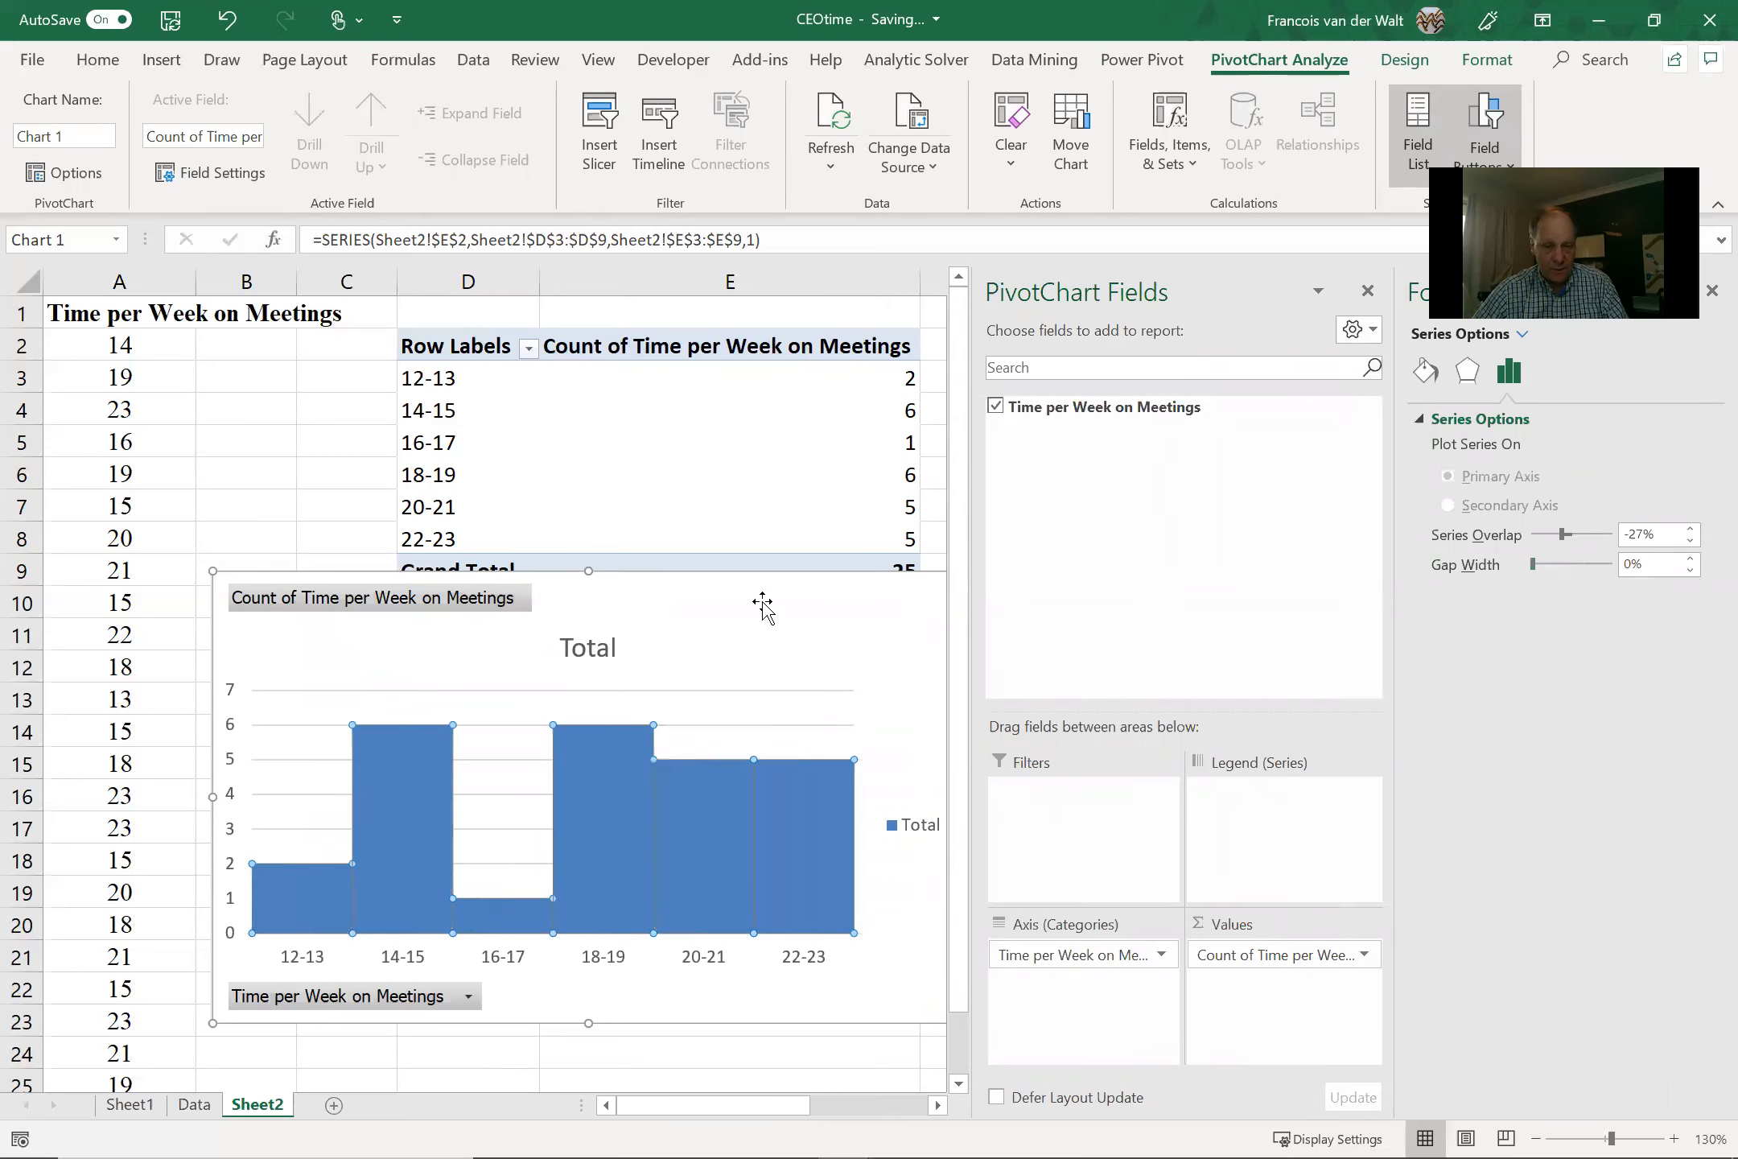
- Hide all field buttons on the PivotChart
{"action": "left_click", "coordinate": [384, 609]}
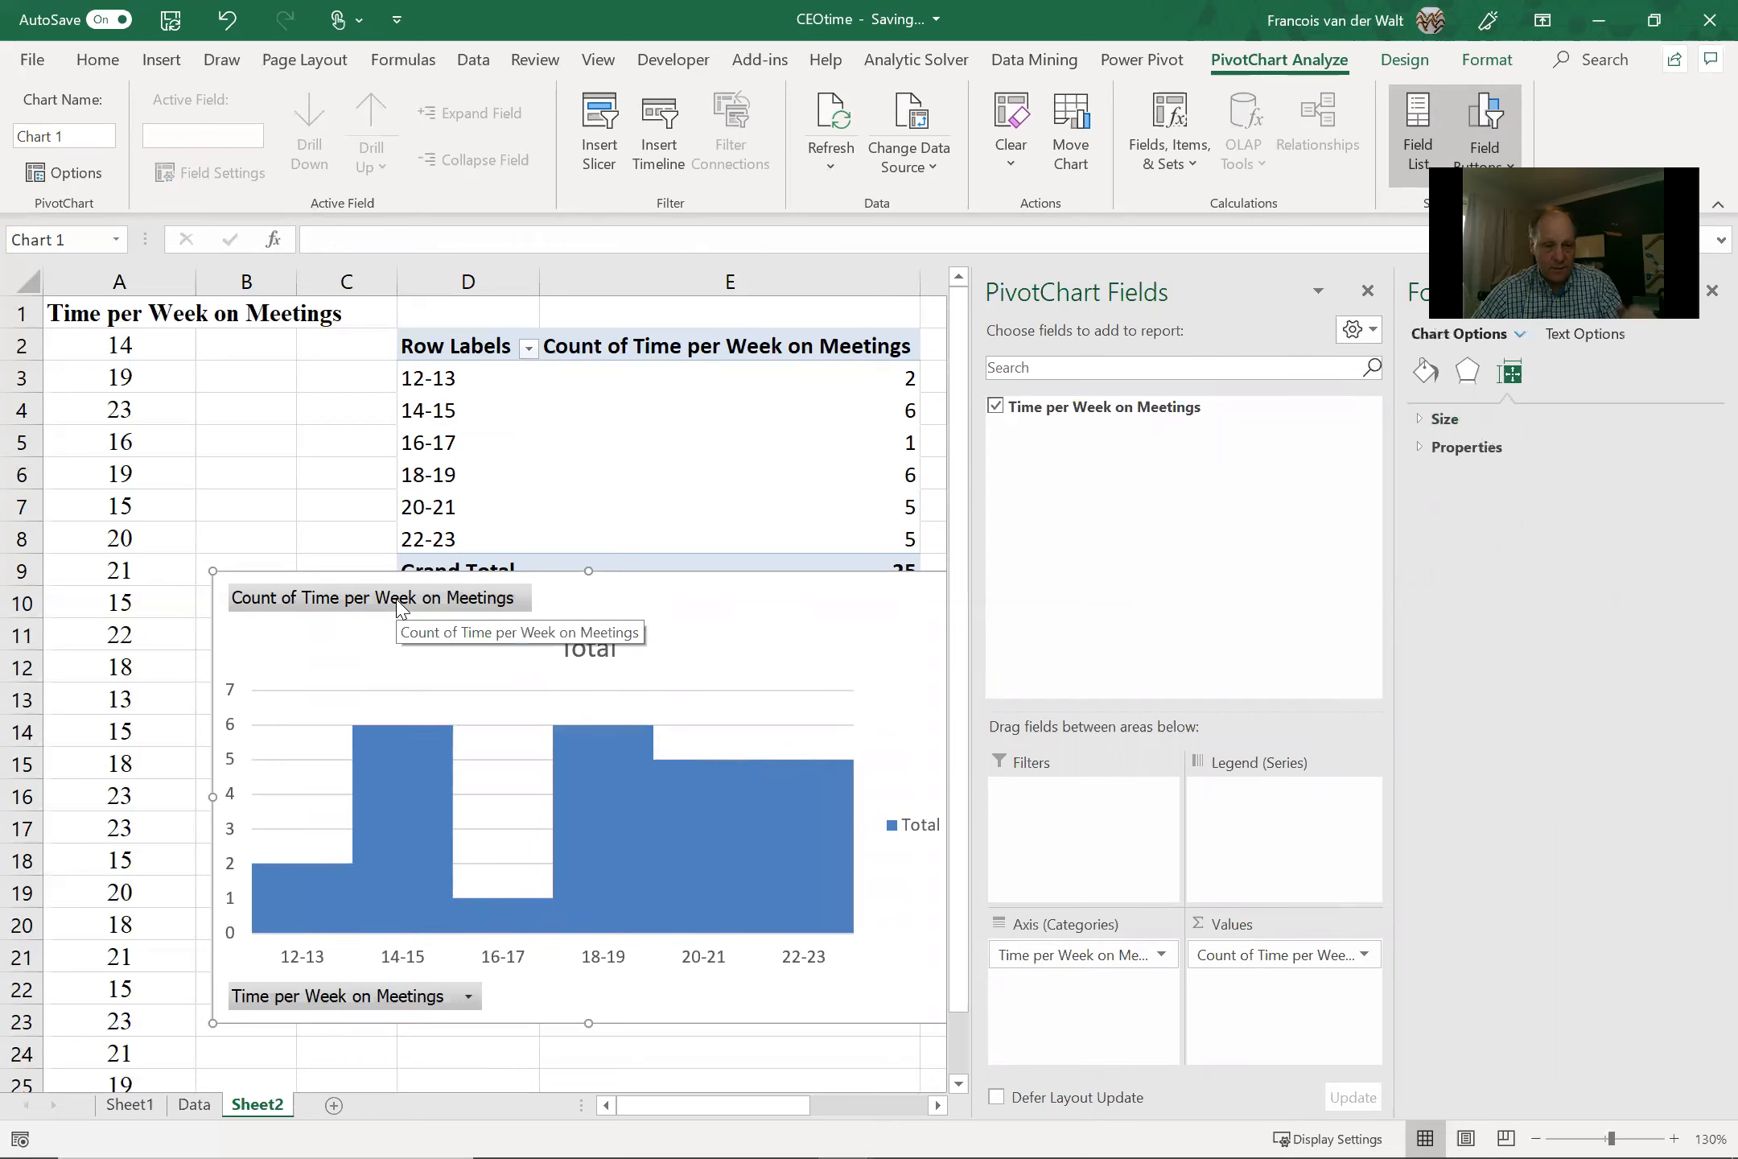
{"action": "right_click", "coordinate": [385, 610]}
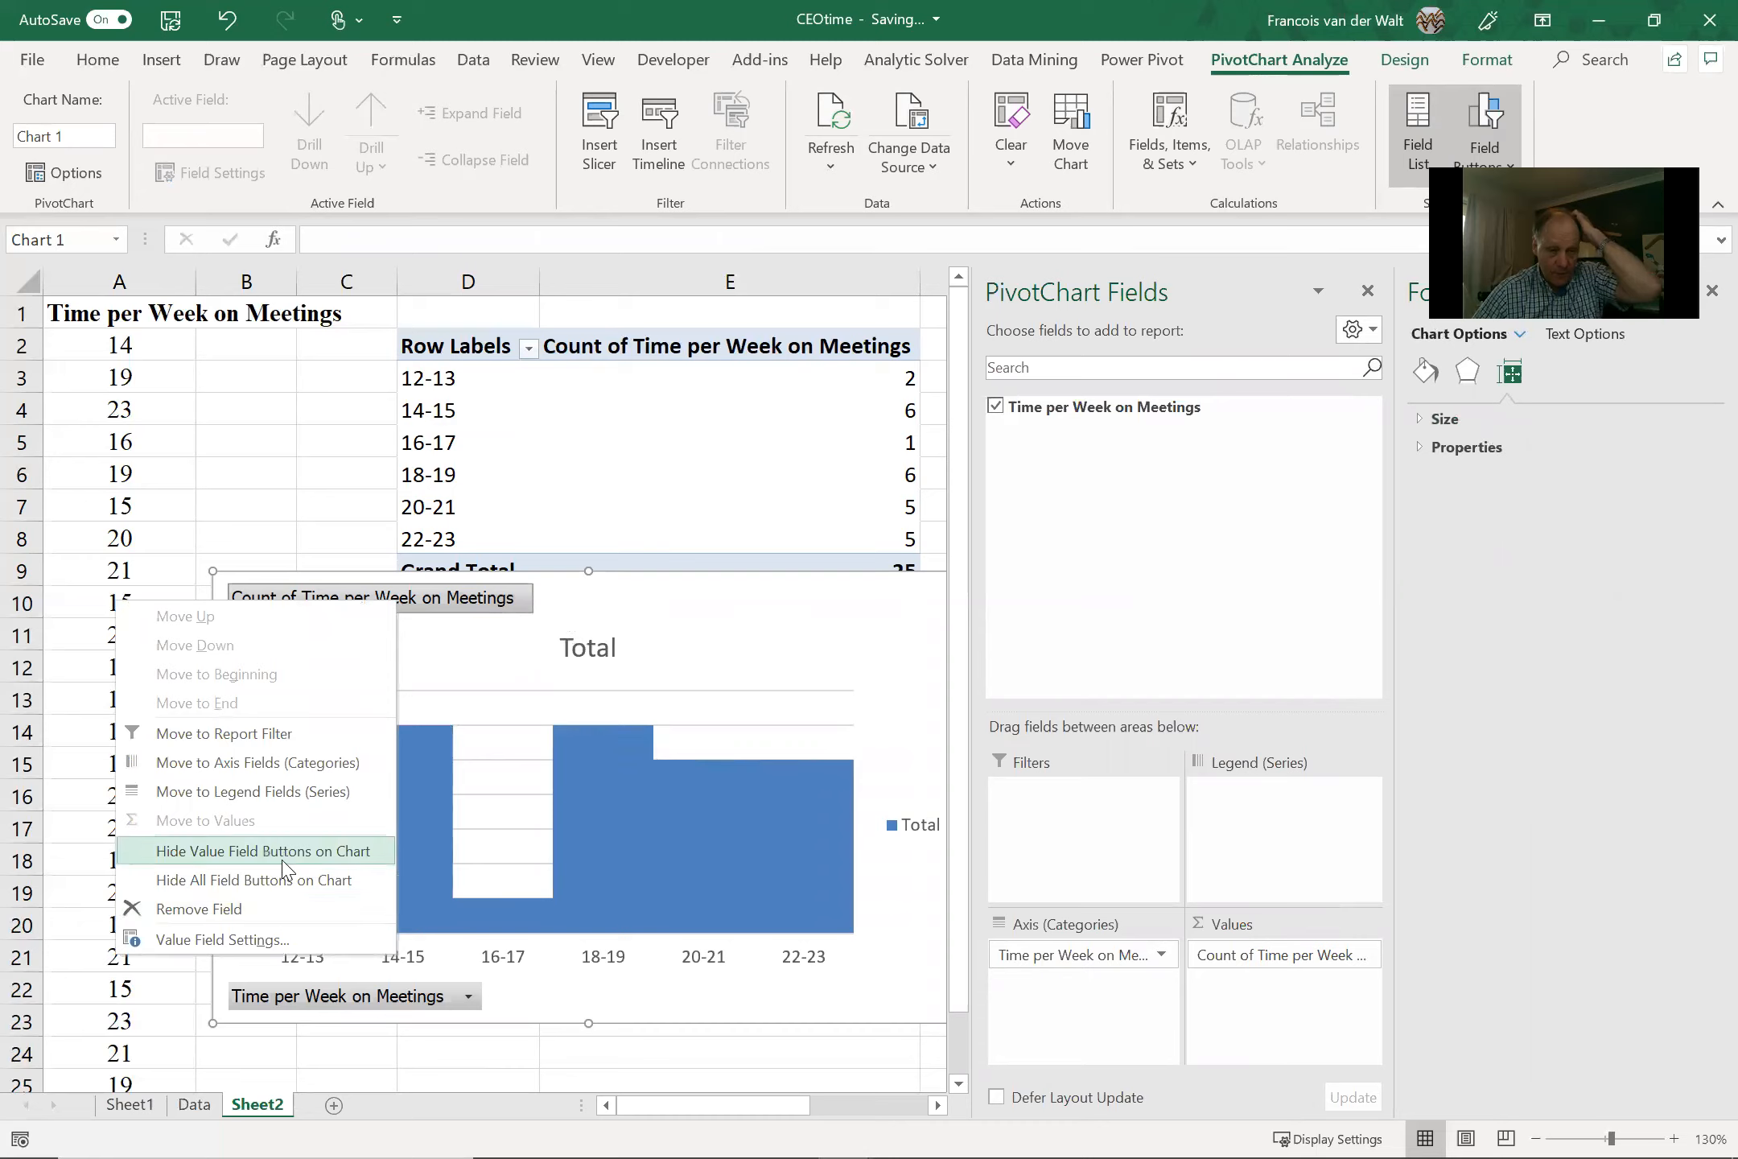
{"action": "left_click", "coordinate": [277, 881]}
- Replace the chart title with "Histogram of CEO meeting times"
{"action": "left_click", "coordinate": [622, 609]}
{"action": "left_click_drag", "start_coordinate": [622, 609], "coordinate": [575, 608]}
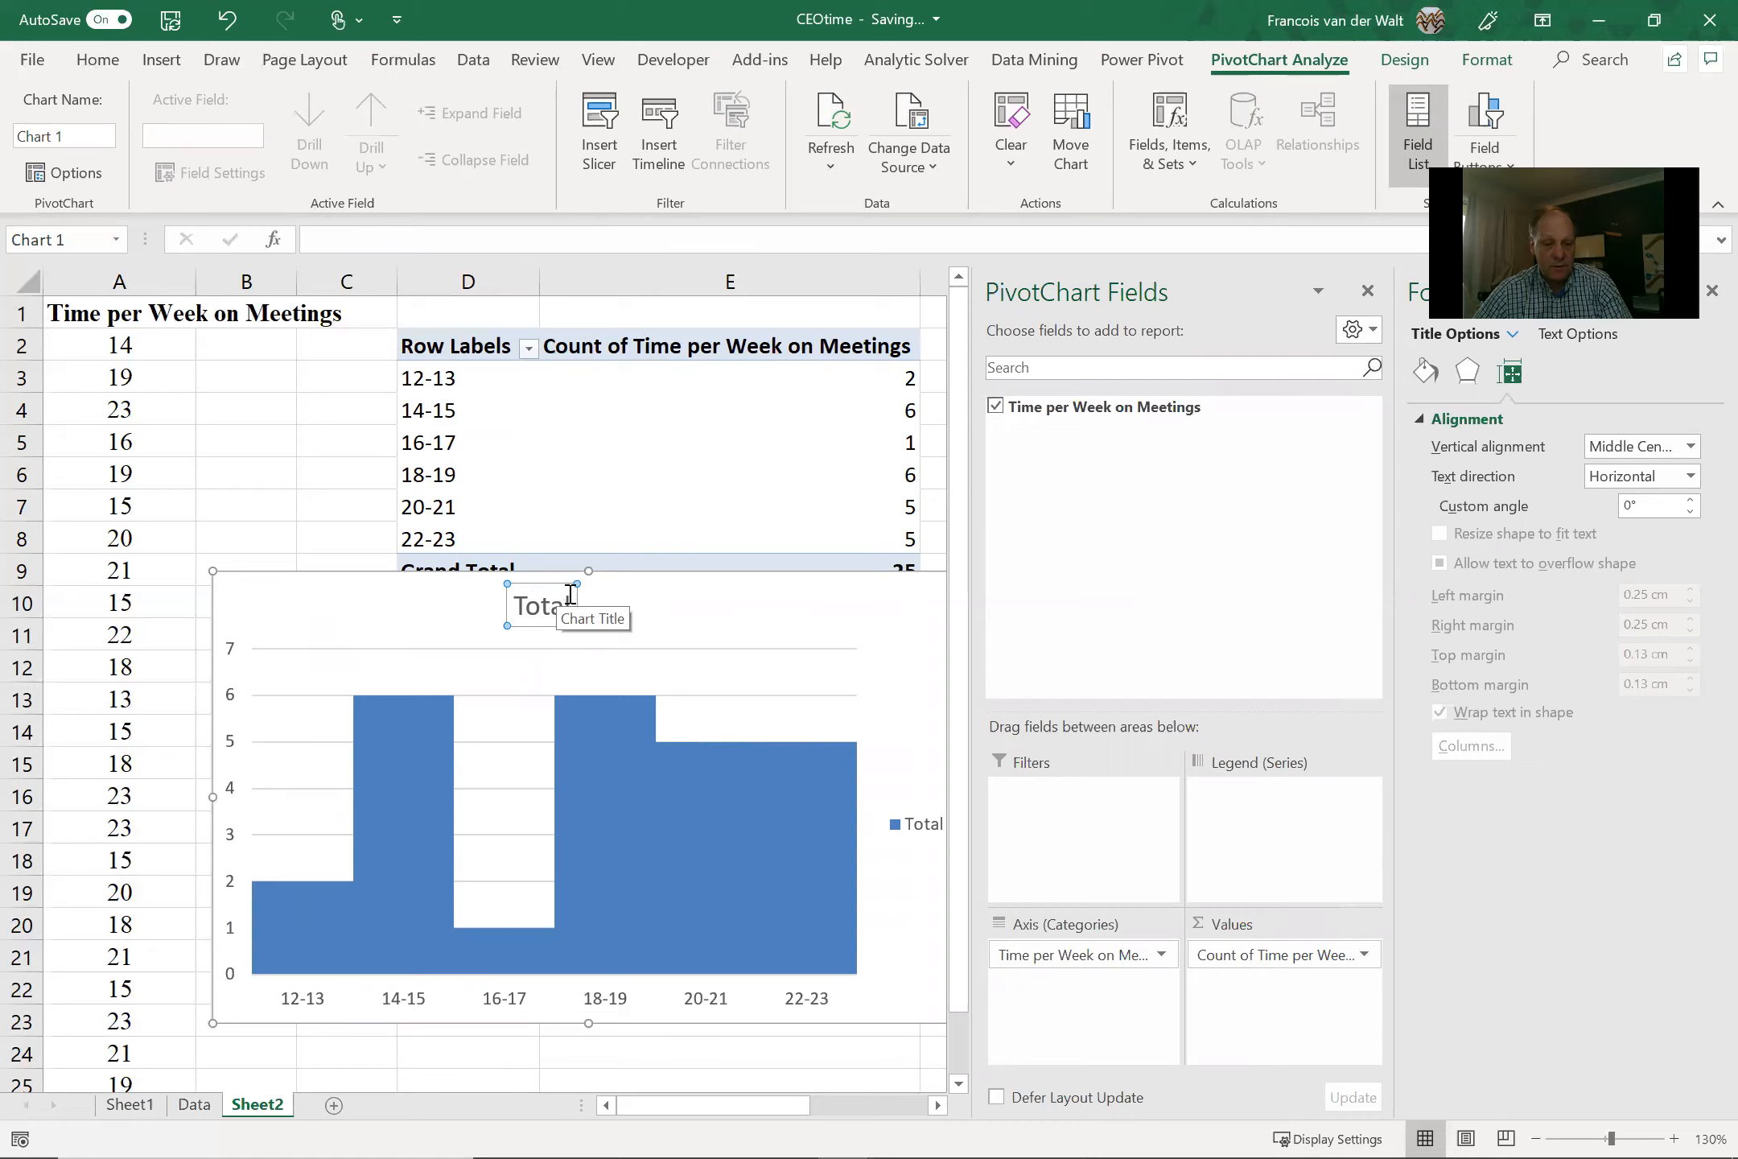
{"action": "left_click_drag", "start_coordinate": [570, 593], "coordinate": [454, 608]}
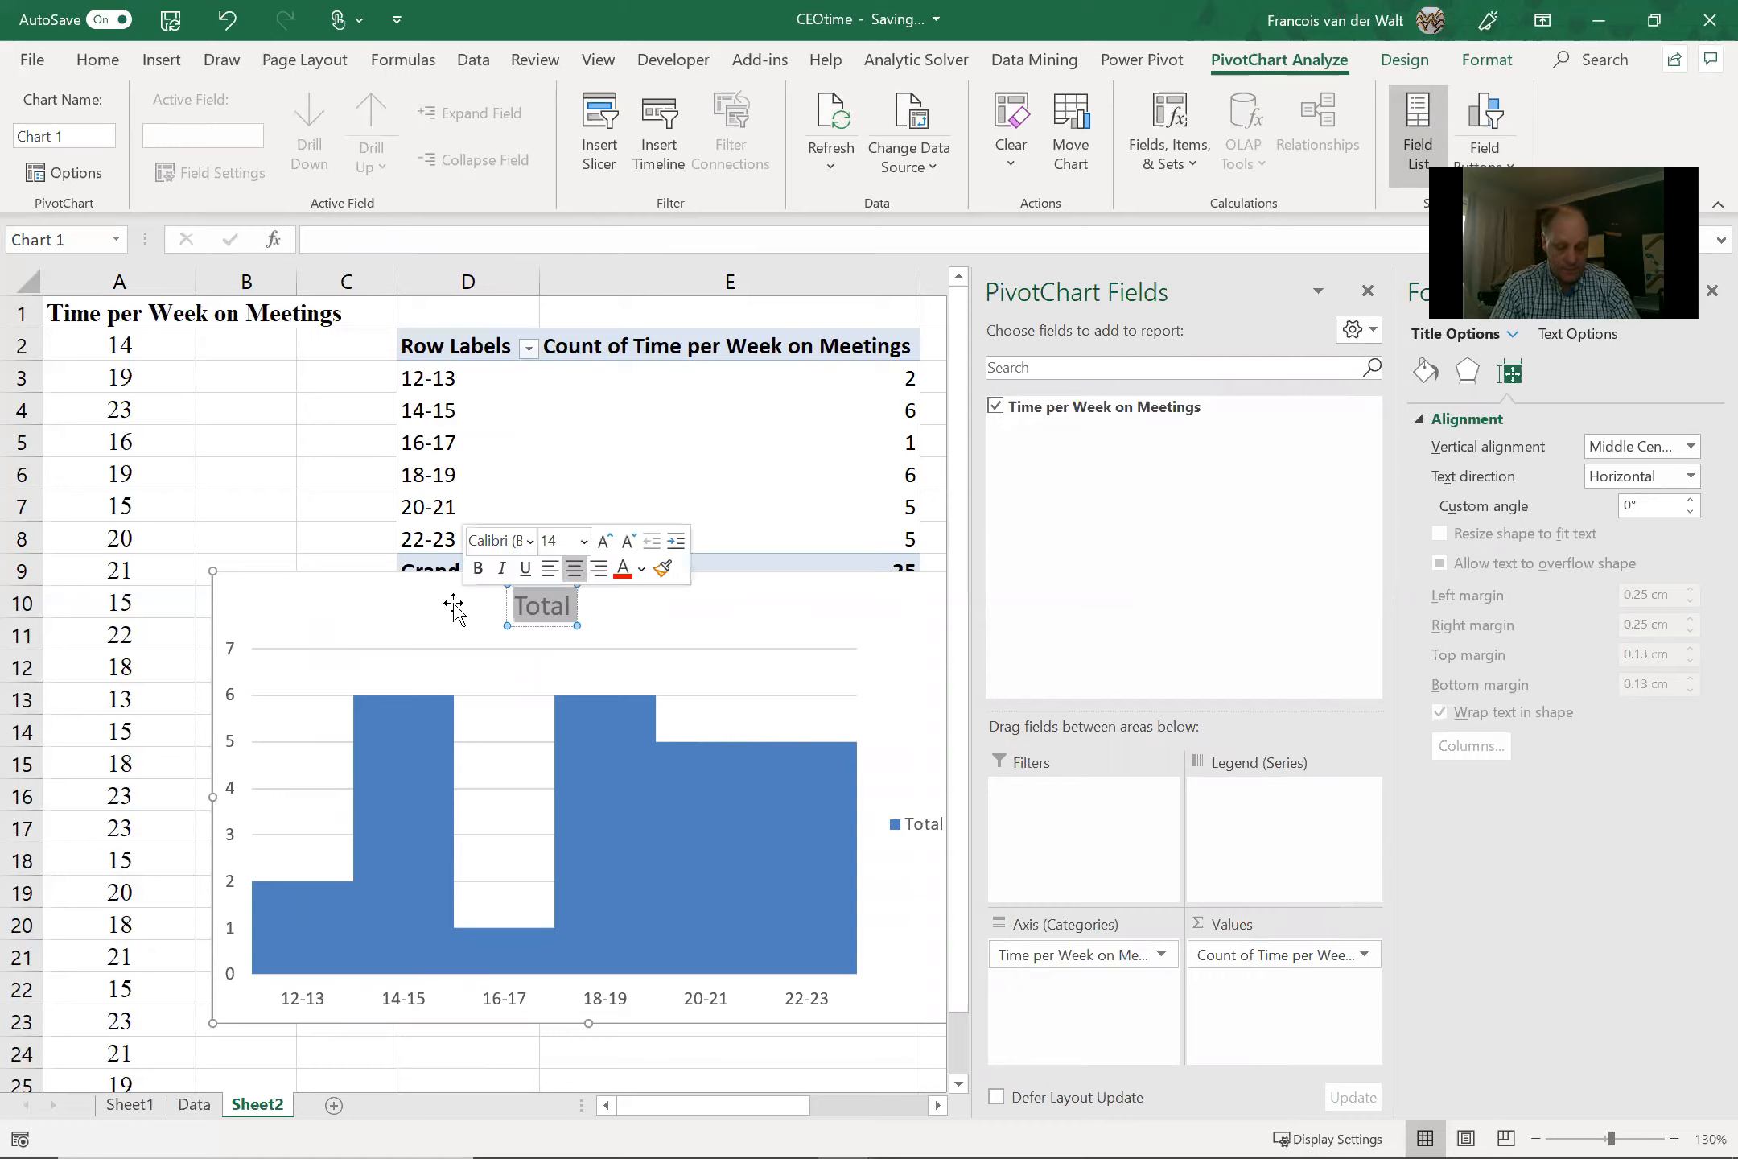
{"action": "type", "text": "His"}
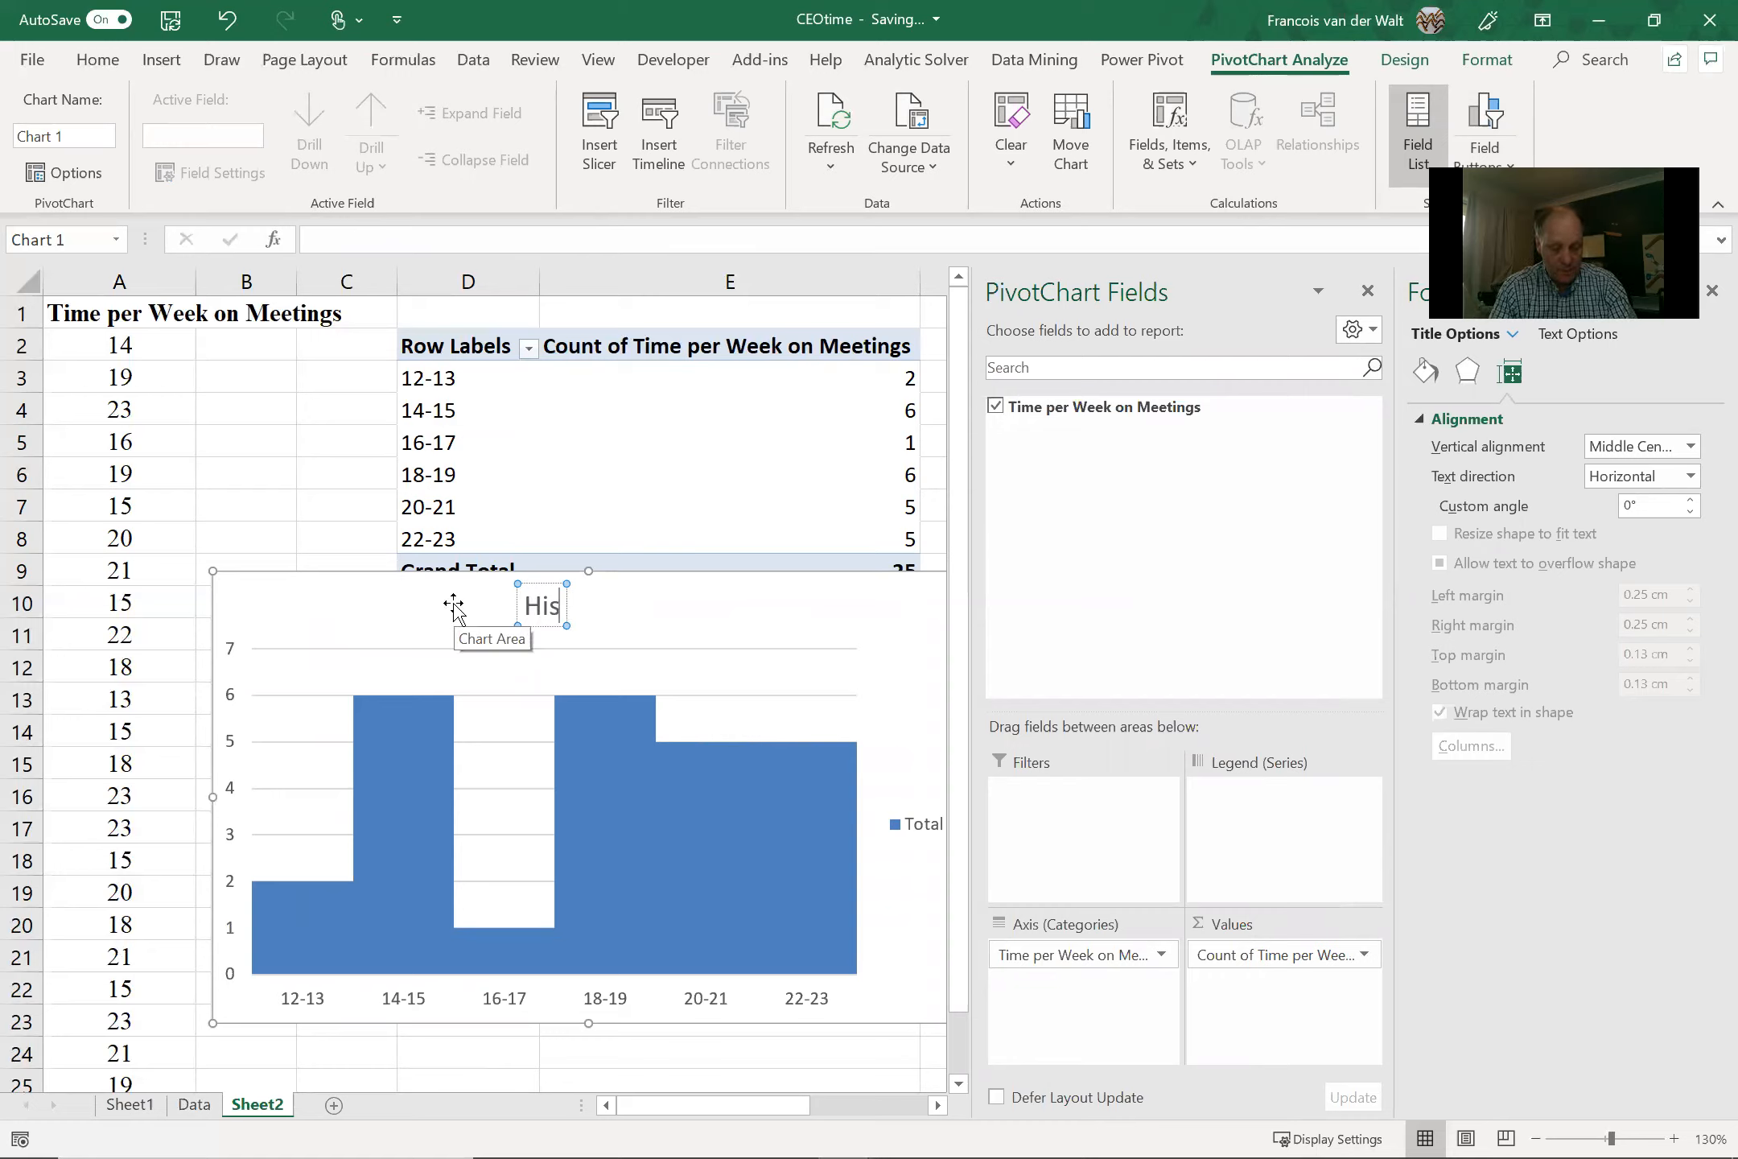
{"action": "type", "text": "togram of C"}
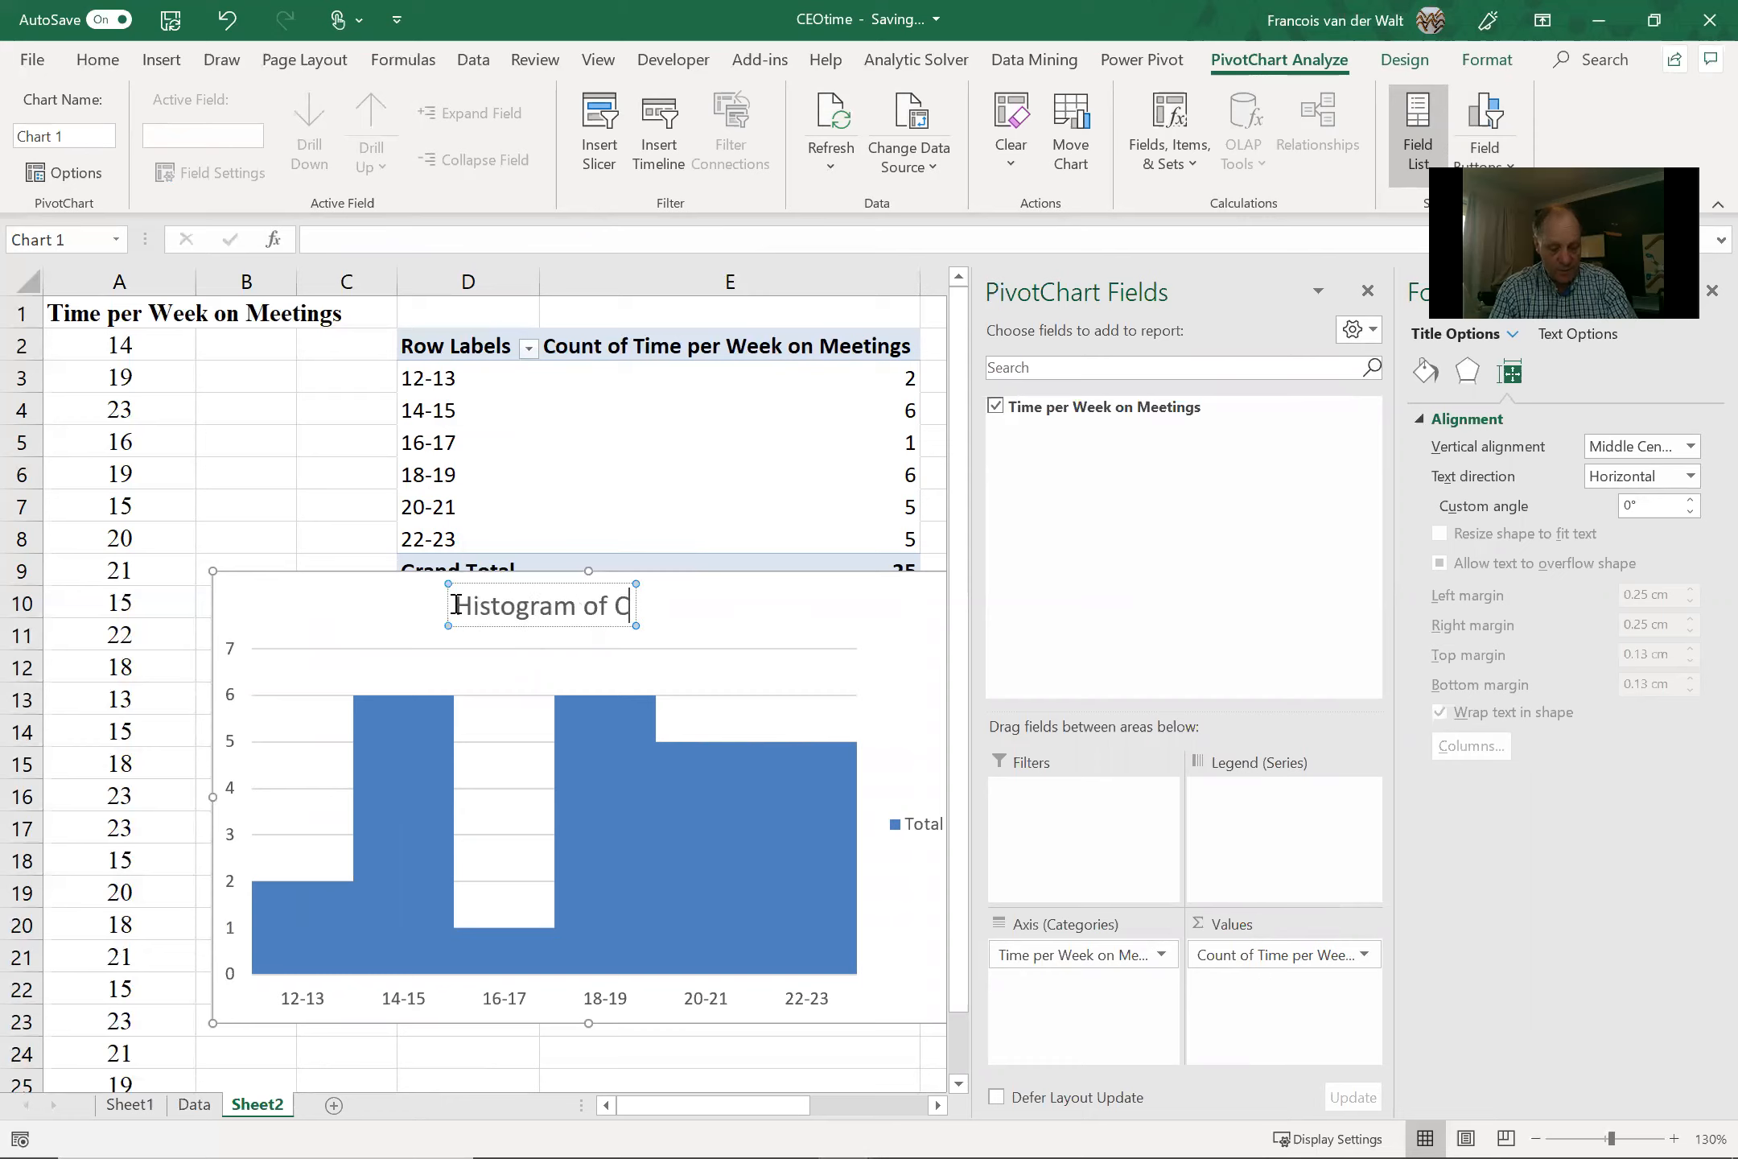
{"action": "type", "text": "EO"}
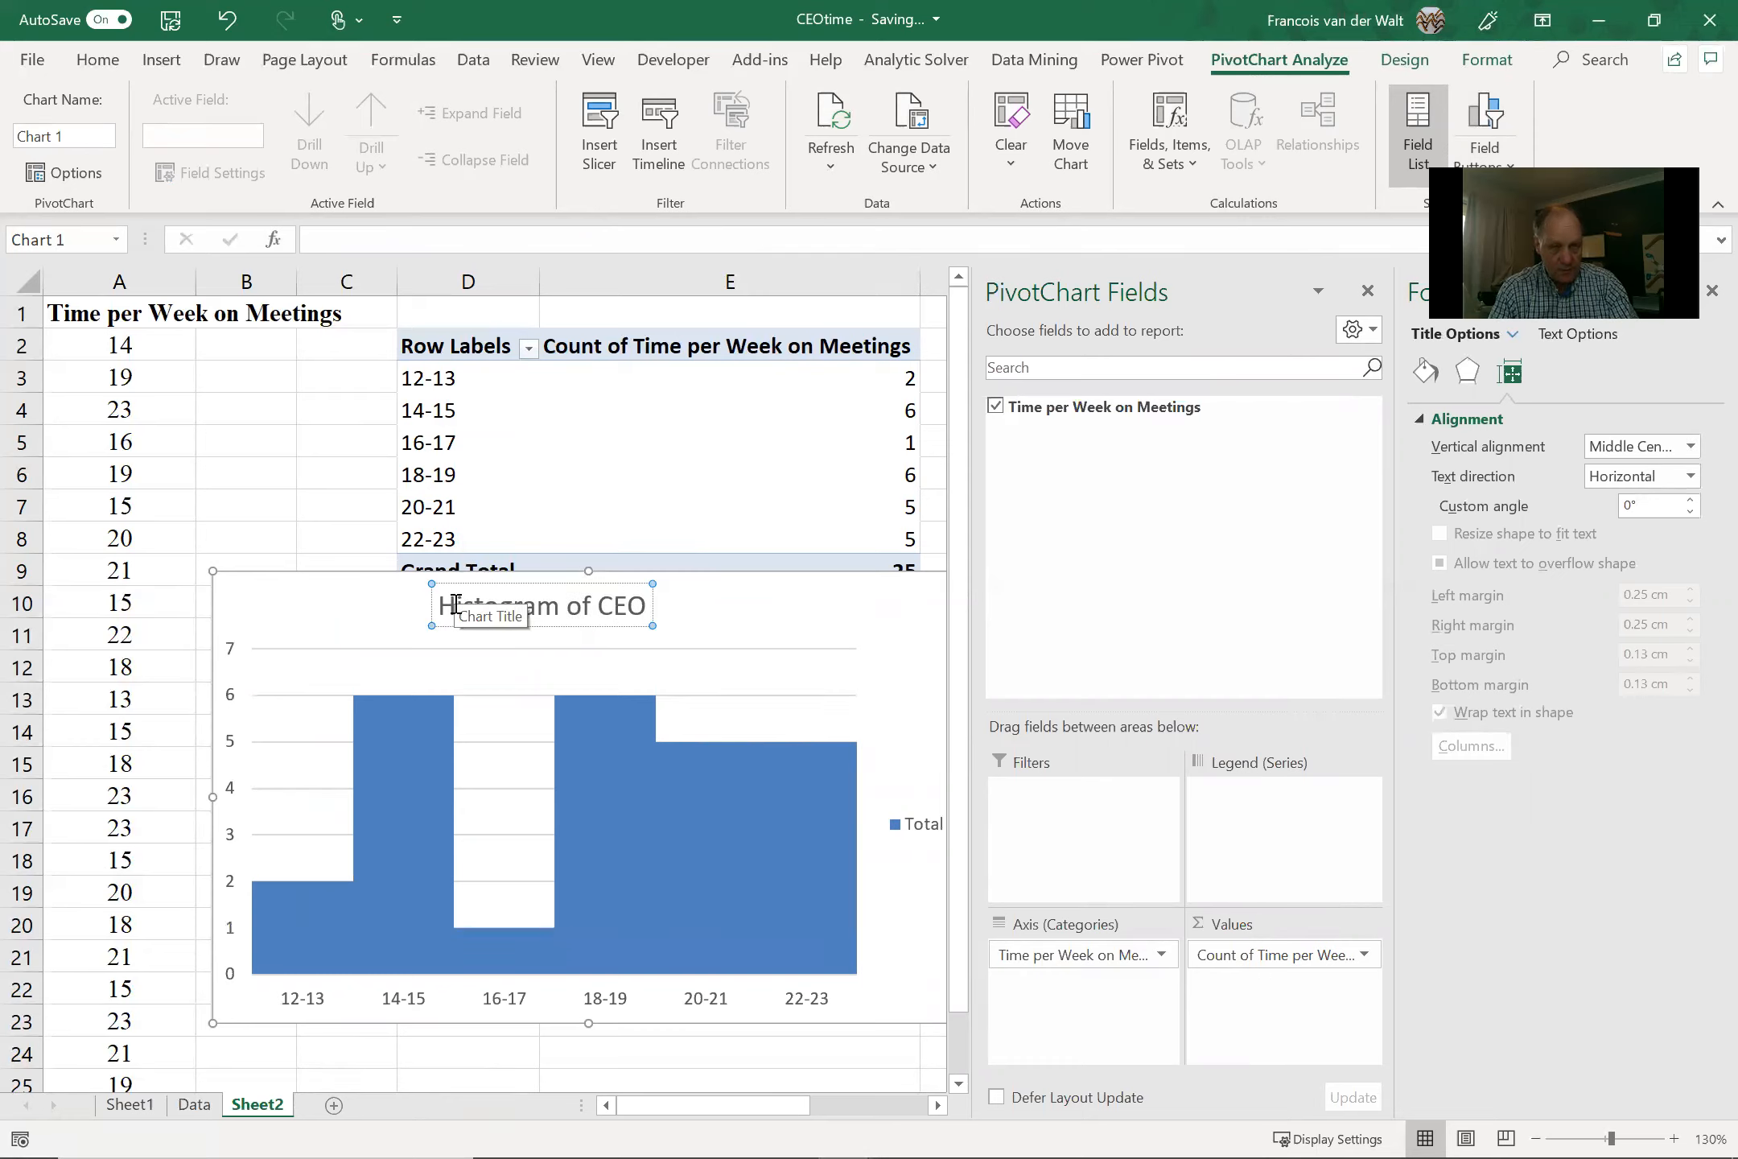
{"action": "type", "text": " meeting"}
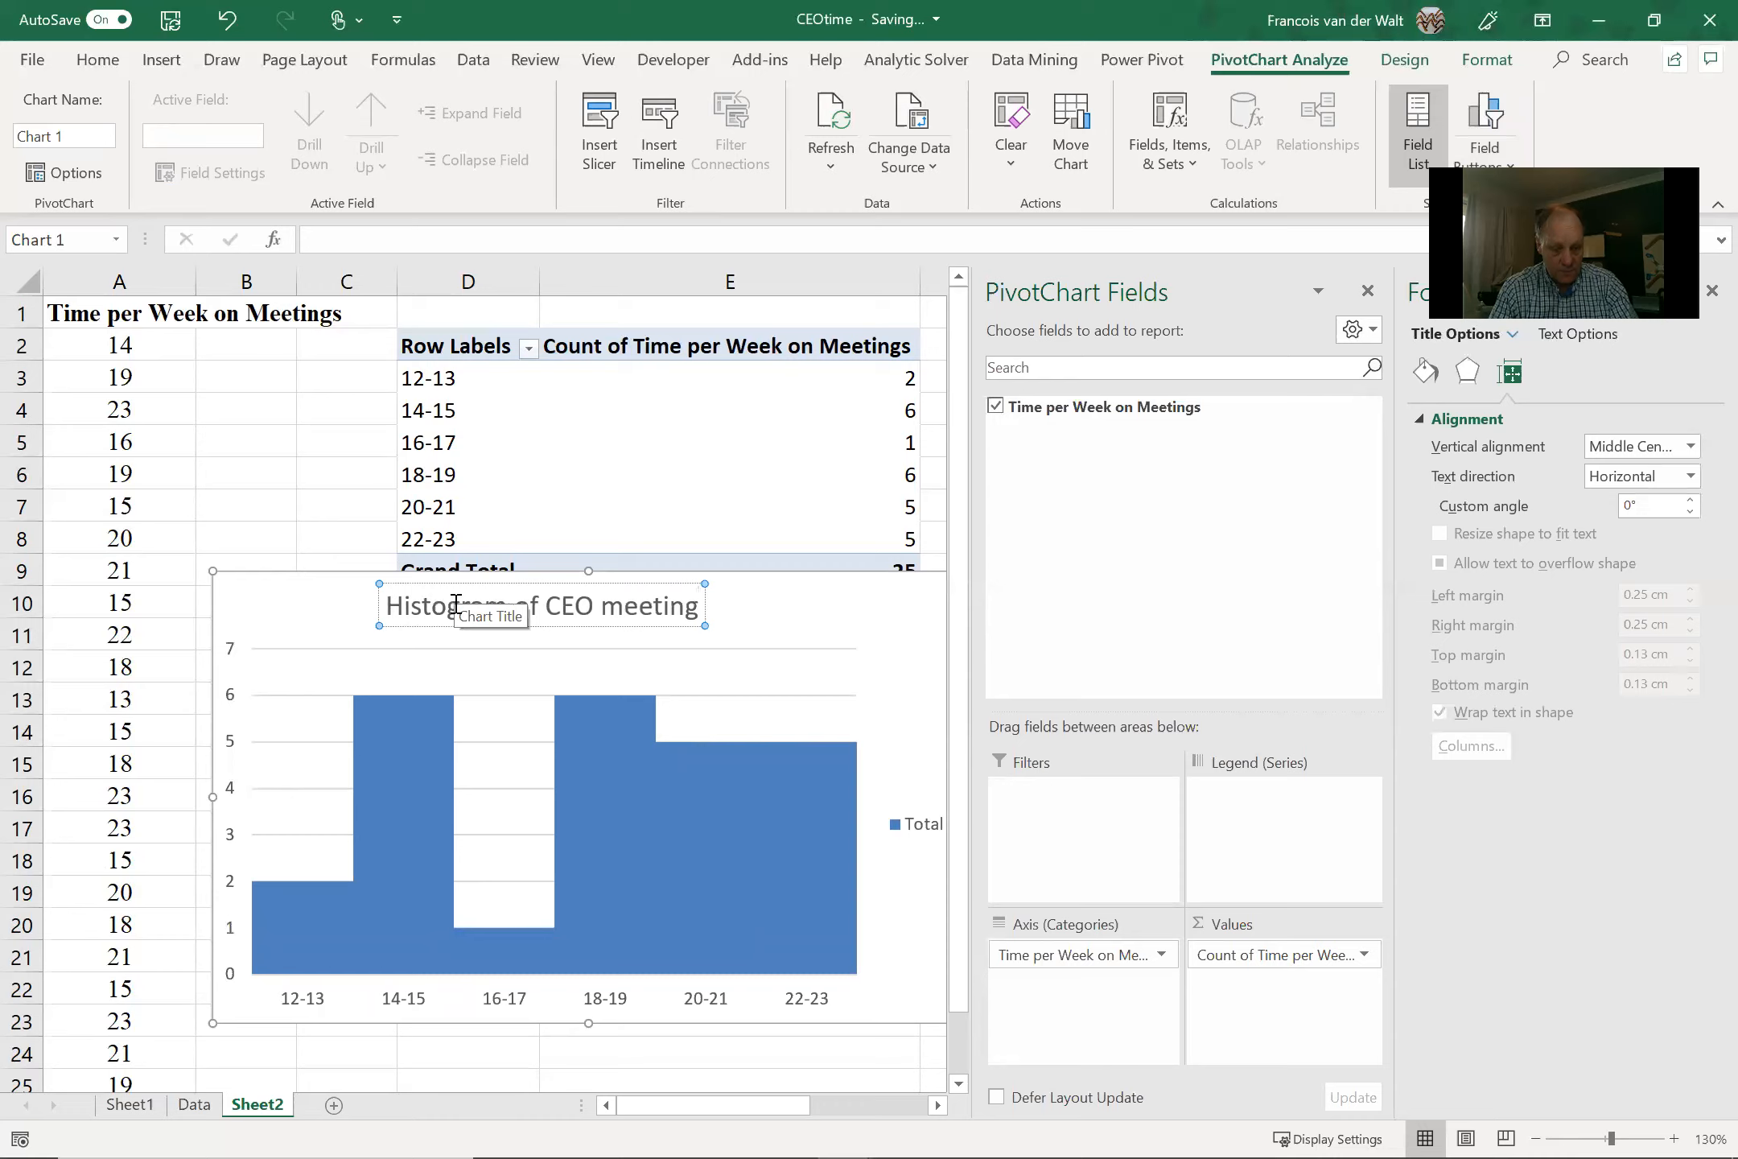
{"action": "type", "text": " times"}
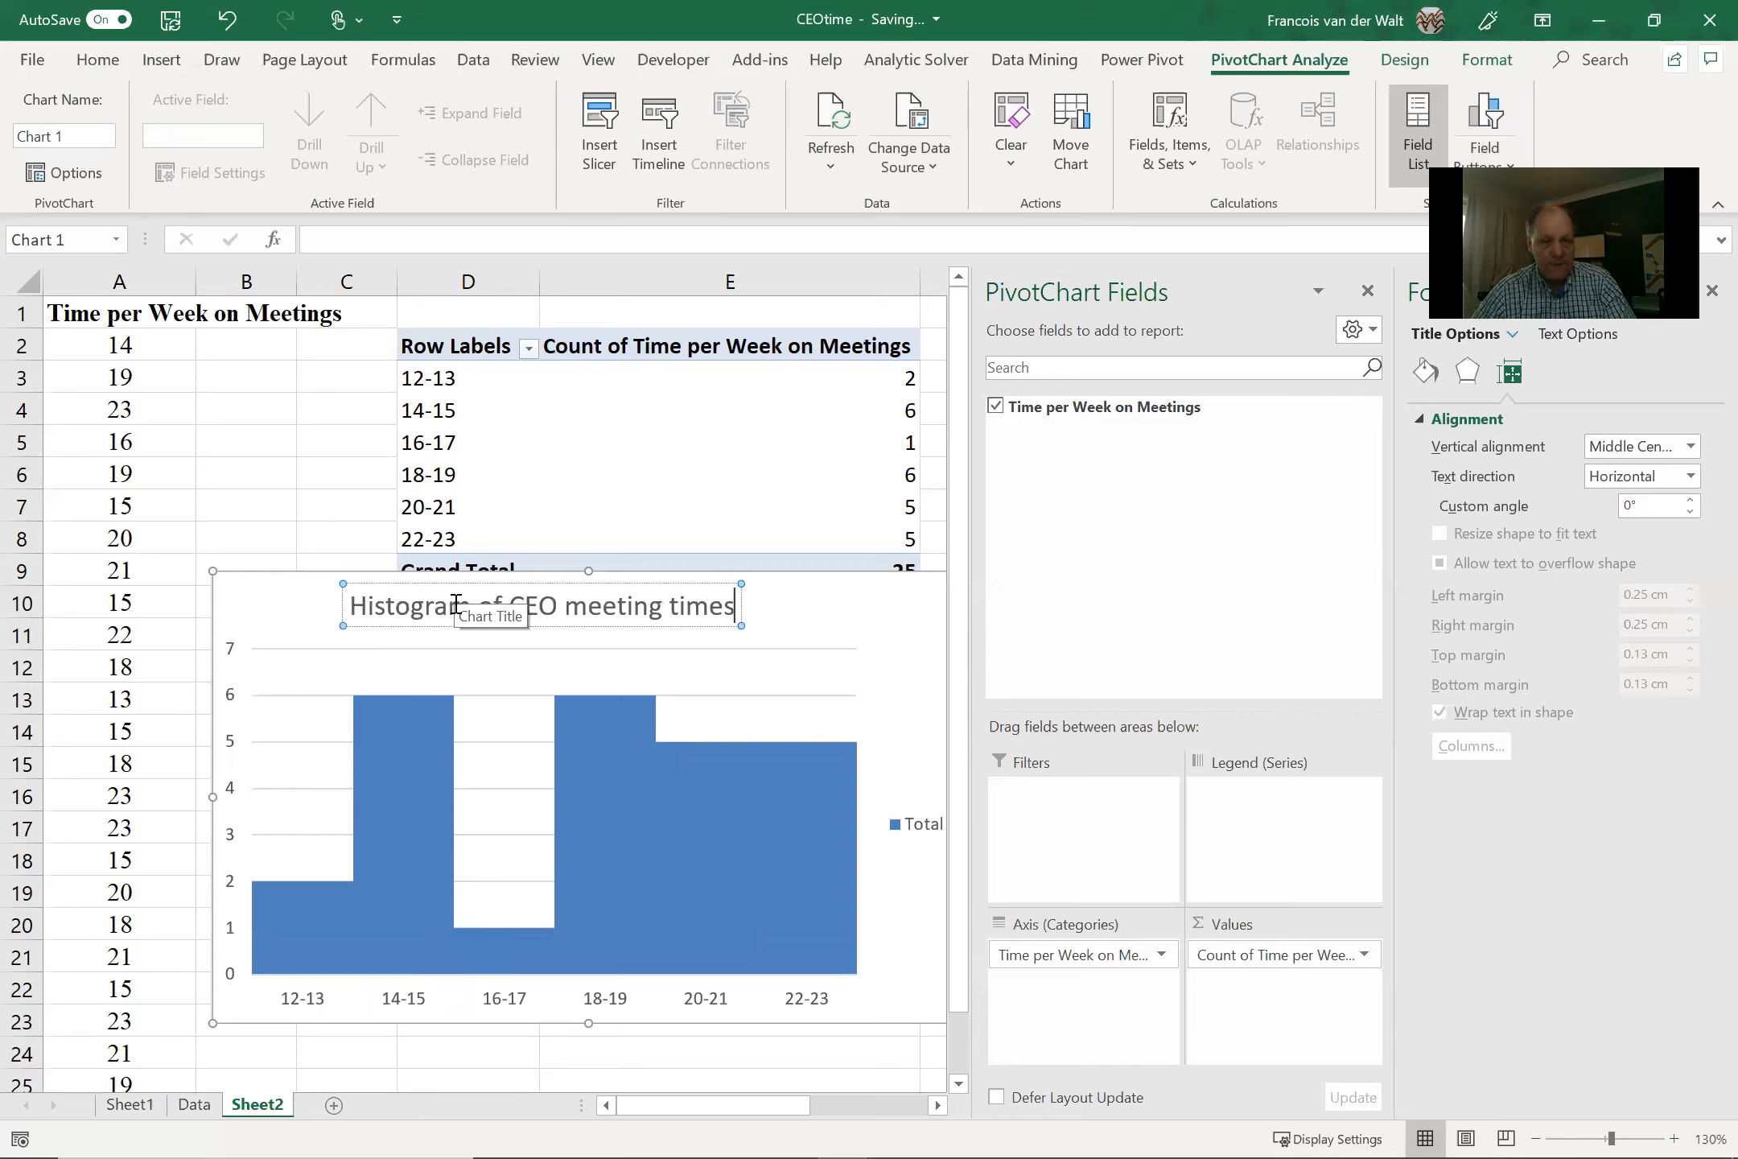
- Add data labels to the histogram's column series and set their font size to 11
{"action": "right_click", "coordinate": [598, 719]}
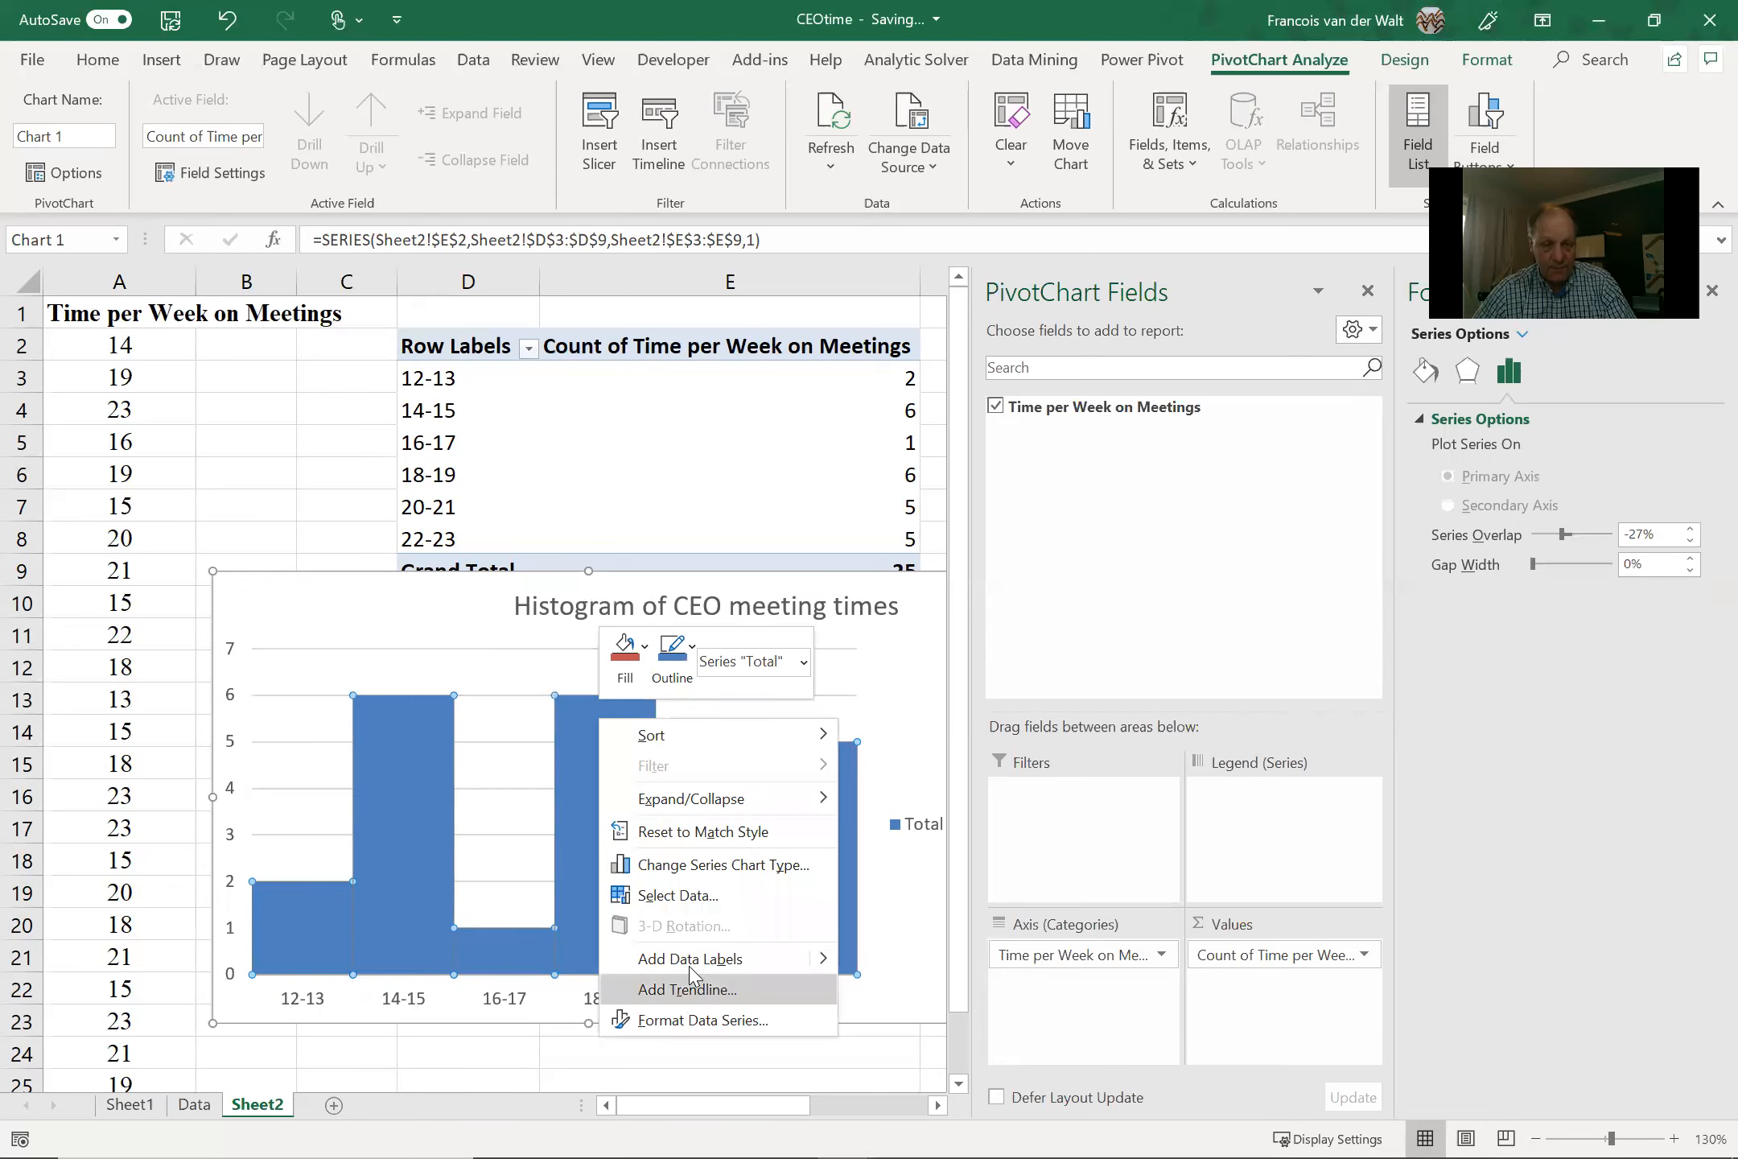
{"action": "left_click", "coordinate": [691, 960]}
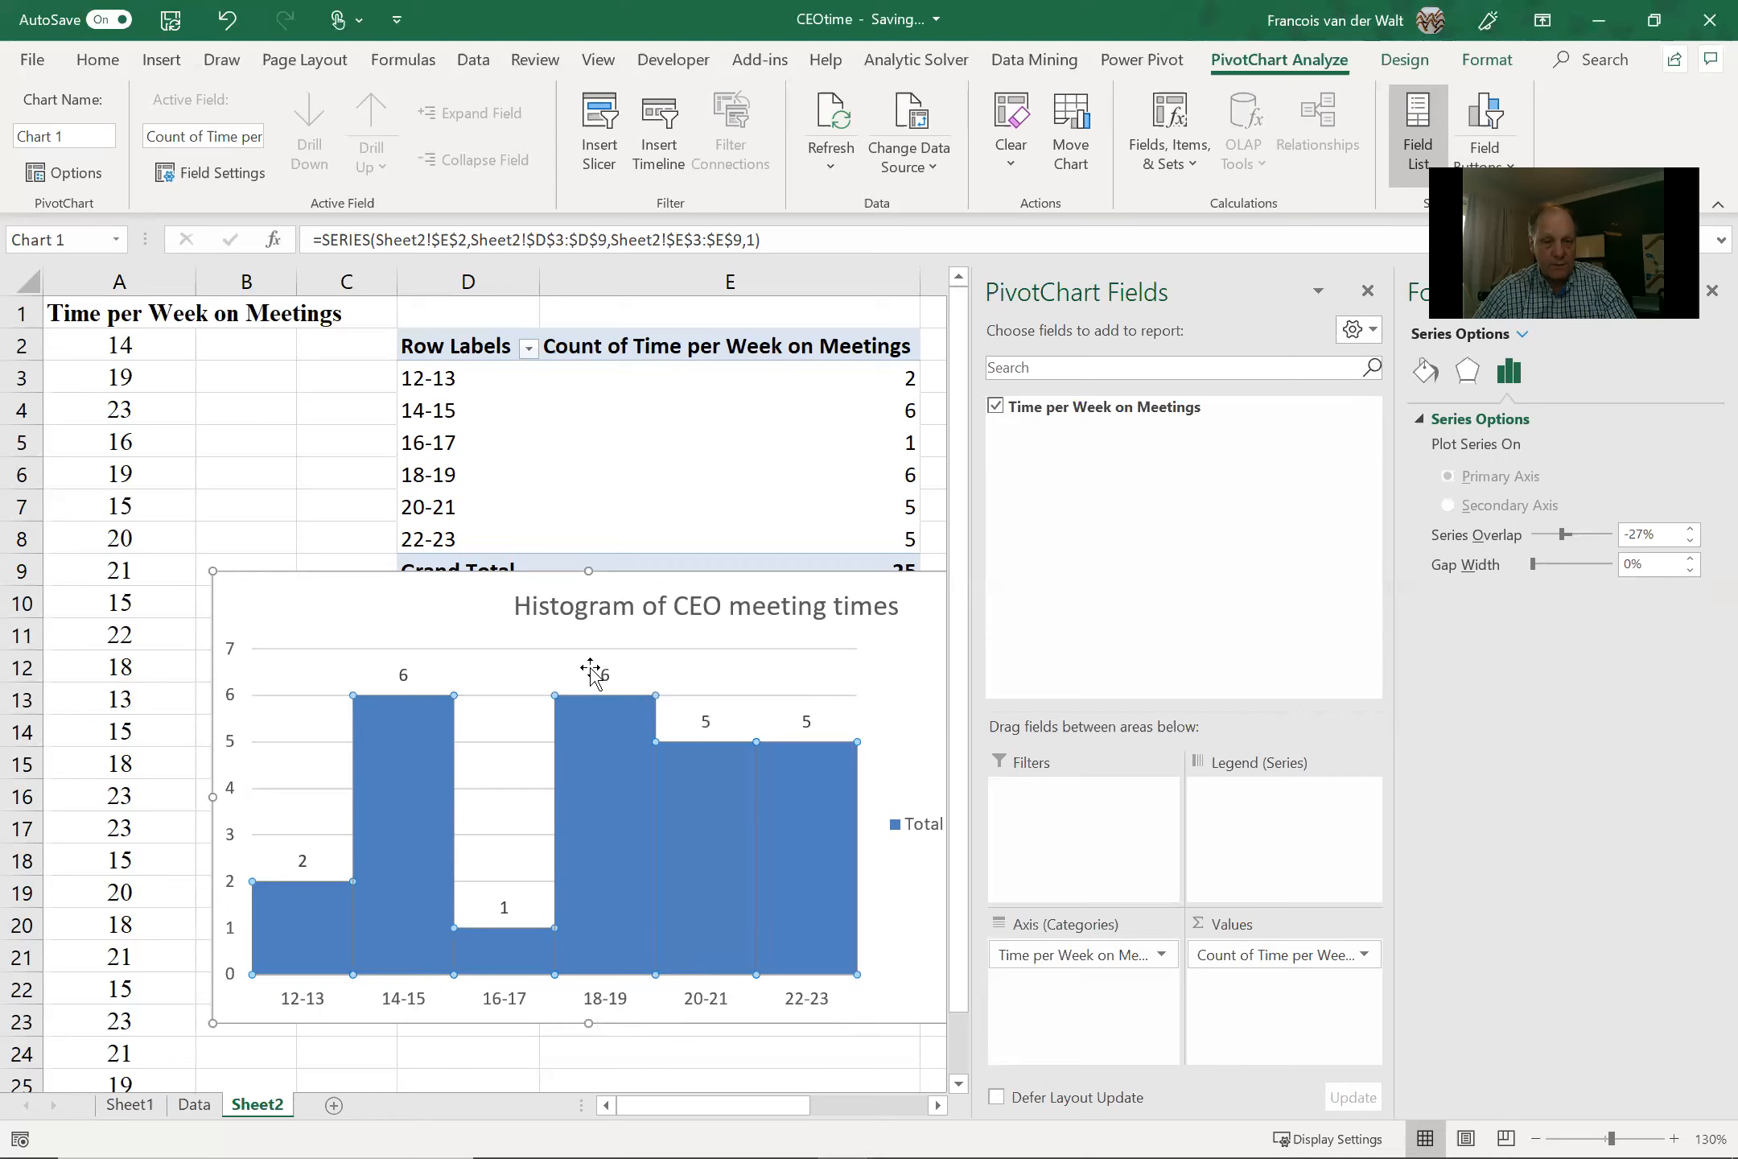
{"action": "left_click", "coordinate": [596, 672]}
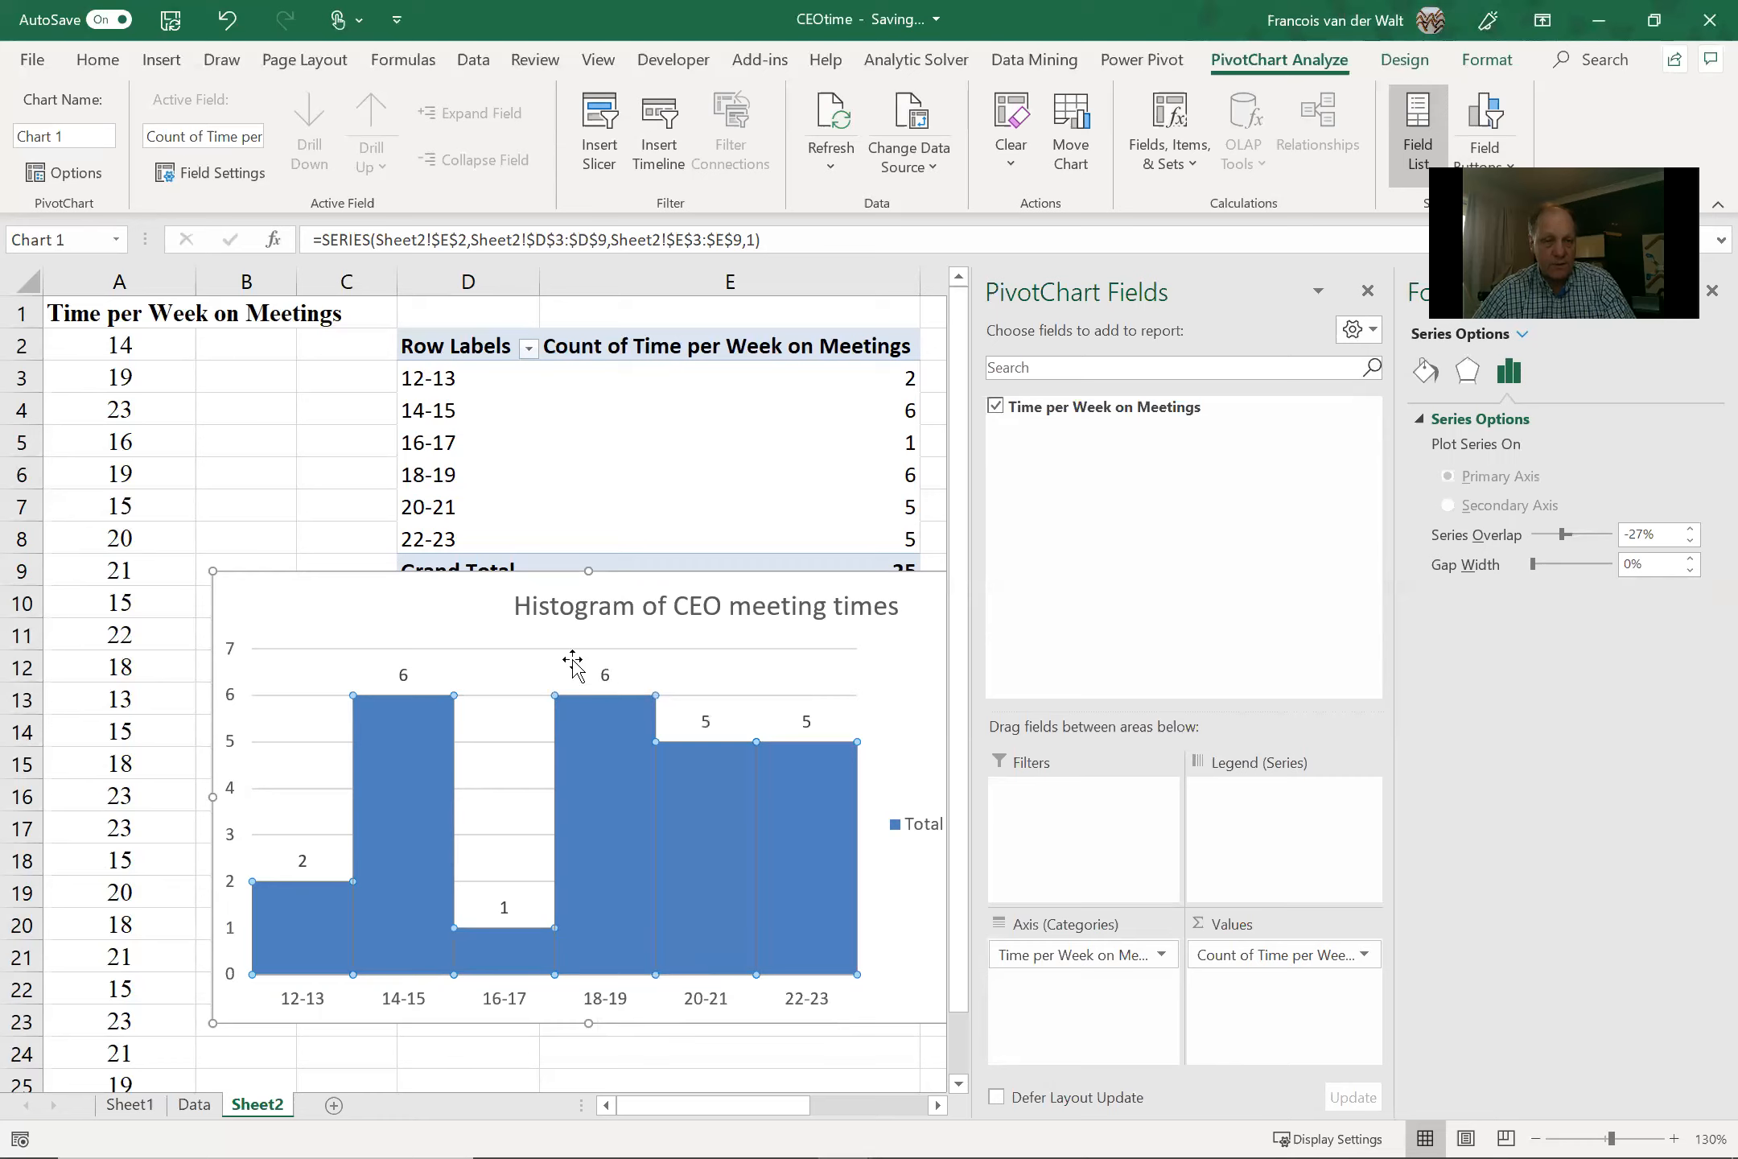
{"action": "left_click", "coordinate": [100, 62]}
{"action": "left_click", "coordinate": [410, 117]}
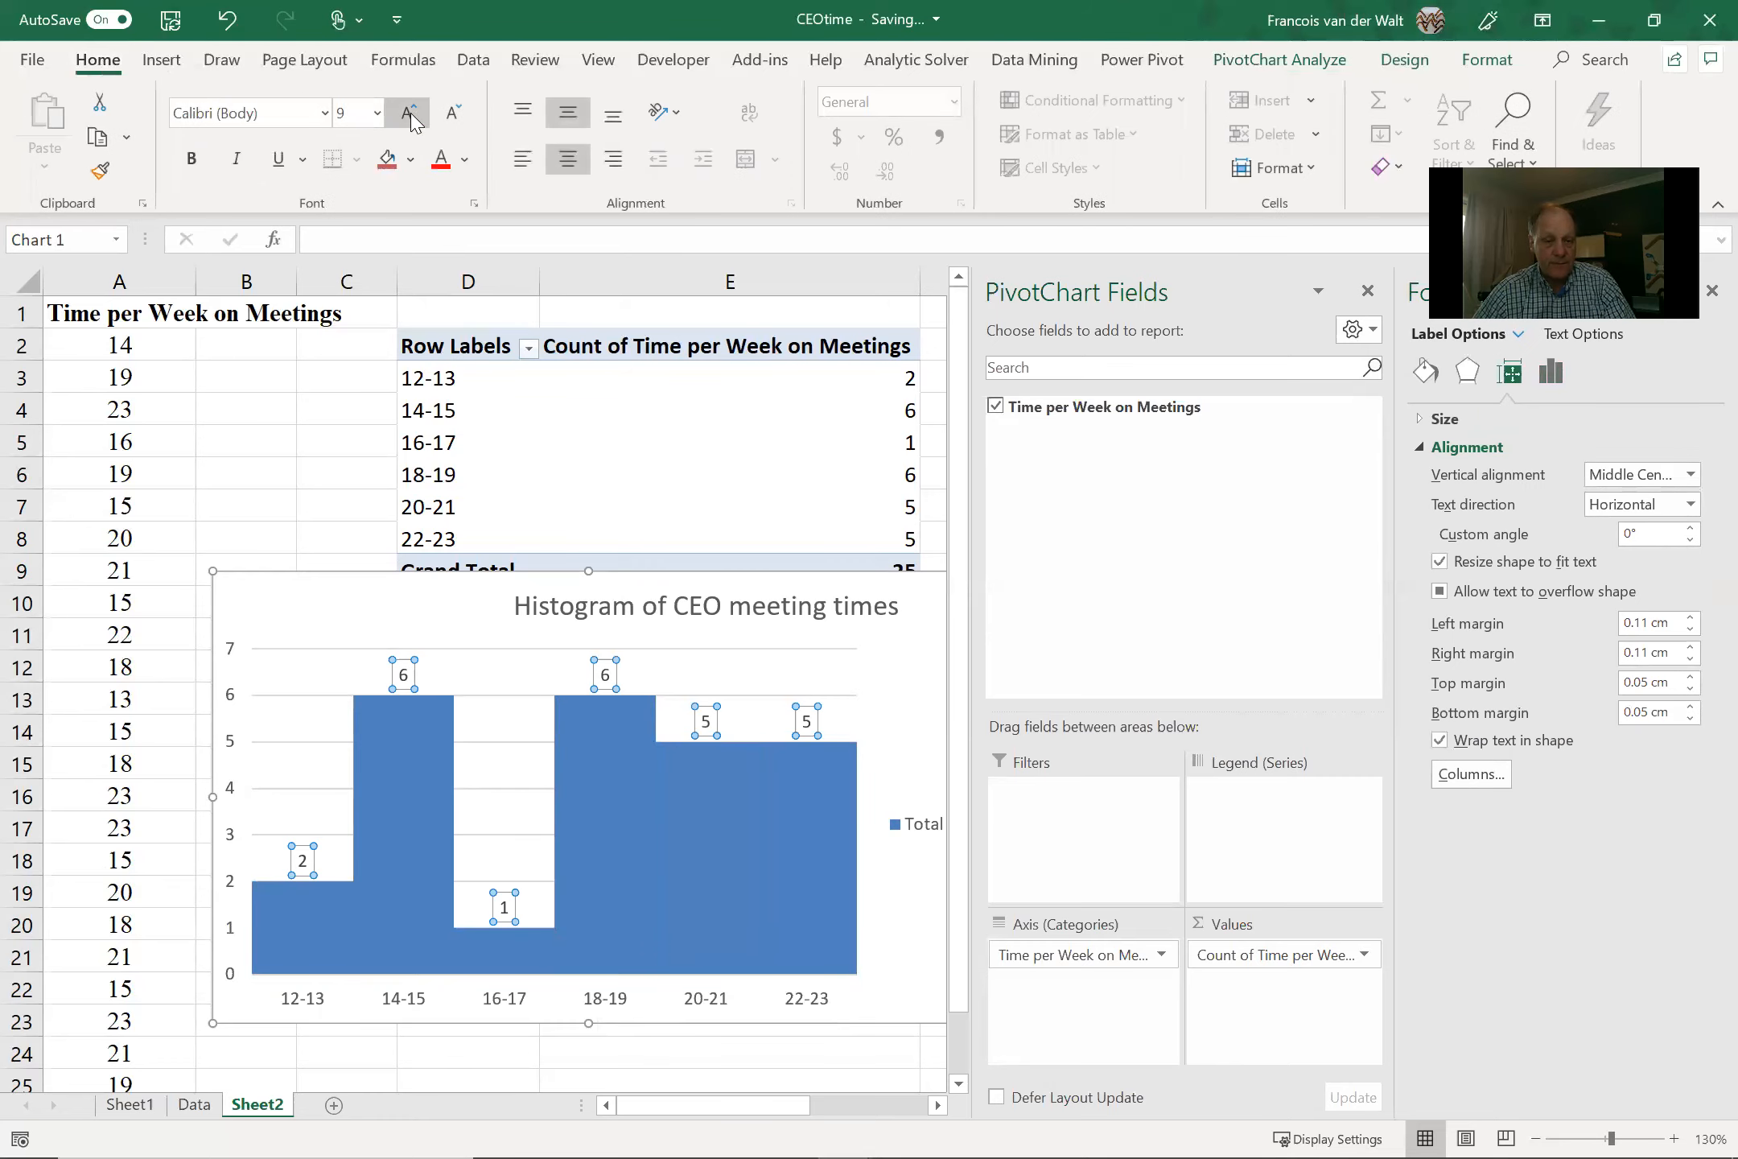
- Enlarge the vertical axis labels' font and set the chart title's font size to 16
{"action": "left_click", "coordinate": [233, 697]}
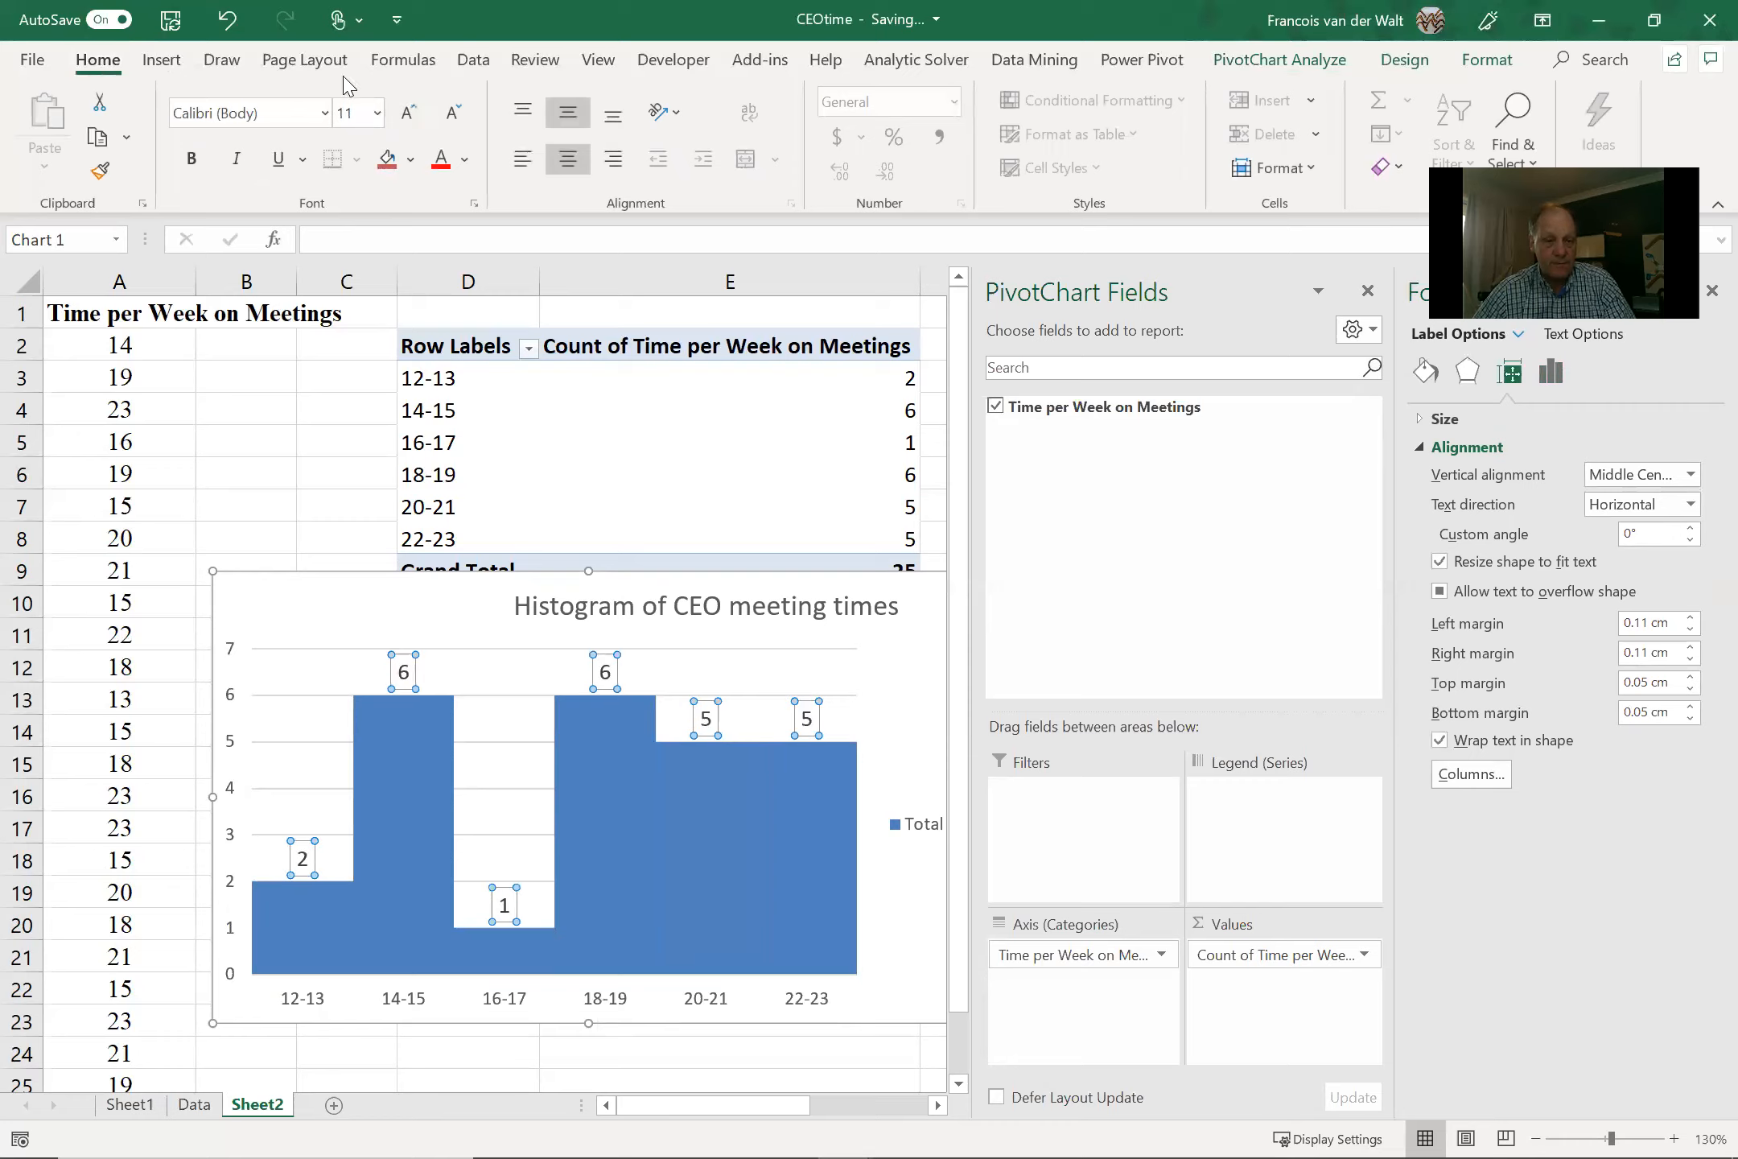
{"action": "left_click", "coordinate": [416, 117]}
{"action": "left_click", "coordinate": [416, 116]}
{"action": "left_click", "coordinate": [650, 605]}
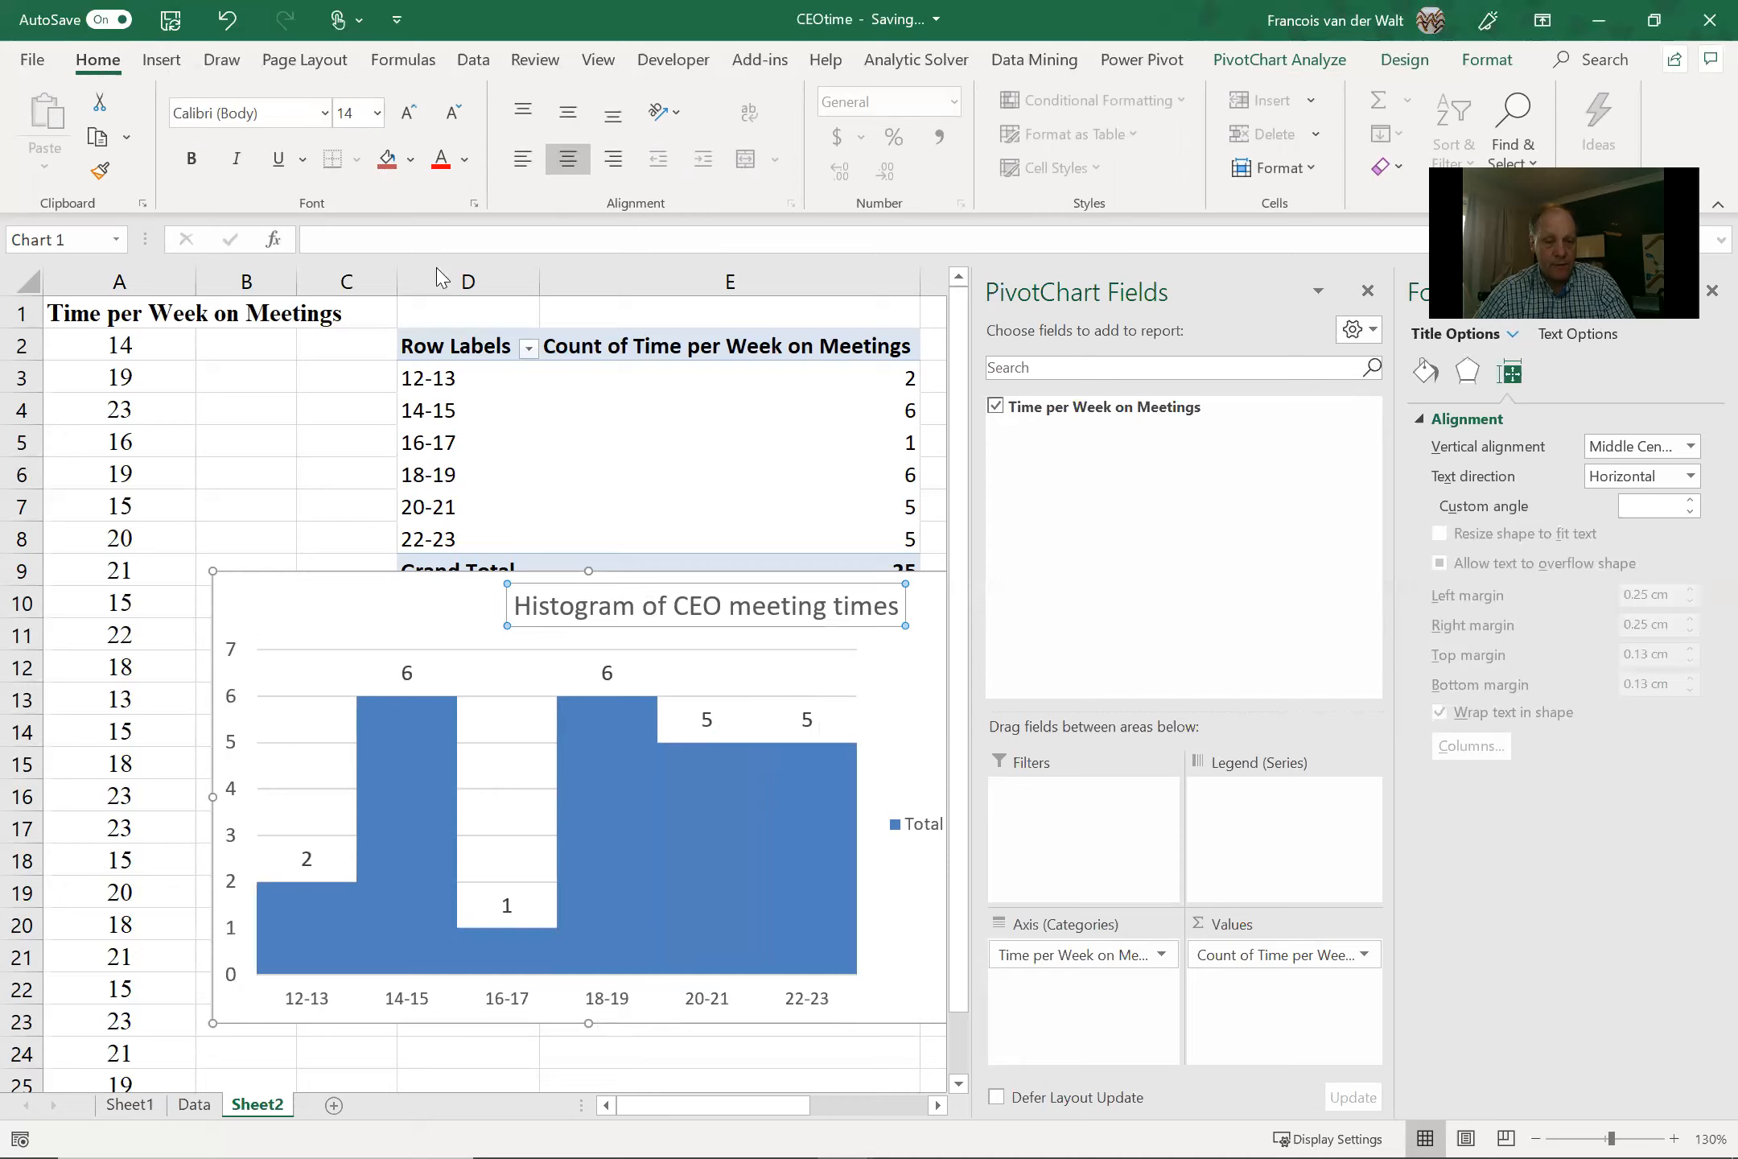
{"action": "key", "text": "ctrl+shift+period"}
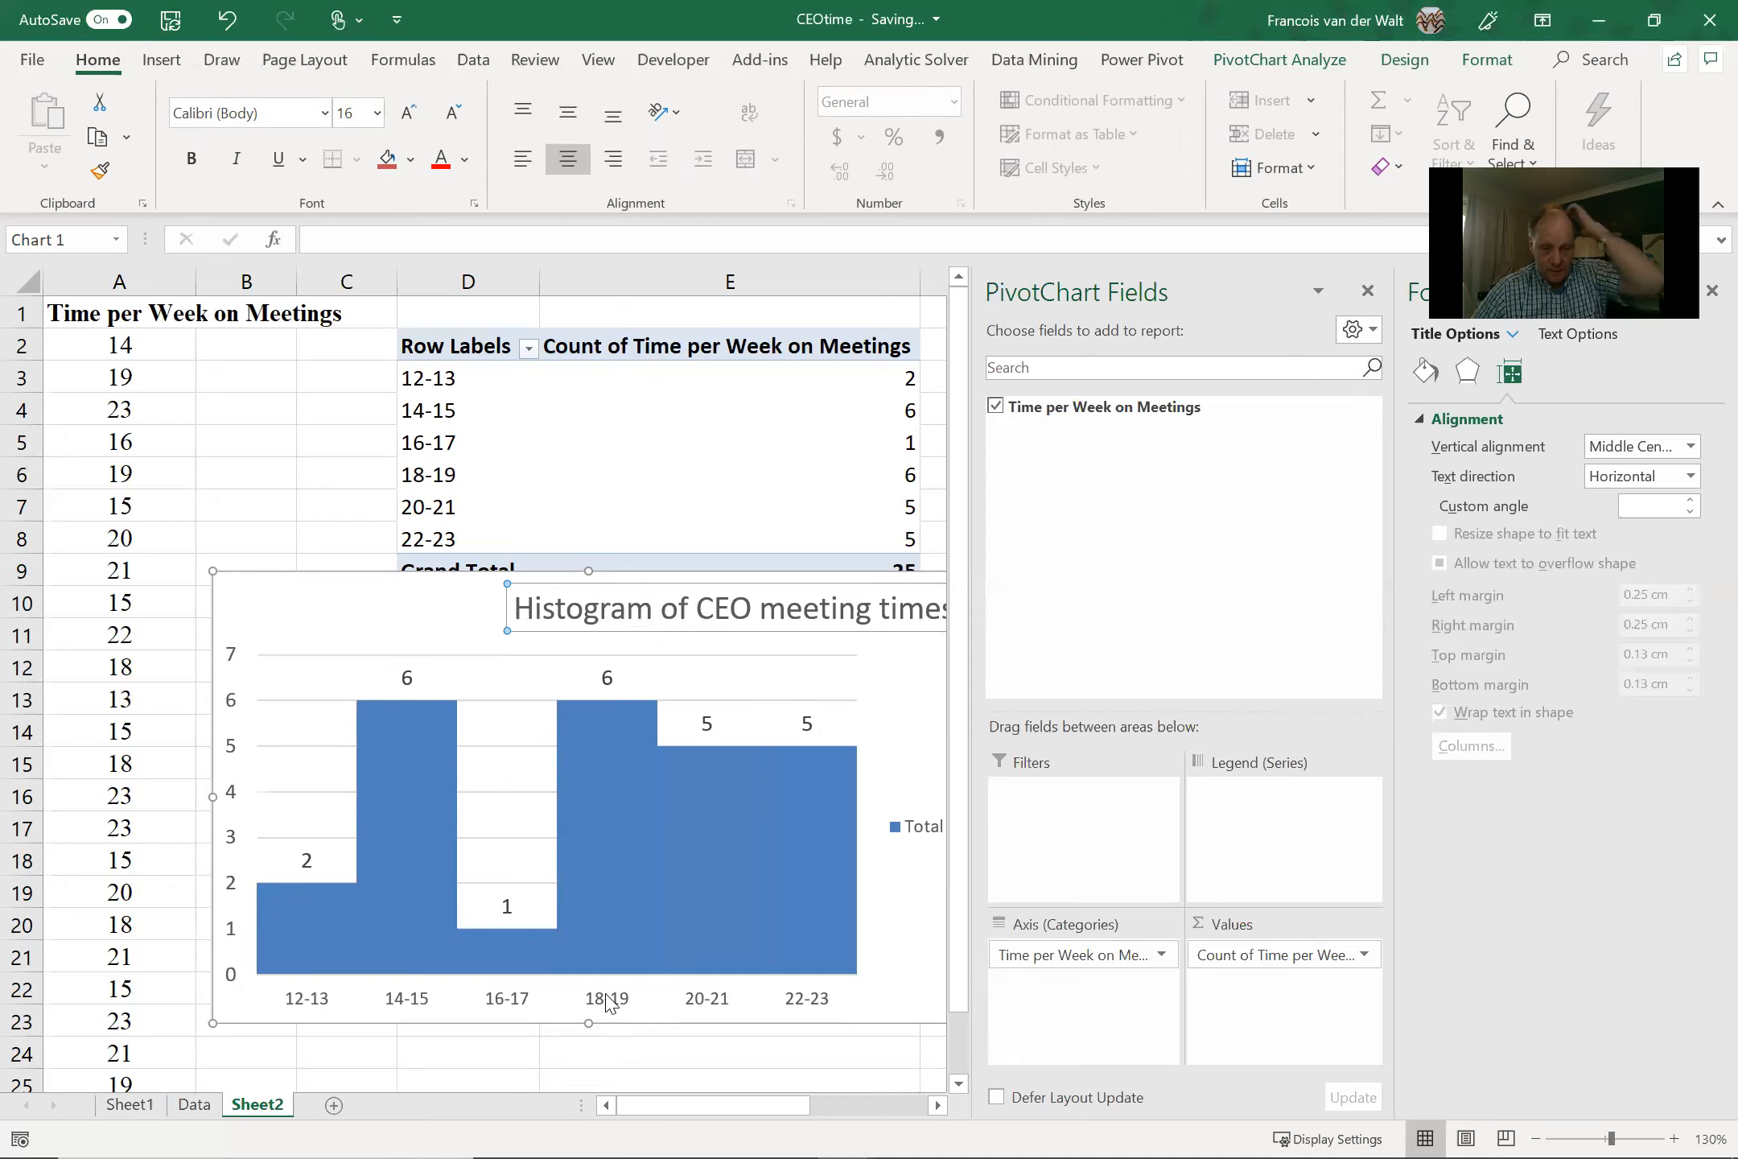
- Set the font size of the horizontal axis labels to 10.5
{"action": "left_click", "coordinate": [608, 1002]}
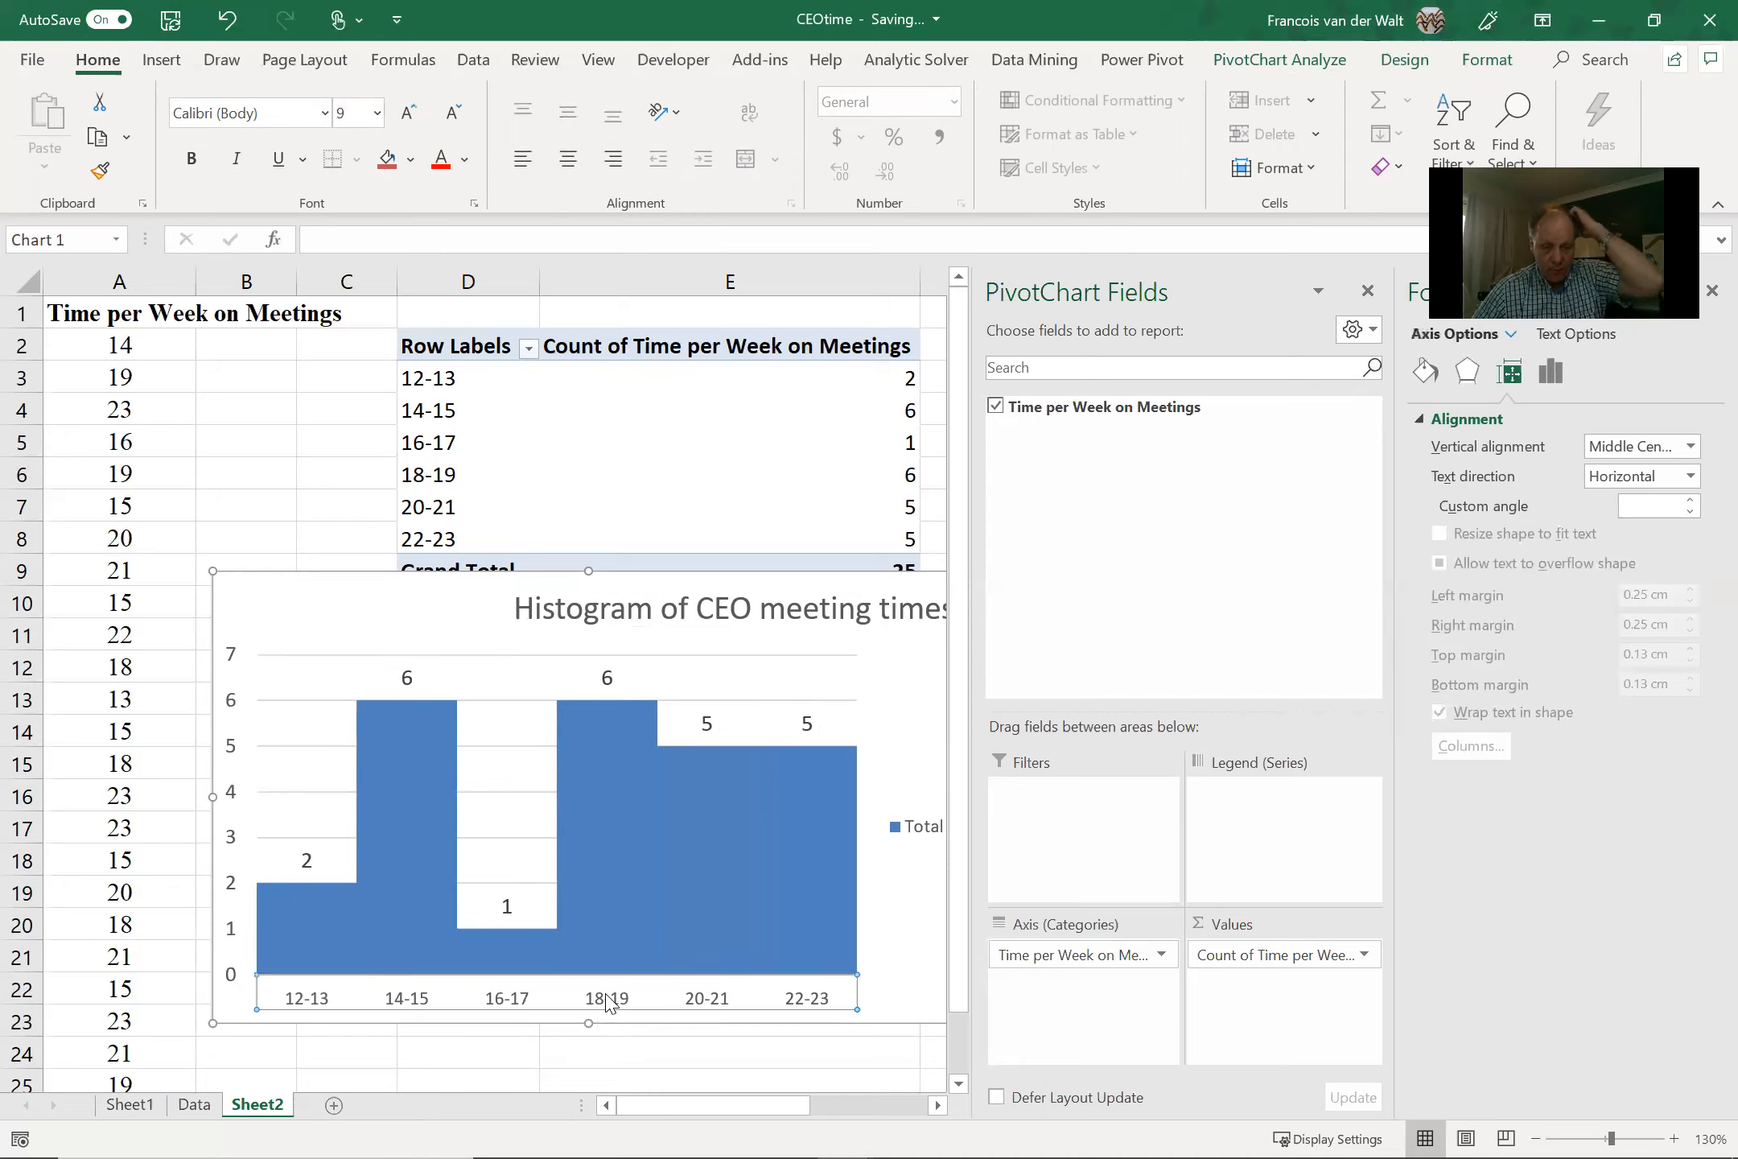
{"action": "left_click", "coordinate": [411, 110]}
{"action": "left_click", "coordinate": [411, 110]}
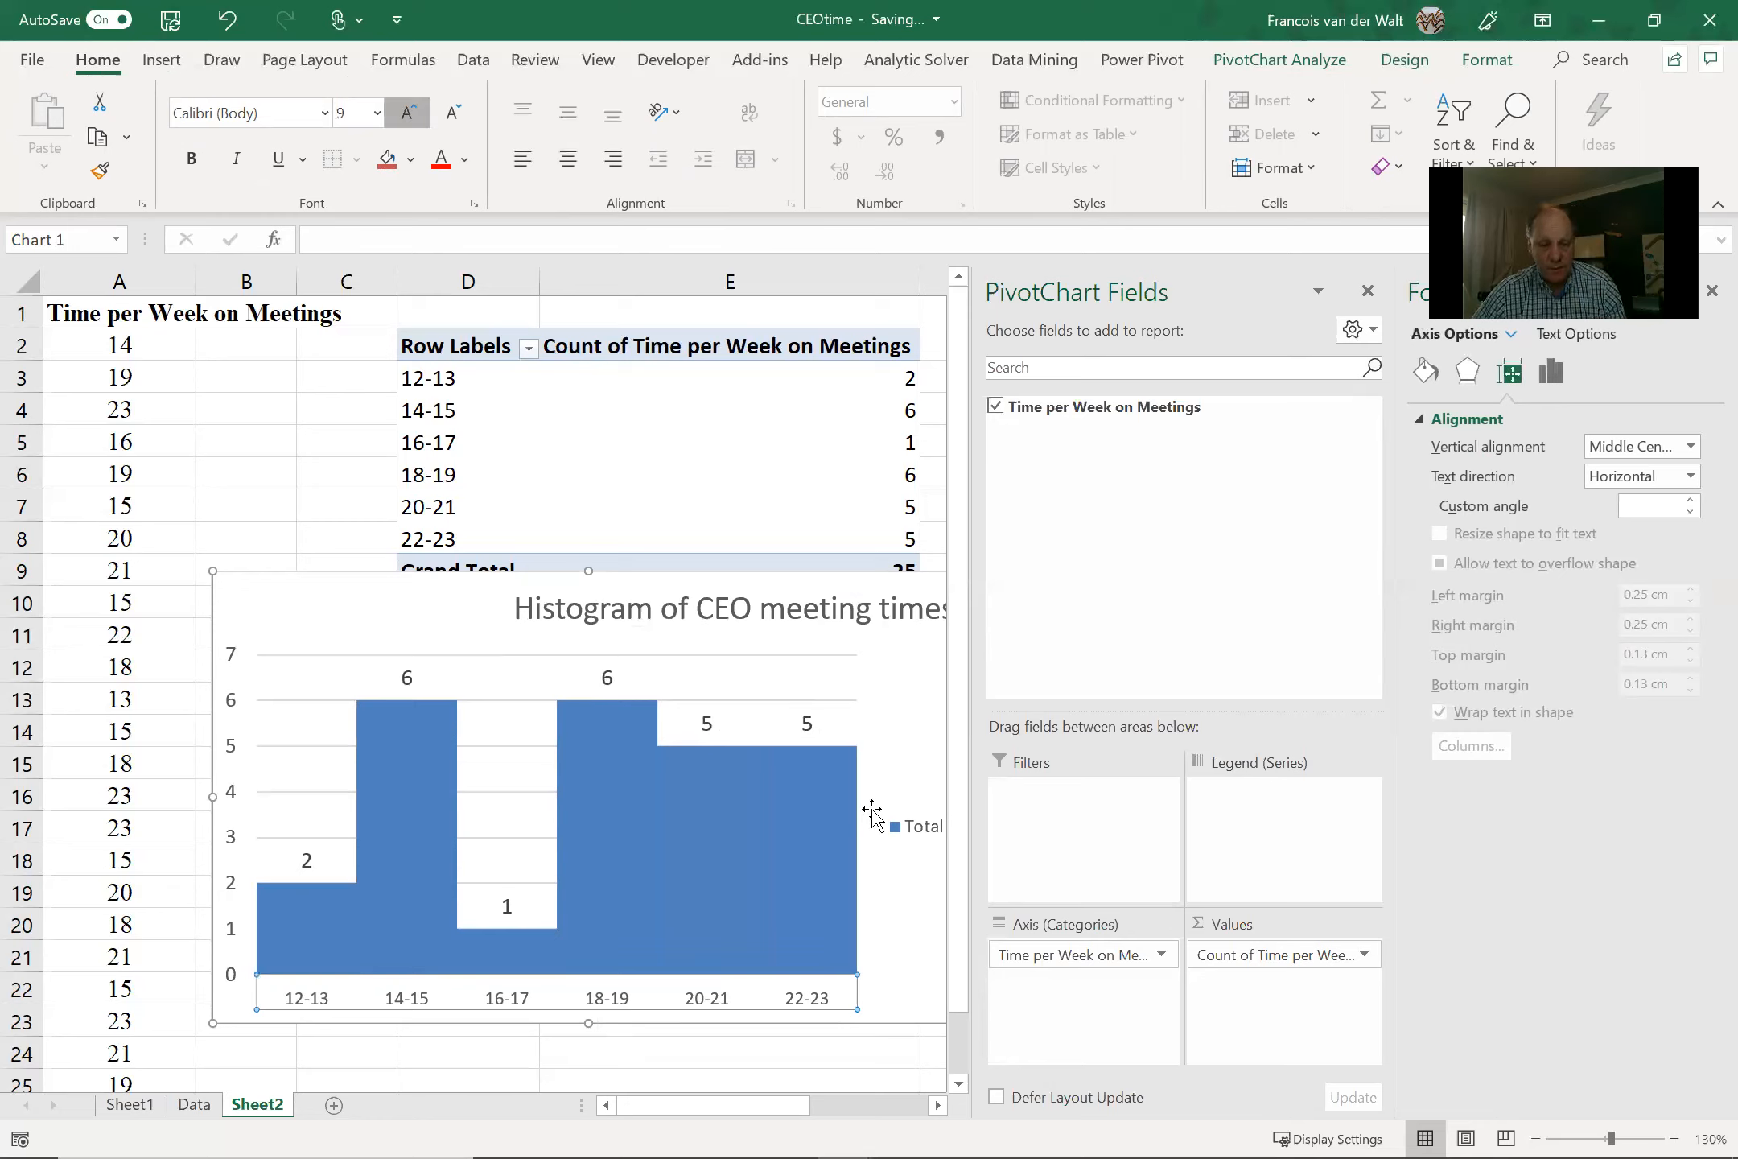
- Delete the chart legend and centre the chart title over the histogram, with the PivotChart field list closed
{"action": "left_click", "coordinate": [920, 835]}
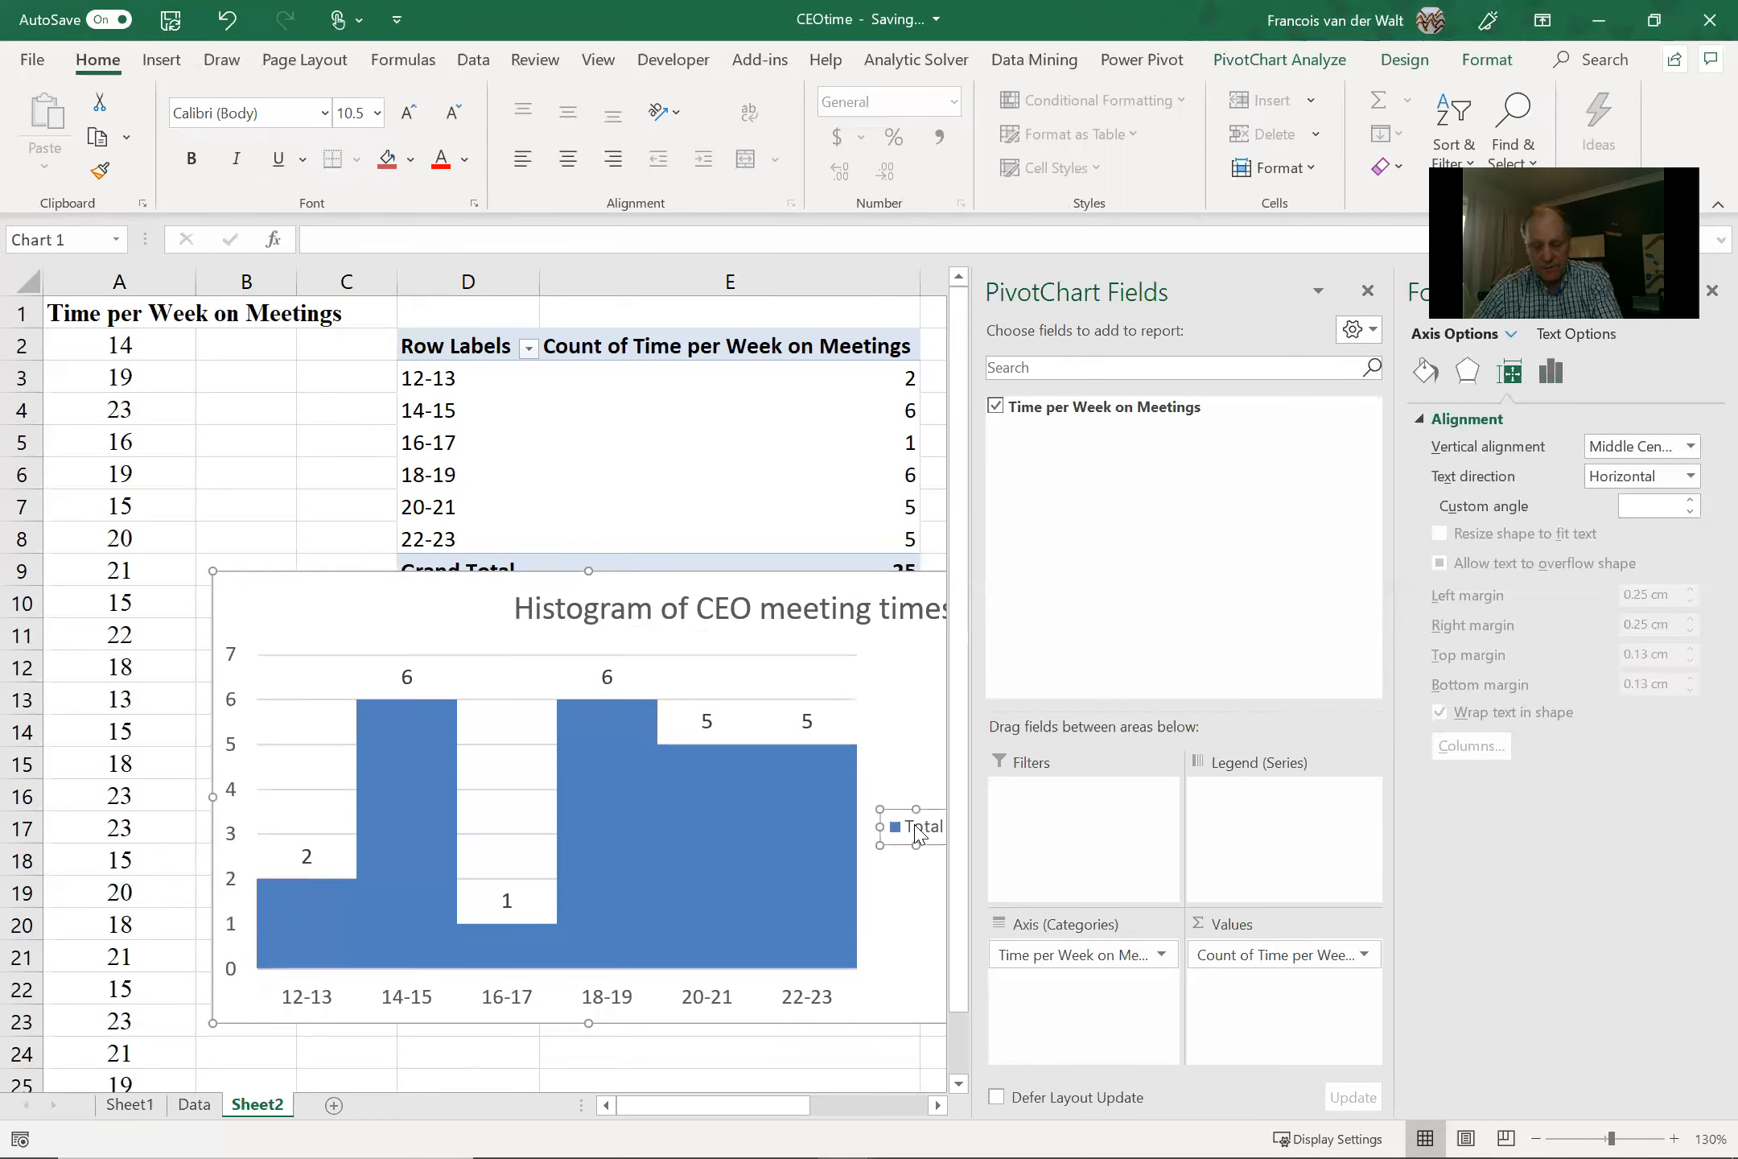
{"action": "key", "text": "Delete"}
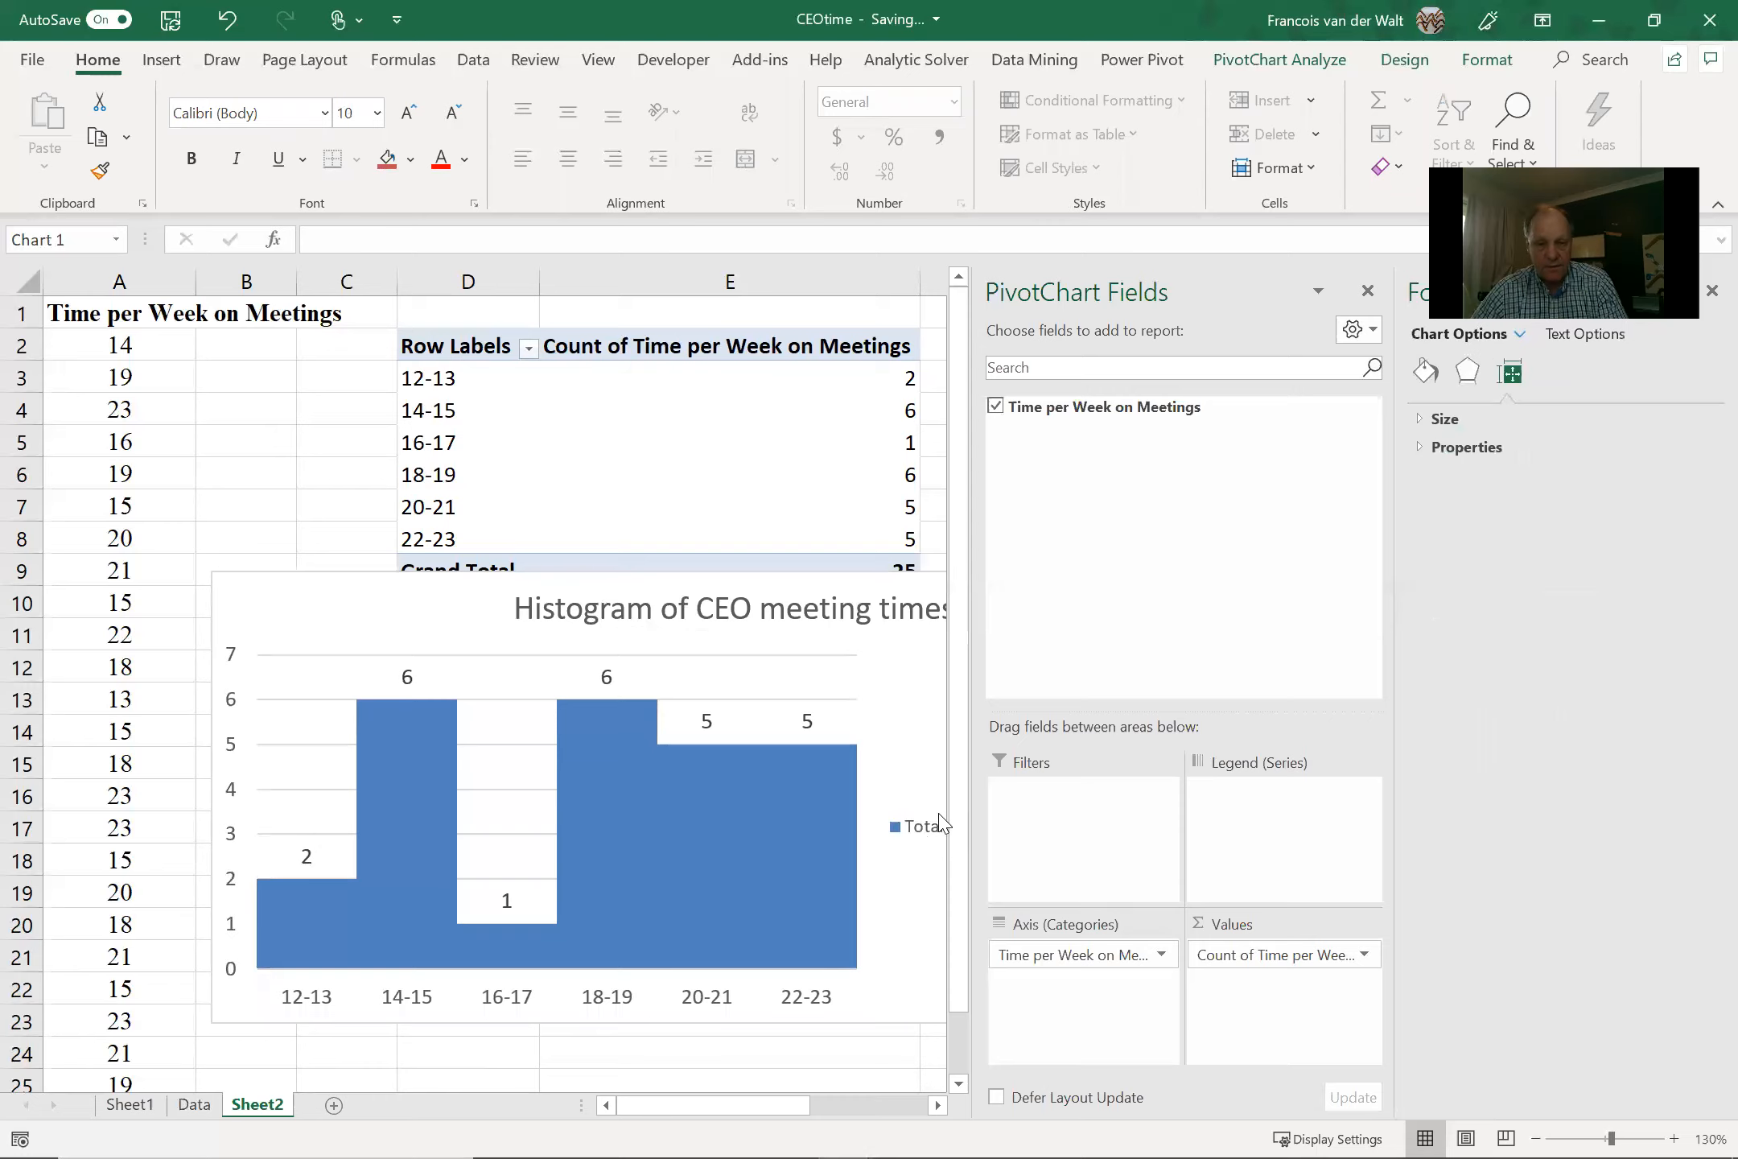
{"action": "left_click", "coordinate": [1370, 293]}
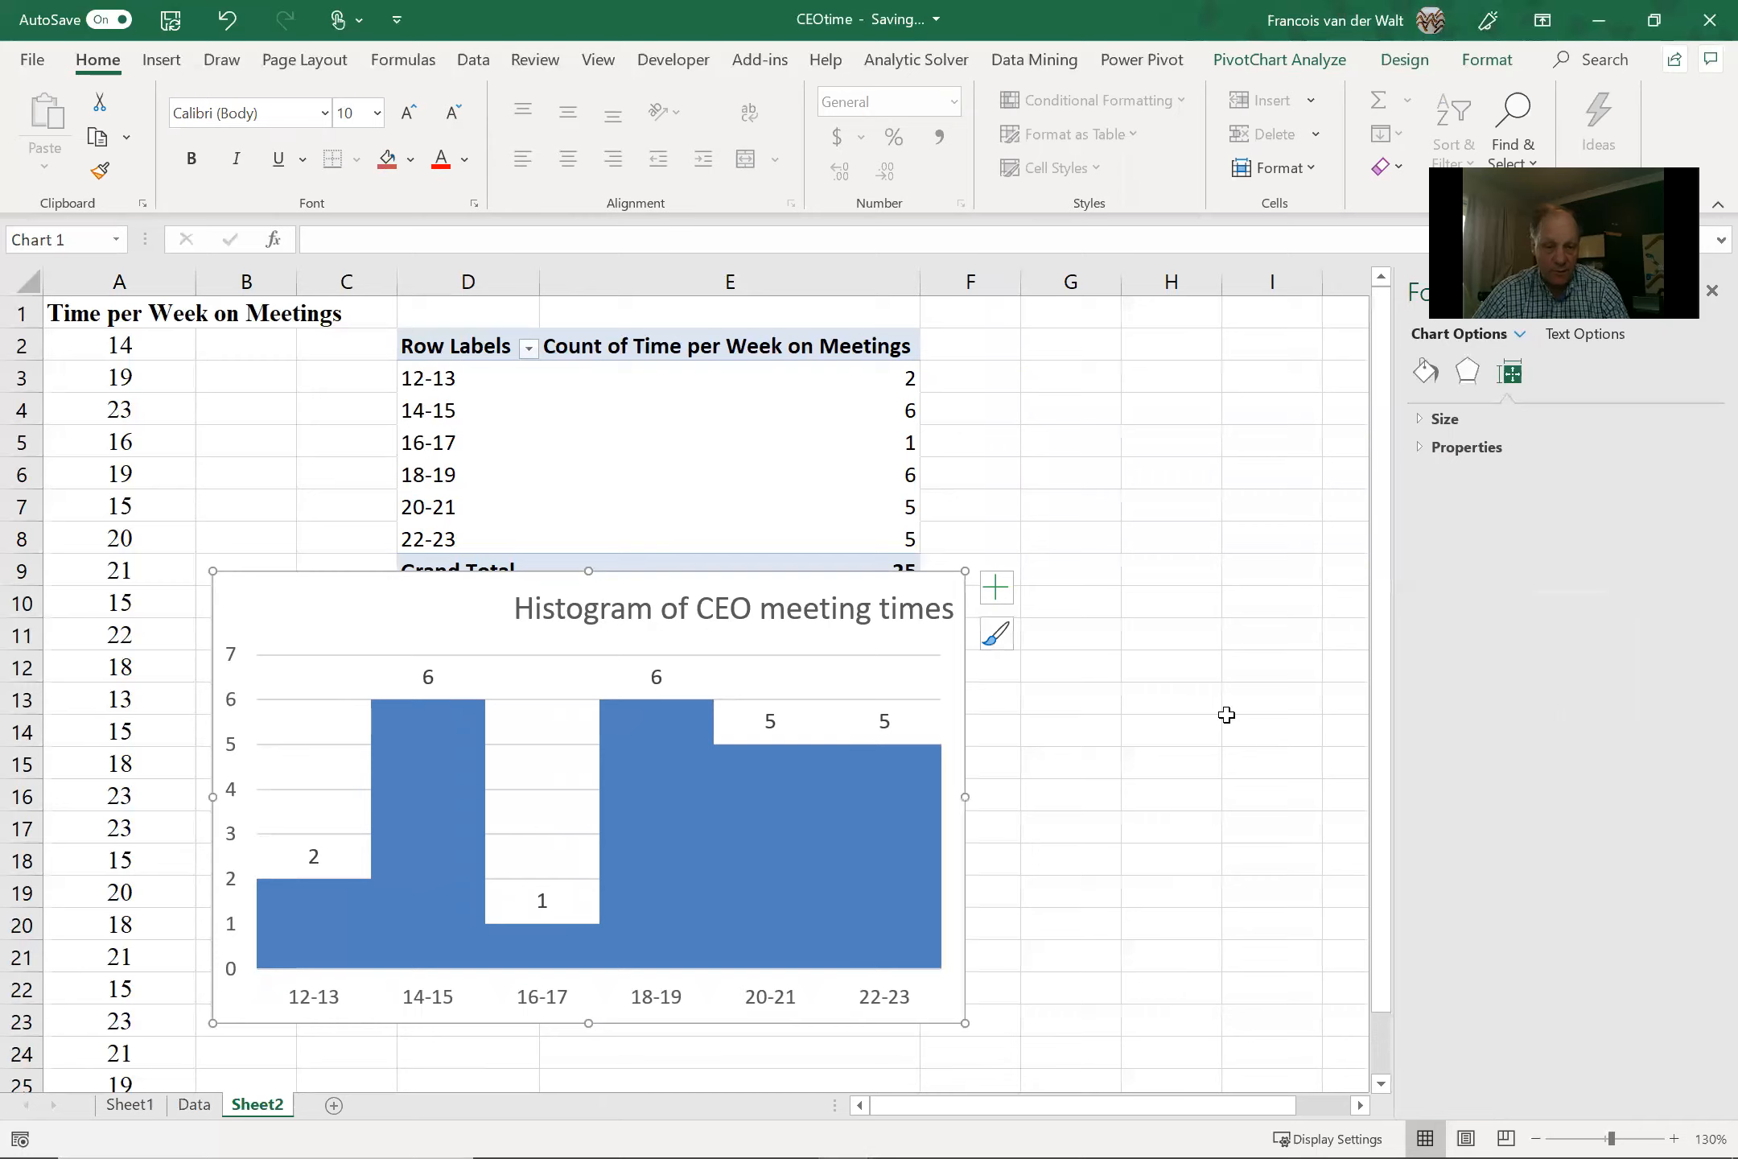
{"action": "left_click", "coordinate": [674, 618]}
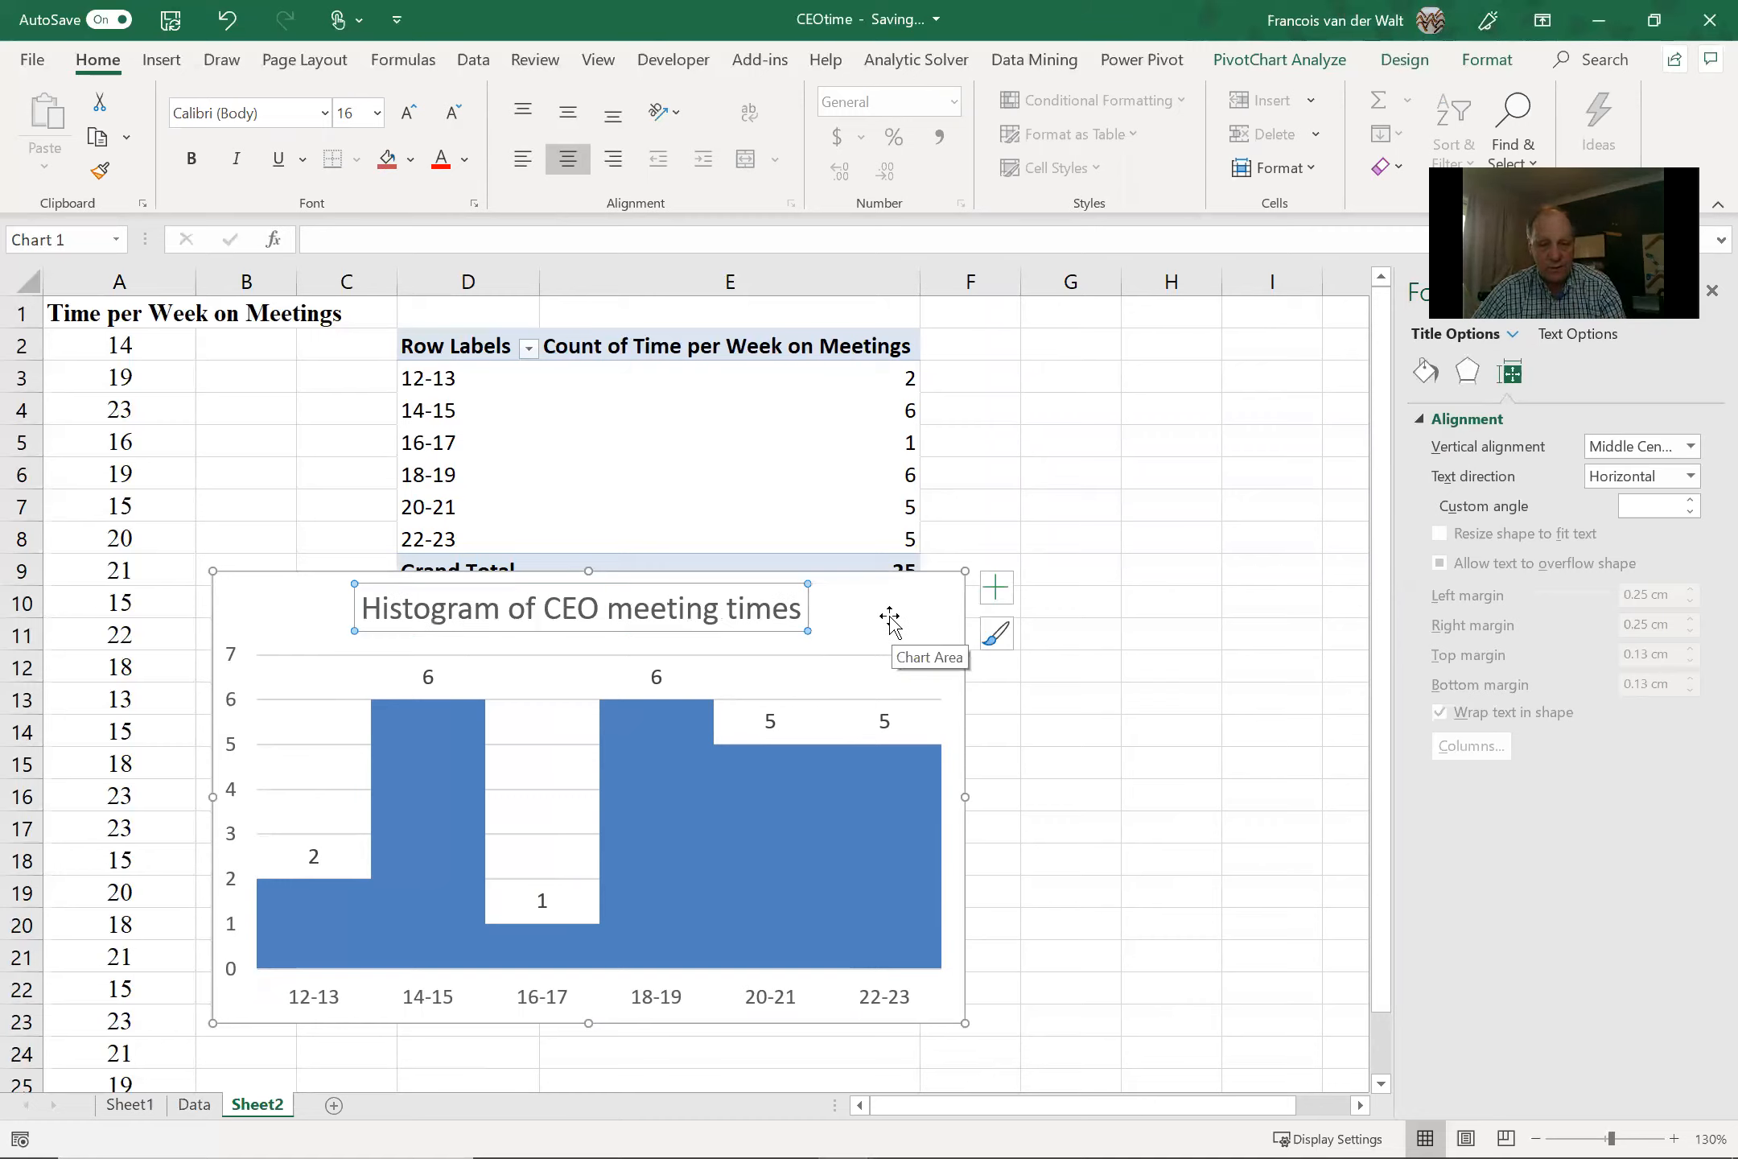
- Give the chart area a solid light blue fill from the theme colours
{"action": "right_click", "coordinate": [889, 618]}
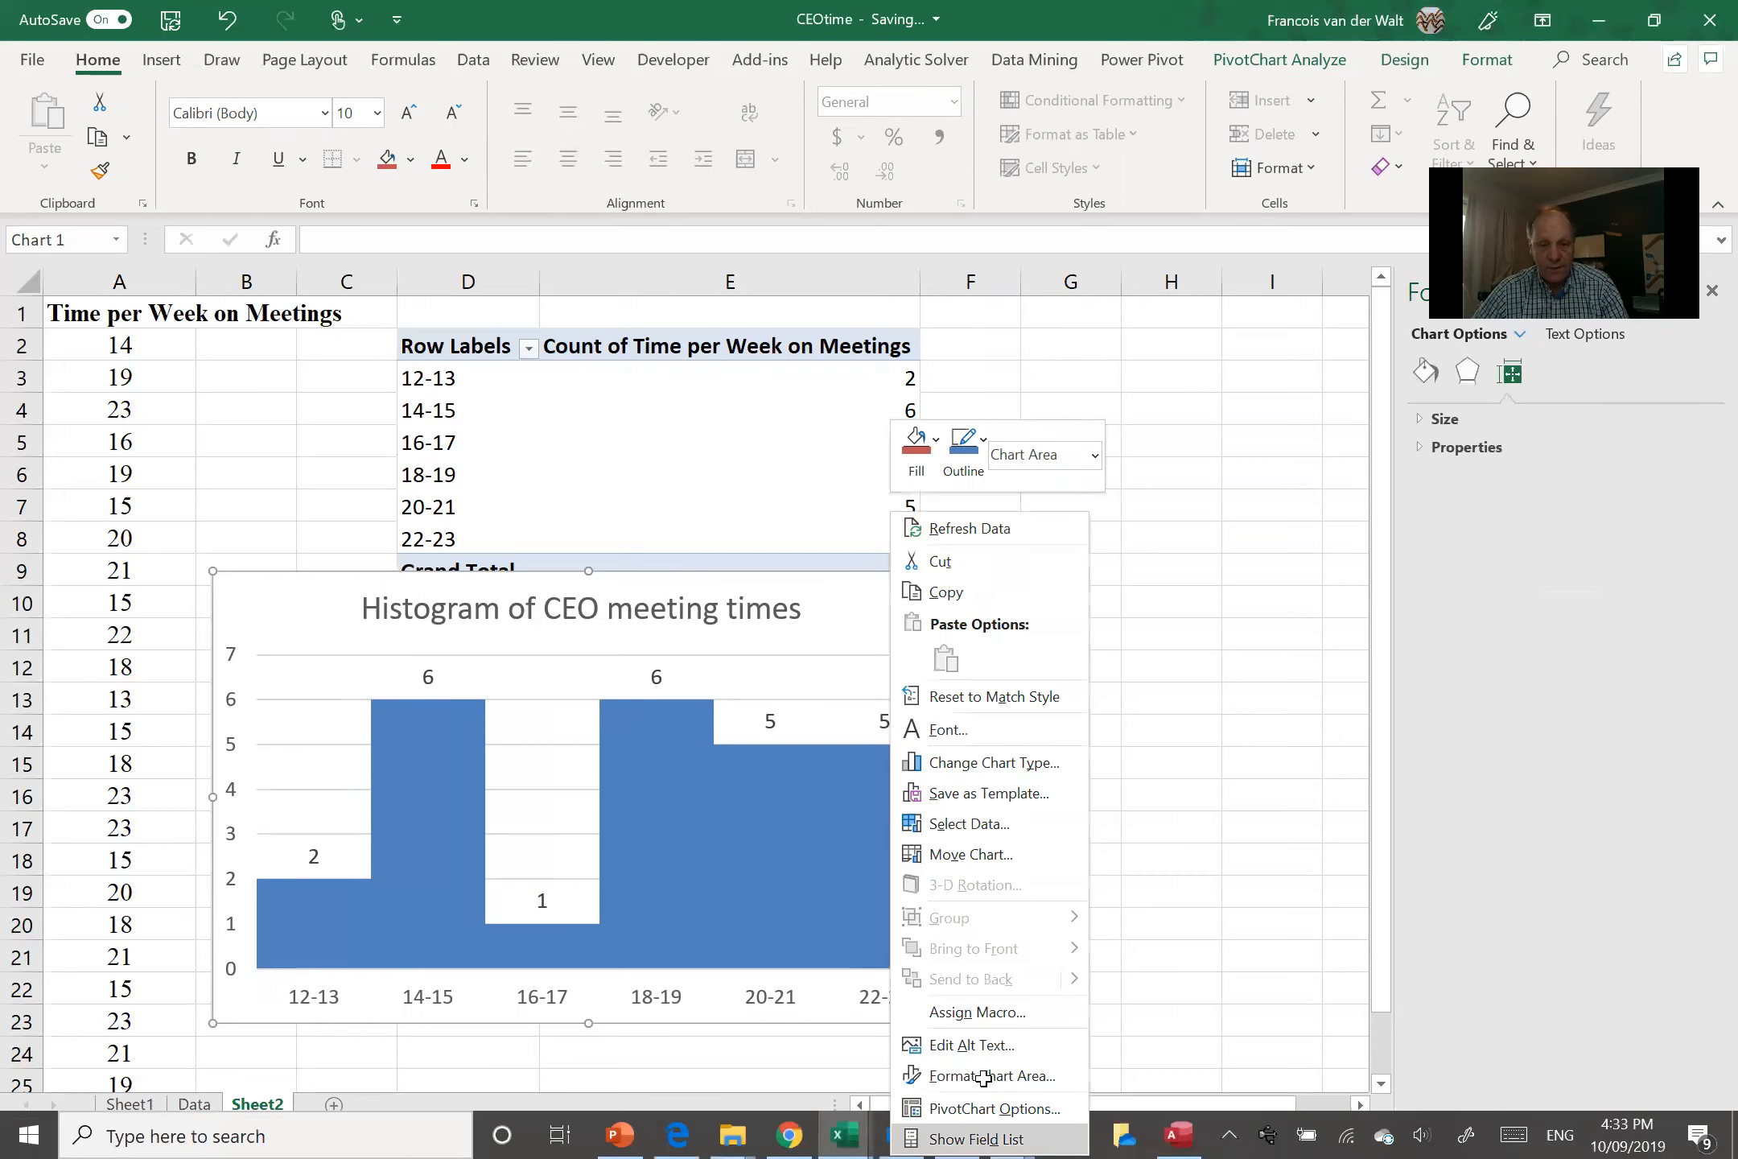
{"action": "left_click", "coordinate": [984, 1076]}
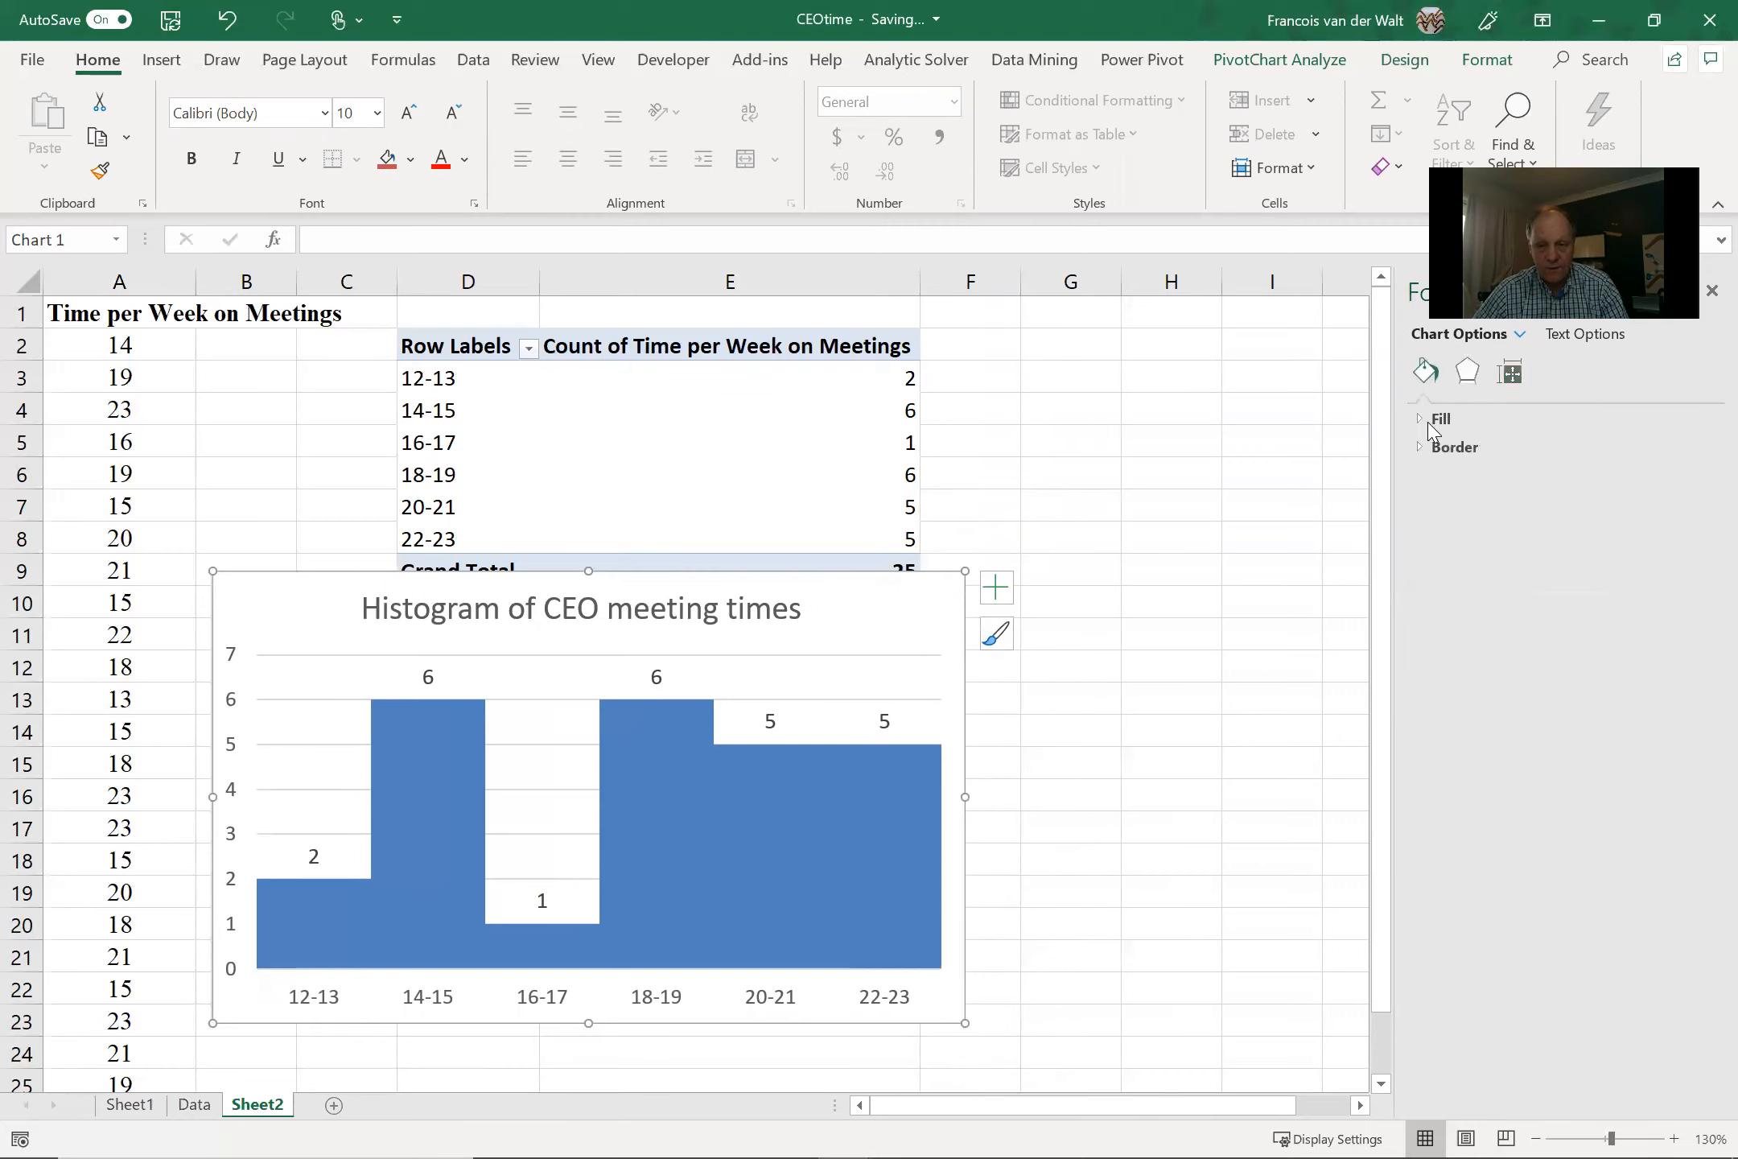
{"action": "left_click", "coordinate": [1430, 420]}
{"action": "left_click", "coordinate": [1476, 481]}
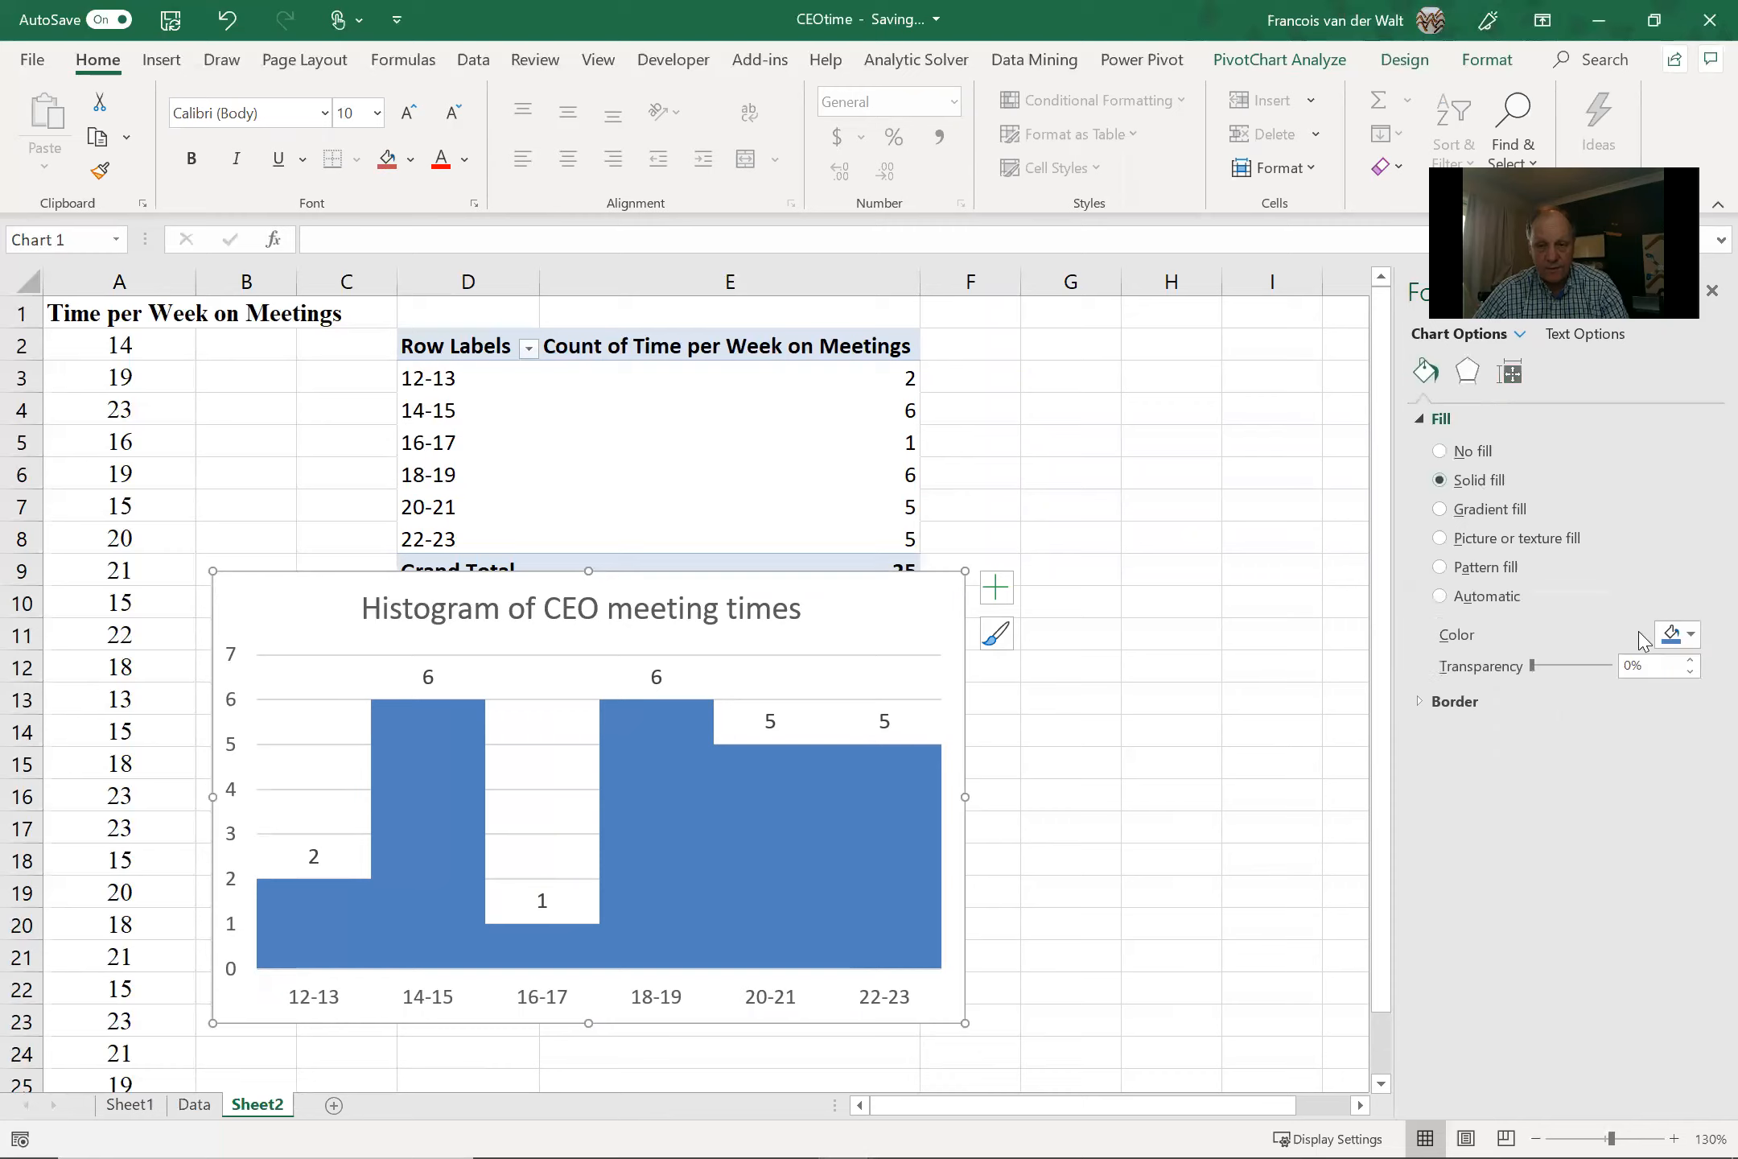
{"action": "left_click", "coordinate": [1688, 634]}
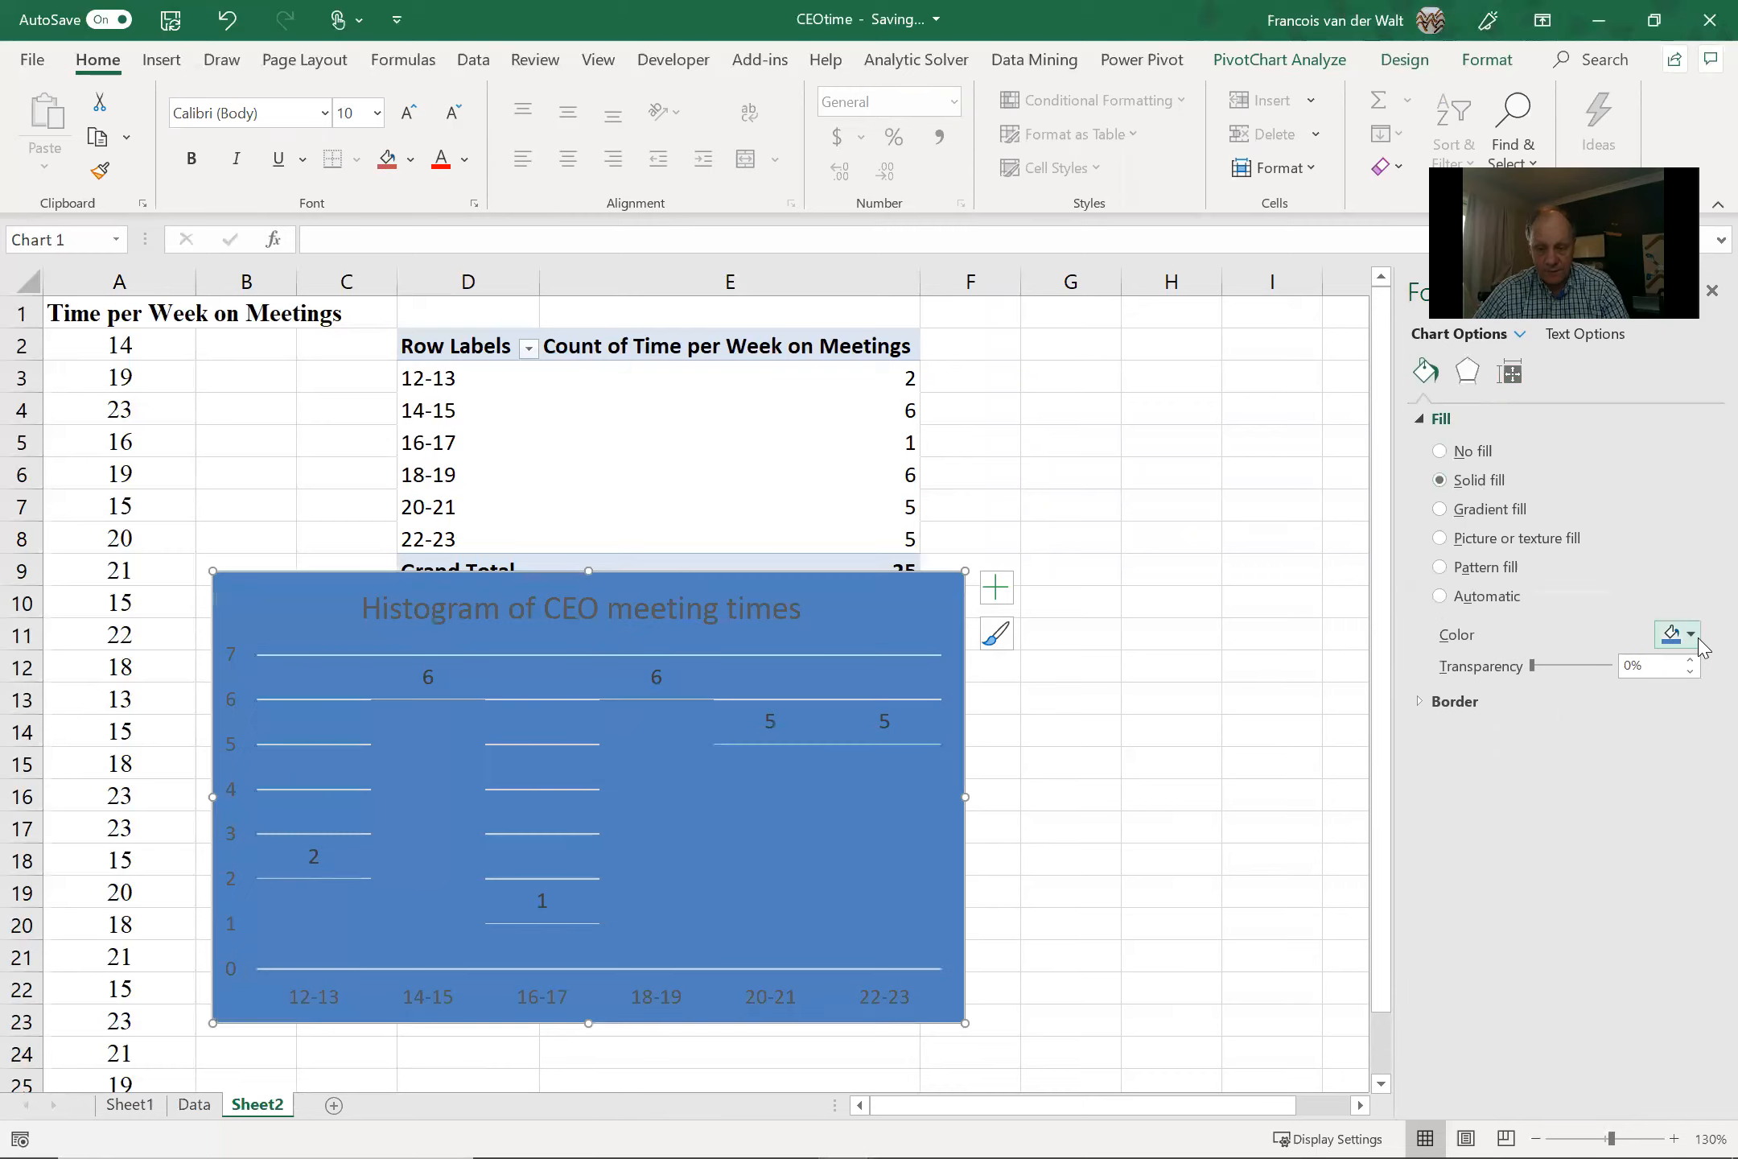
{"action": "left_click", "coordinate": [1691, 636]}
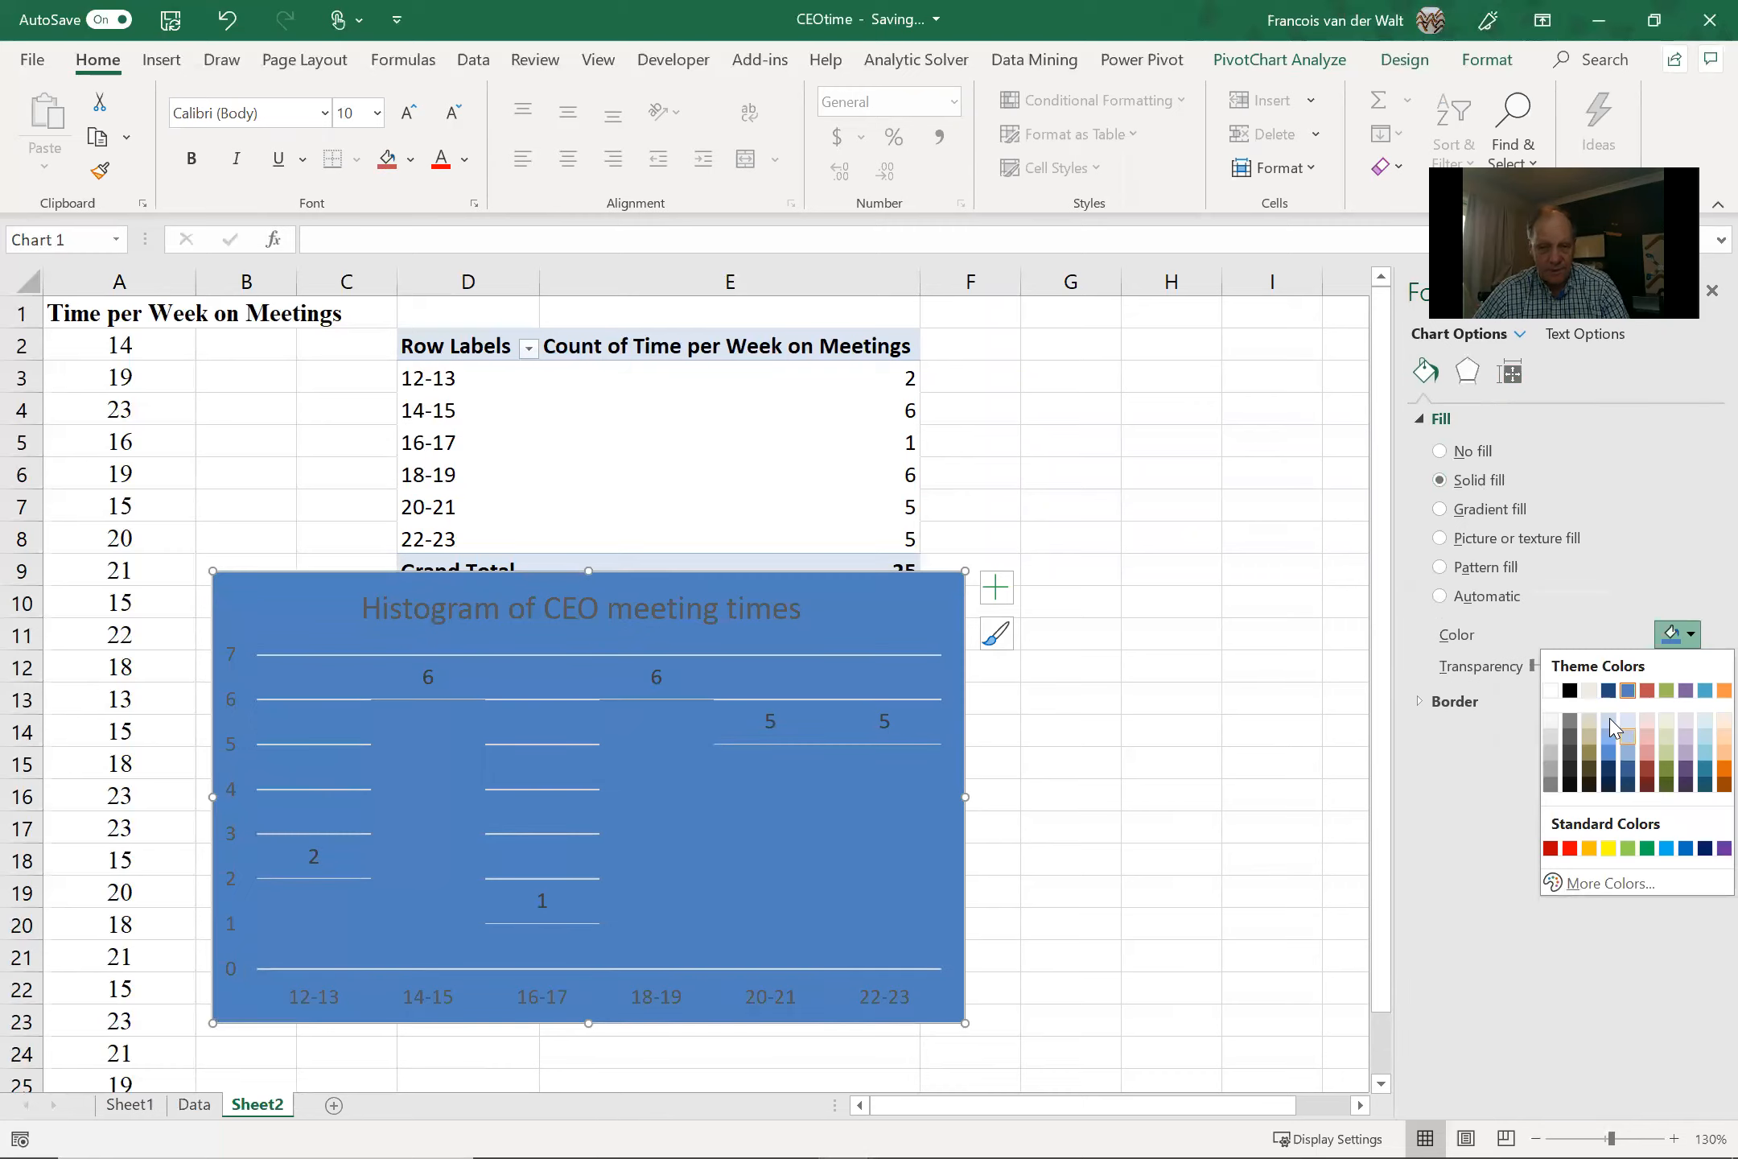
{"action": "left_click", "coordinate": [1612, 724]}
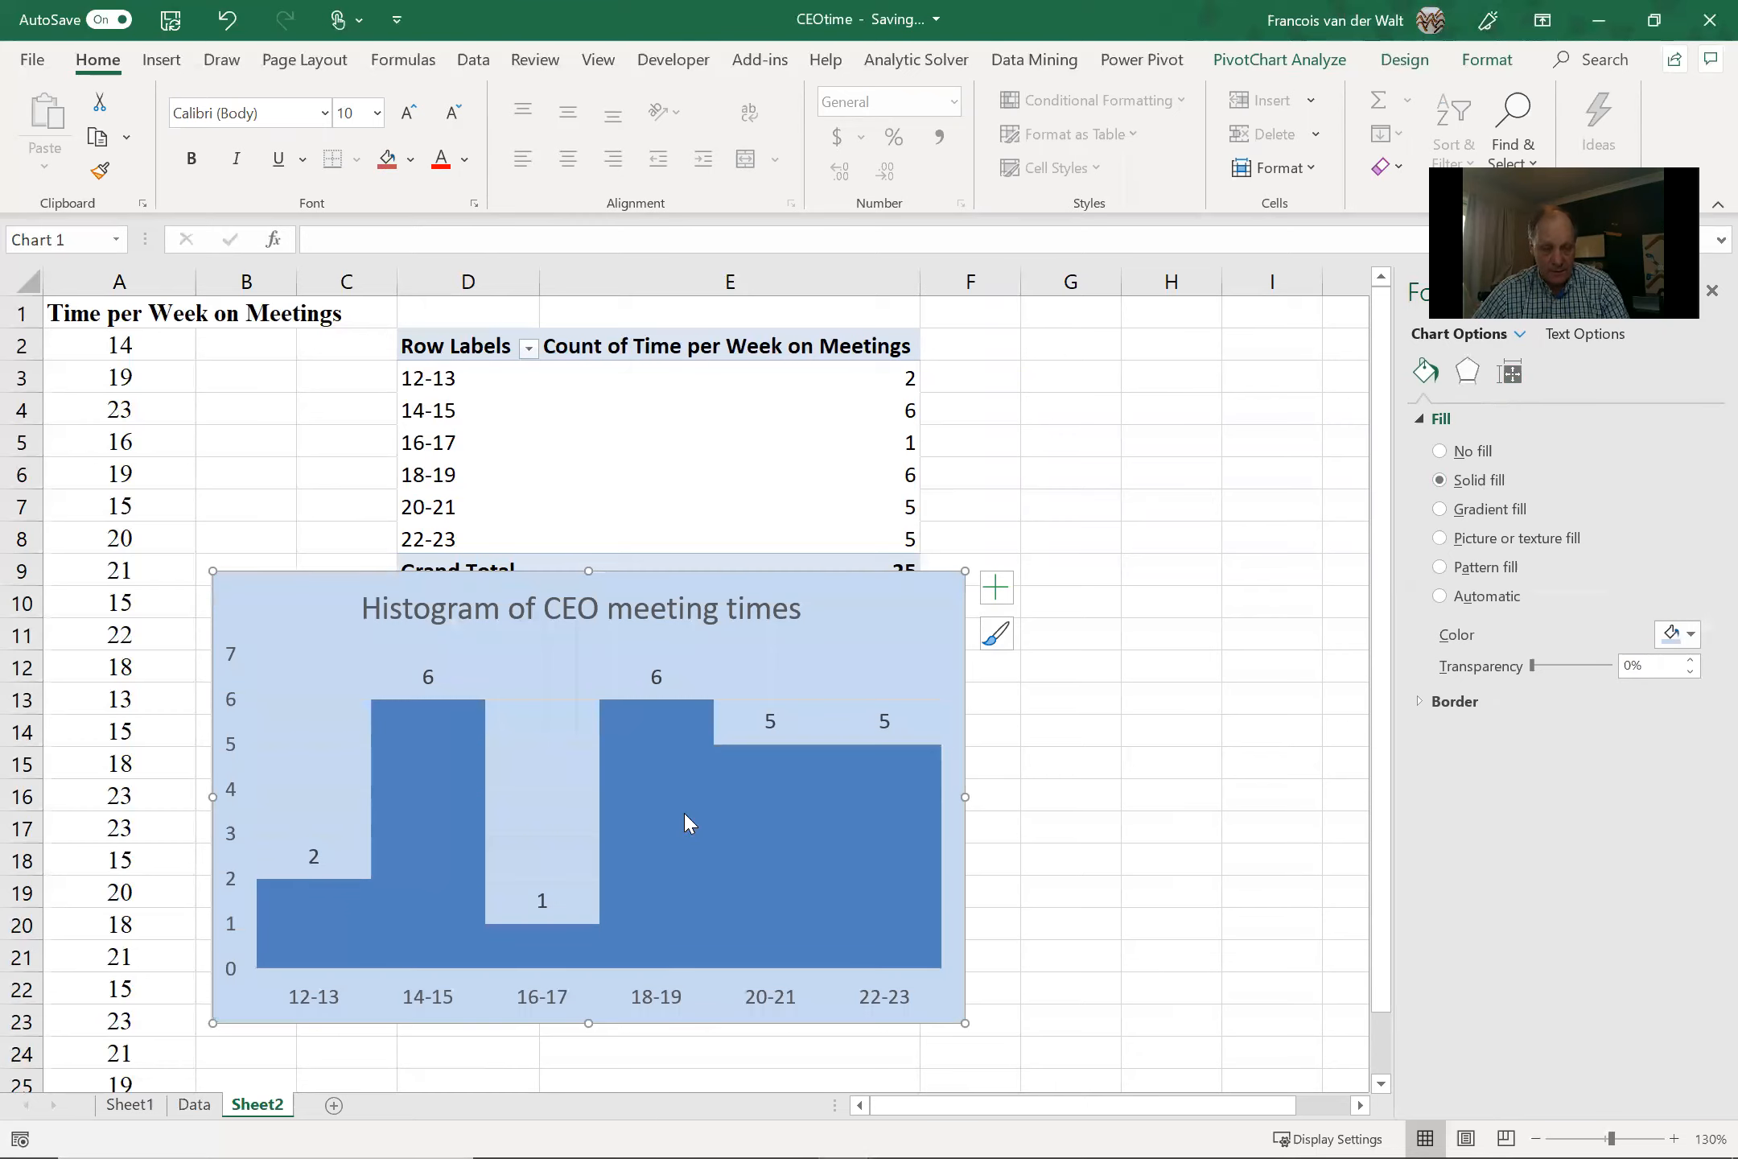
- Give the histogram's plot area a solid white fill
{"action": "left_click", "coordinate": [684, 811]}
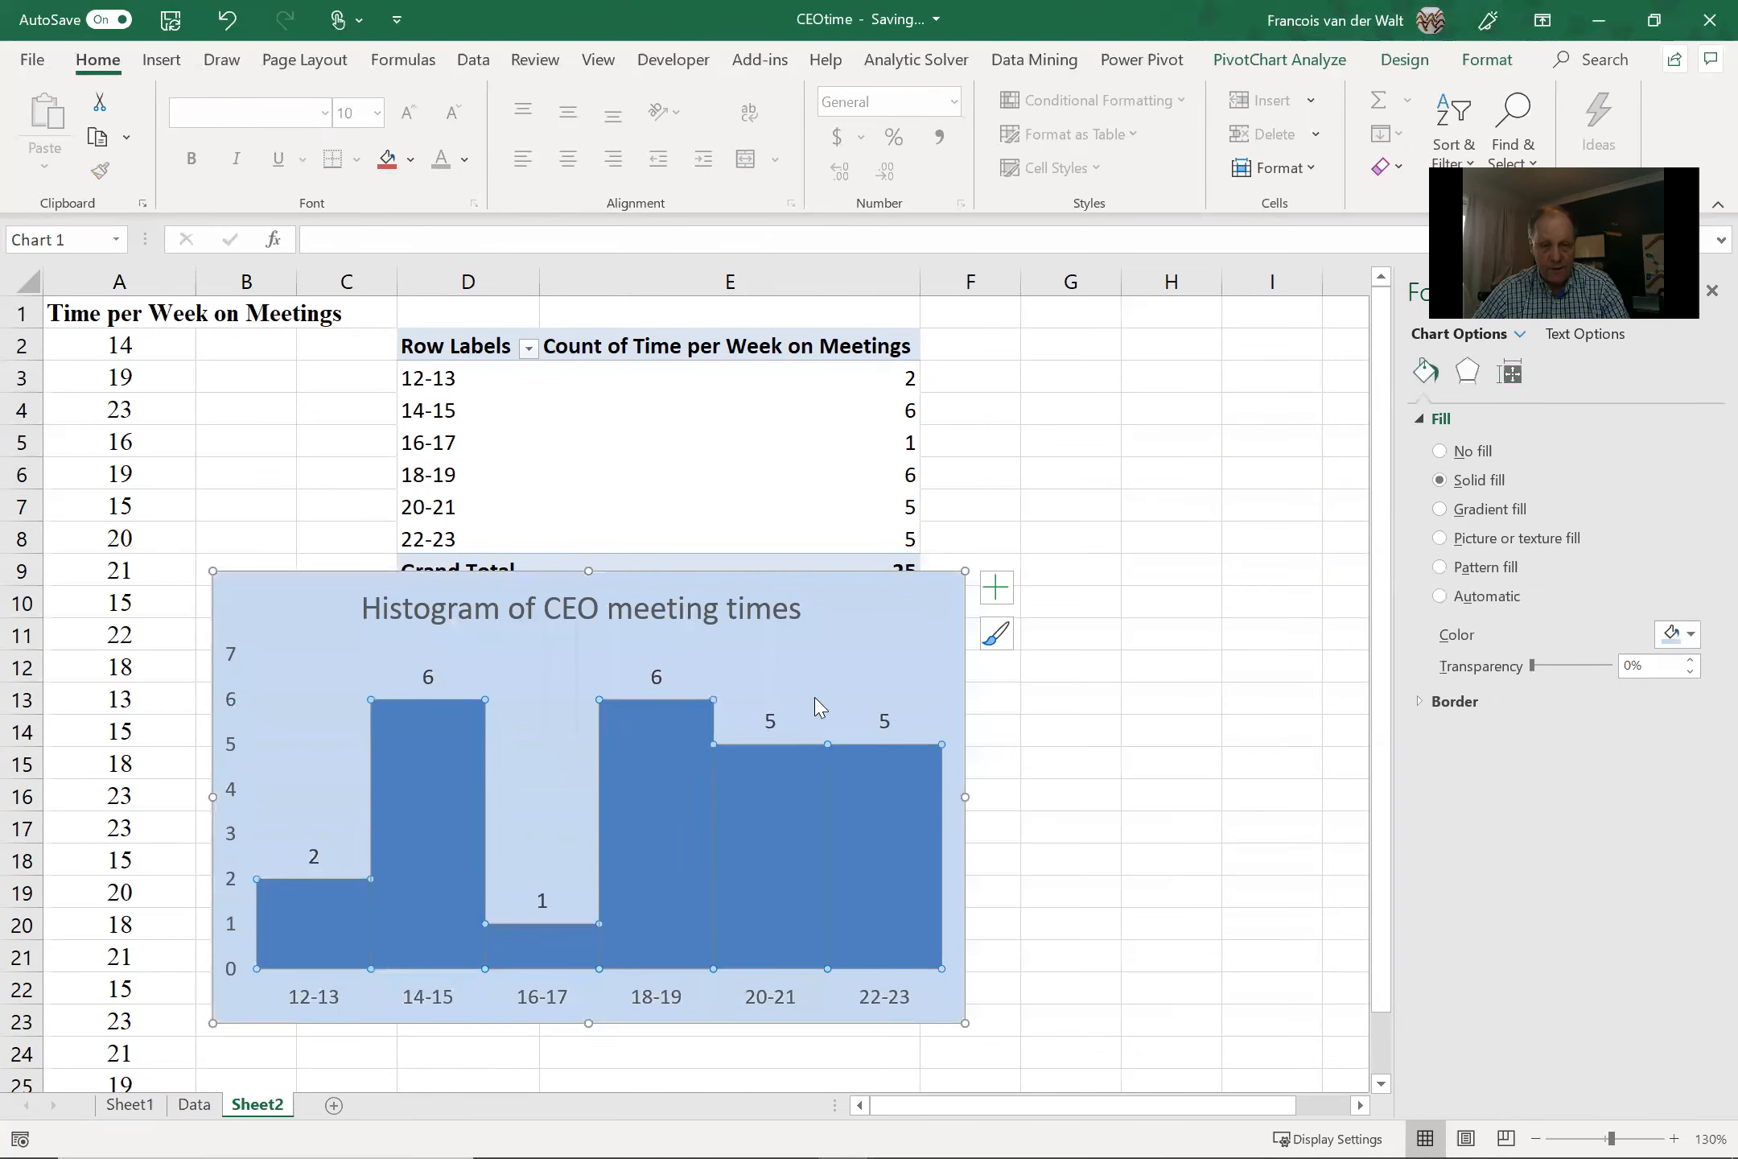
{"action": "left_click", "coordinate": [813, 697]}
{"action": "left_click", "coordinate": [1478, 483]}
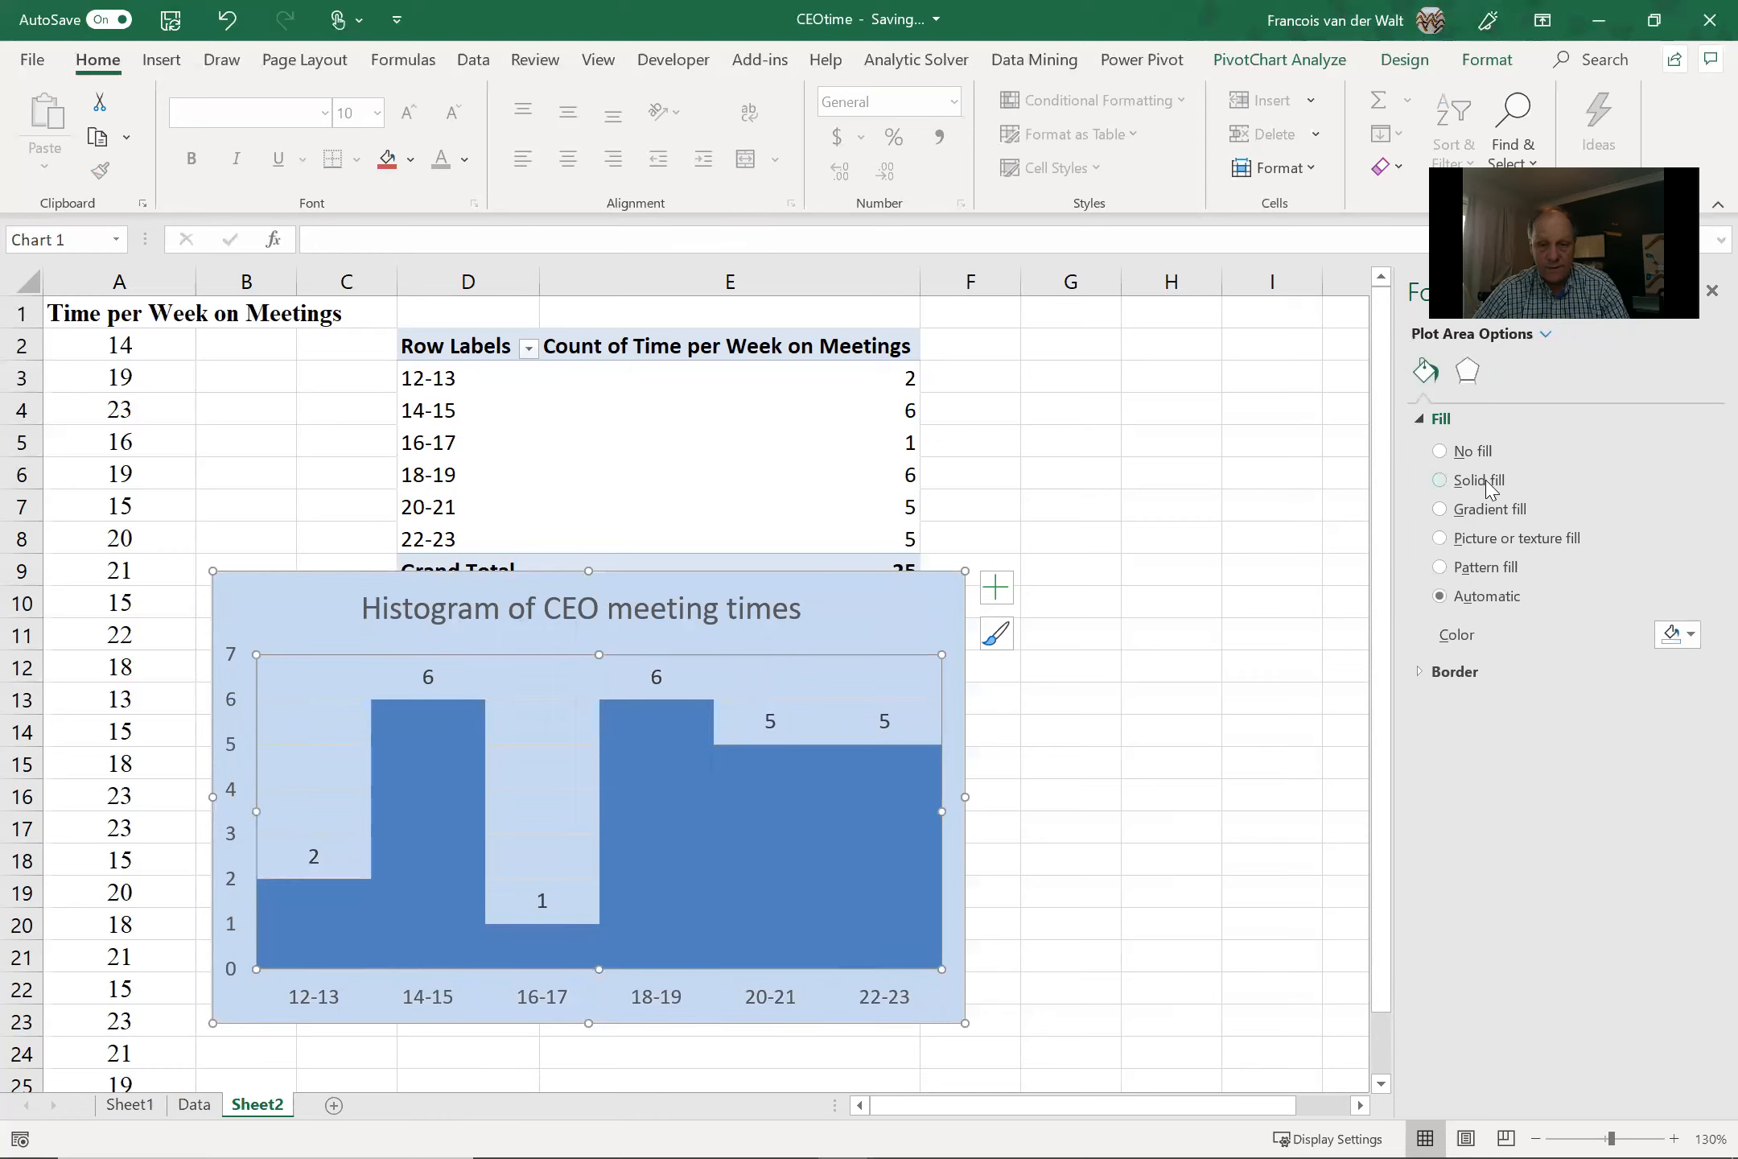
{"action": "left_click", "coordinate": [1690, 635]}
{"action": "left_click", "coordinate": [1551, 691]}
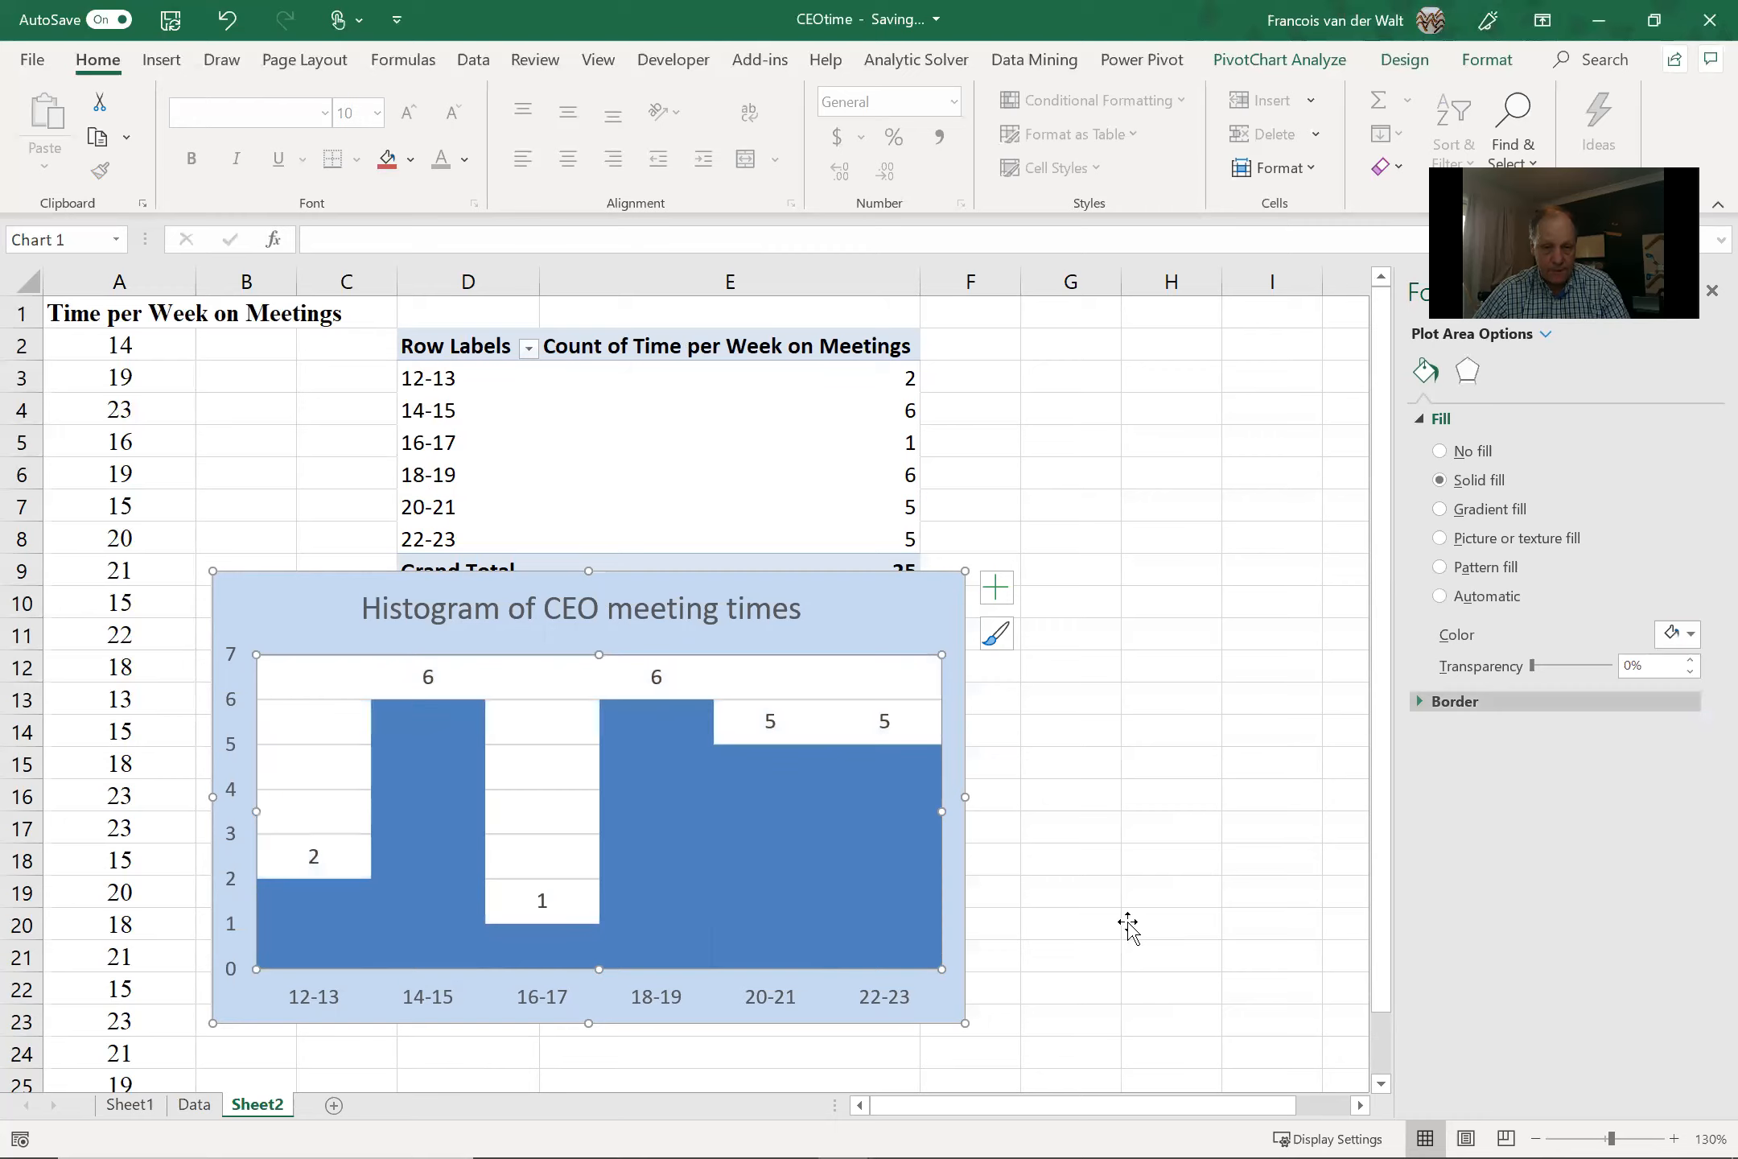
{"action": "left_click", "coordinate": [1271, 861]}
- Narrow the plot area slightly by pulling in its right edge, leaving a margin inside the chart
{"action": "left_click", "coordinate": [939, 981]}
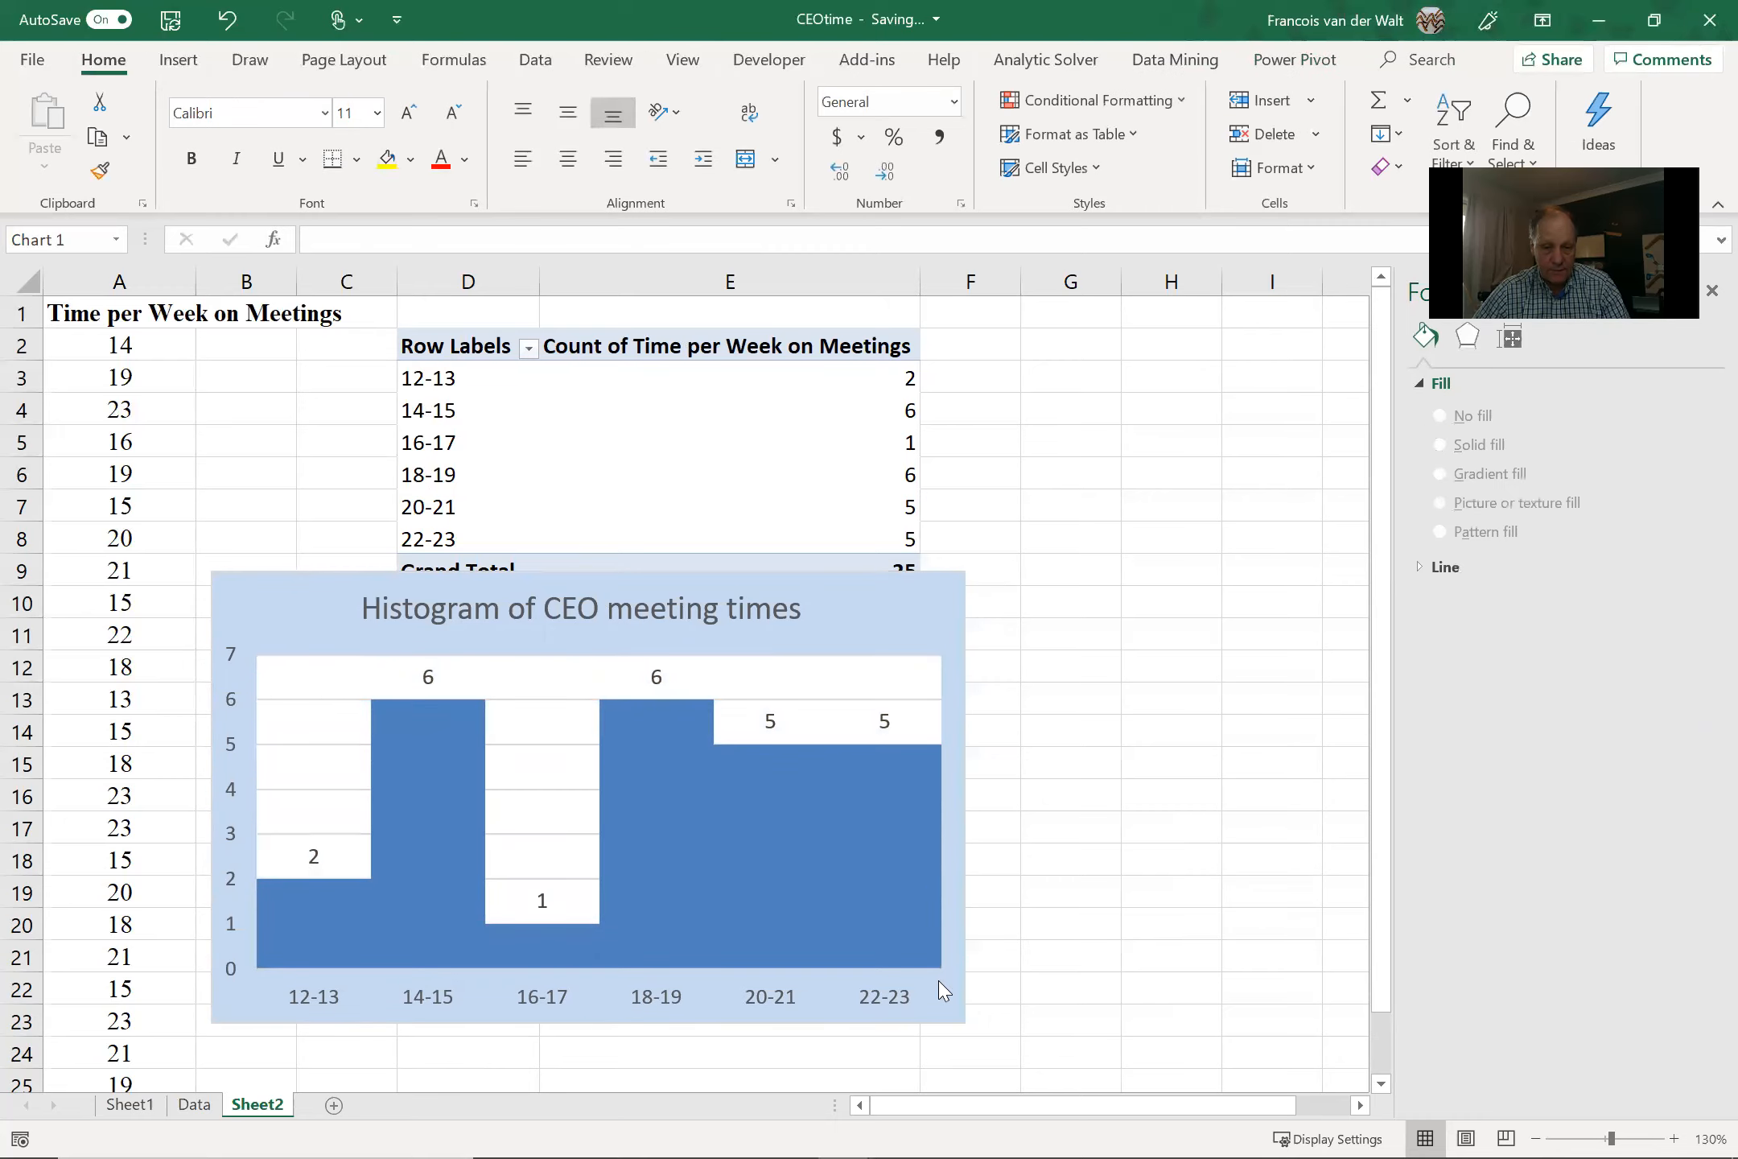
{"action": "left_click", "coordinate": [939, 969]}
{"action": "left_click", "coordinate": [939, 969]}
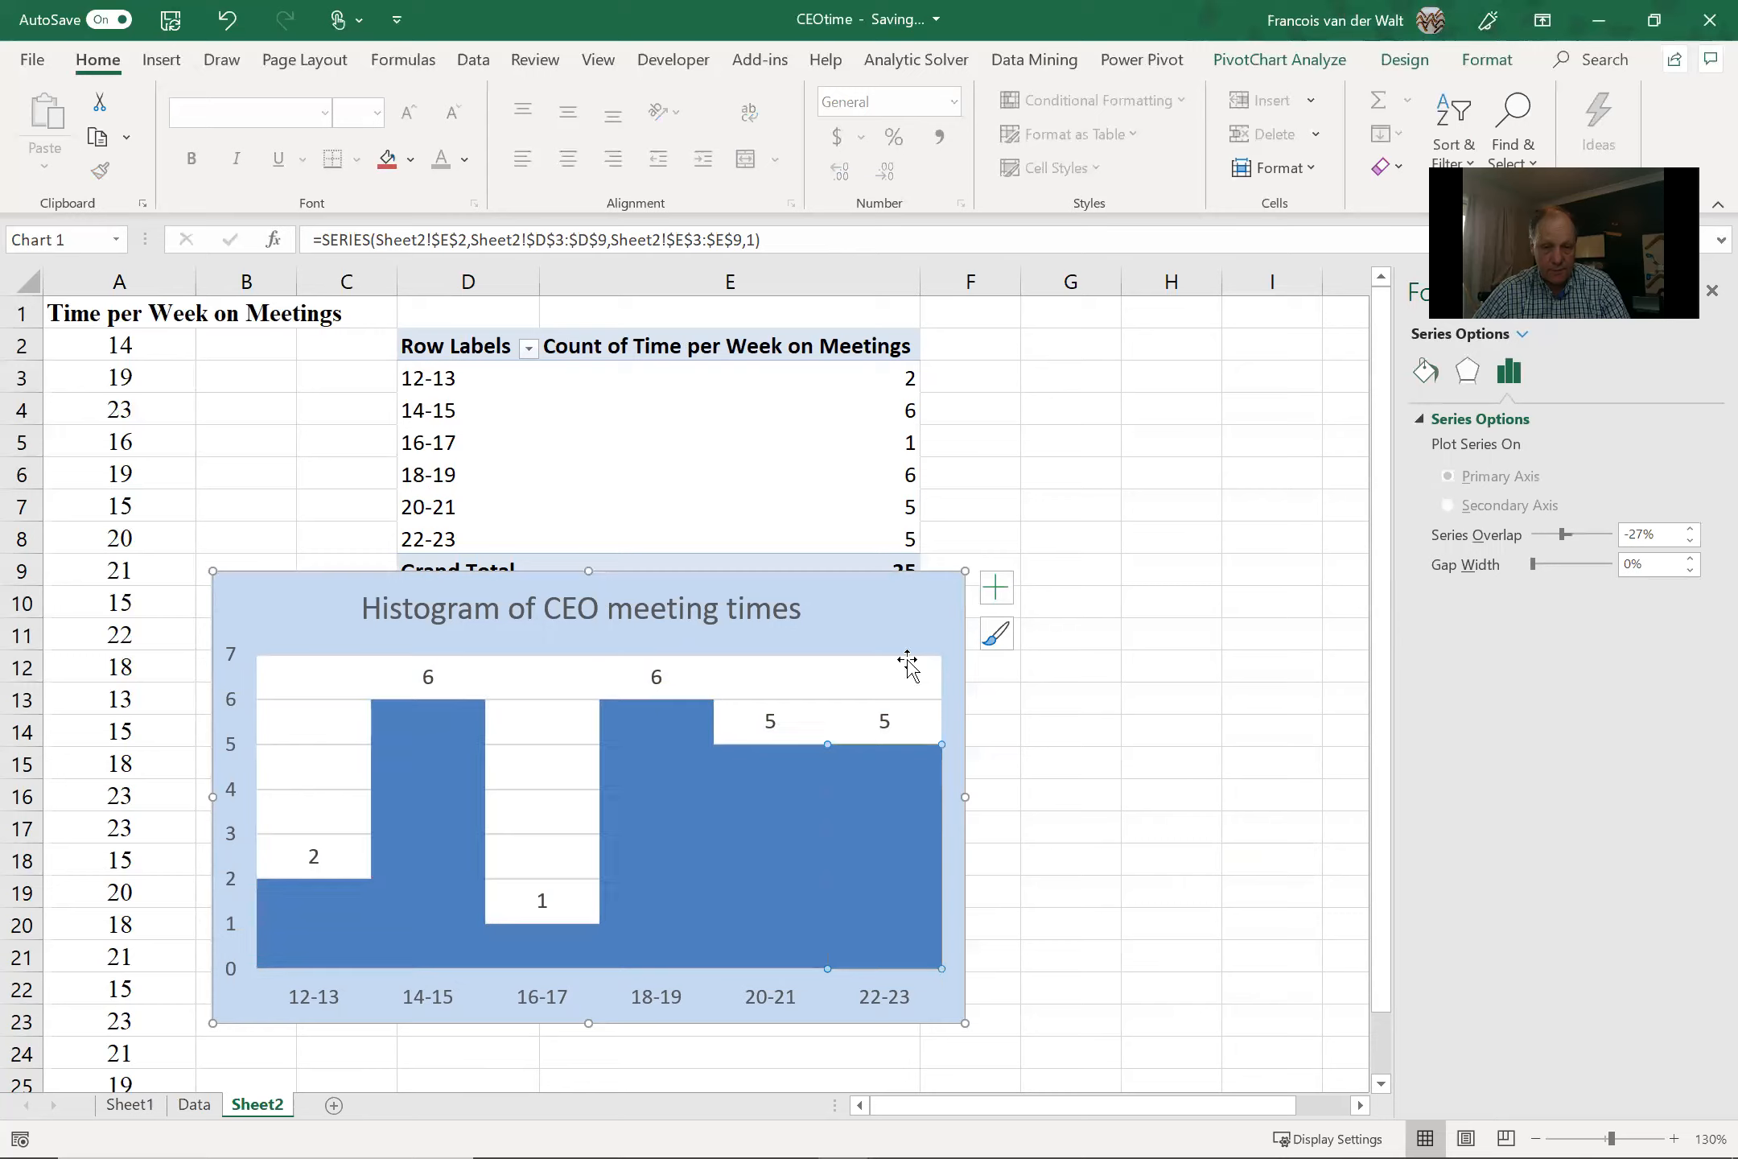
{"action": "left_click", "coordinate": [937, 653]}
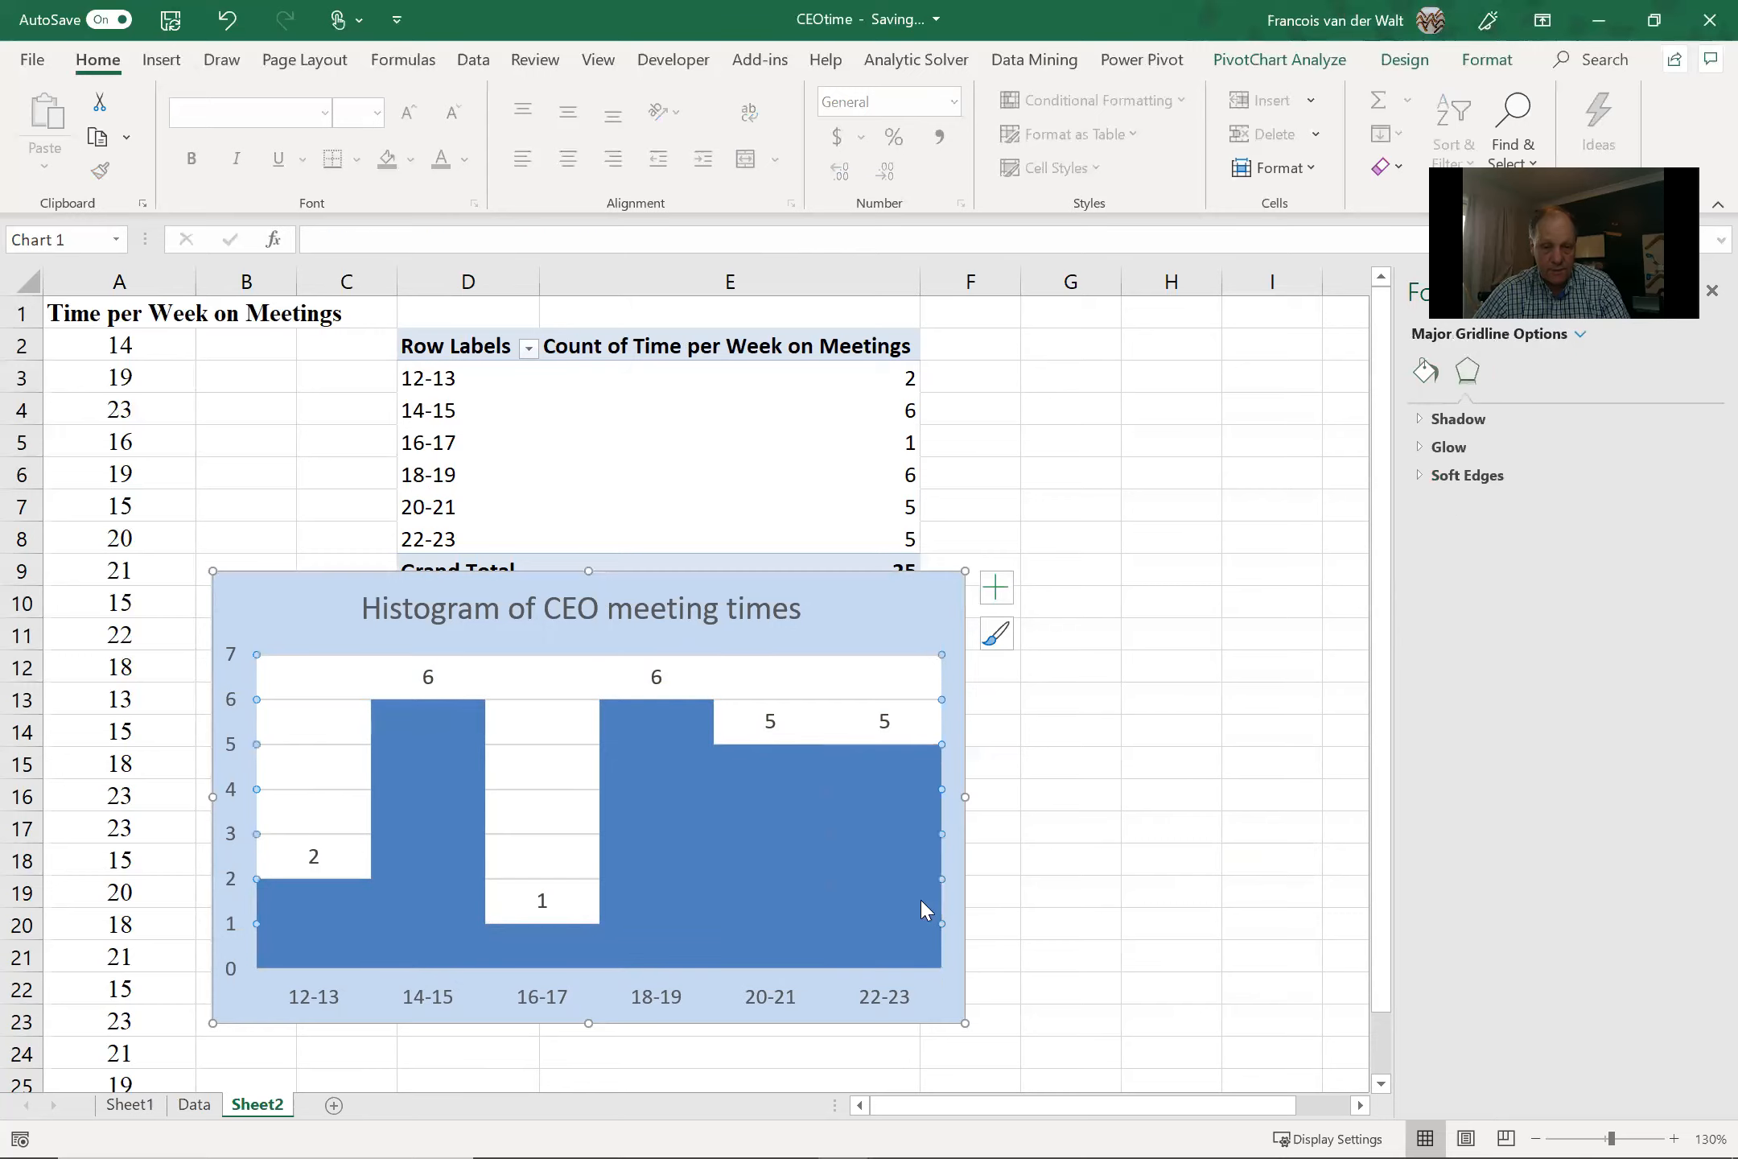
{"action": "left_click", "coordinate": [829, 678]}
{"action": "left_click_drag", "start_coordinate": [942, 654], "coordinate": [913, 654]}
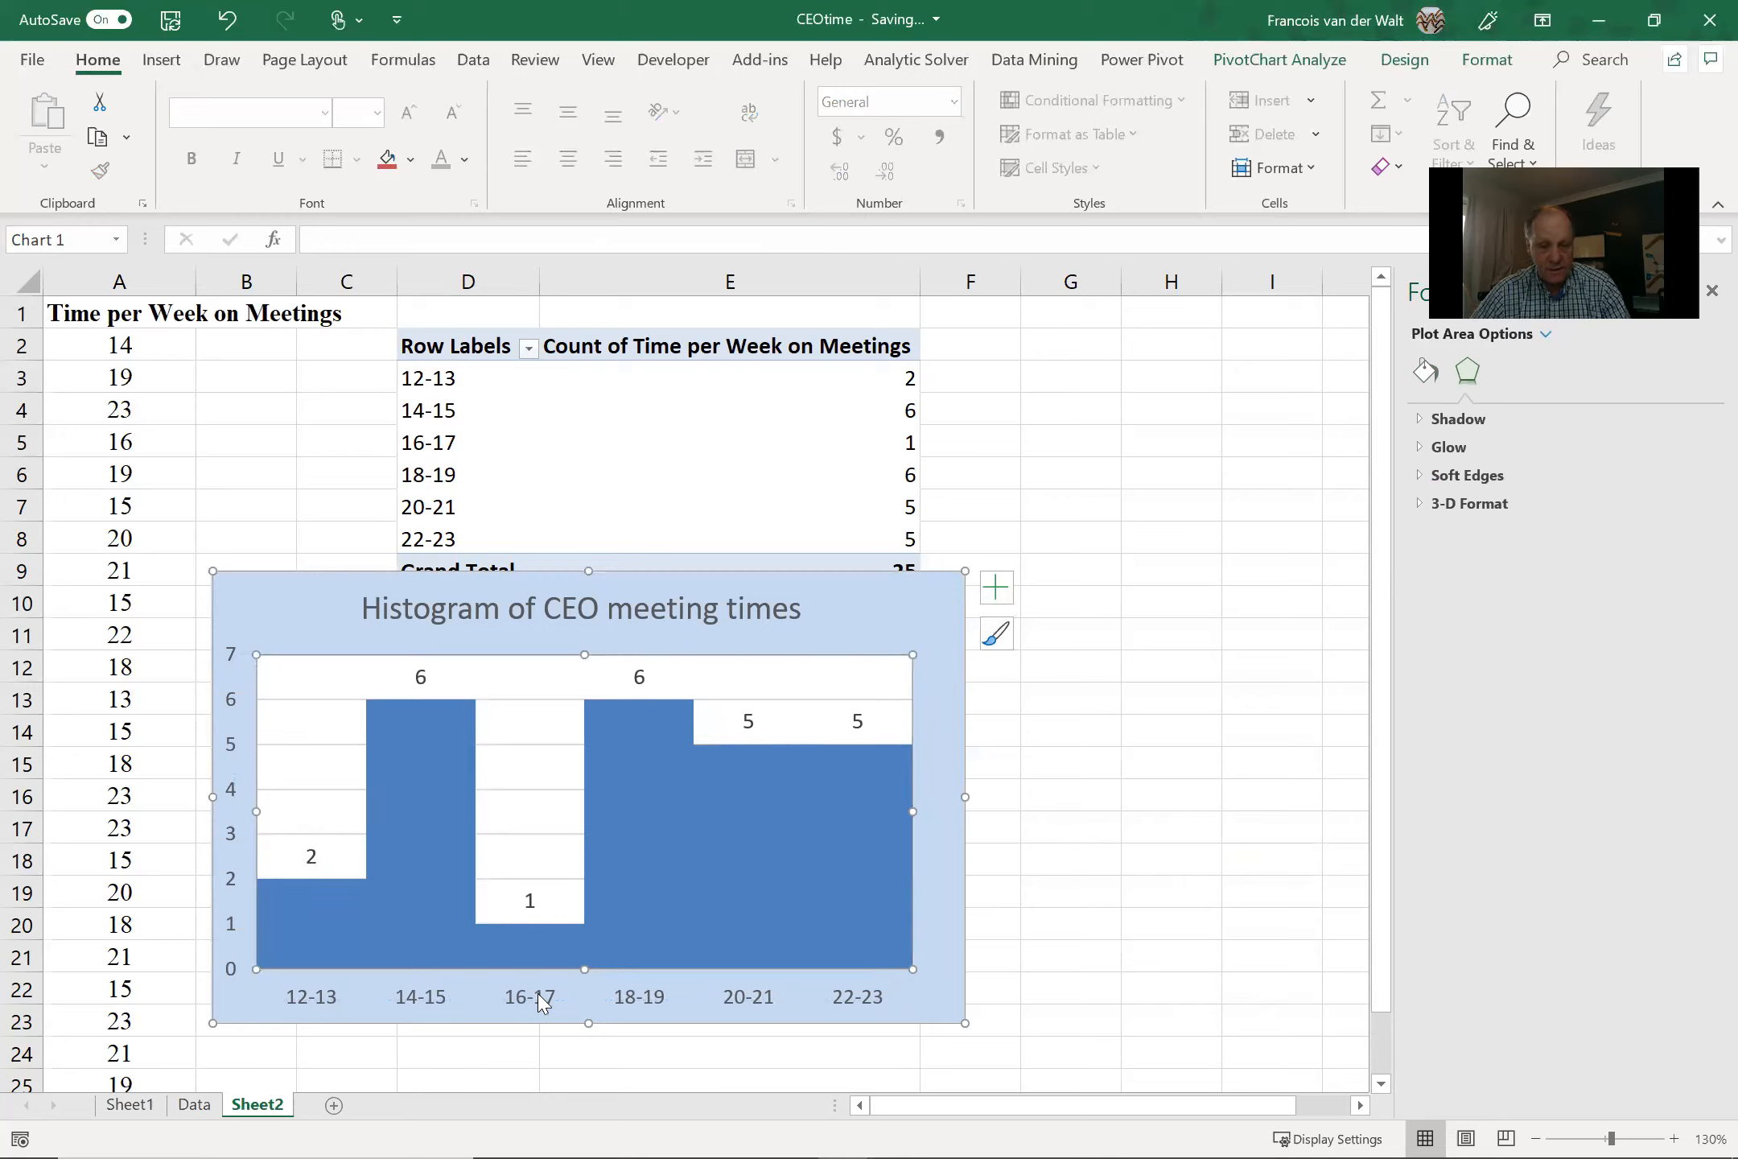
- Add axis titles to the histogram and name the horizontal axis "Time Intervals"
{"action": "left_click", "coordinate": [995, 589]}
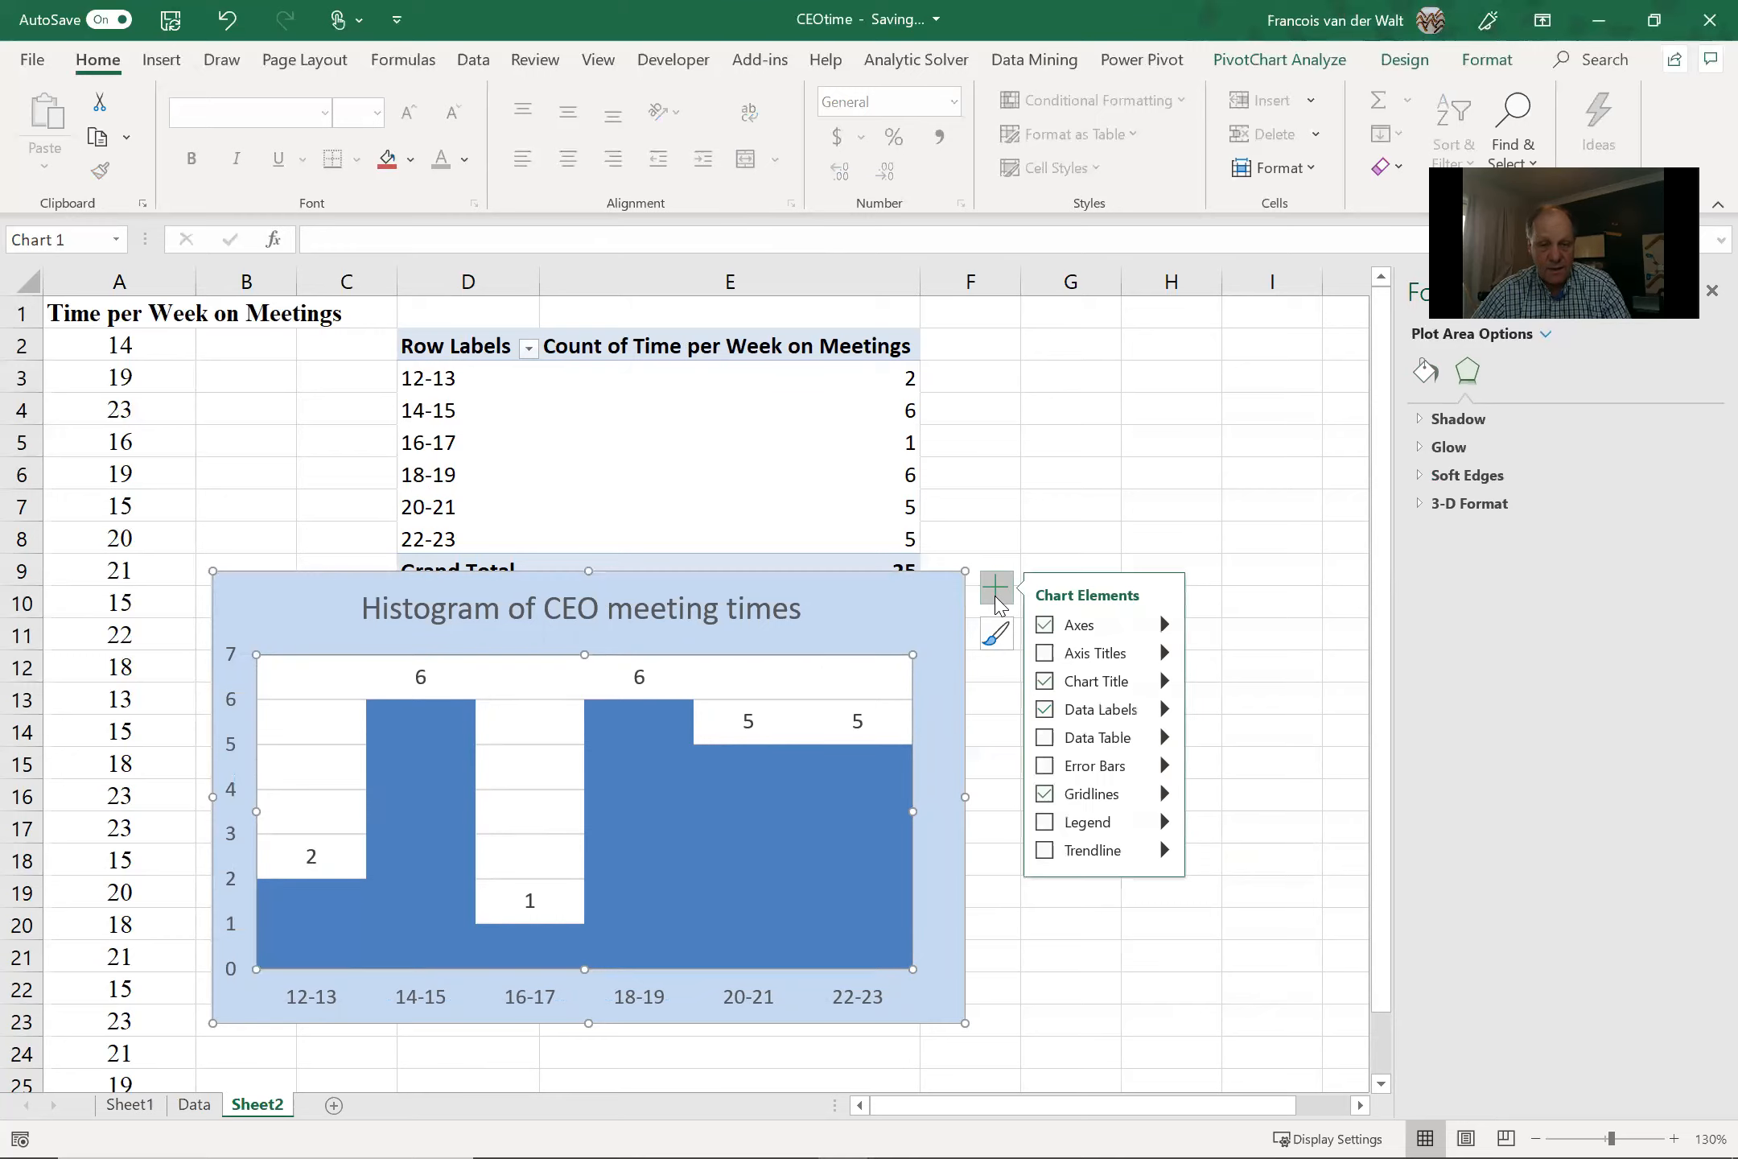
{"action": "left_click", "coordinate": [1092, 656]}
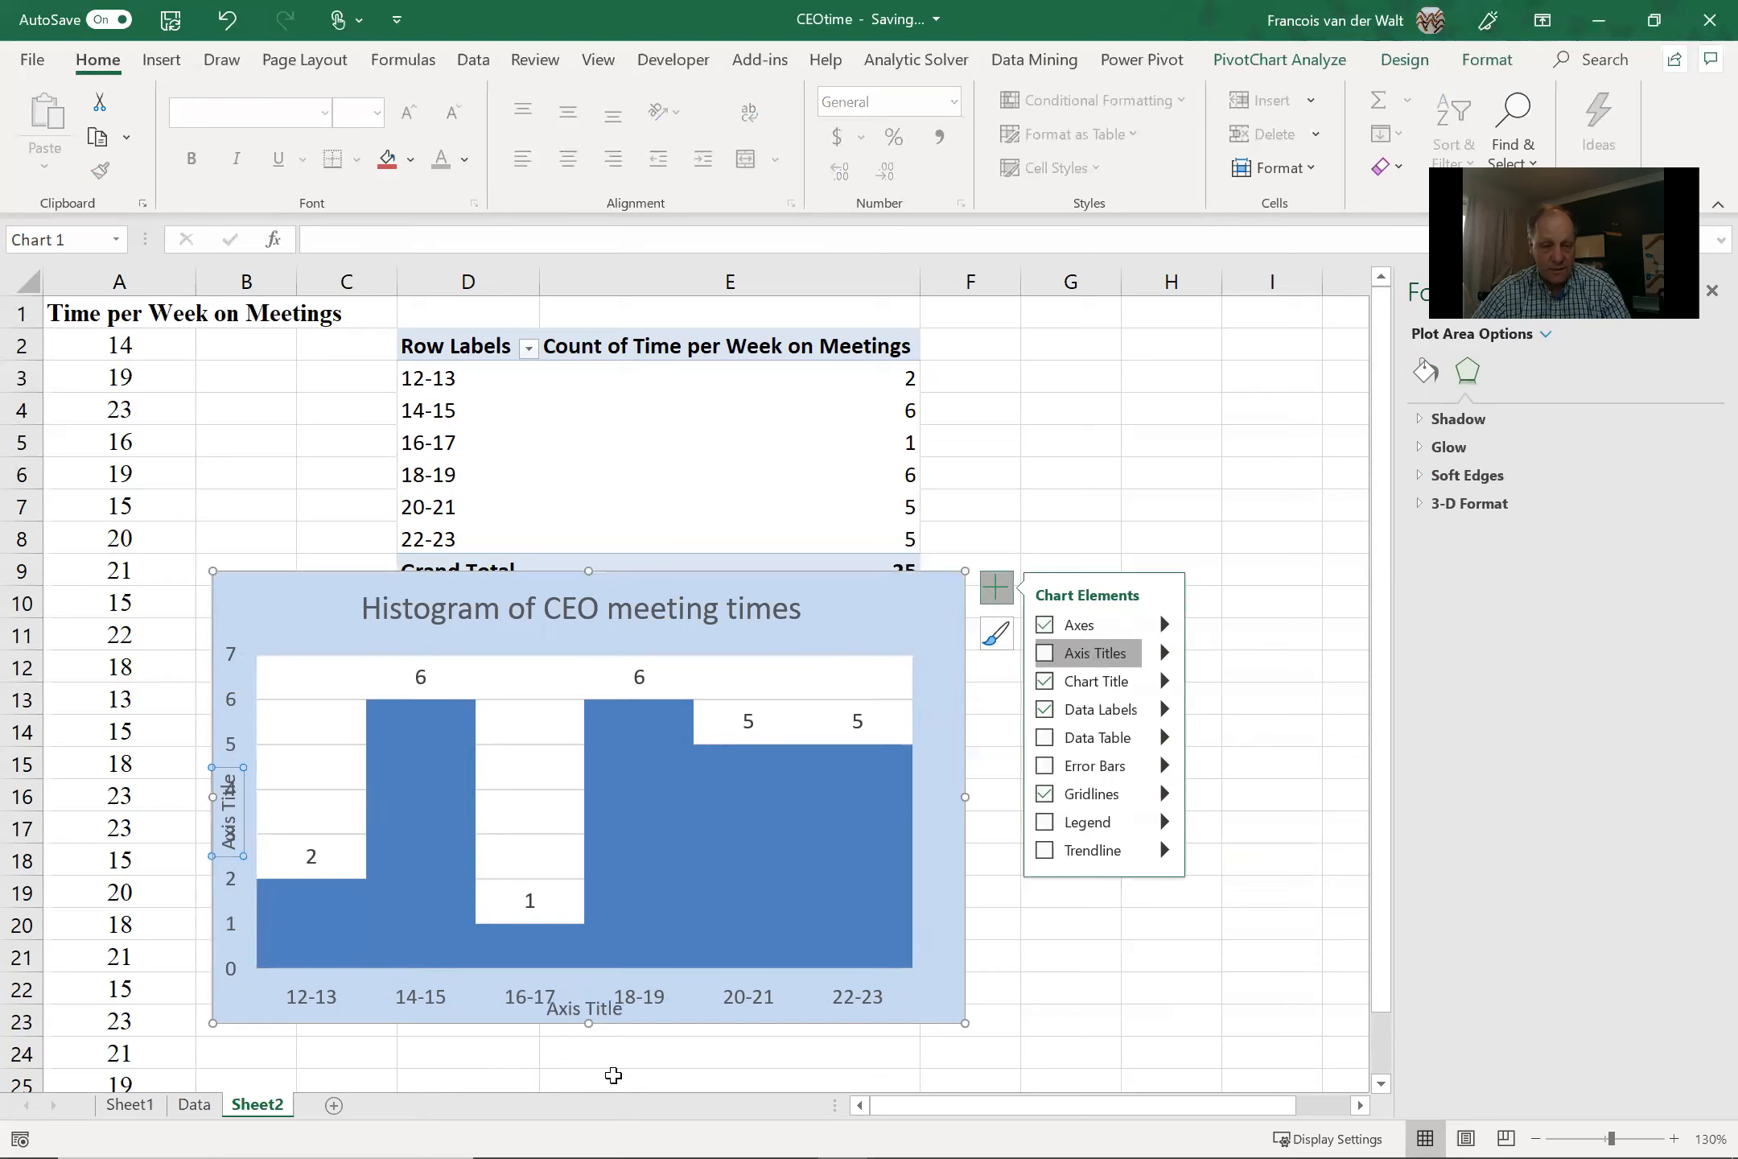
{"action": "left_click", "coordinate": [583, 1017]}
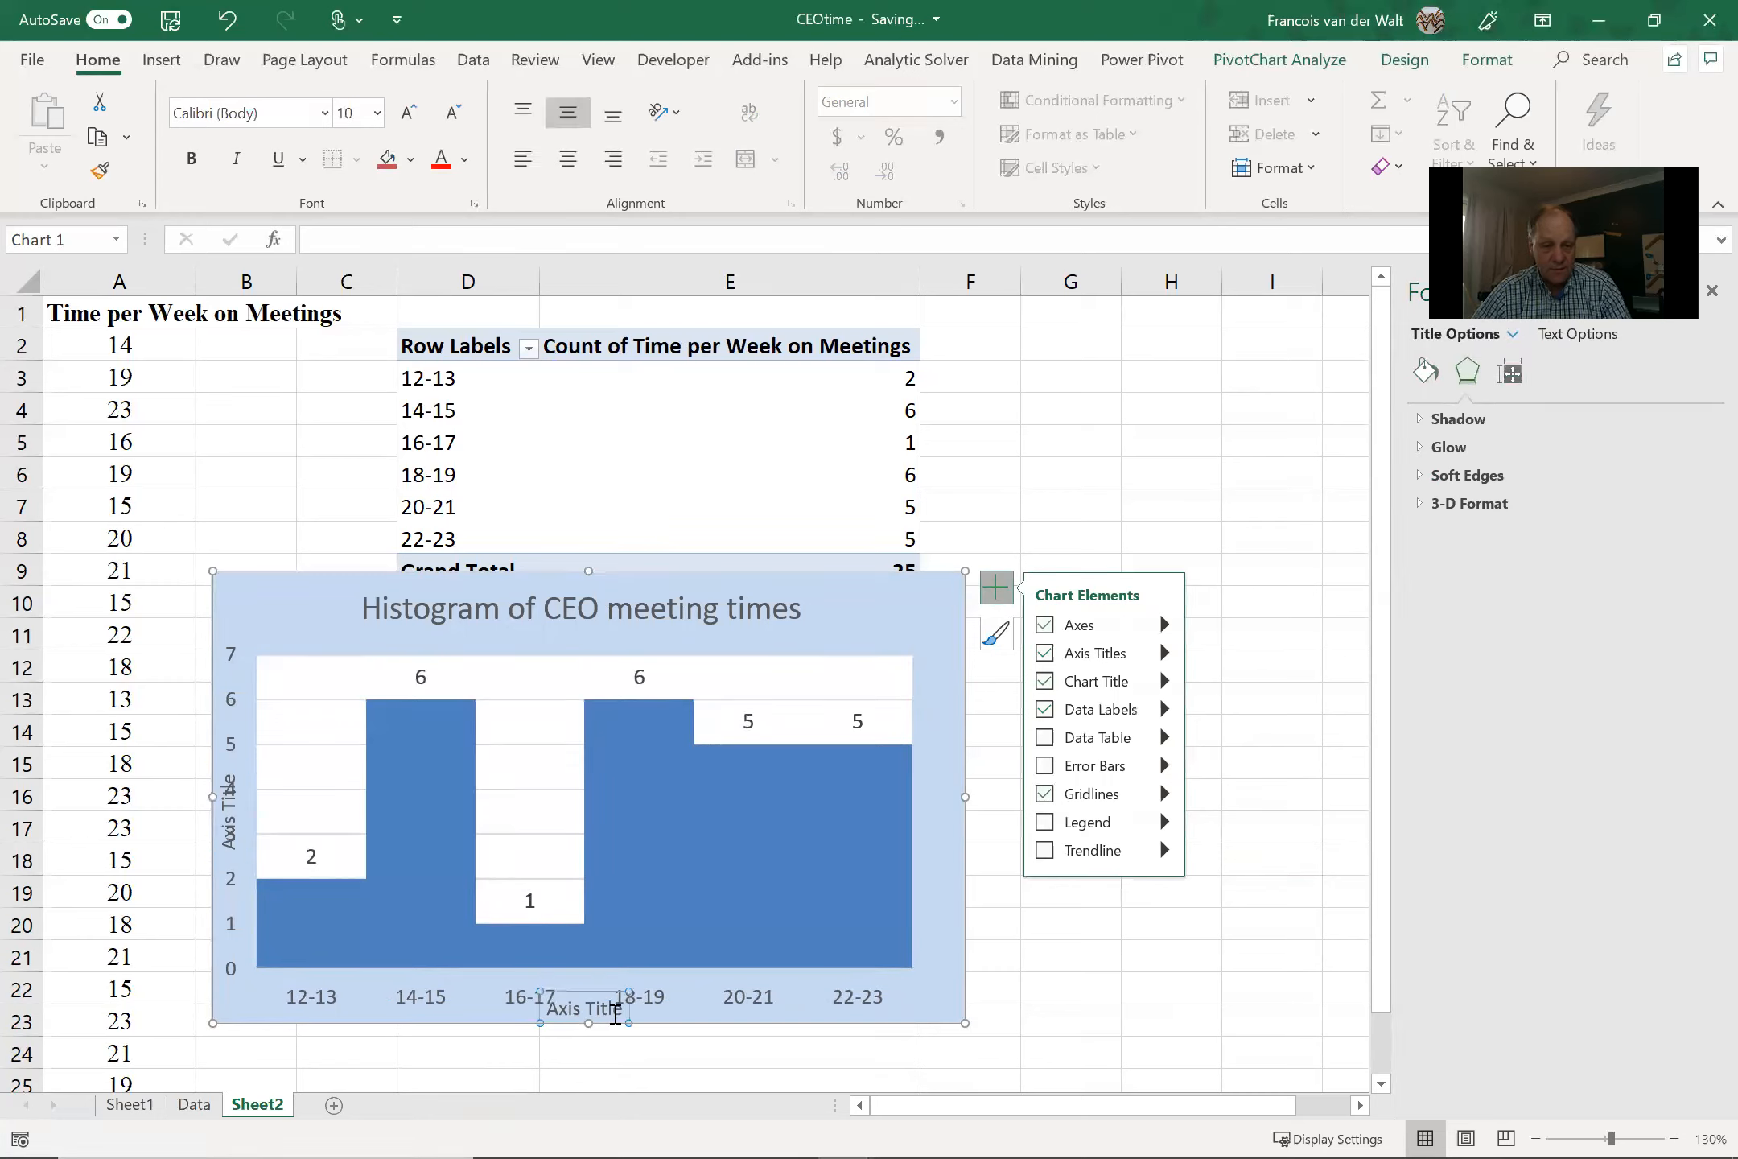
{"action": "left_click_drag", "start_coordinate": [551, 1005], "coordinate": [514, 1010]}
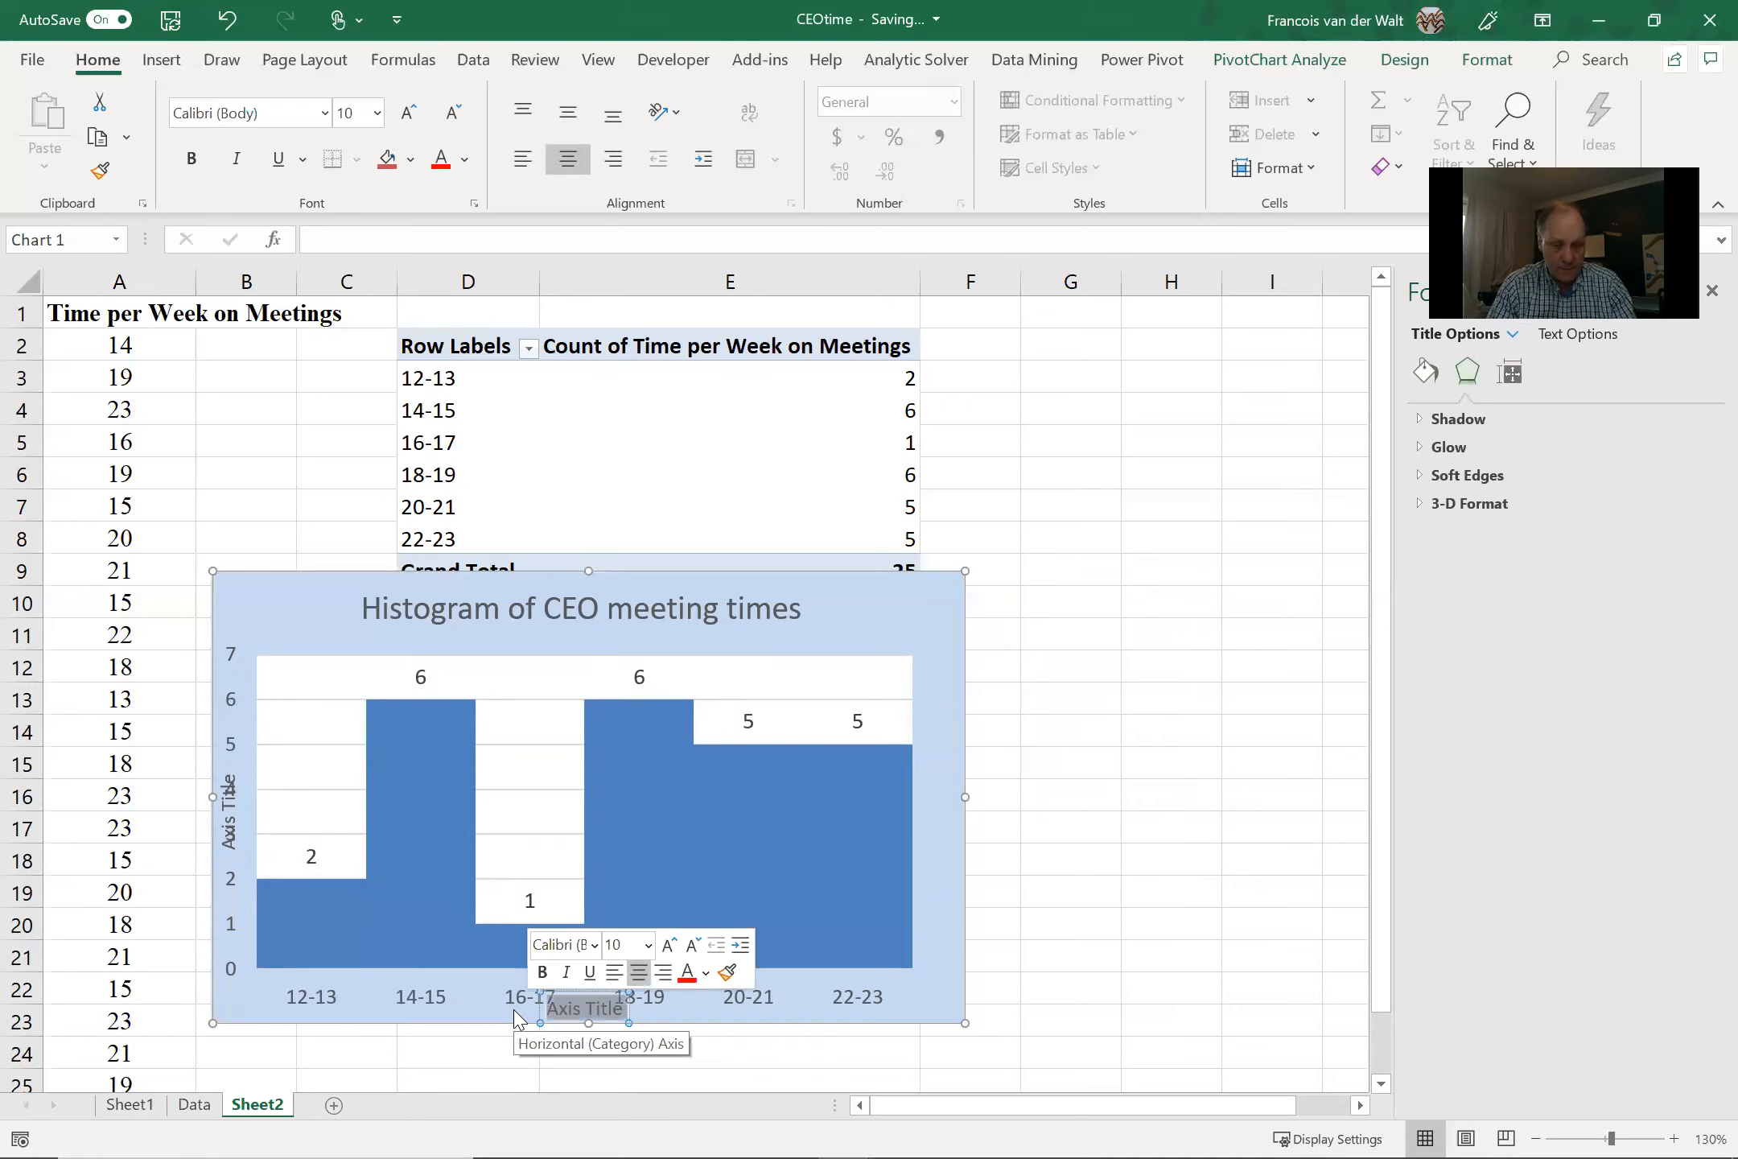
{"action": "type", "text": "Time In"}
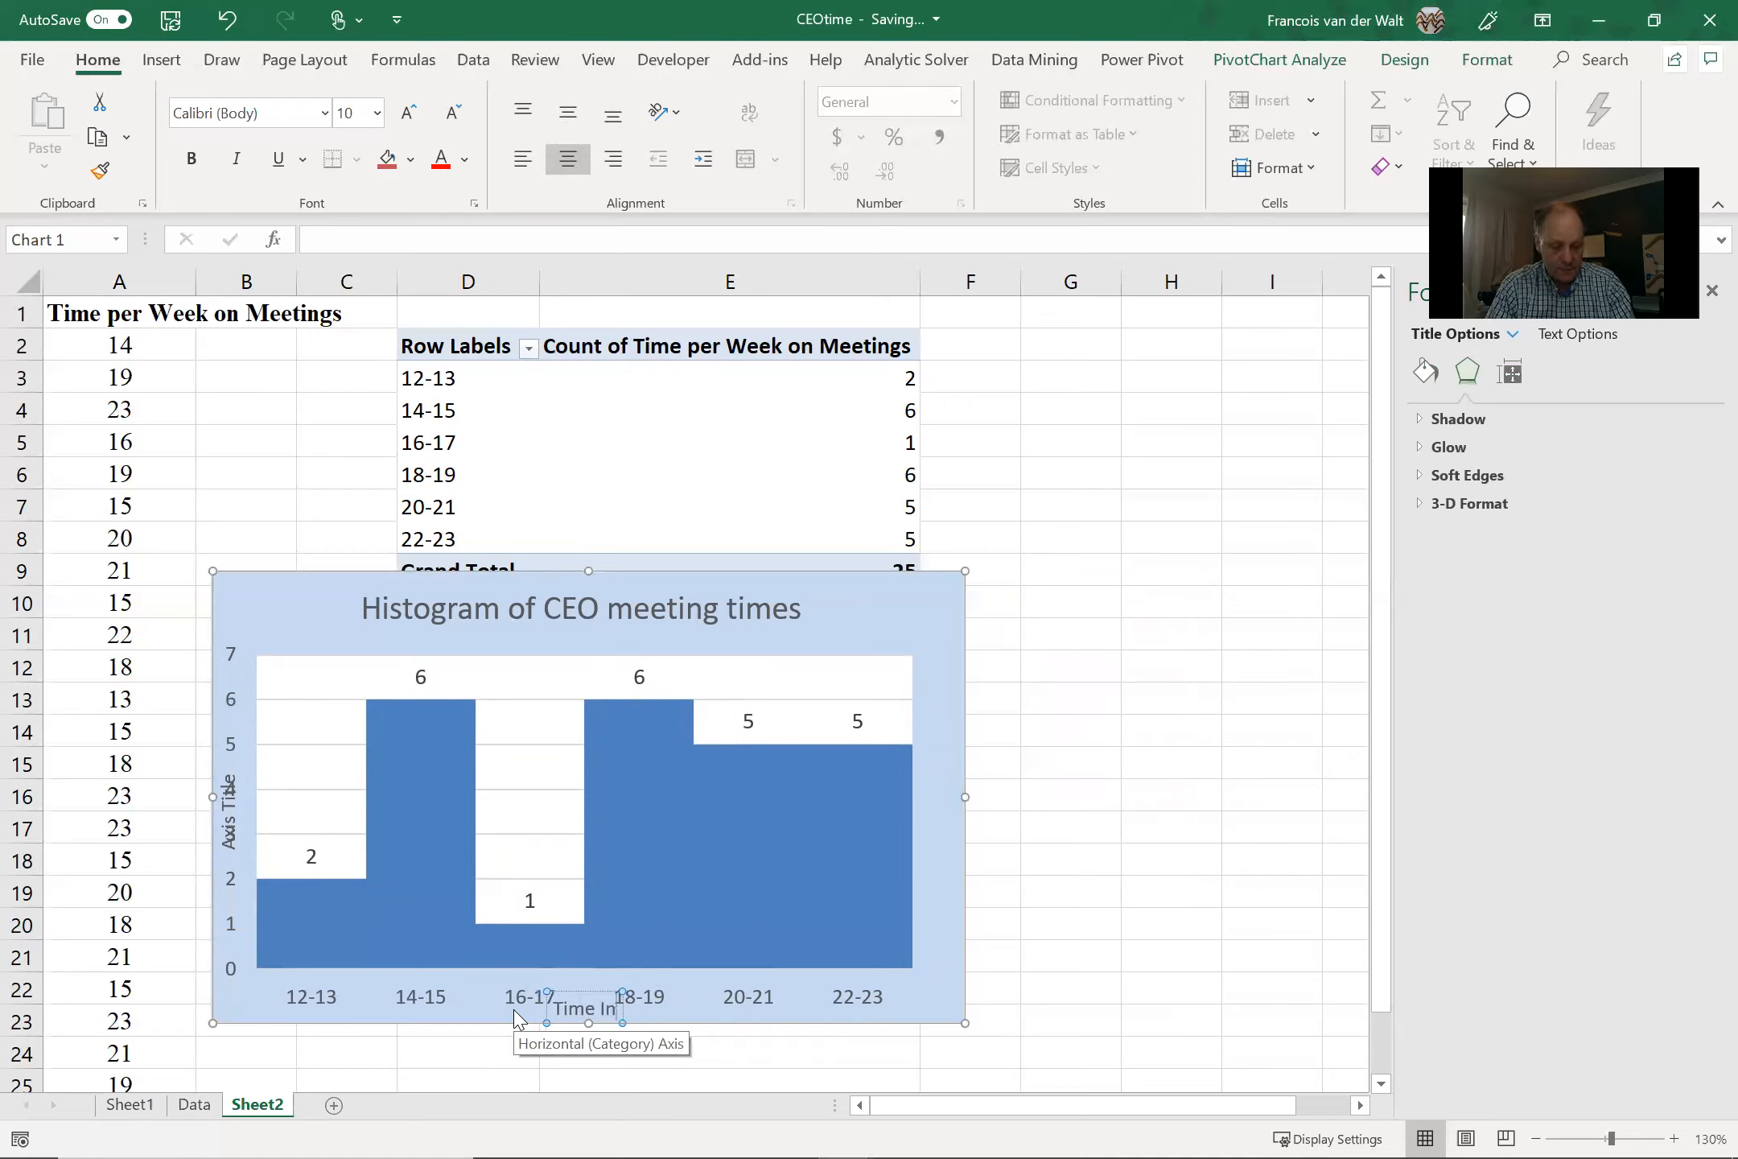
{"action": "type", "text": "tervals"}
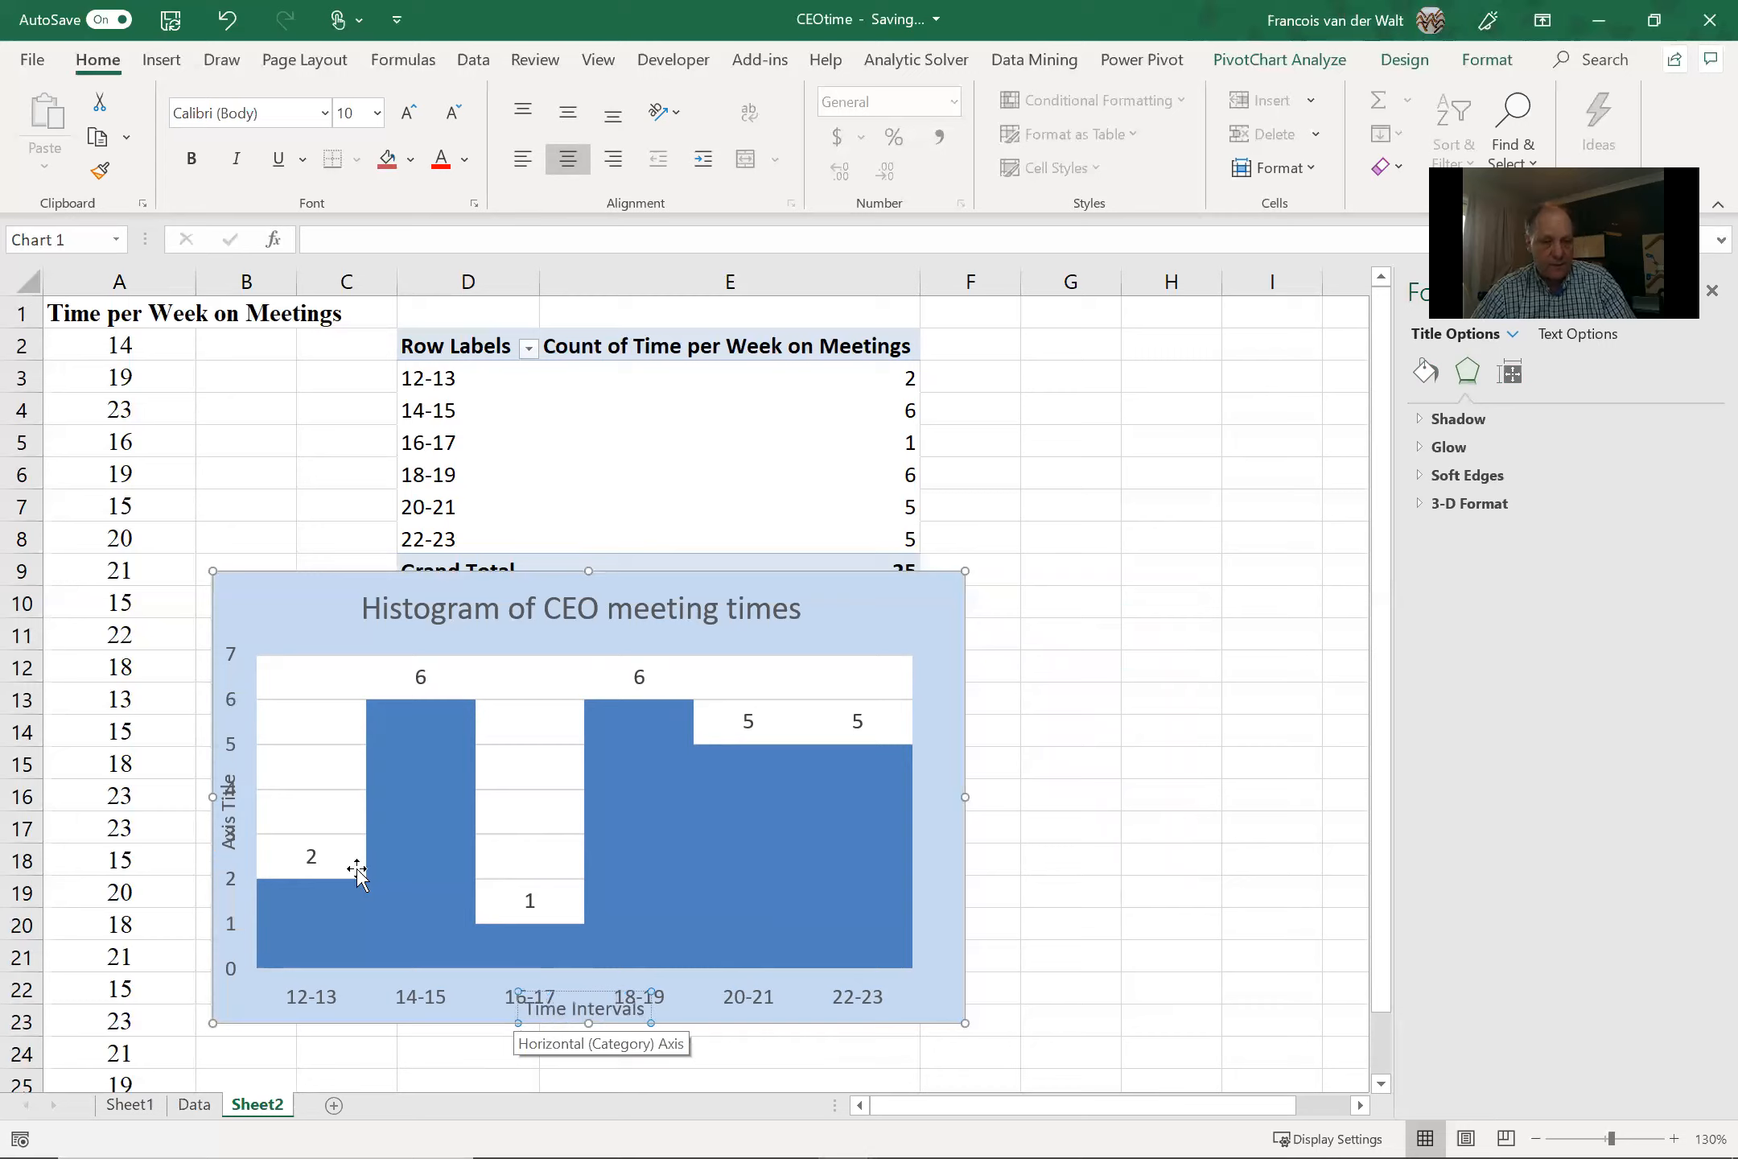
- Replace the vertical axis title with "Frequency"
{"action": "left_click", "coordinate": [240, 831]}
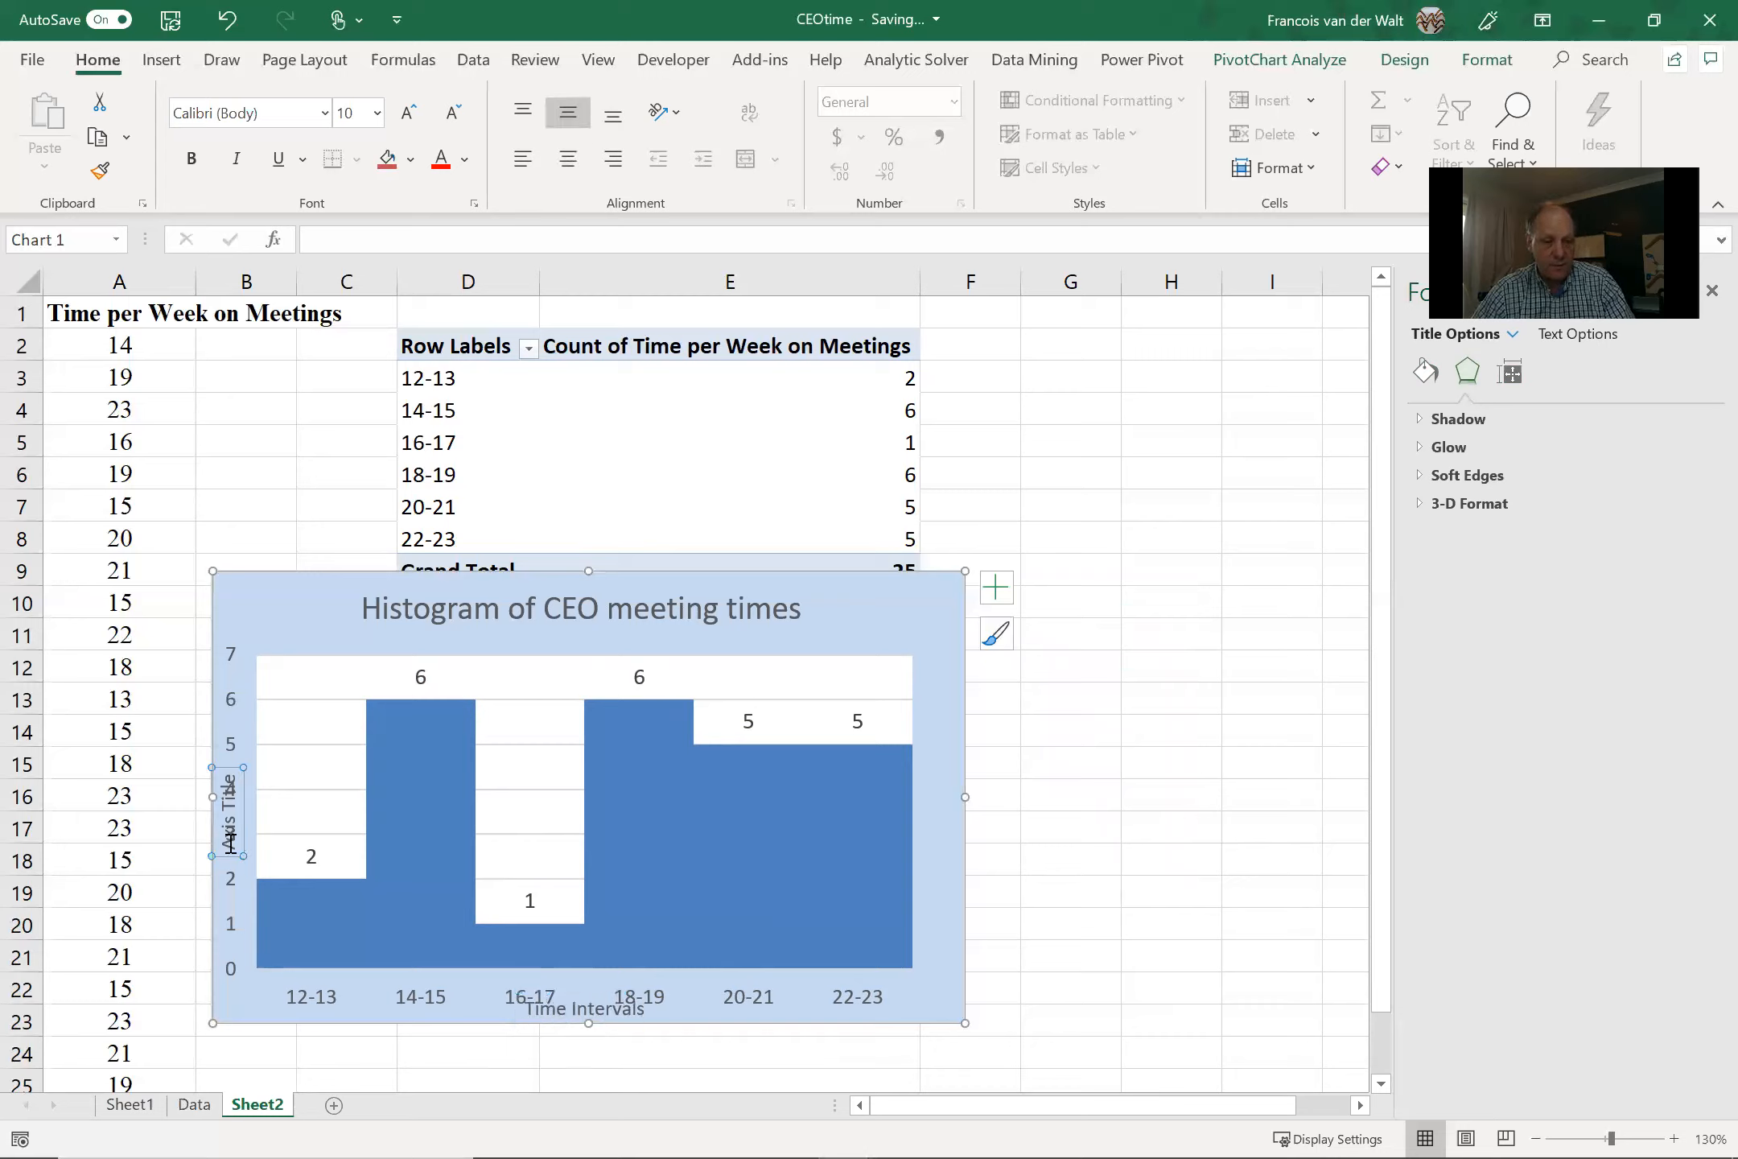
{"action": "triple_click", "coordinate": [210, 781]}
{"action": "type", "text": "Frequen"}
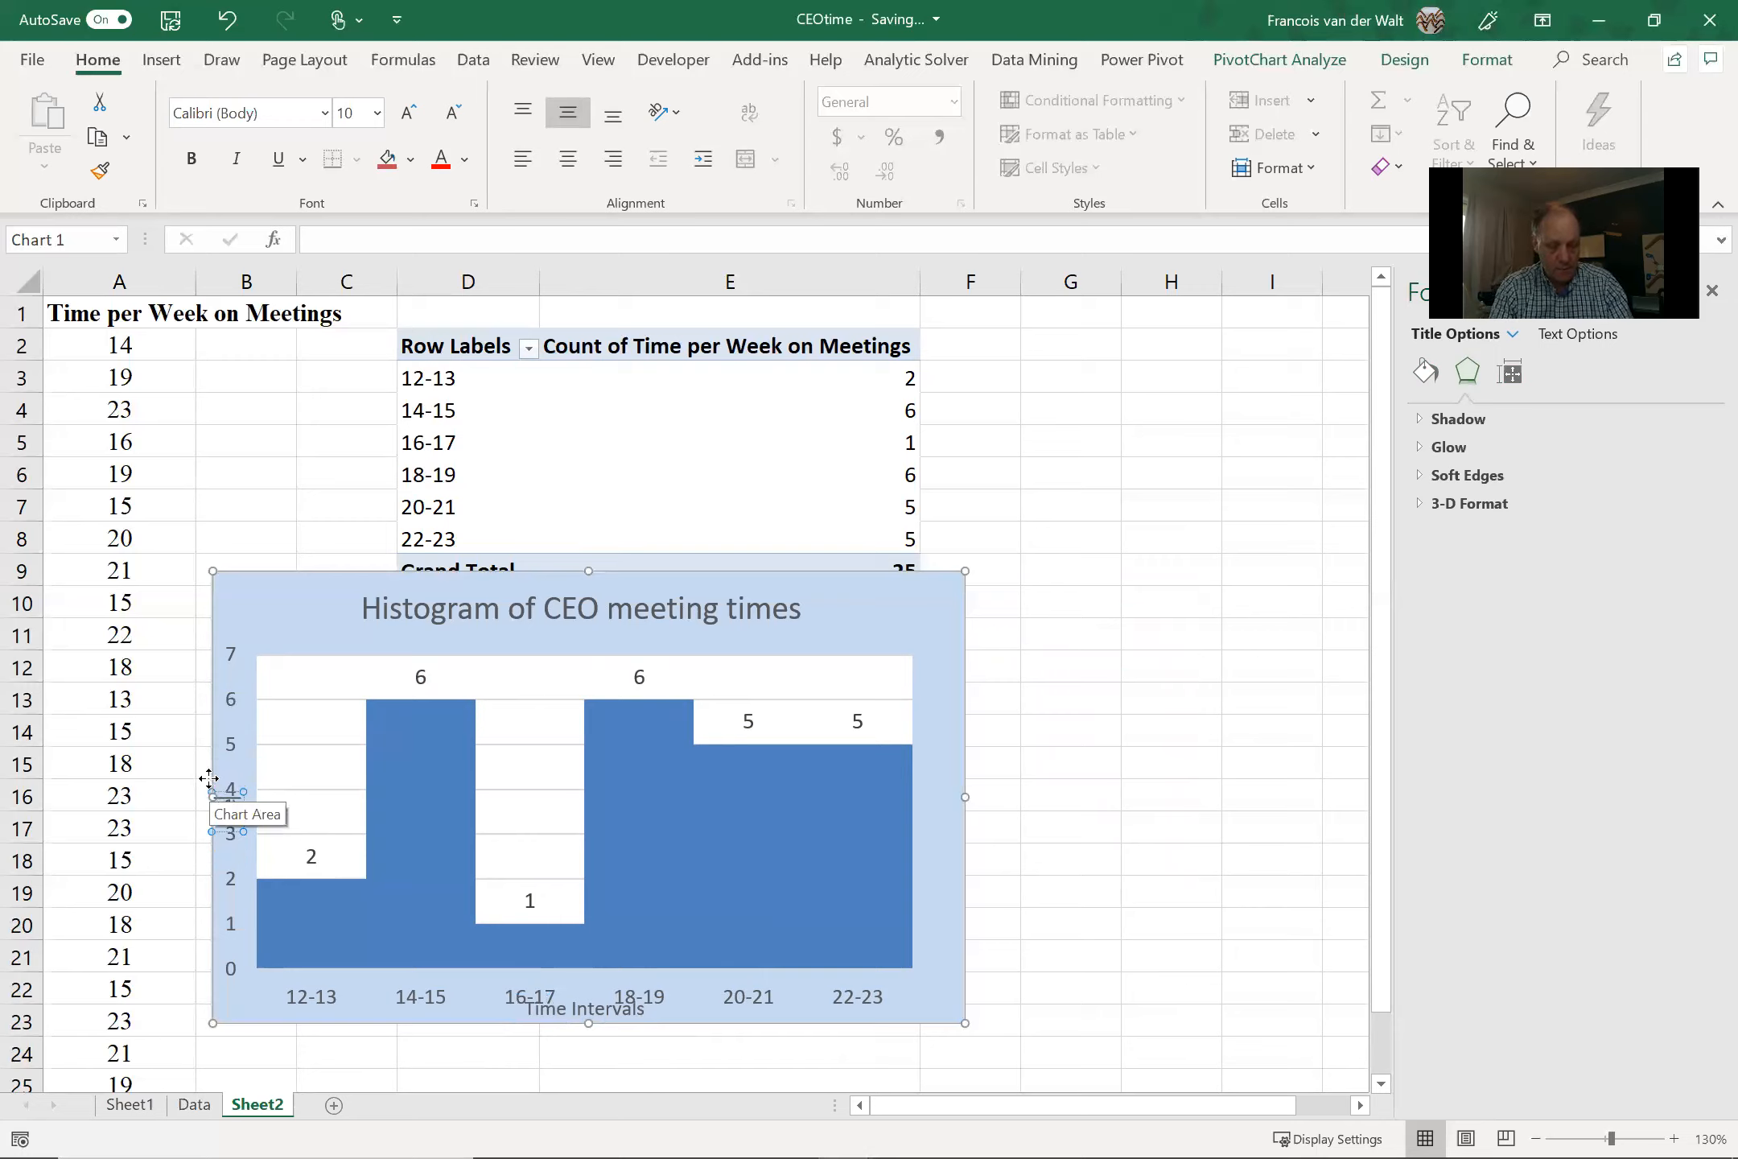
{"action": "type", "text": "cy"}
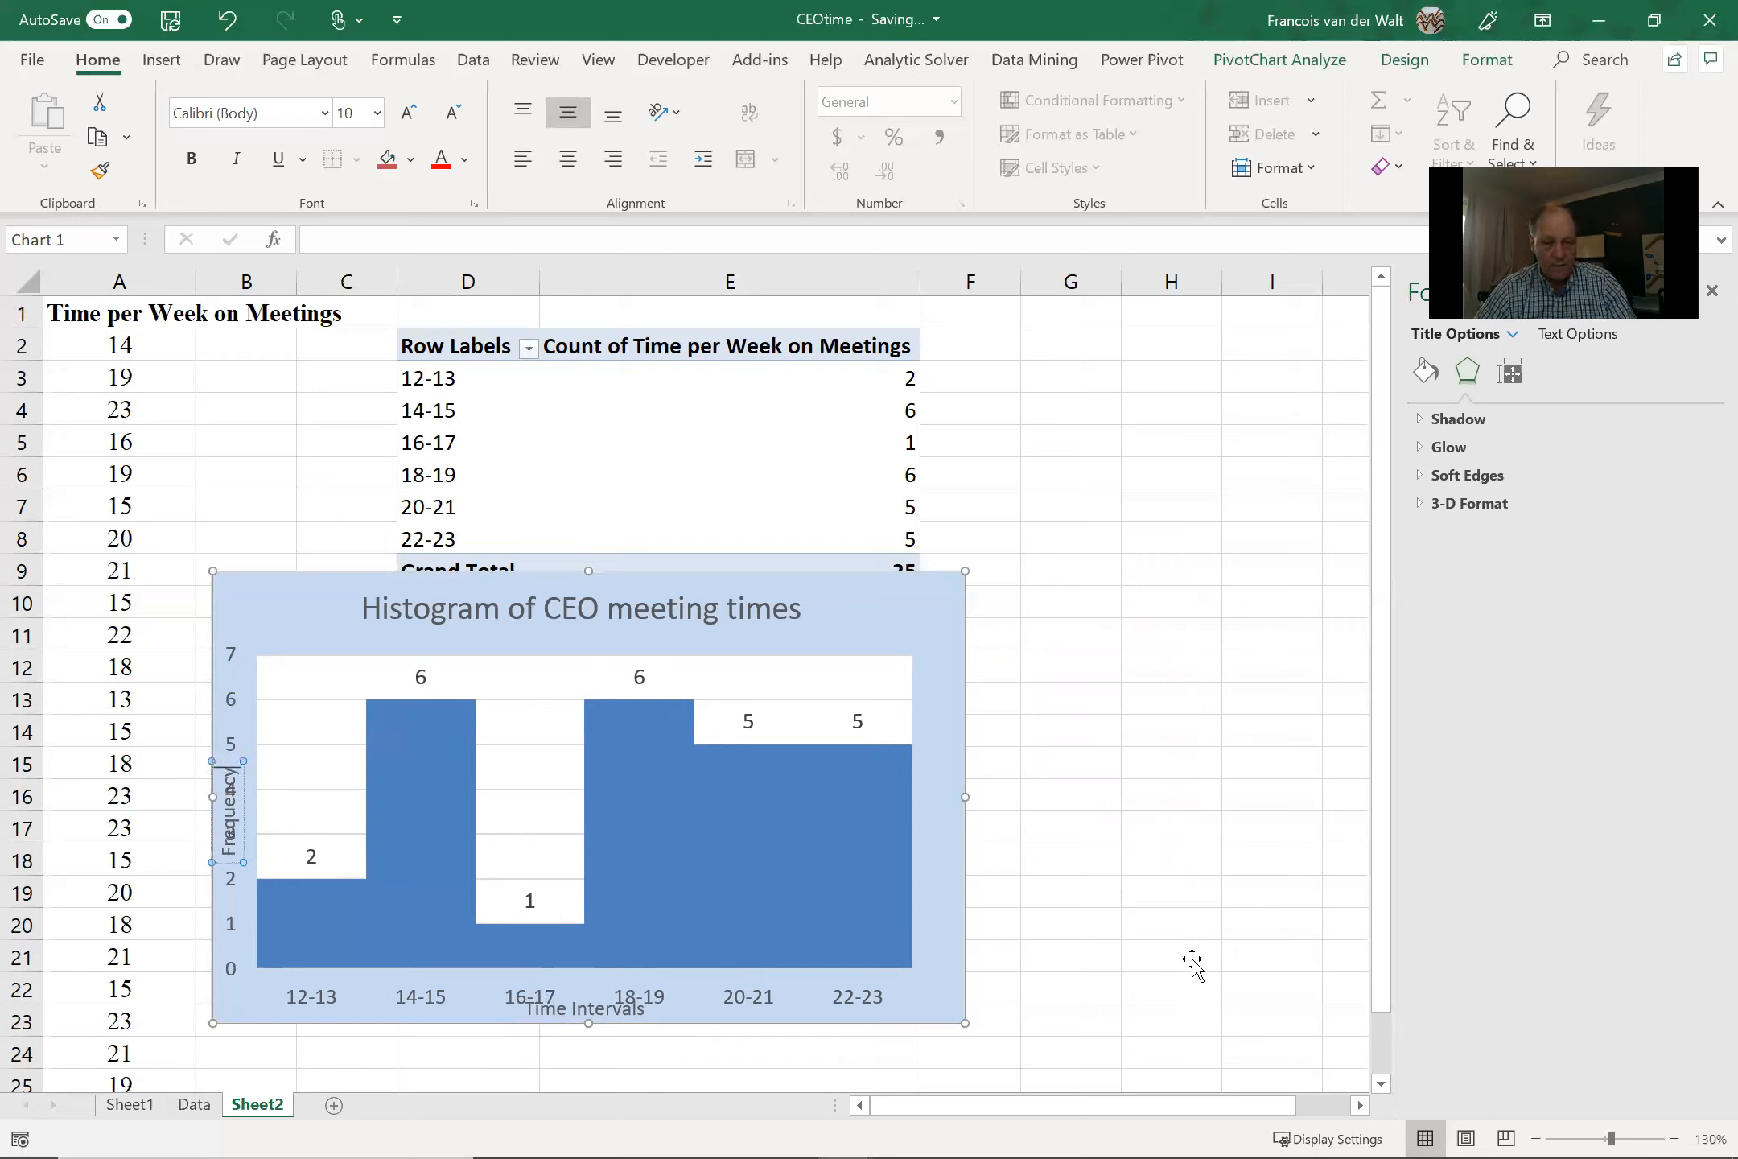
- Shrink and reposition the histogram's plot area inside the chart so both axis titles clear the axis labels
{"action": "left_click", "coordinate": [901, 983]}
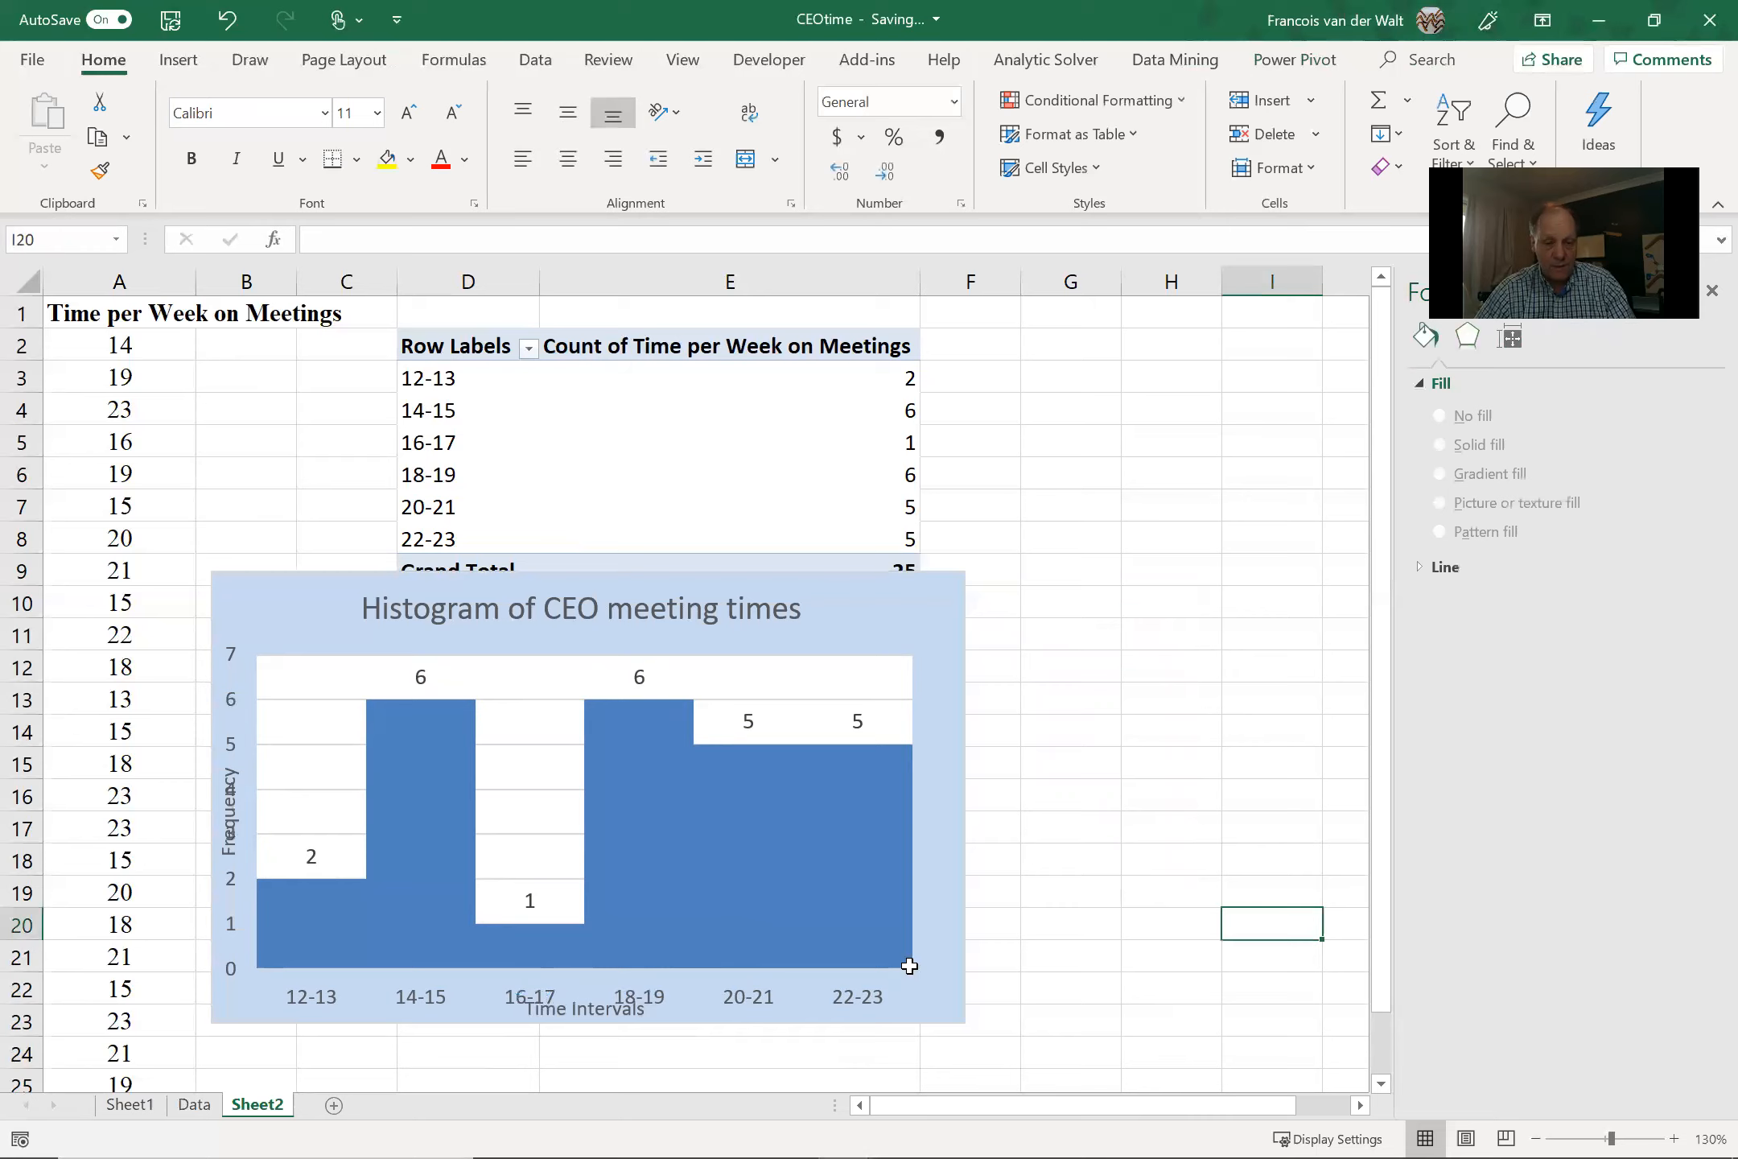
{"action": "left_click", "coordinate": [909, 966]}
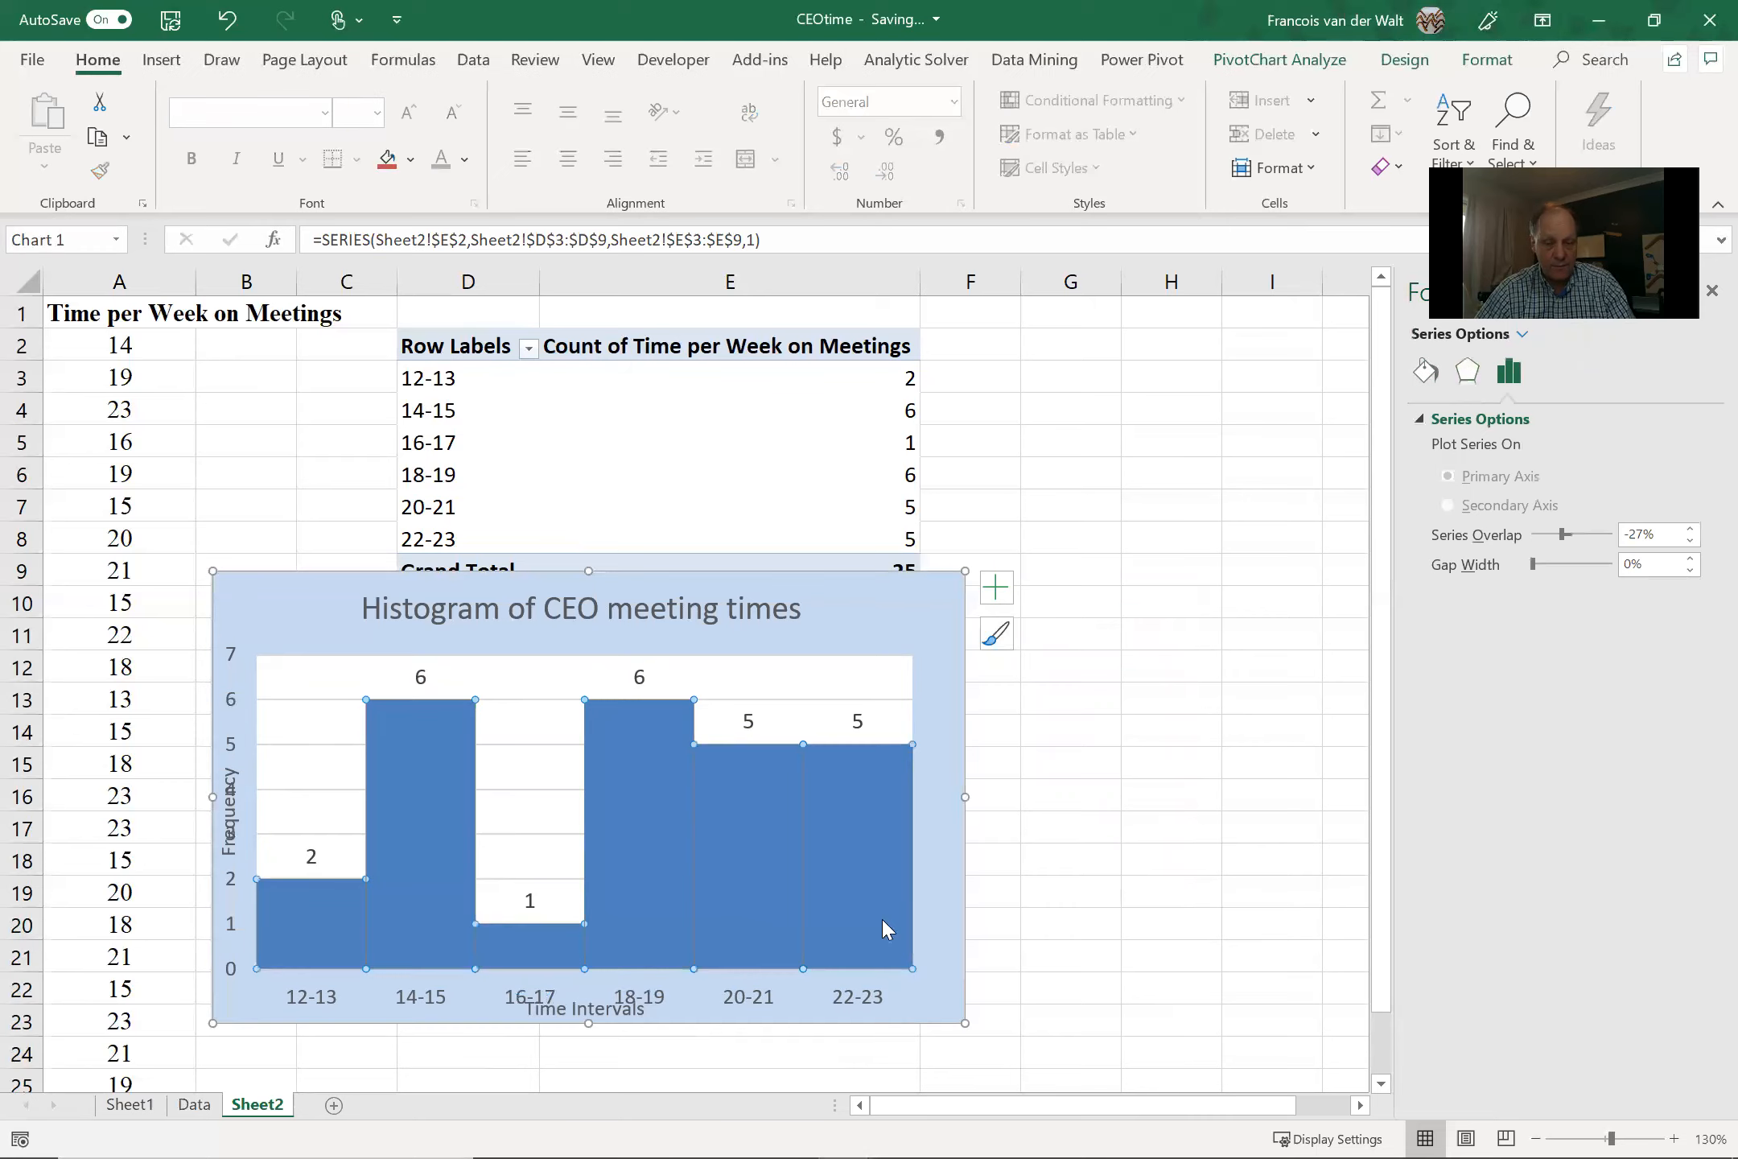
{"action": "left_click", "coordinate": [895, 695]}
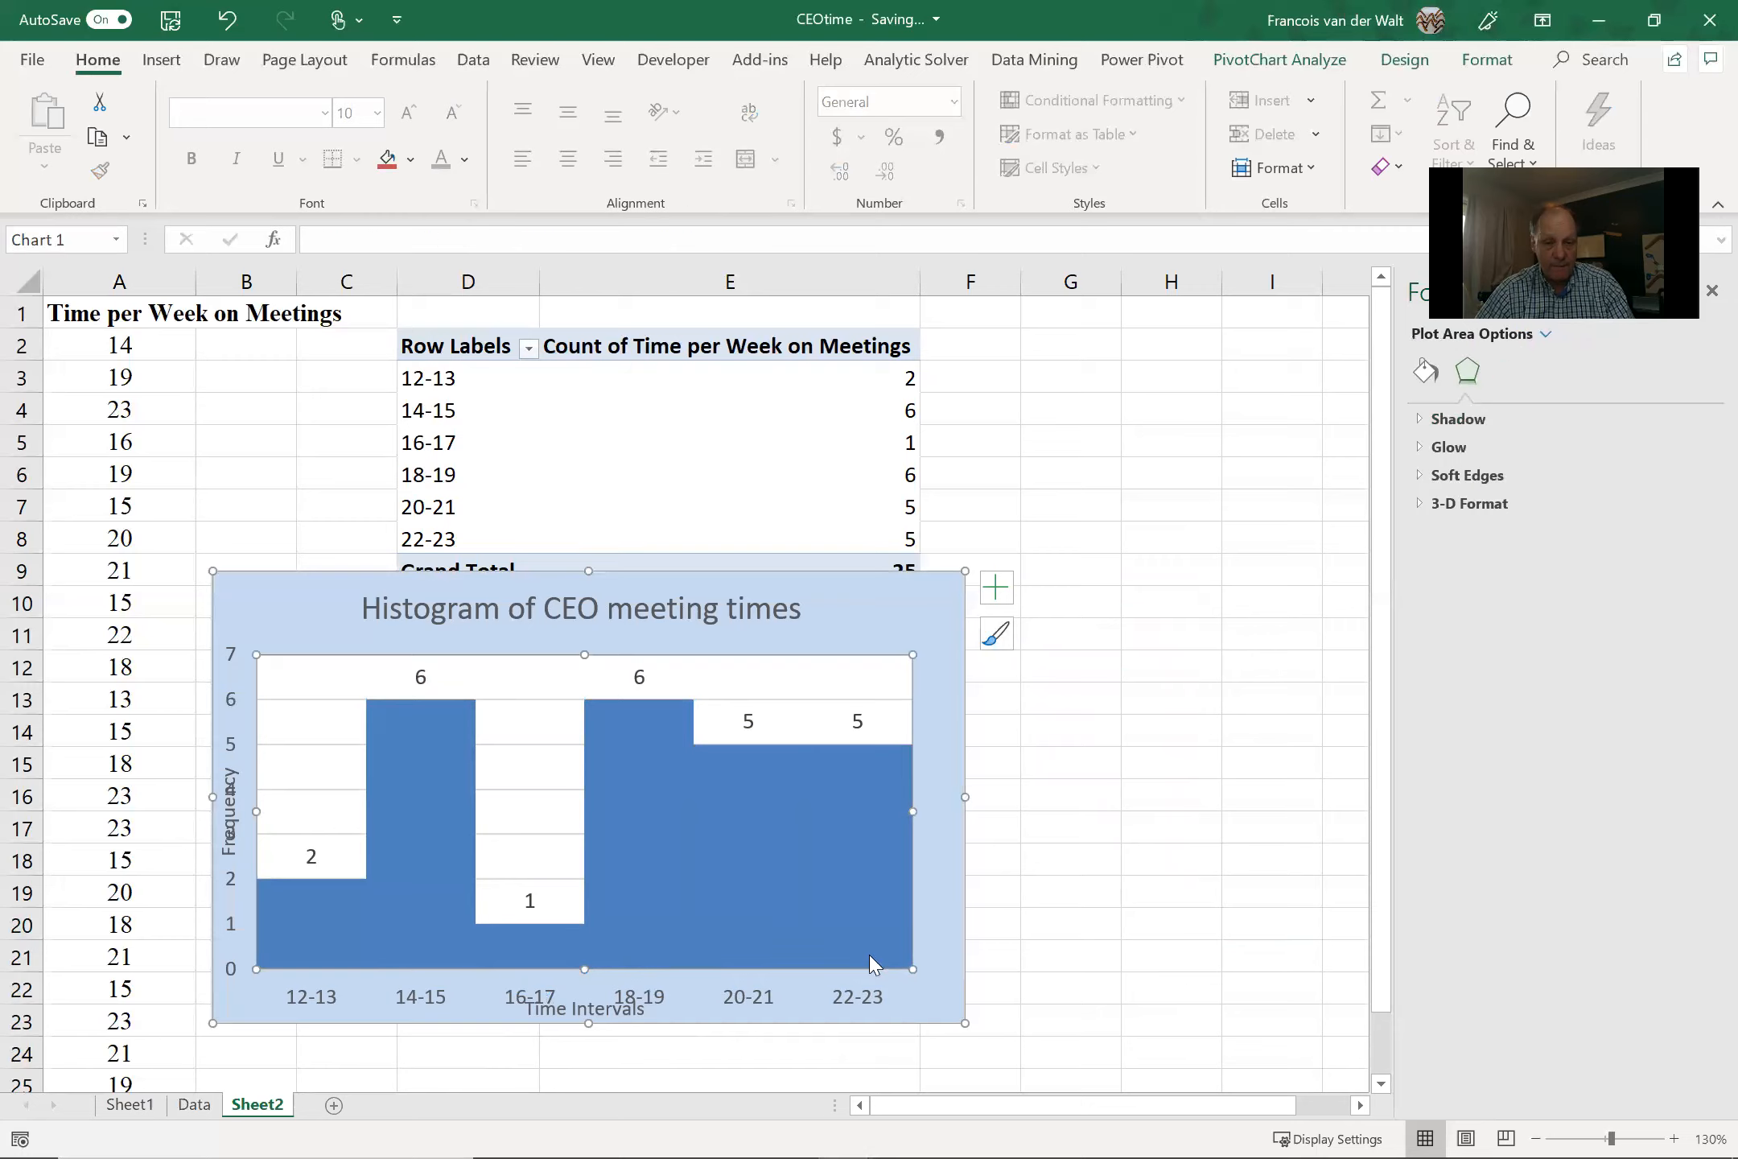
{"action": "left_click_drag", "start_coordinate": [873, 965], "coordinate": [903, 904]}
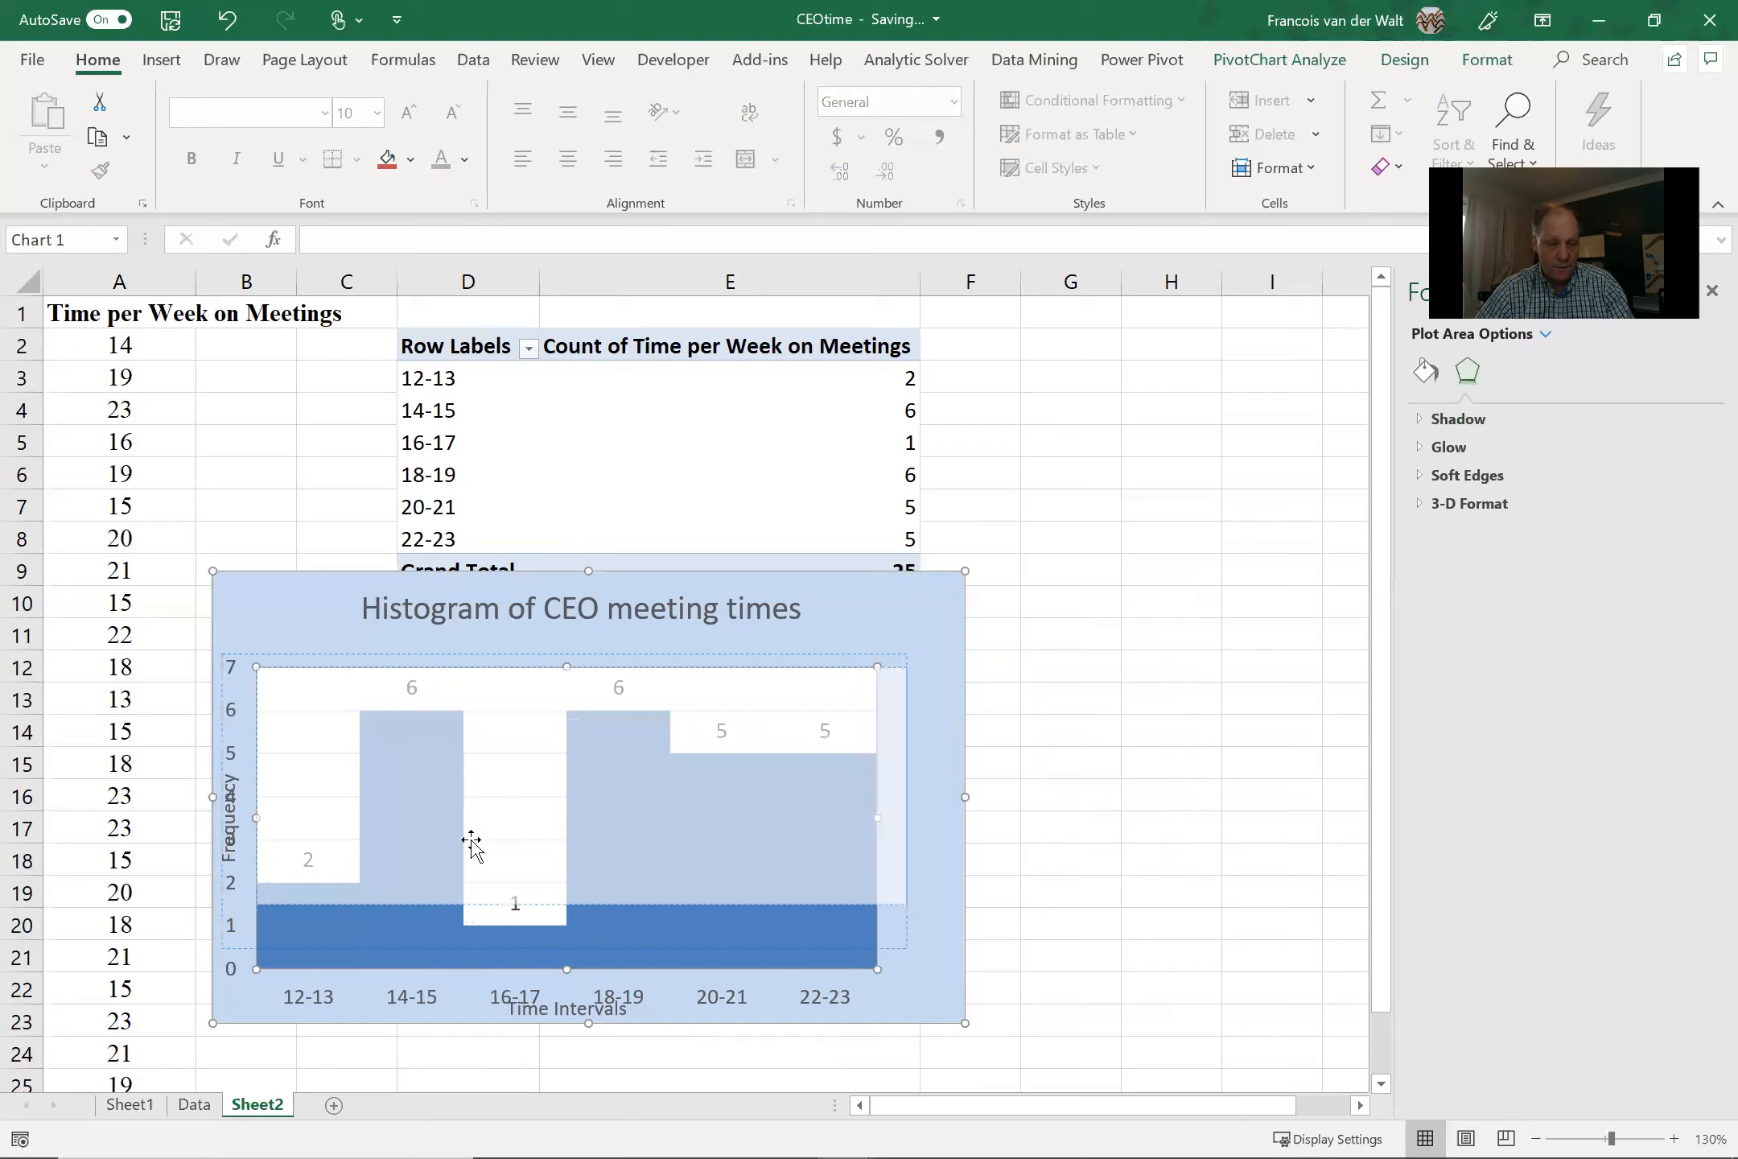
{"action": "left_click_drag", "start_coordinate": [256, 905], "coordinate": [303, 905]}
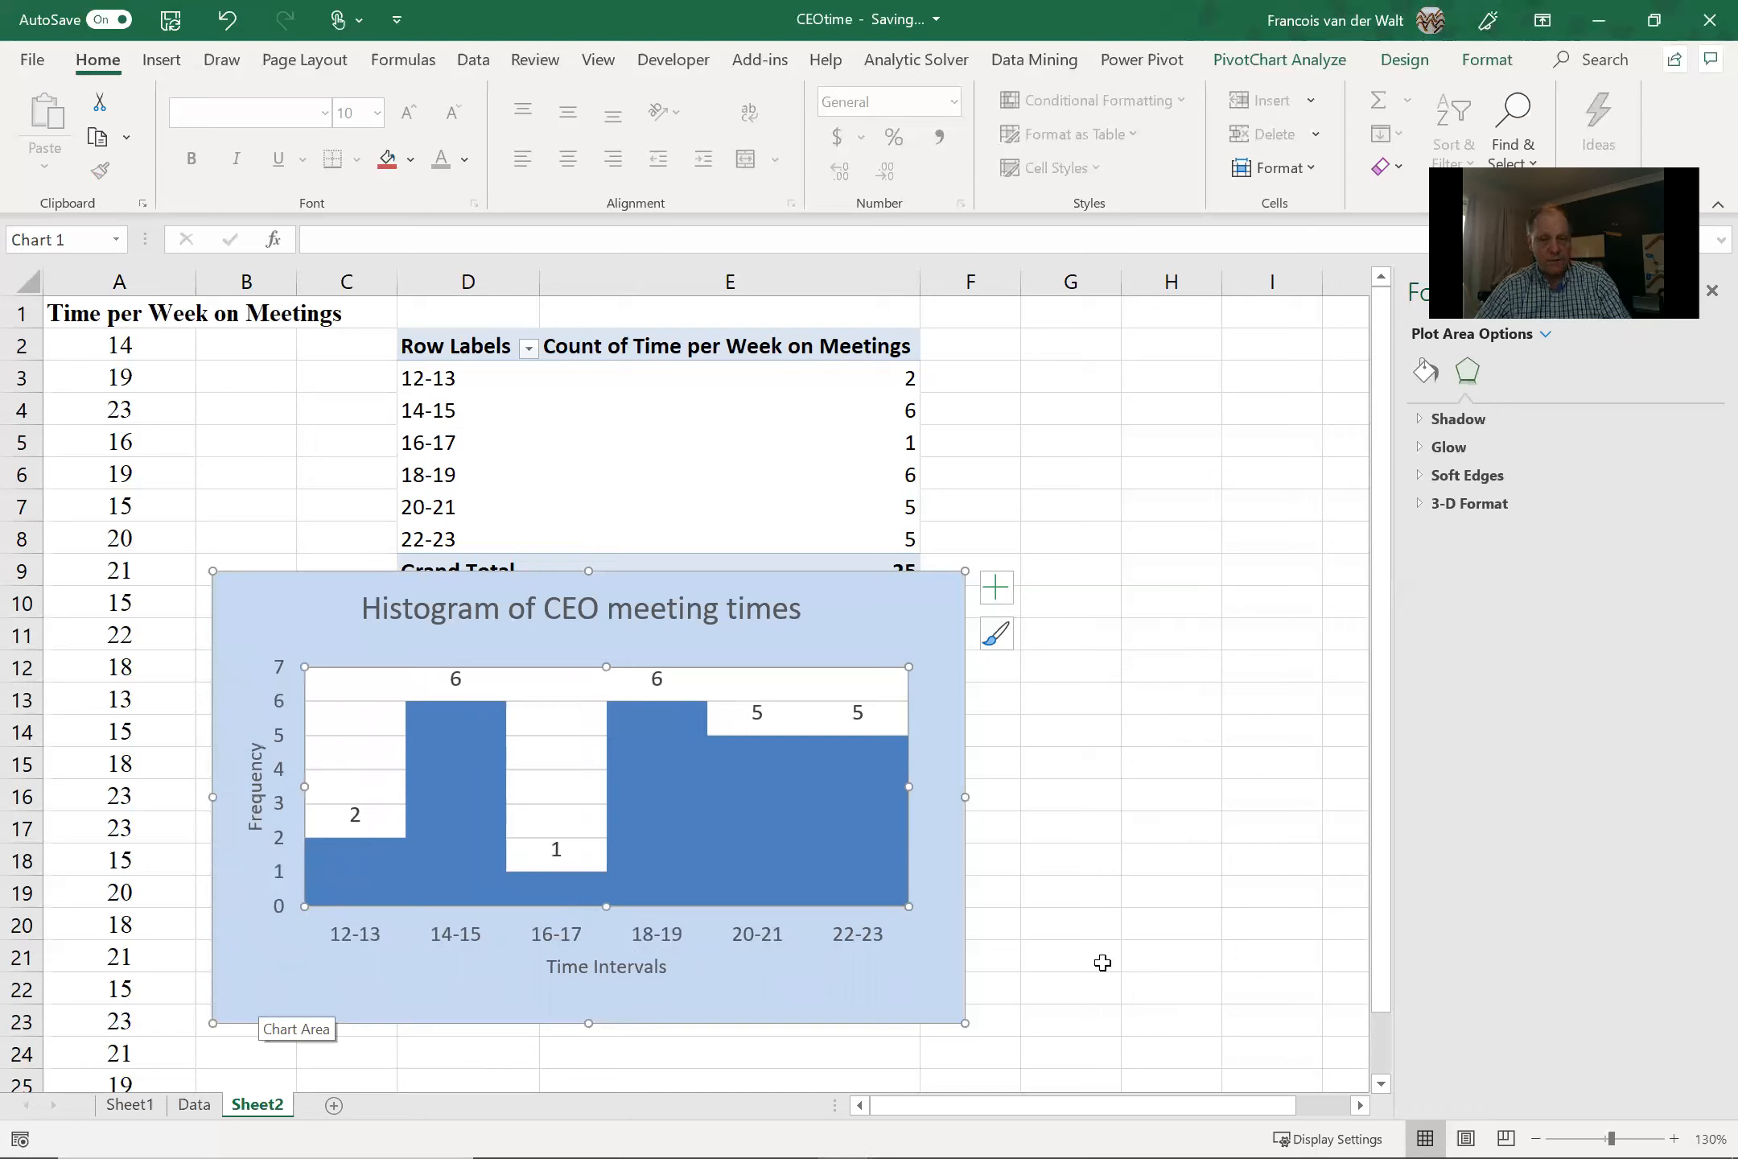
{"action": "key", "text": "Escape"}
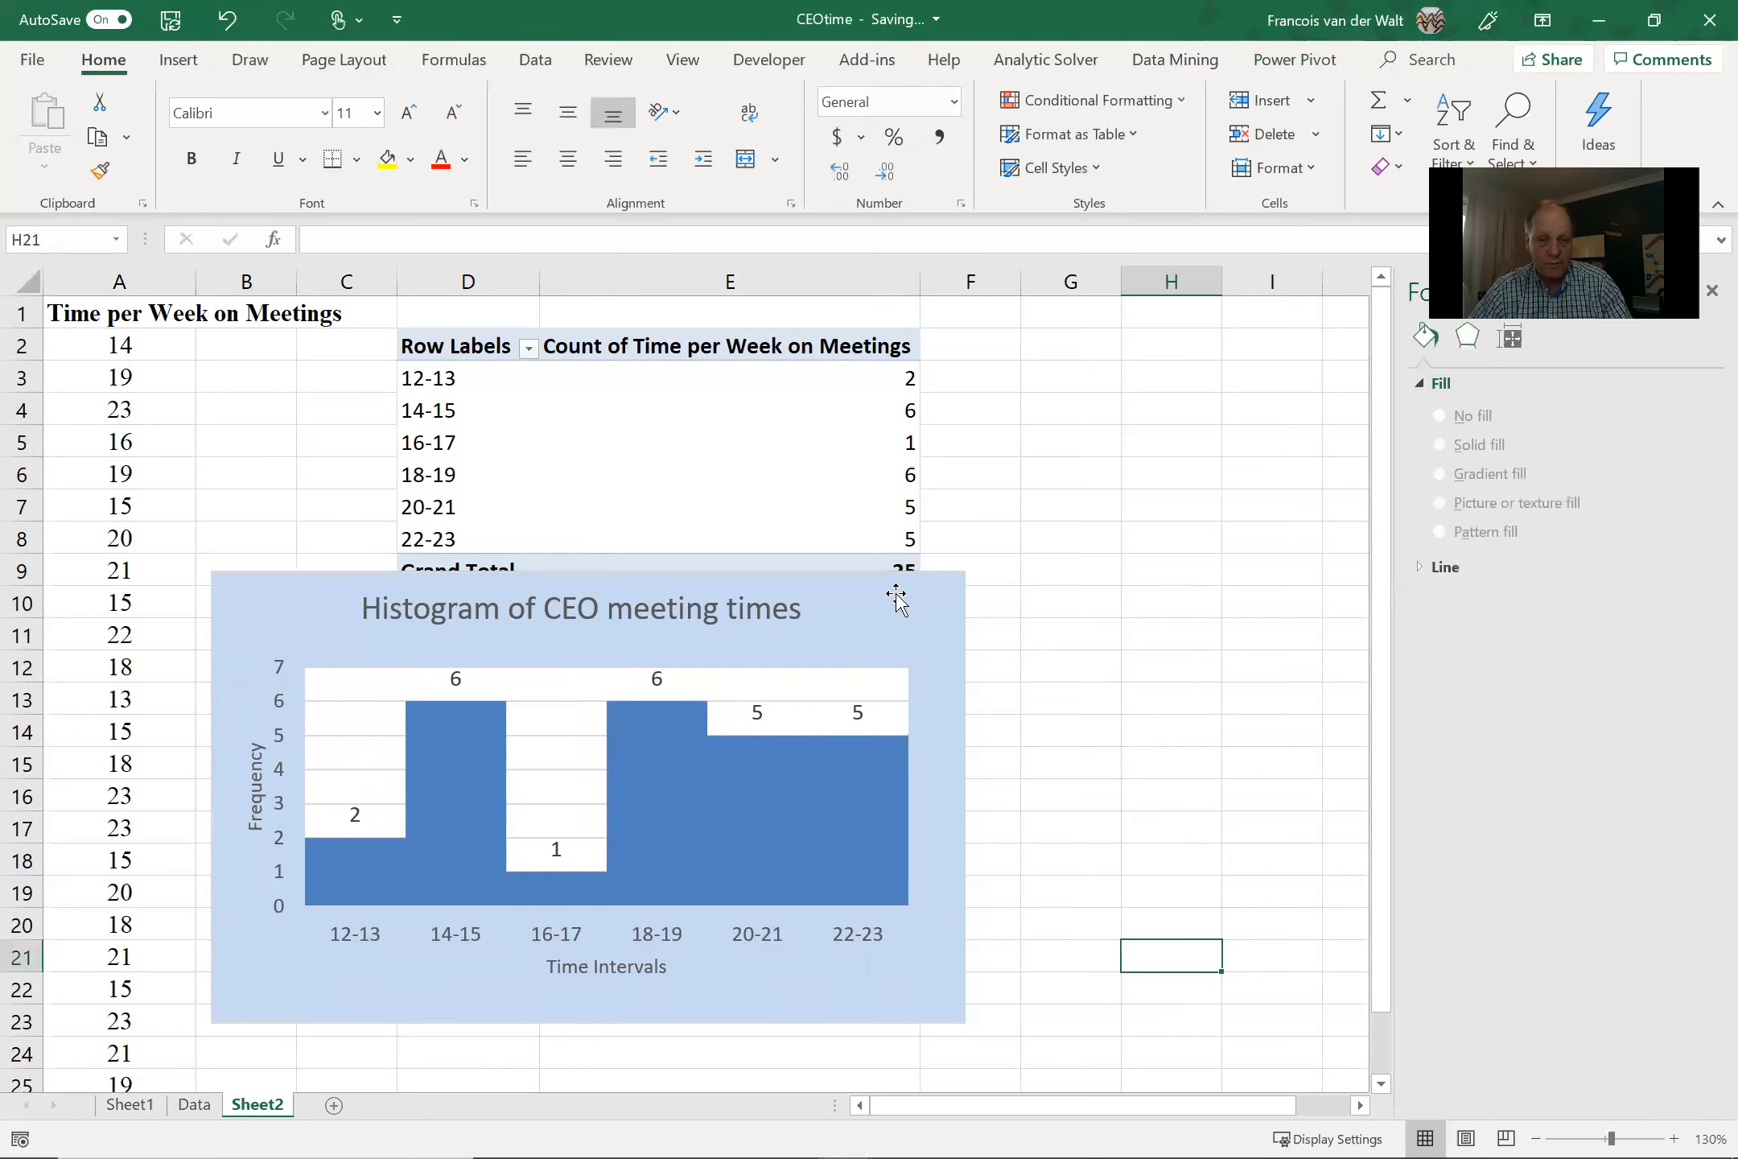
- Copy the histogram, switch to the Word document "Assessment 2 Data and exploring", and paste it as a picture on a new page at the end
{"action": "left_click", "coordinate": [886, 596]}
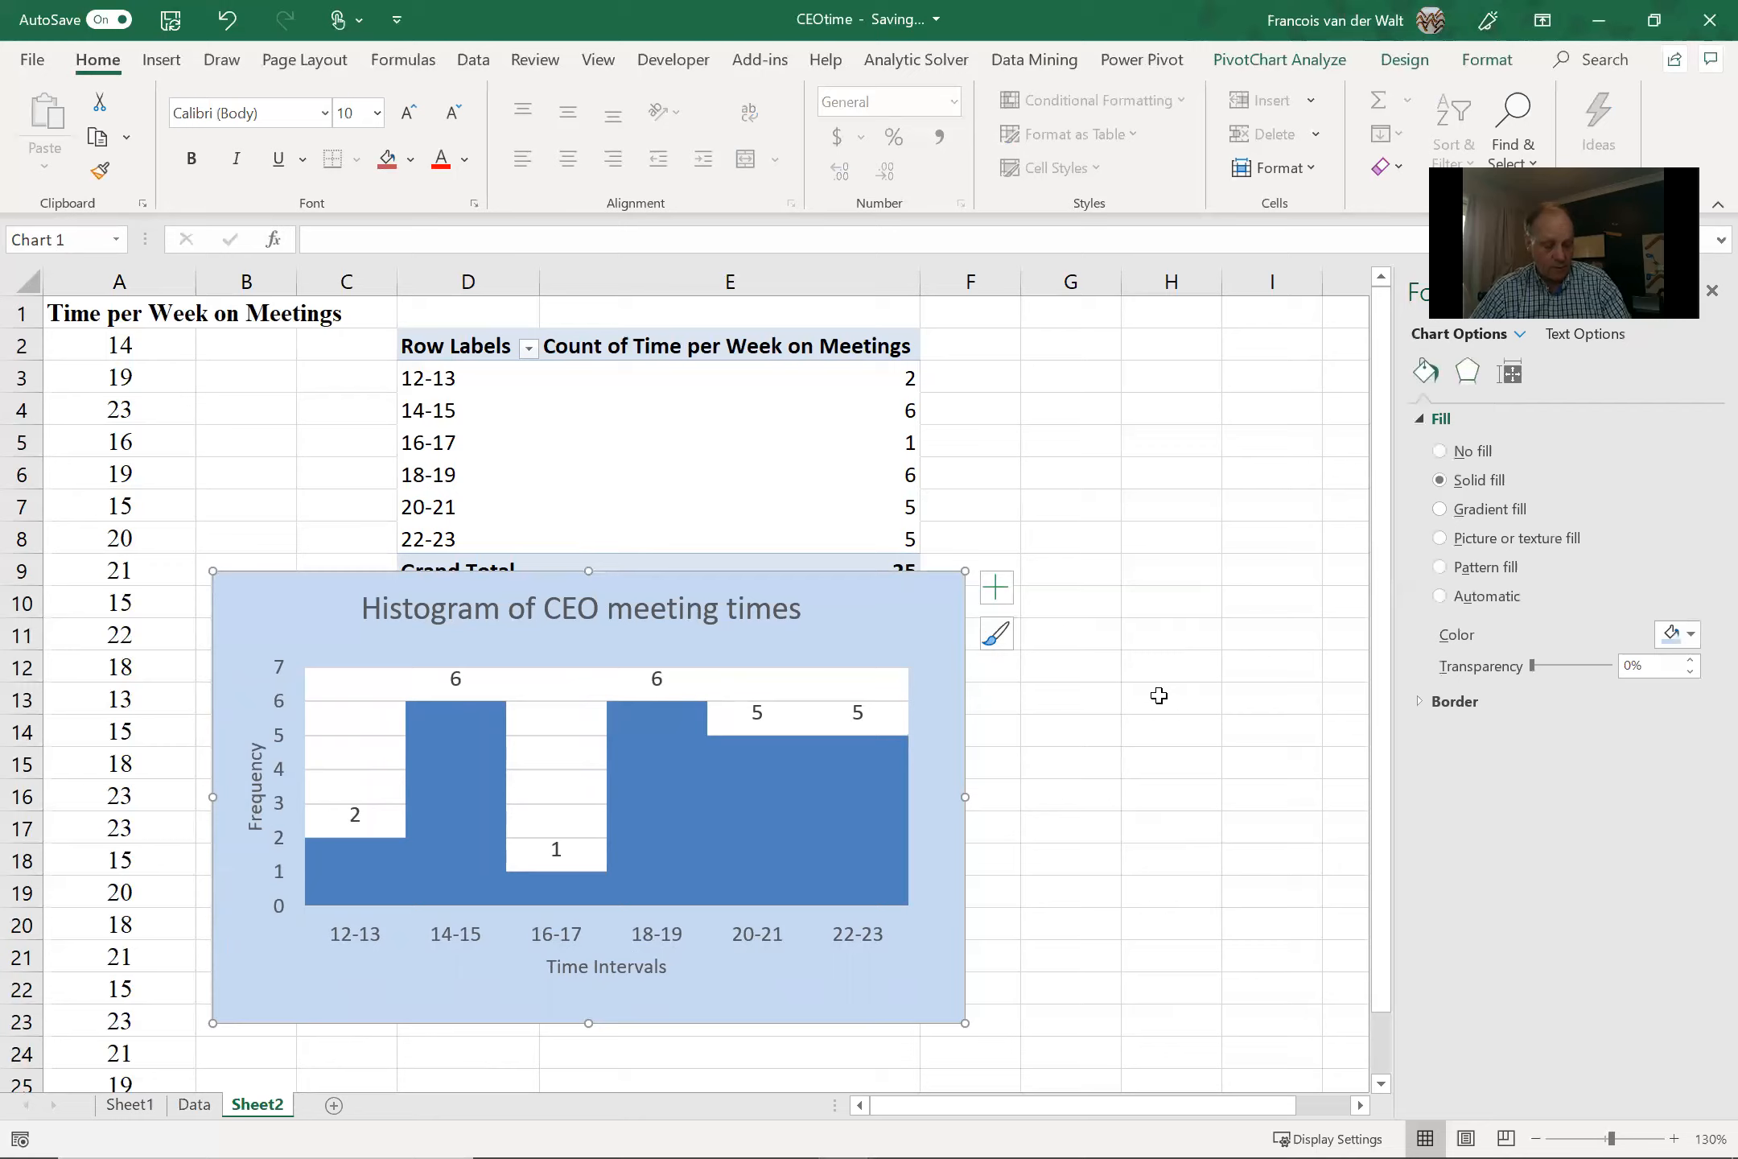
{"action": "key", "text": "ctrl+c"}
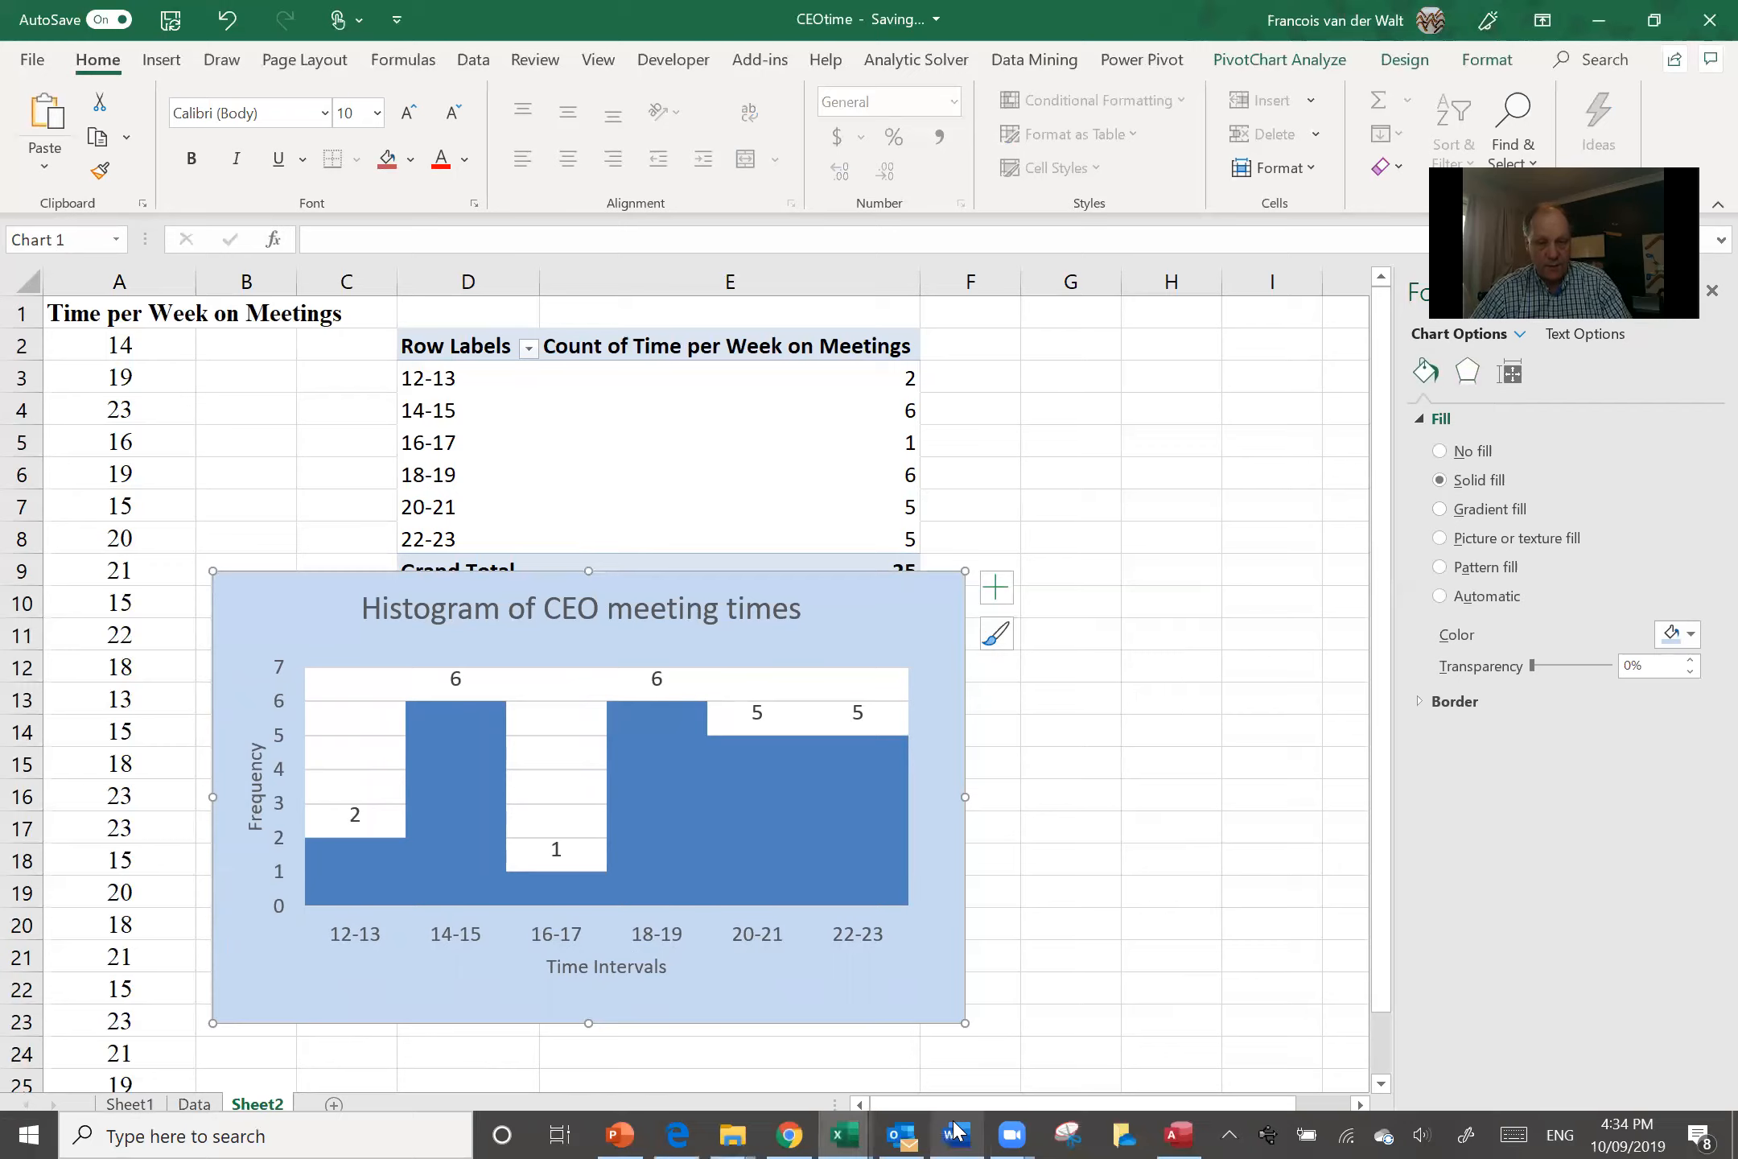
{"action": "left_click", "coordinate": [954, 1130]}
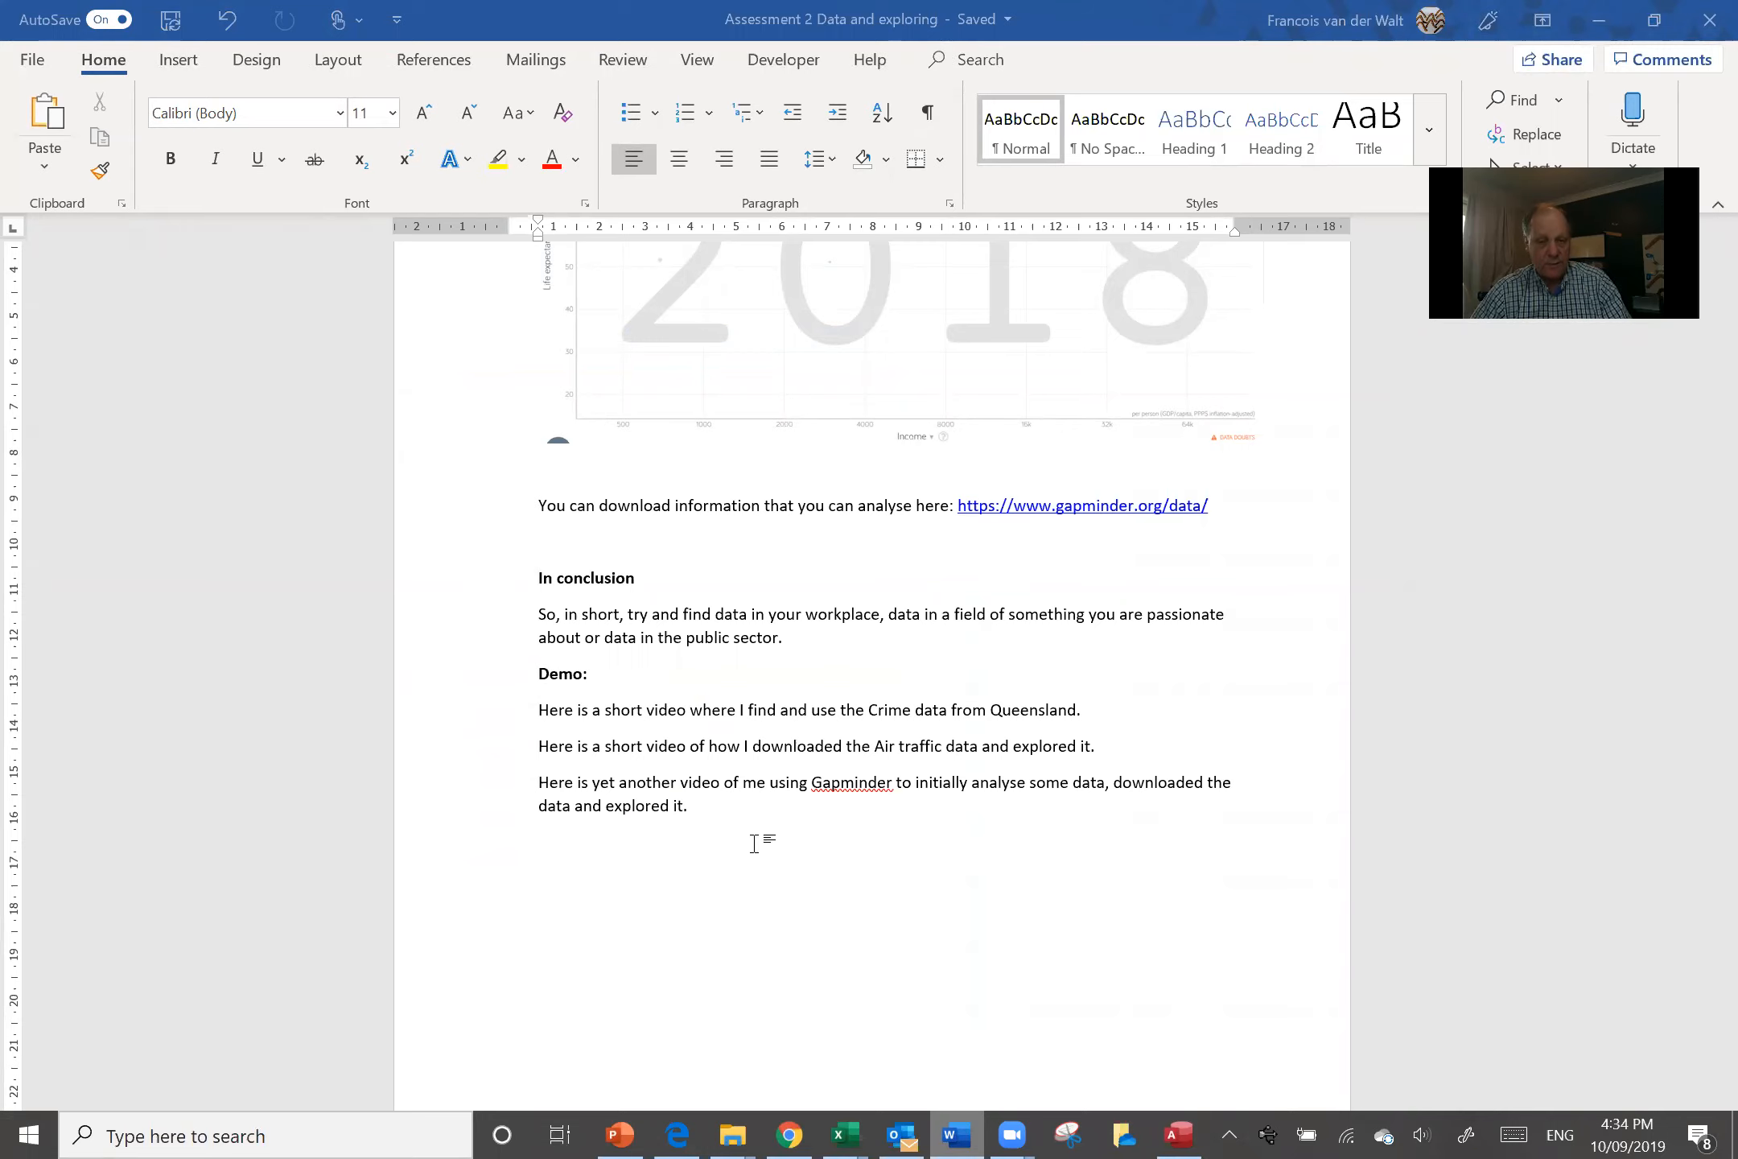
{"action": "scroll", "coordinate": [724, 832], "scroll_direction": "down", "scroll_amount": 3}
{"action": "key", "text": "Return"}
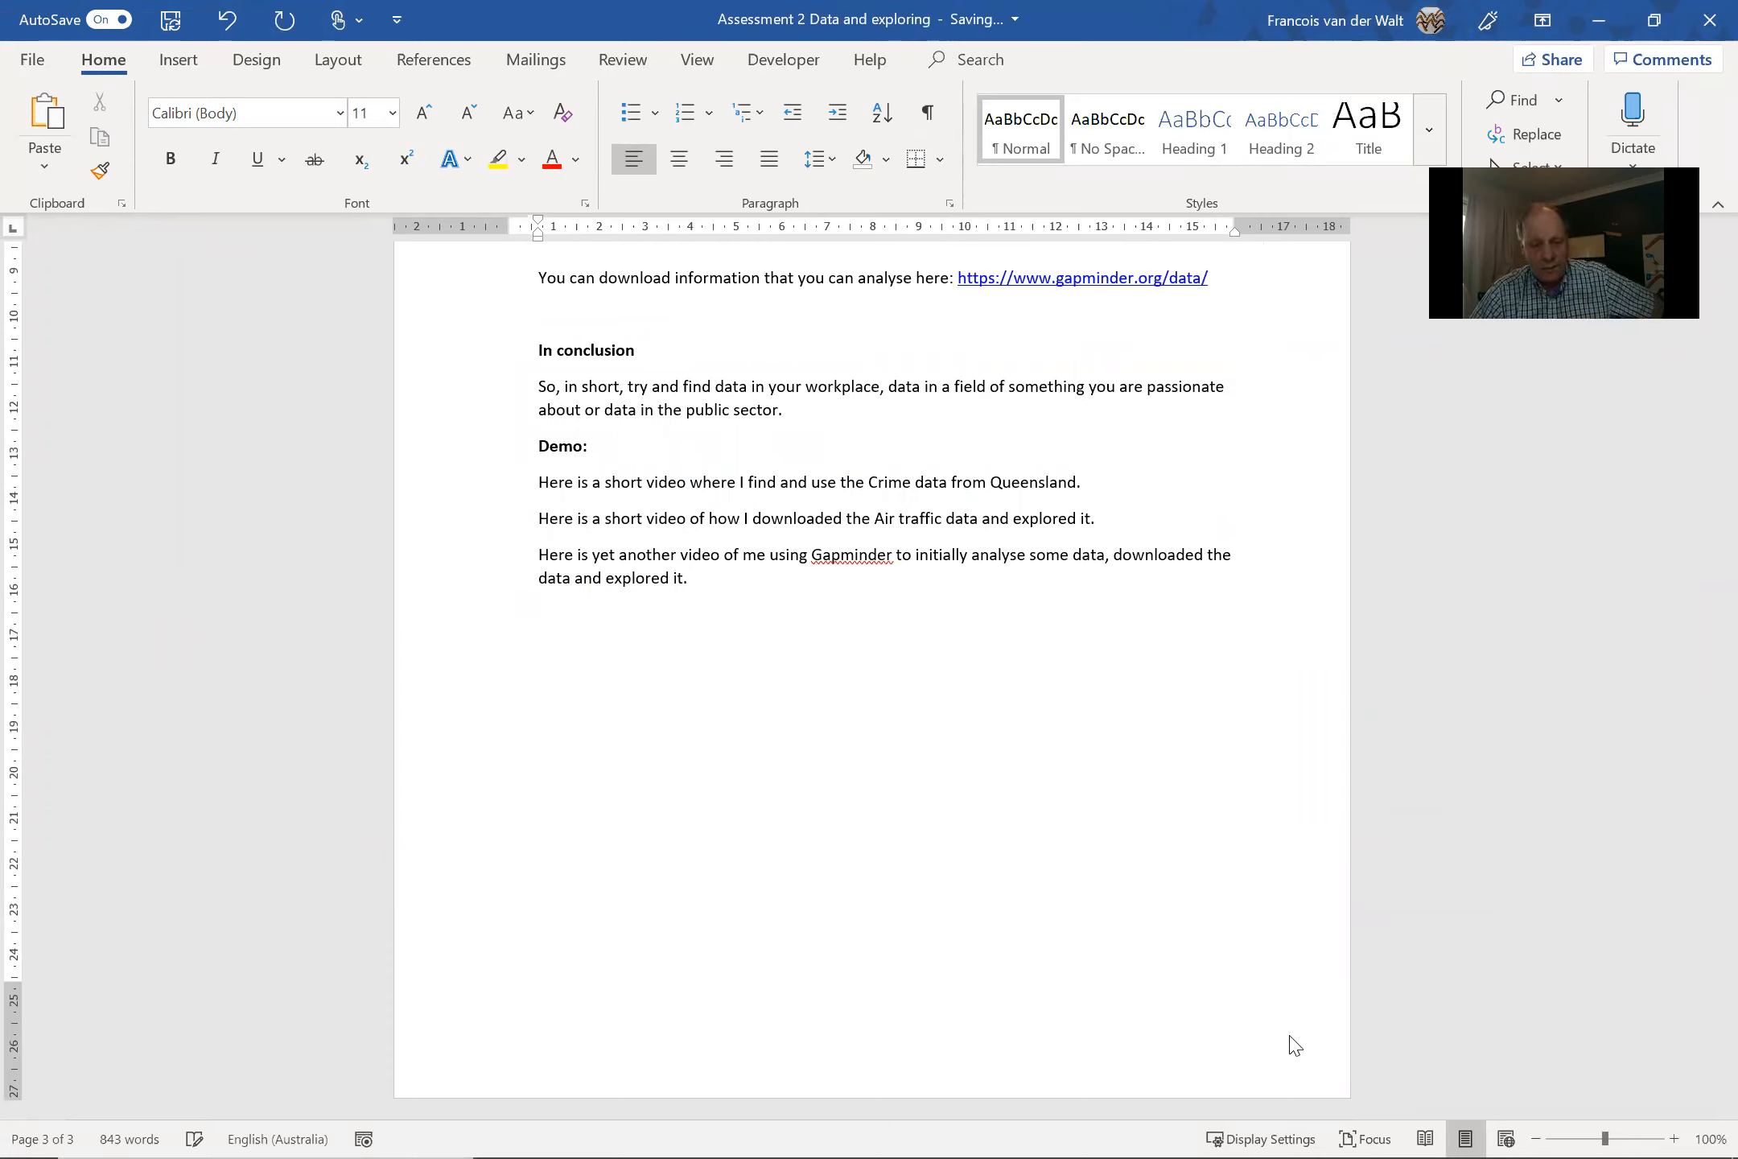
{"action": "key", "text": "ctrl+v"}
{"action": "key", "text": "ctrl"}
{"action": "left_click", "coordinate": [1434, 1014]}
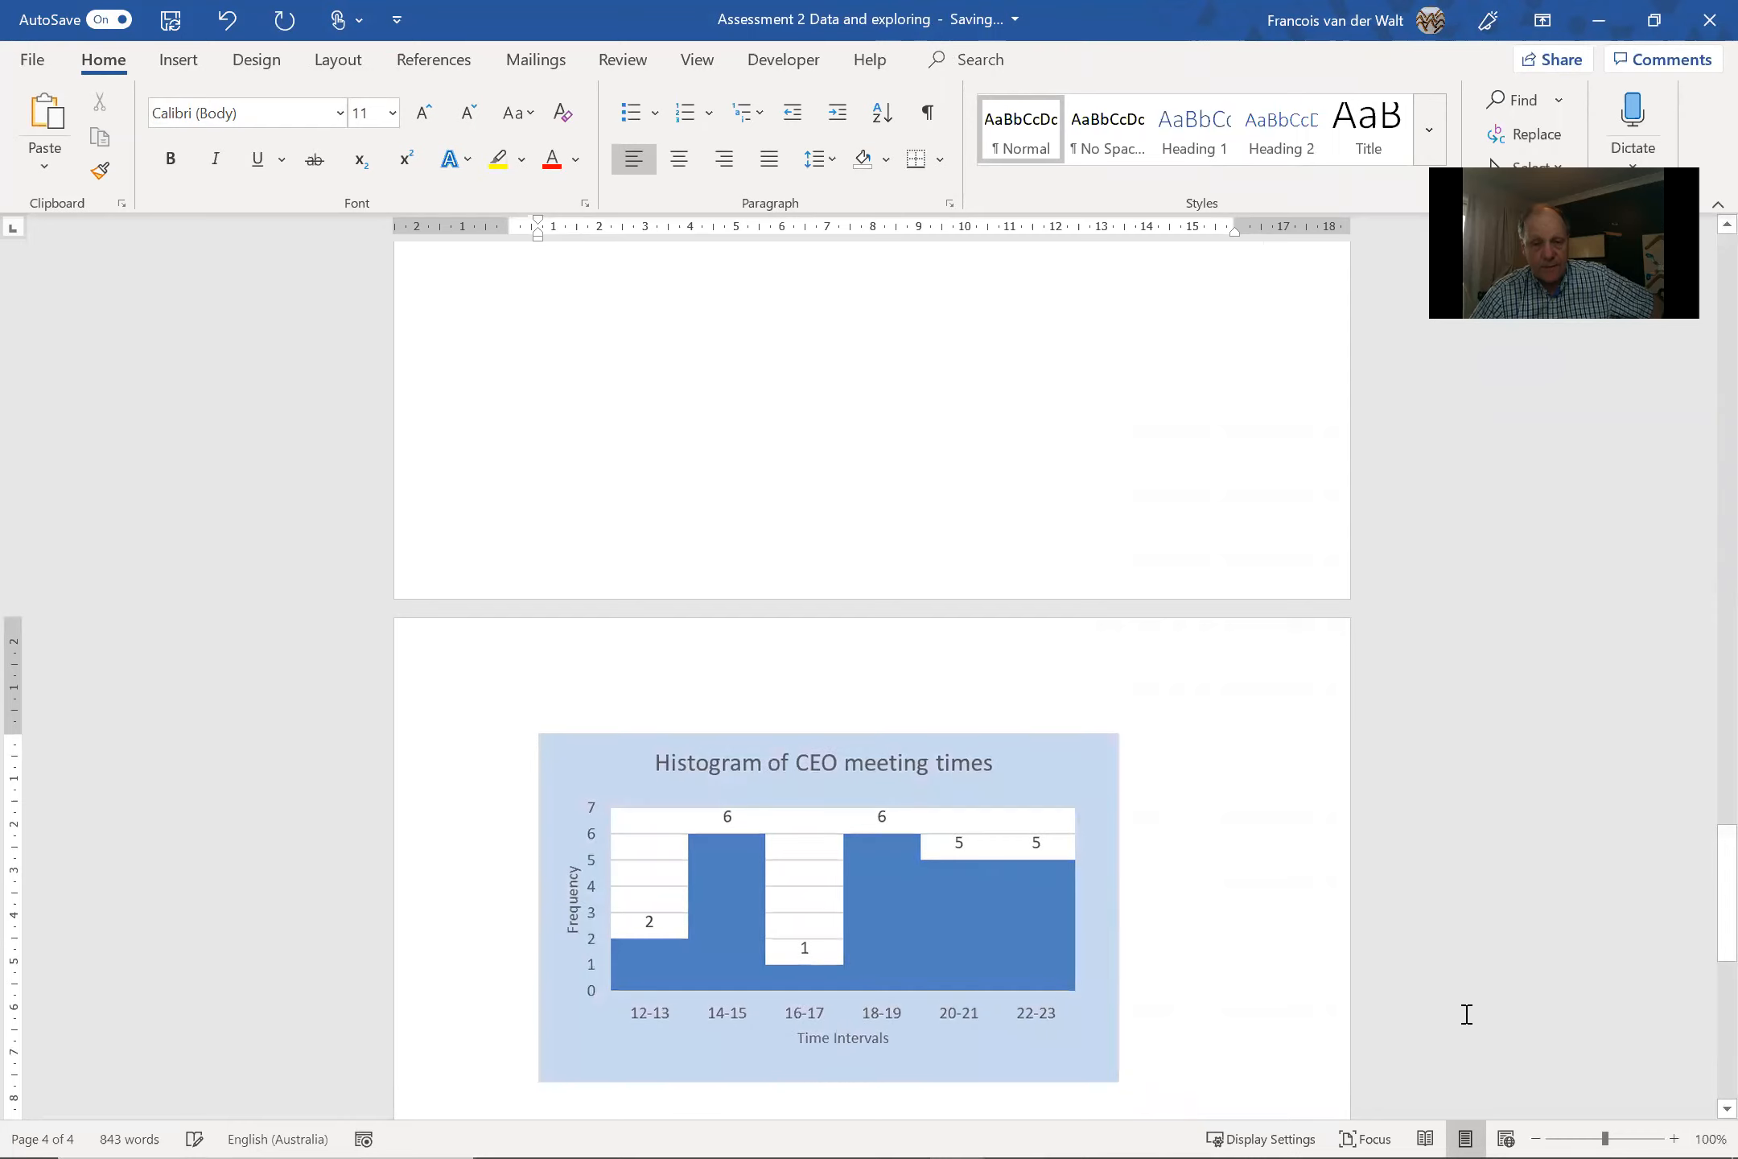
- Enlarge the pasted histogram picture proportionally to span the full text width of the page
{"action": "scroll", "coordinate": [1466, 1014], "scroll_direction": "down", "scroll_amount": 3}
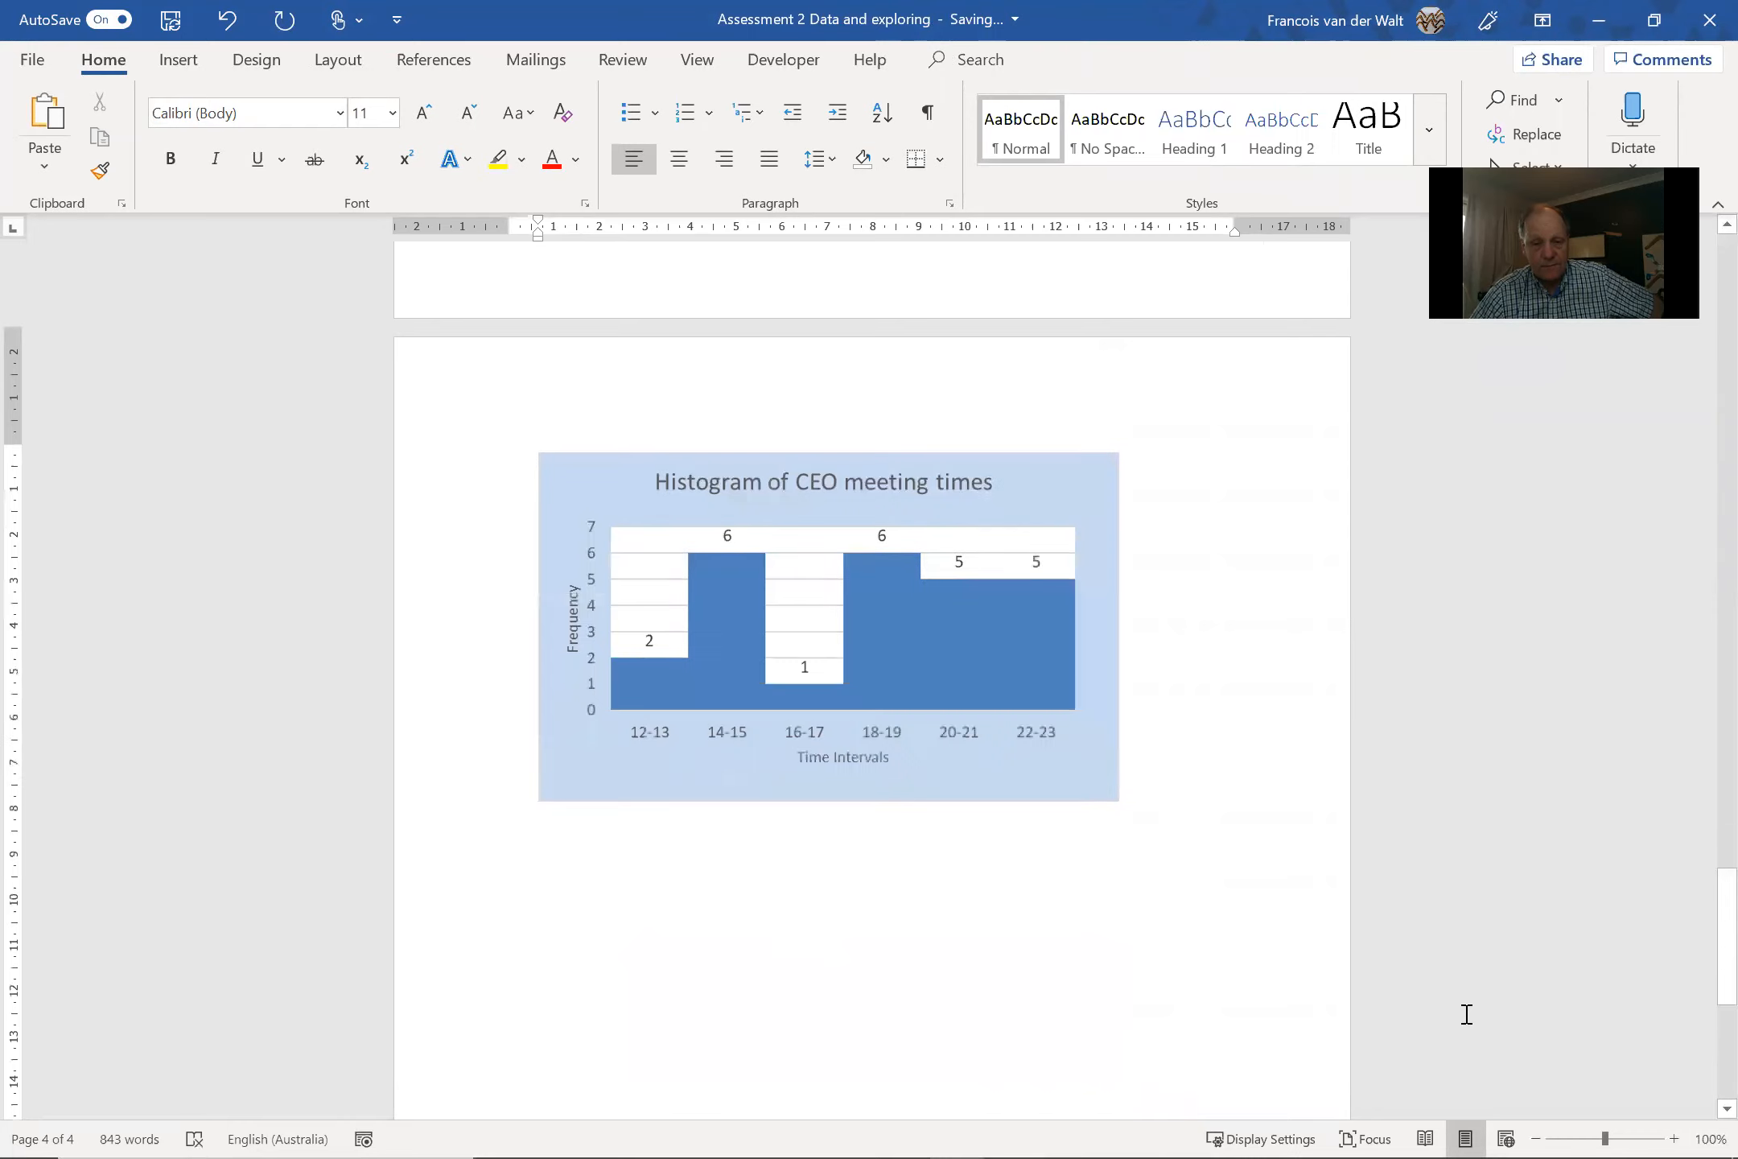
{"action": "left_click", "coordinate": [1099, 784]}
{"action": "mouse_move", "coordinate": [1203, 852]}
{"action": "left_mouse_down"}
{"action": "mouse_move", "coordinate": [1218, 869]}
{"action": "mouse_move", "coordinate": [1199, 865]}
{"action": "mouse_move", "coordinate": [1237, 853]}
{"action": "left_mouse_up"}
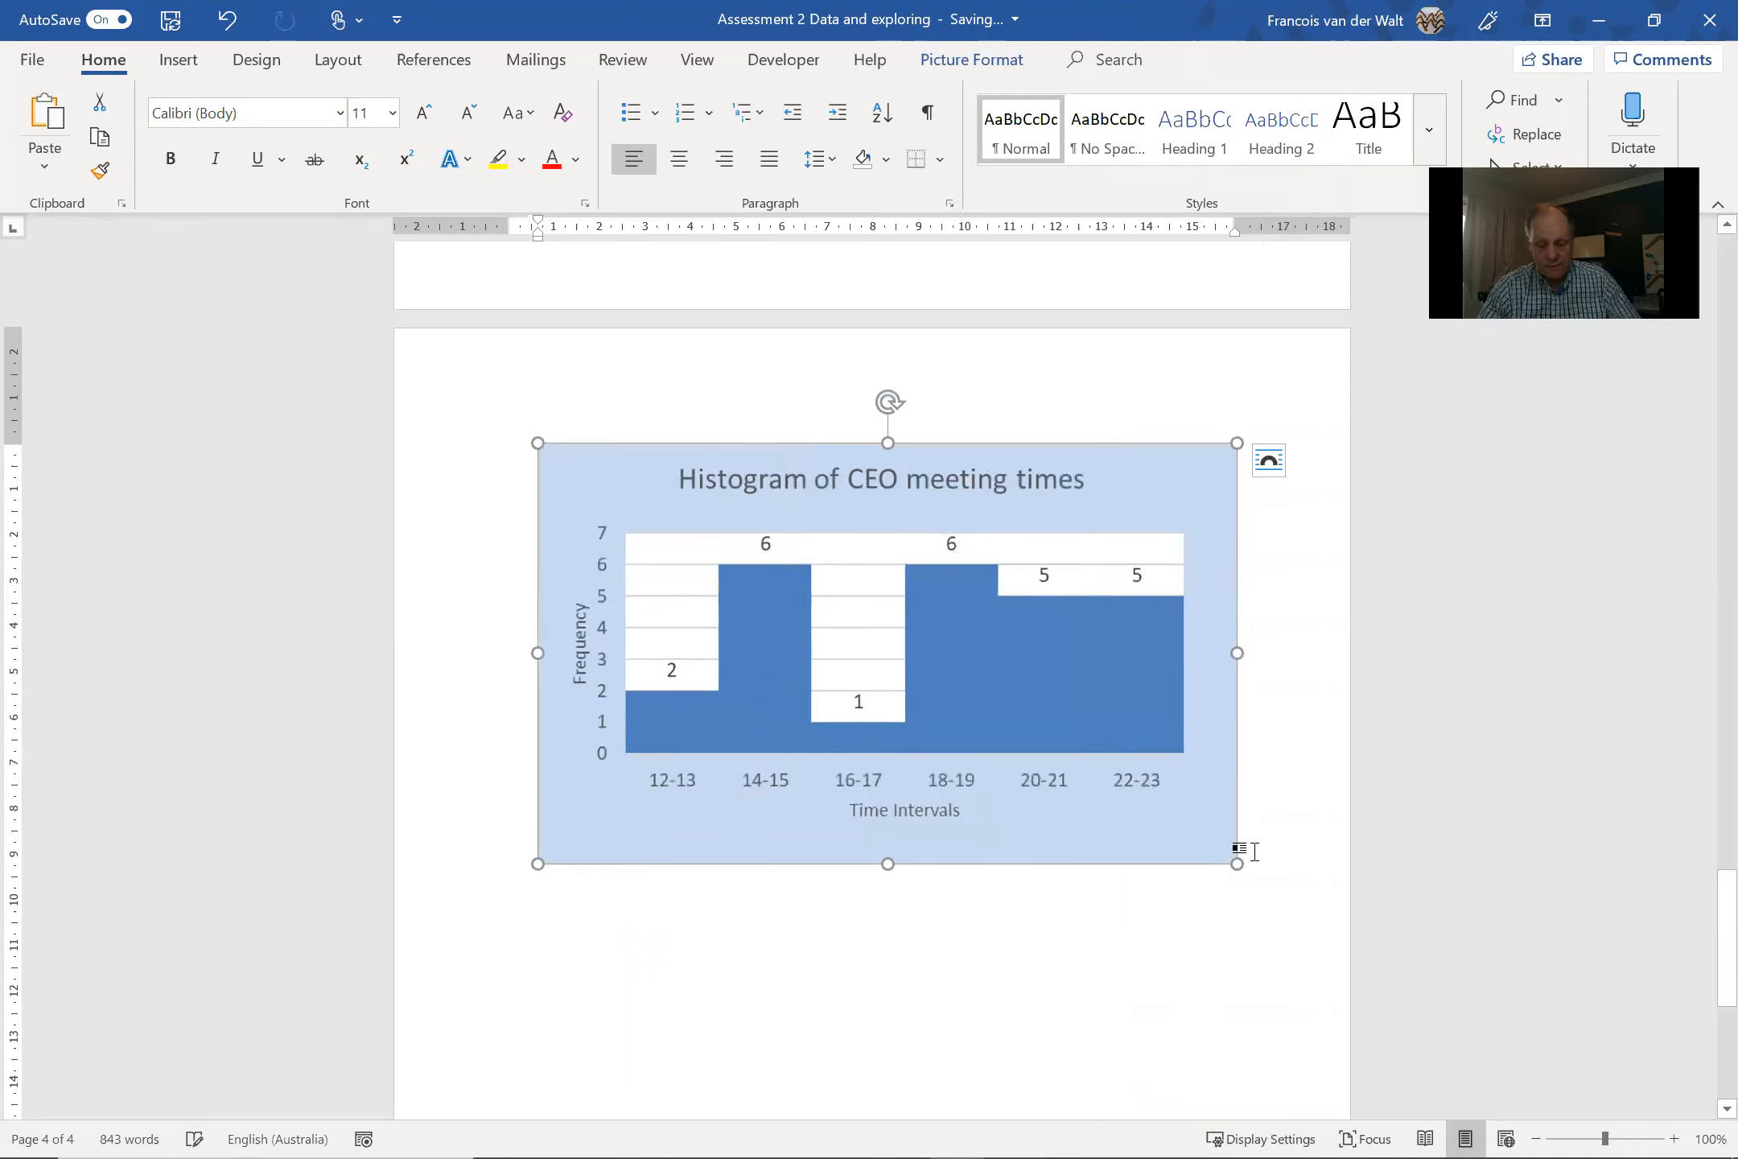
- Add the line "Discussion:" directly below the histogram picture
{"action": "left_click", "coordinate": [1329, 901]}
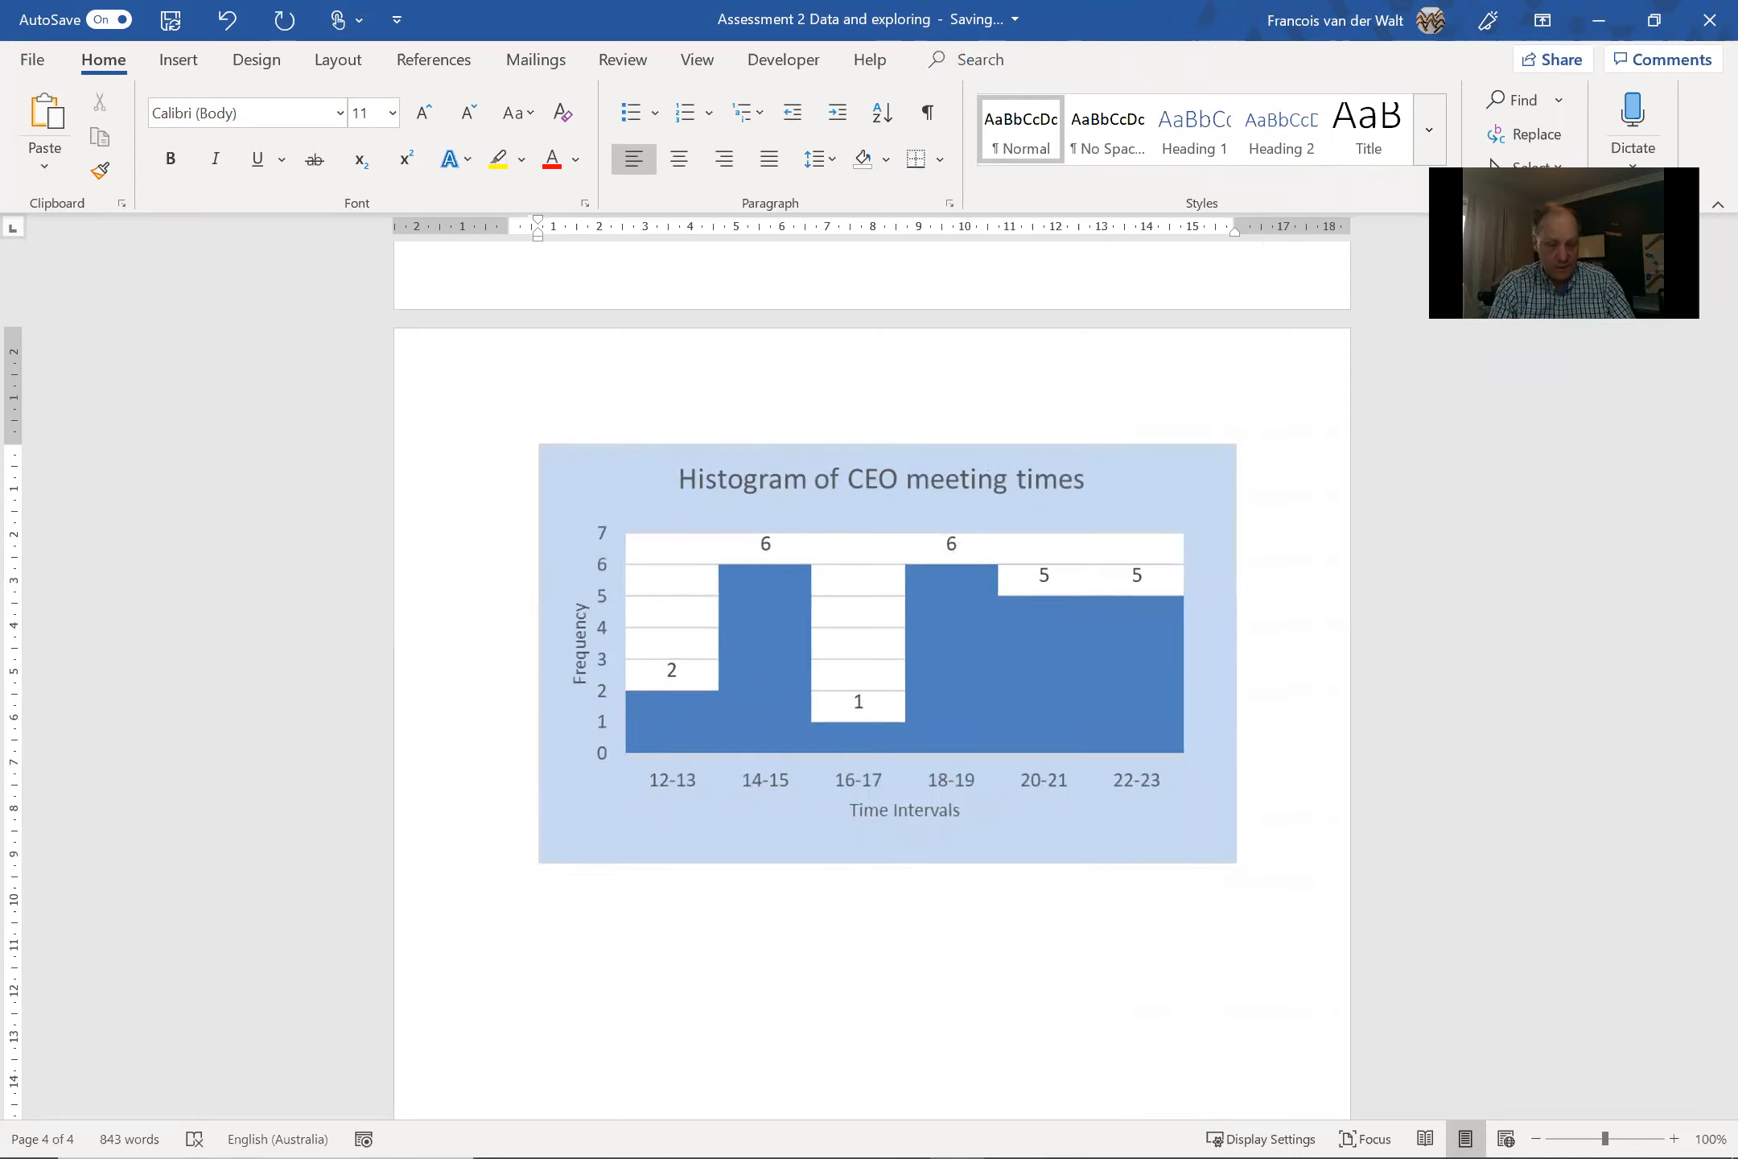
{"action": "type", "text": "Dis"}
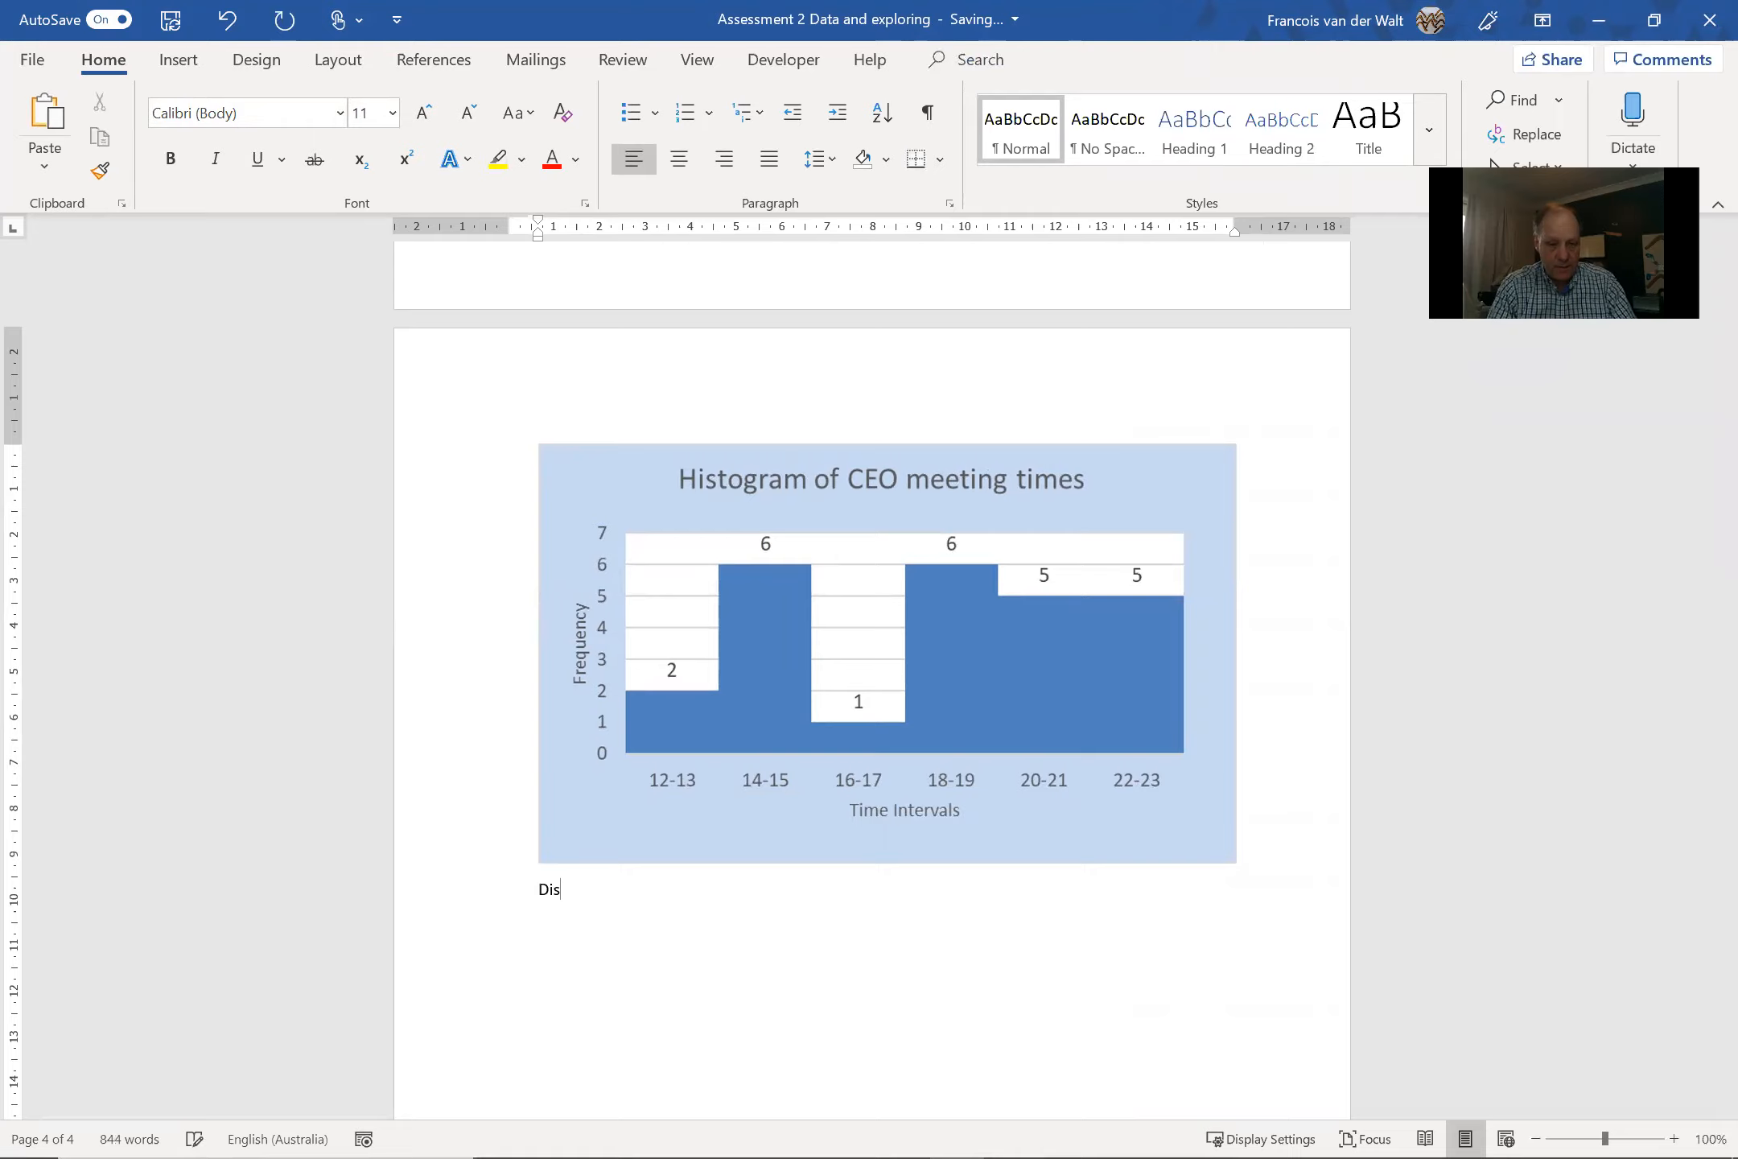
{"action": "type", "text": "cussion:"}
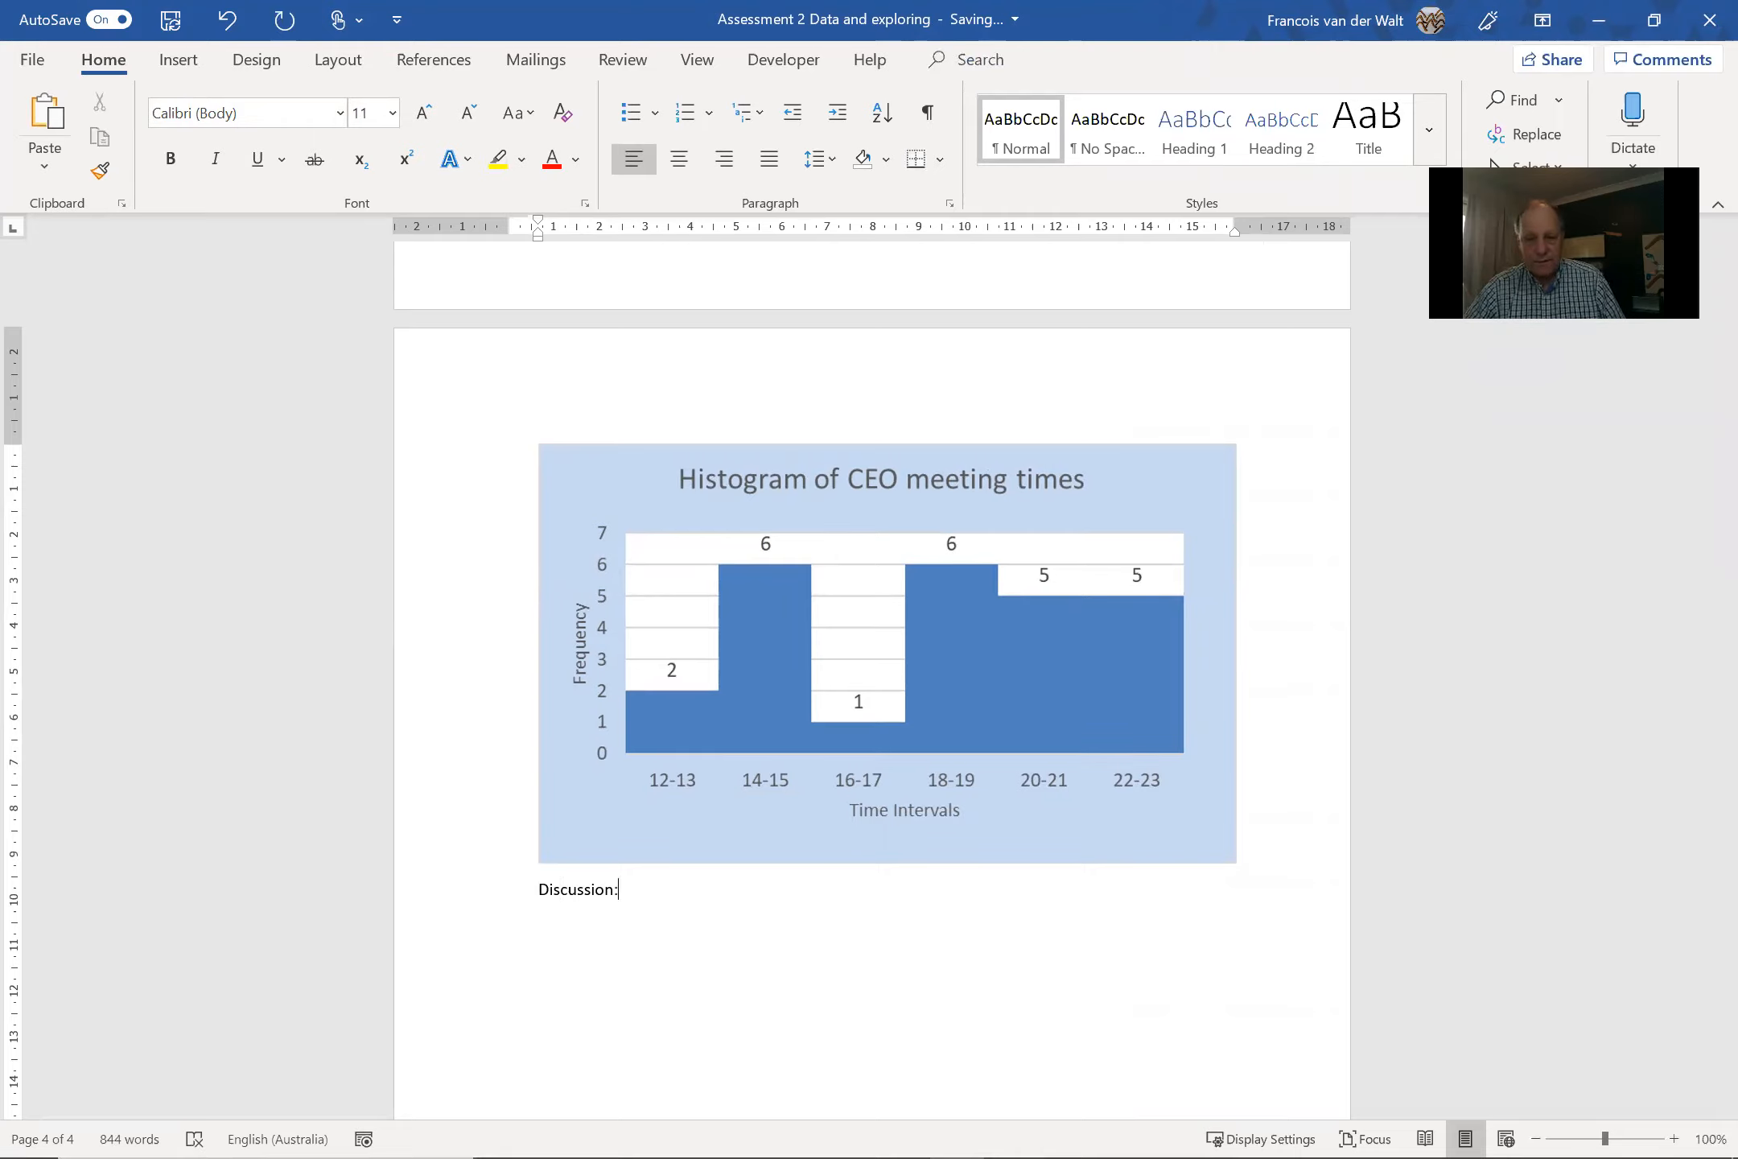